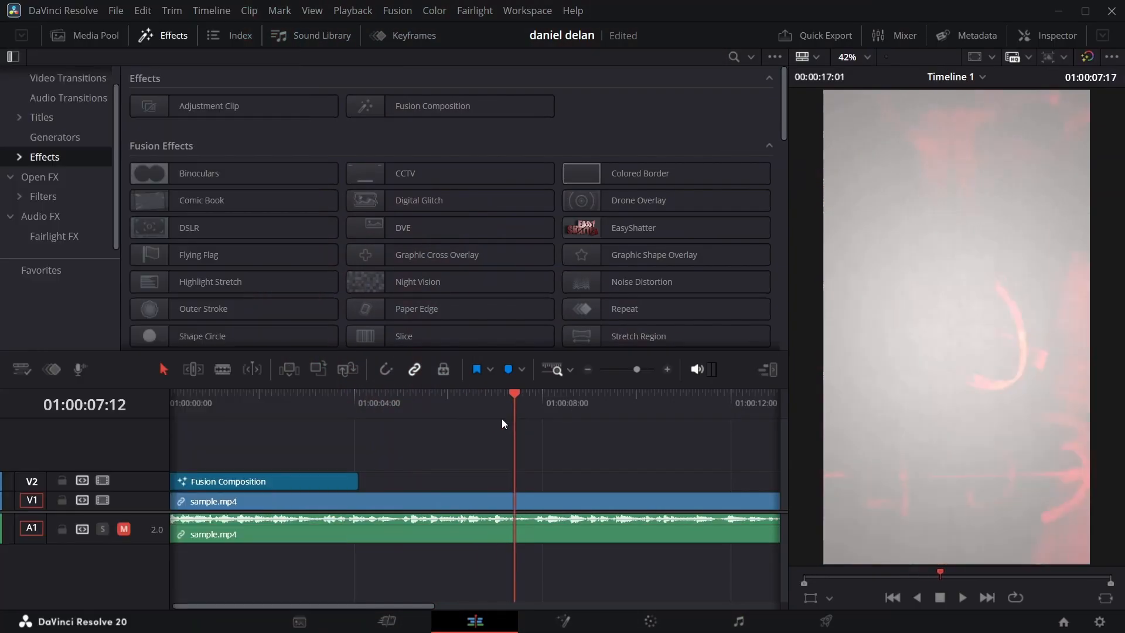
Step: Add a Fusion Composition on track V3 starting near 01:00:04:00, trim its end to about 01:00:08:00, and return the playhead to 01:00:05:22
left_click_drag(515, 404, 360, 409)
left_click_drag(395, 108, 357, 462)
left_click_drag(594, 467, 728, 465)
left_click_drag(369, 396, 538, 417)
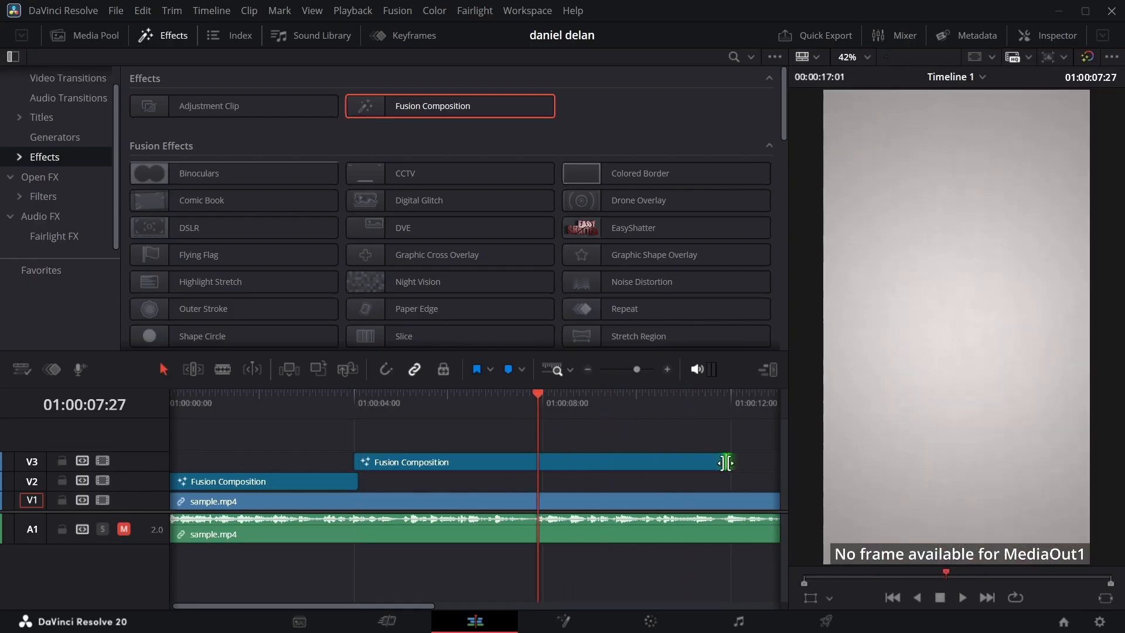
left_click_drag(727, 460, 547, 460)
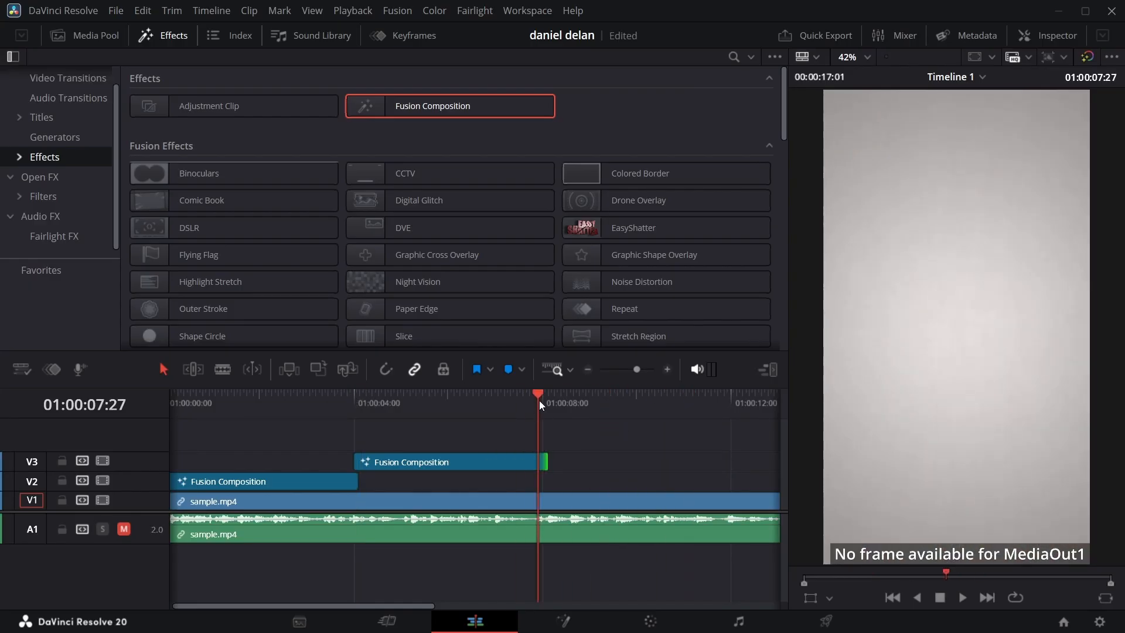
left_click_drag(539, 405, 437, 399)
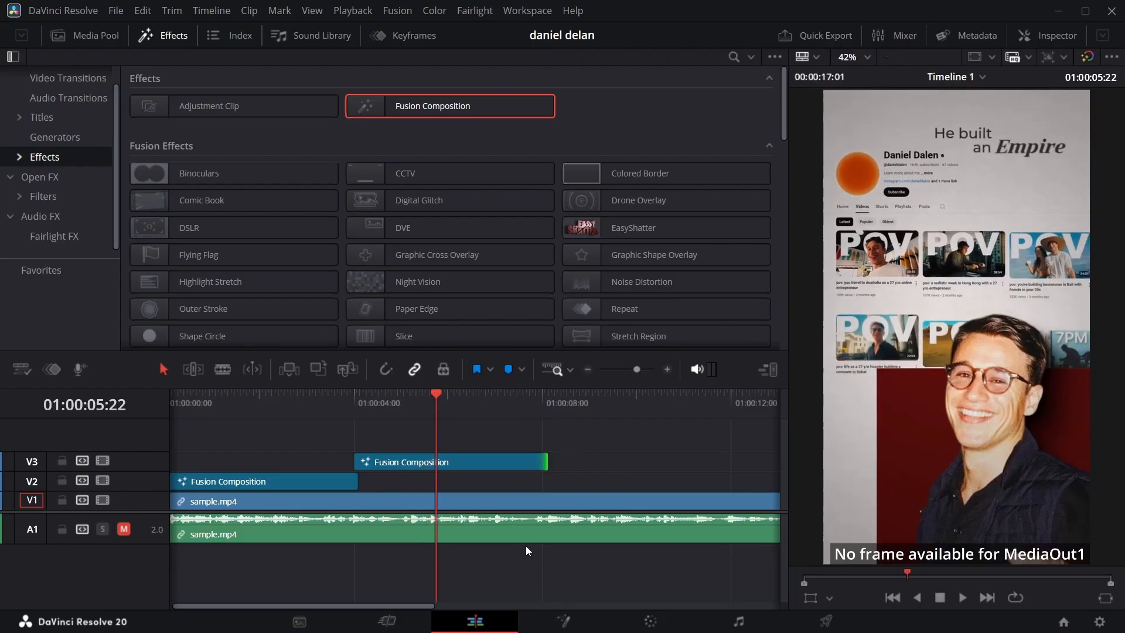
Step: Turn off the full-screen window and switch to the YouTube channel's Videos page in Chrome
left_click(527, 11)
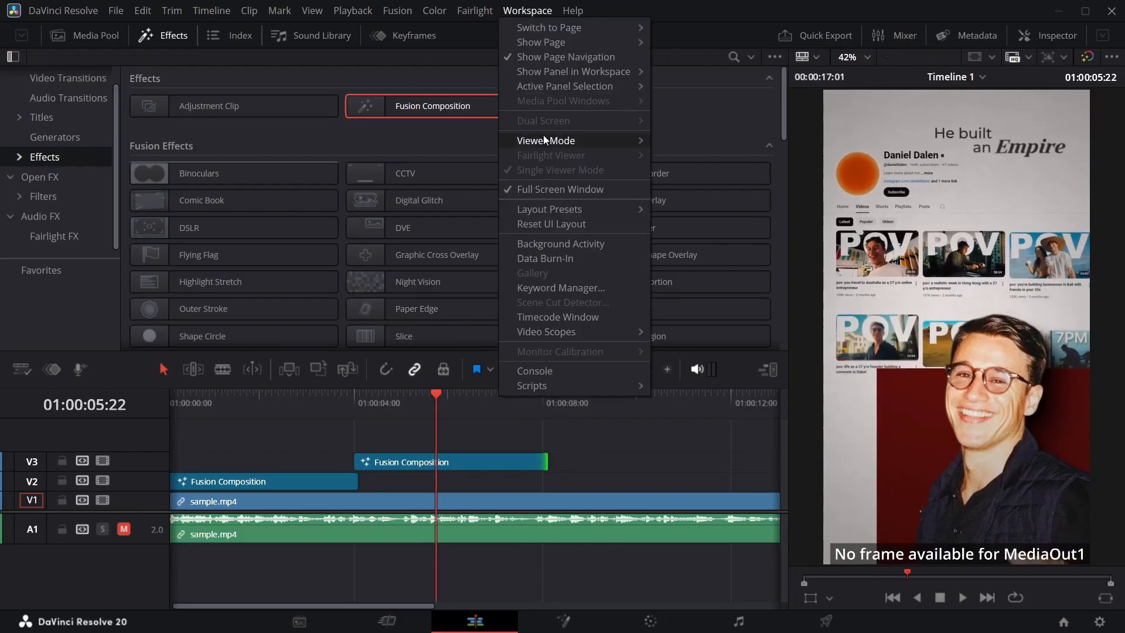
left_click(560, 190)
left_click(789, 617)
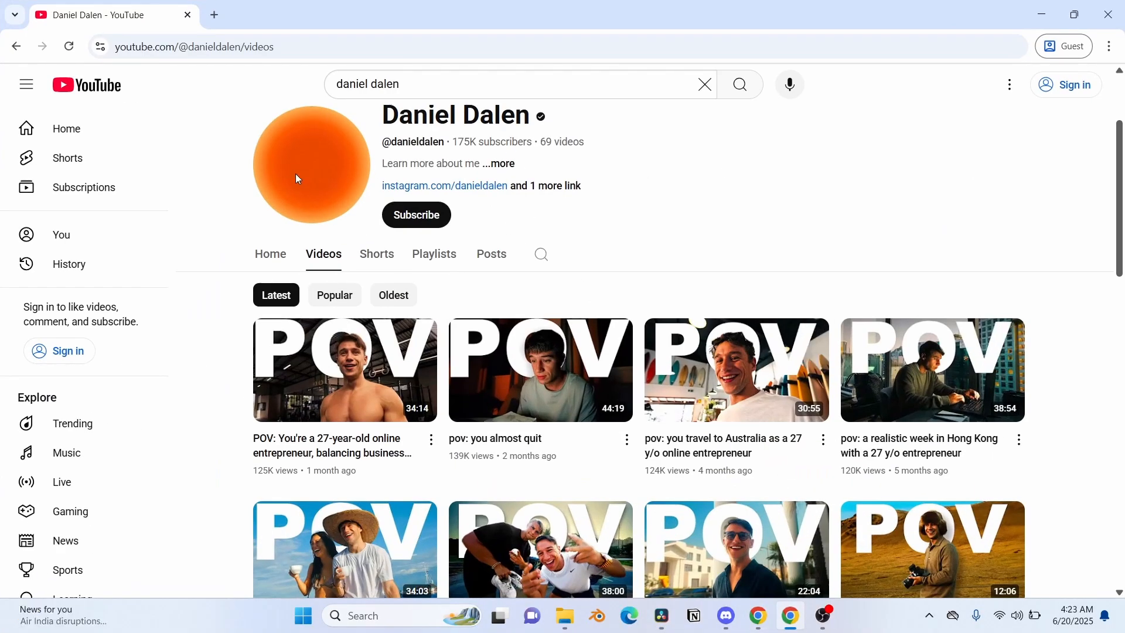
mouse_move(394, 375)
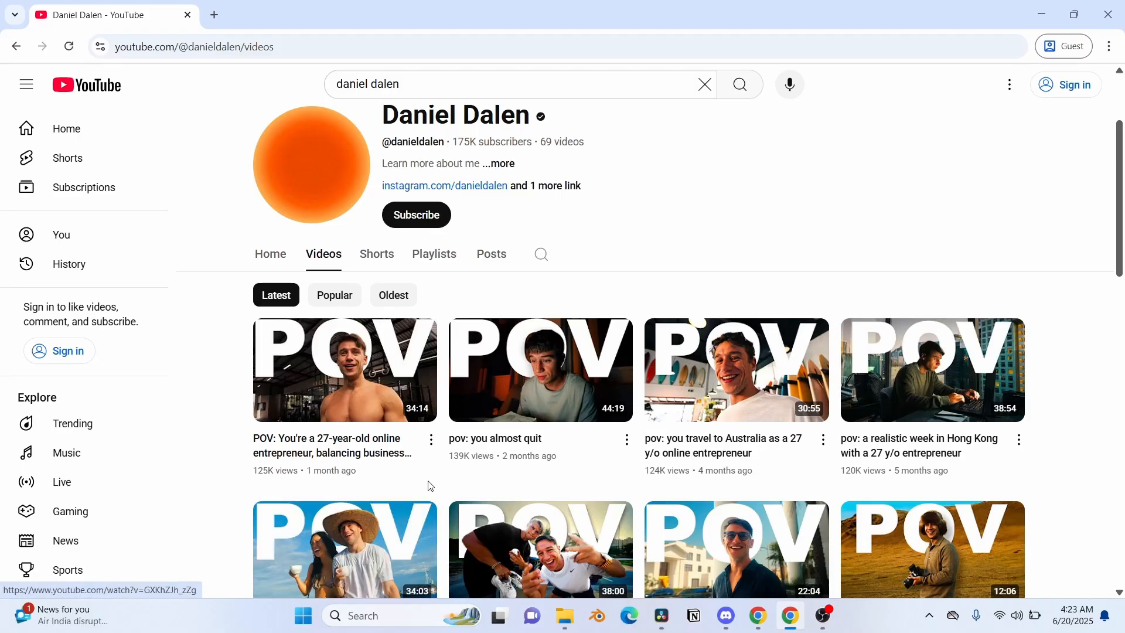
Step: Zoom the channel page out three levels and capture a screenshot of the channel header and video grid
left_click(1110, 46)
left_click(1008, 239)
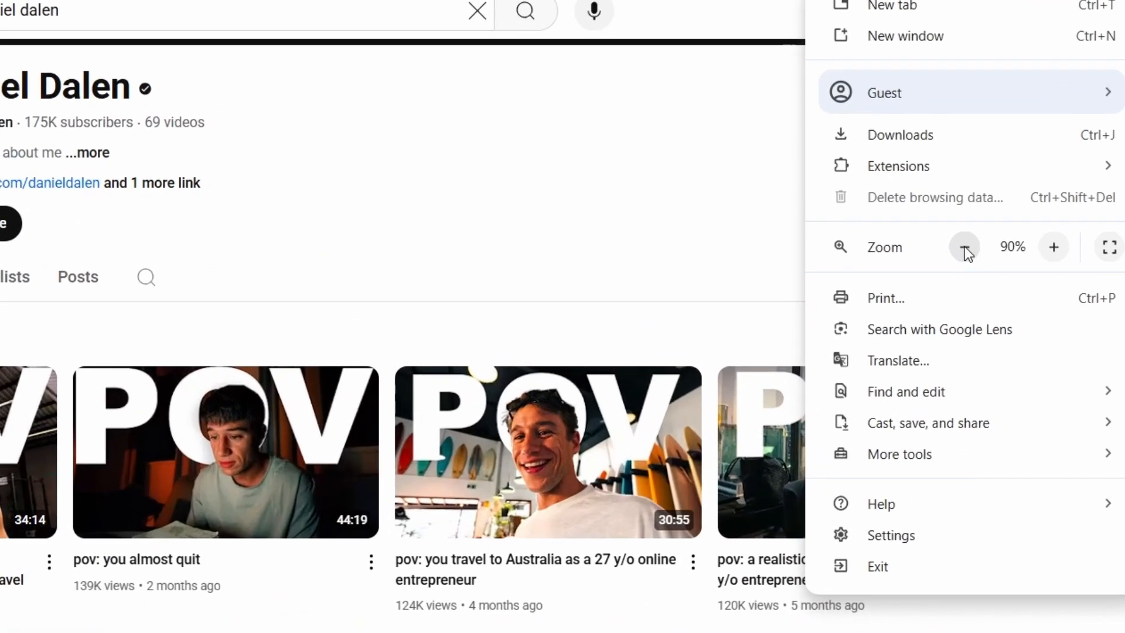
left_click(1008, 239)
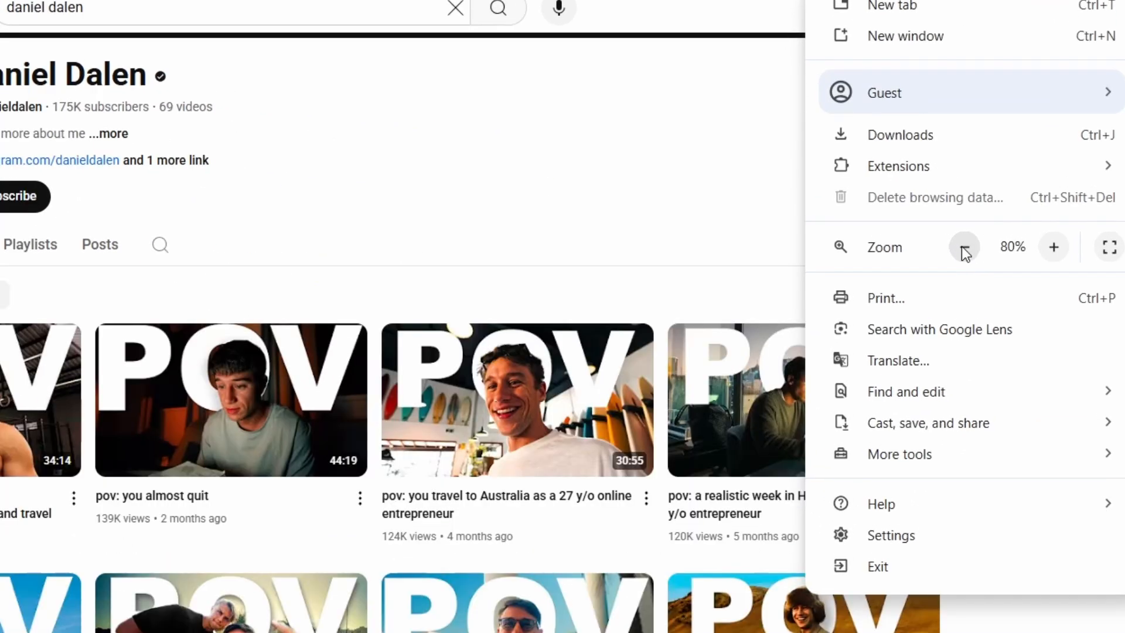
left_click(965, 248)
left_click(818, 194)
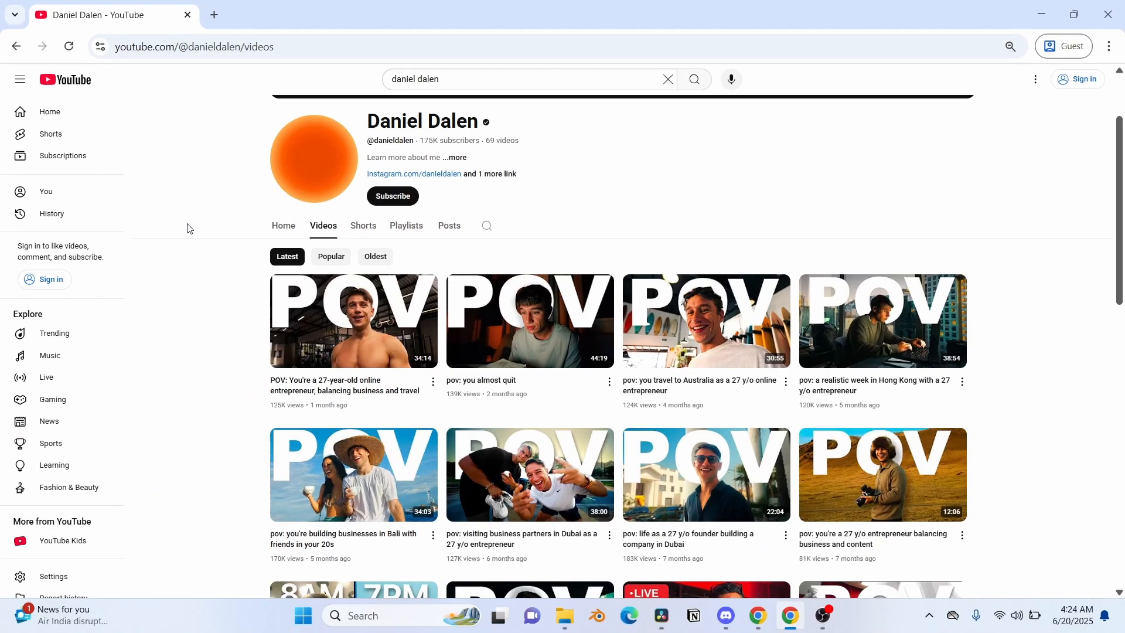
key("super+shift+s")
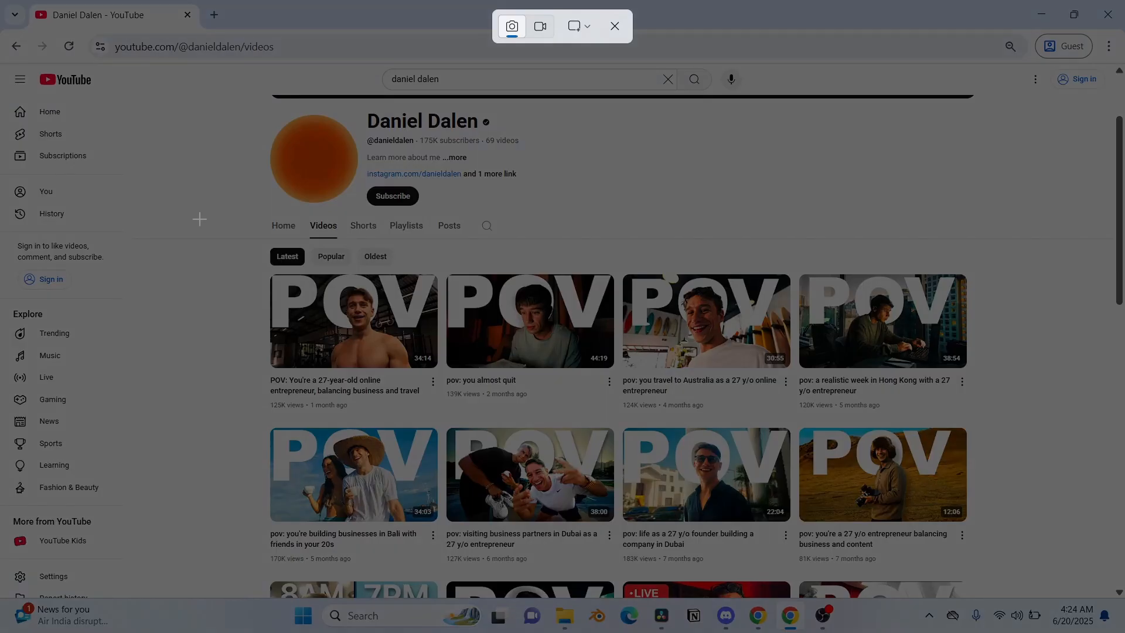
left_click_drag(229, 99, 1001, 569)
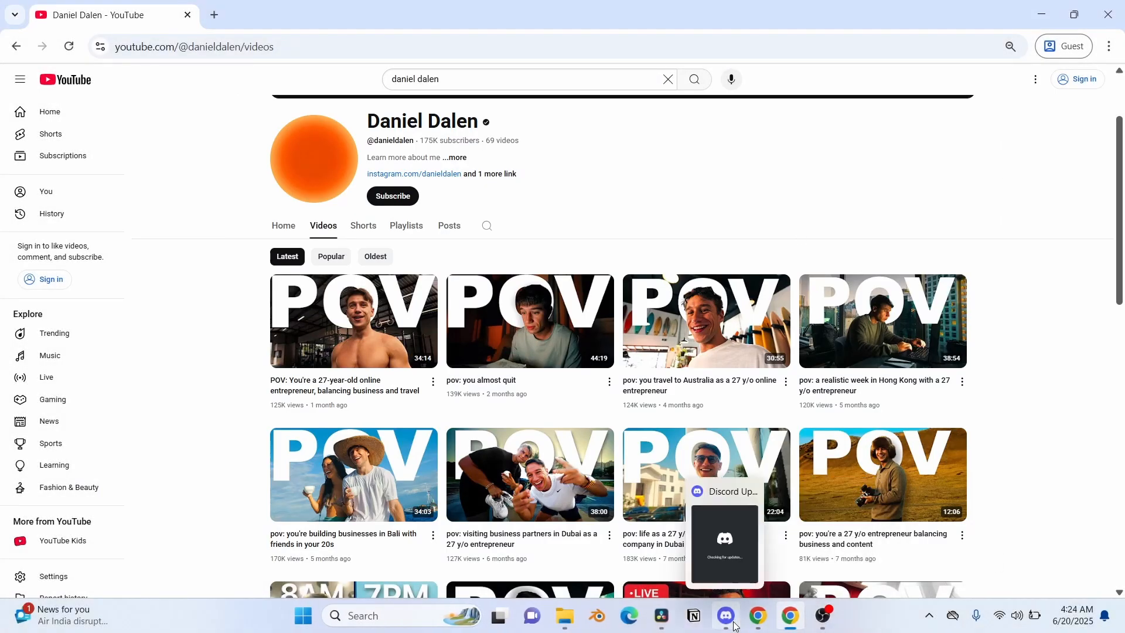
Step: Switch to DaVinci Resolve, open the V3 composition in Fusion, and feed a new Background node into MediaOut1
left_click(662, 615)
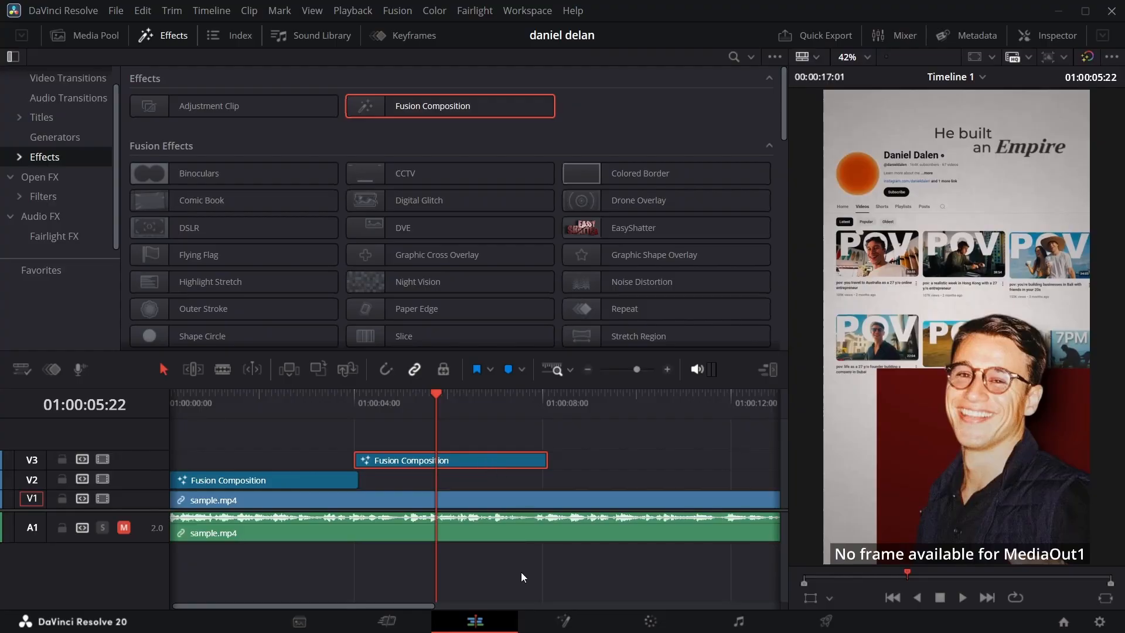
left_click(564, 623)
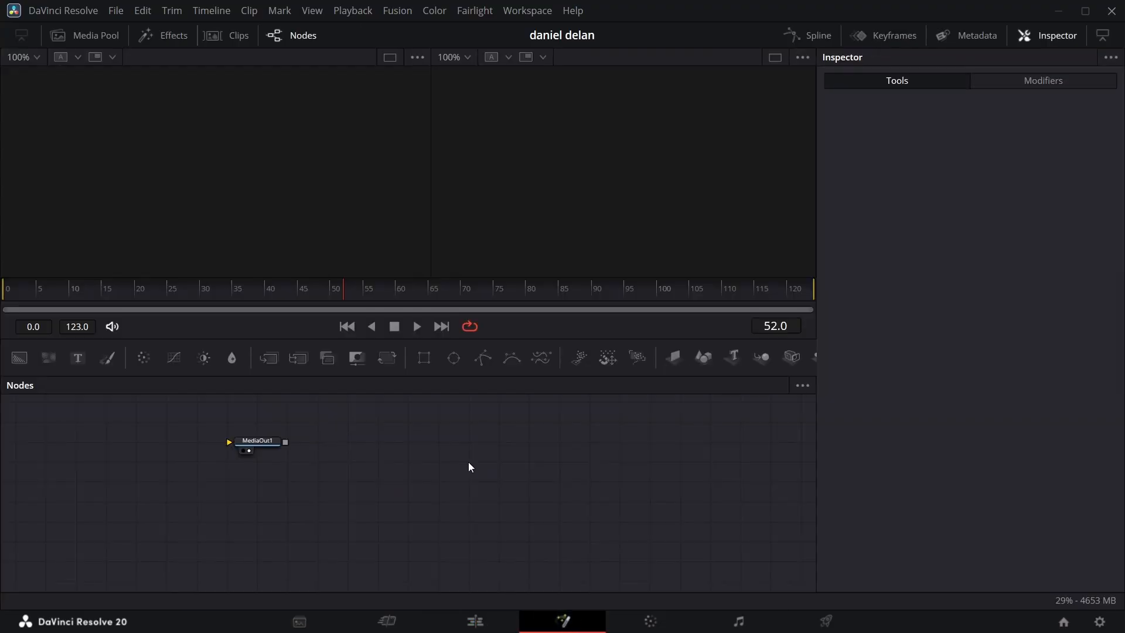
left_click_drag(254, 444, 465, 505)
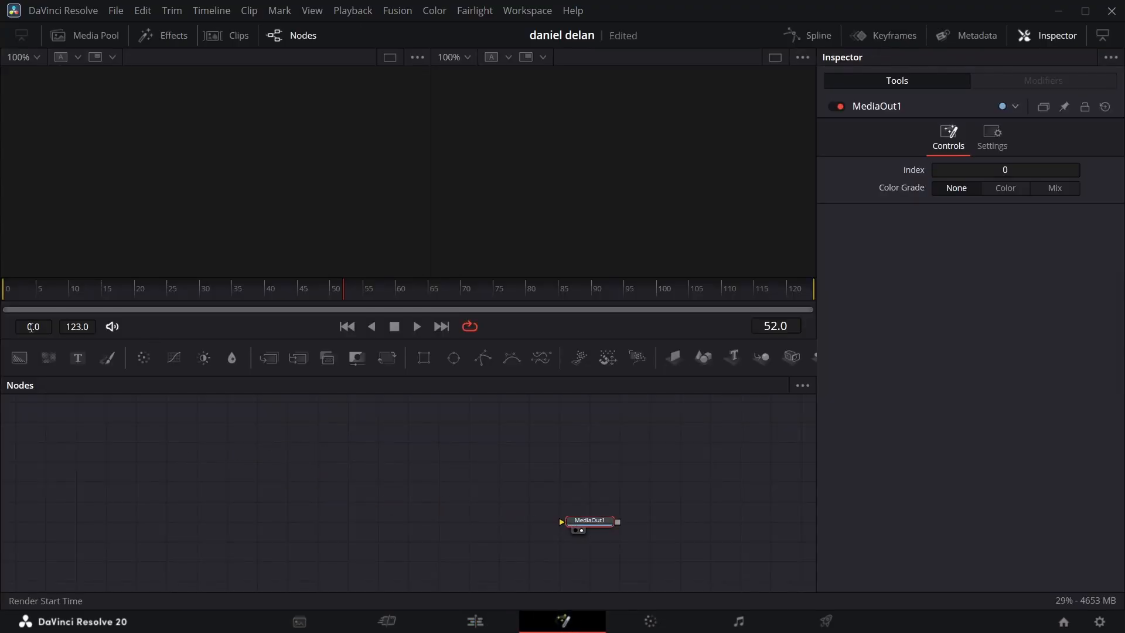
left_click_drag(19, 358, 596, 521)
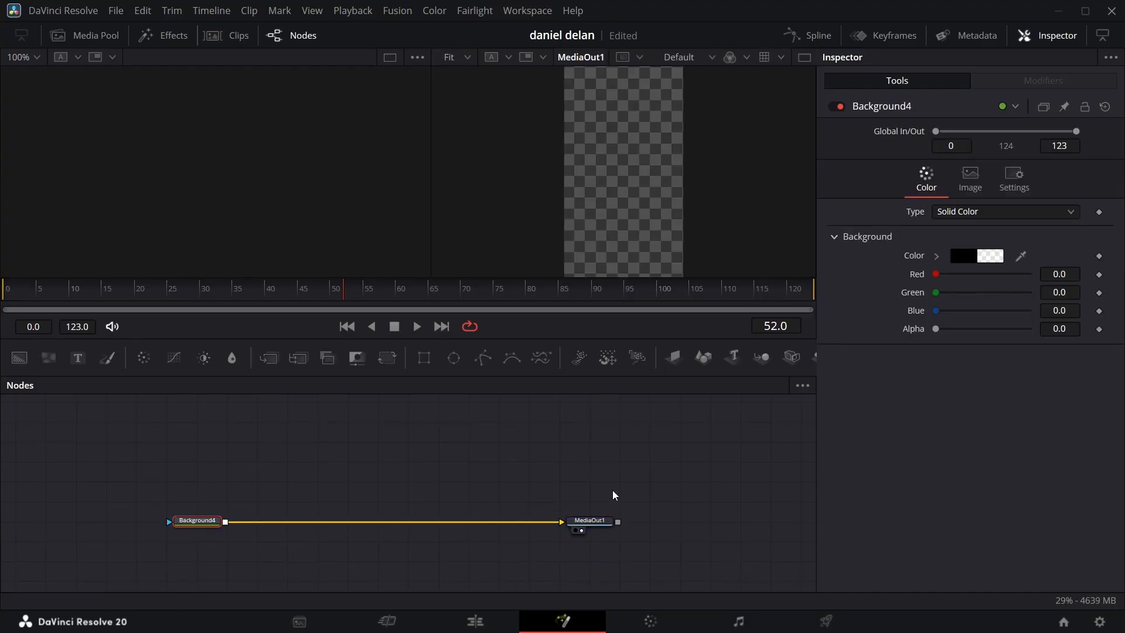
Step: Add a Media In node with its media source set to Background, and go to frame 27
key("shift+space")
type("med")
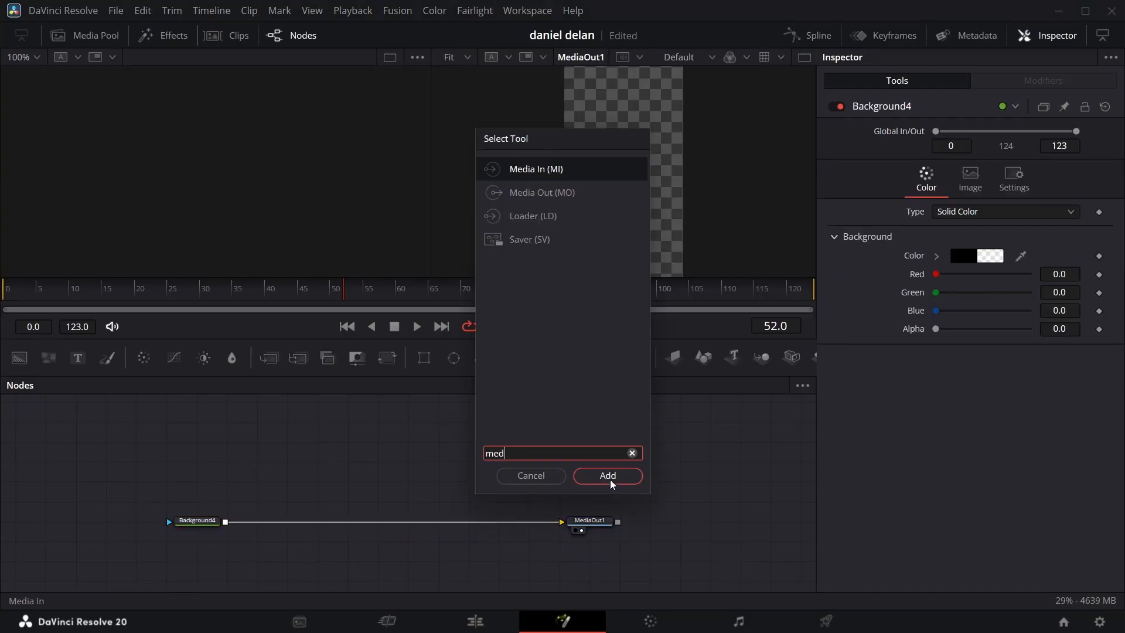
left_click(610, 479)
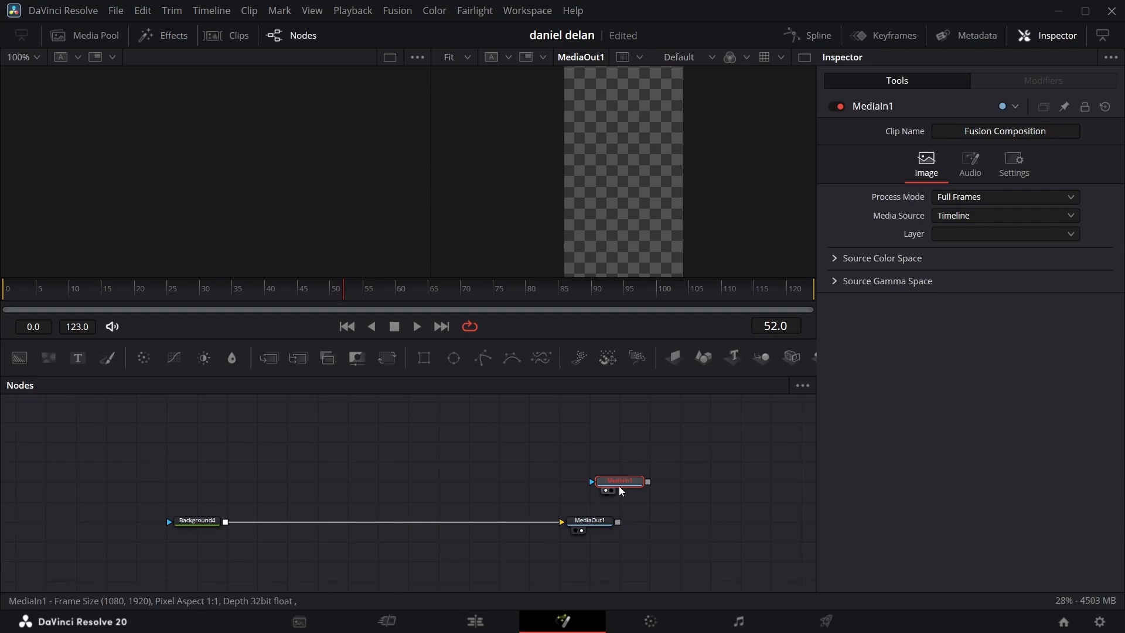
left_click(979, 220)
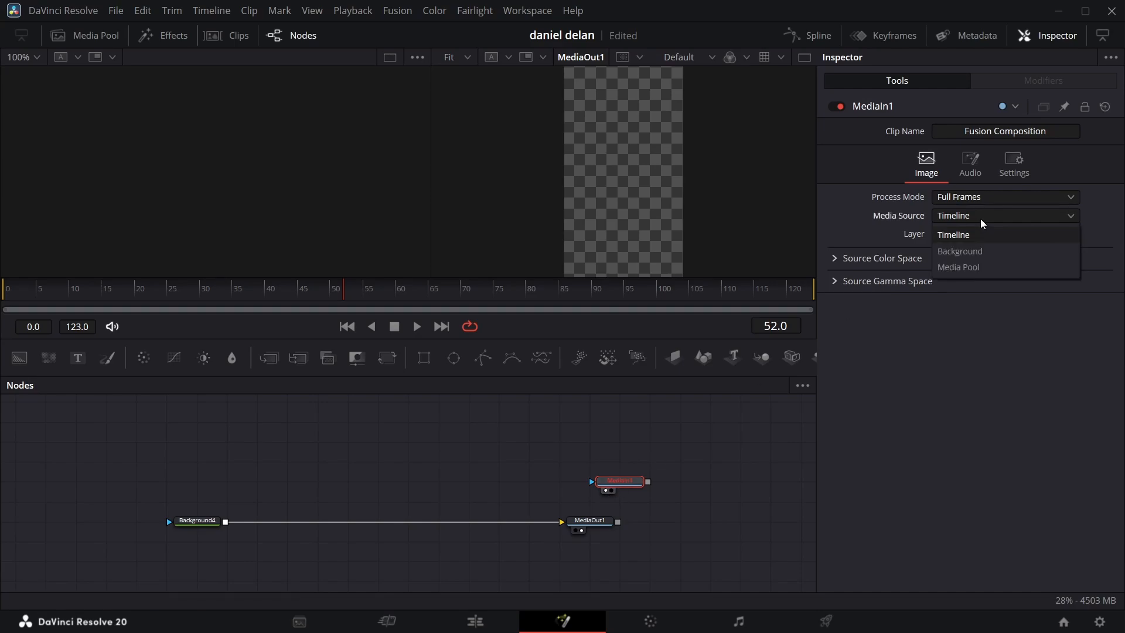
left_click(977, 251)
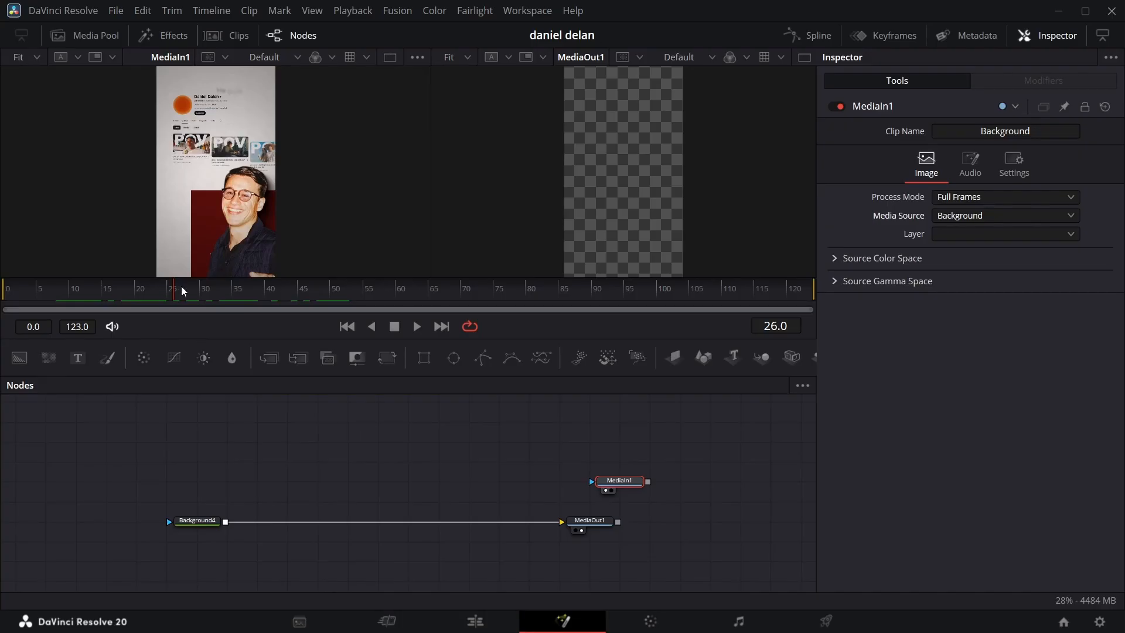
mouse_move(175, 287)
left_mouse_down()
mouse_move(139, 297)
mouse_move(174, 308)
mouse_move(179, 296)
left_mouse_up()
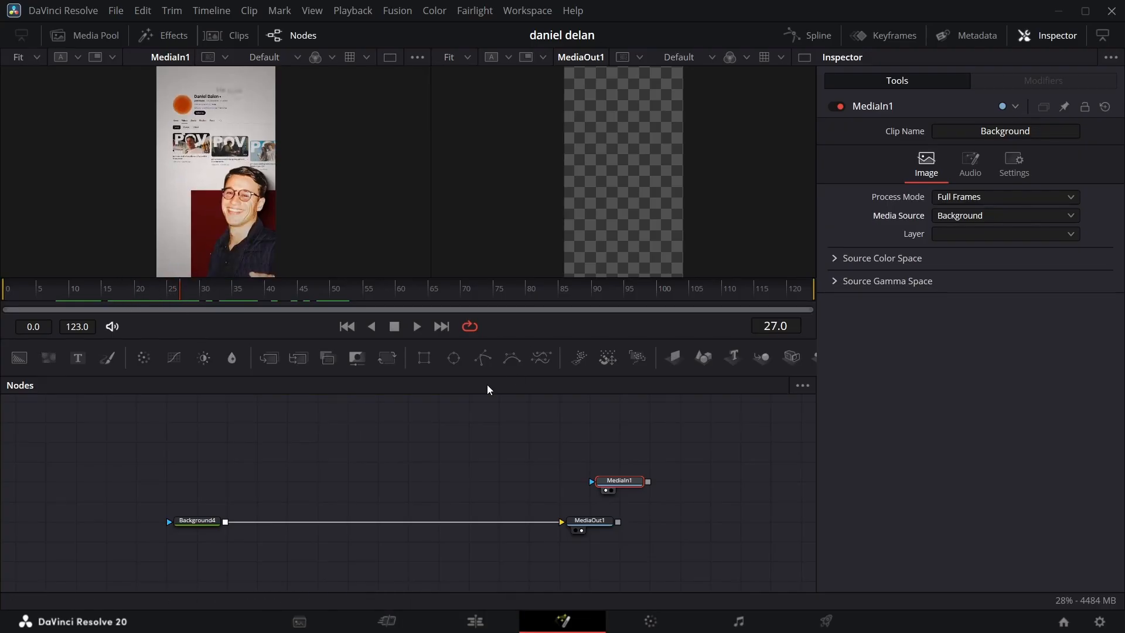
Step: Leave full-screen mode and import the captured channel screenshot from File Explorer into the Fusion node graph
left_click(514, 11)
left_click(554, 188)
left_click(567, 619)
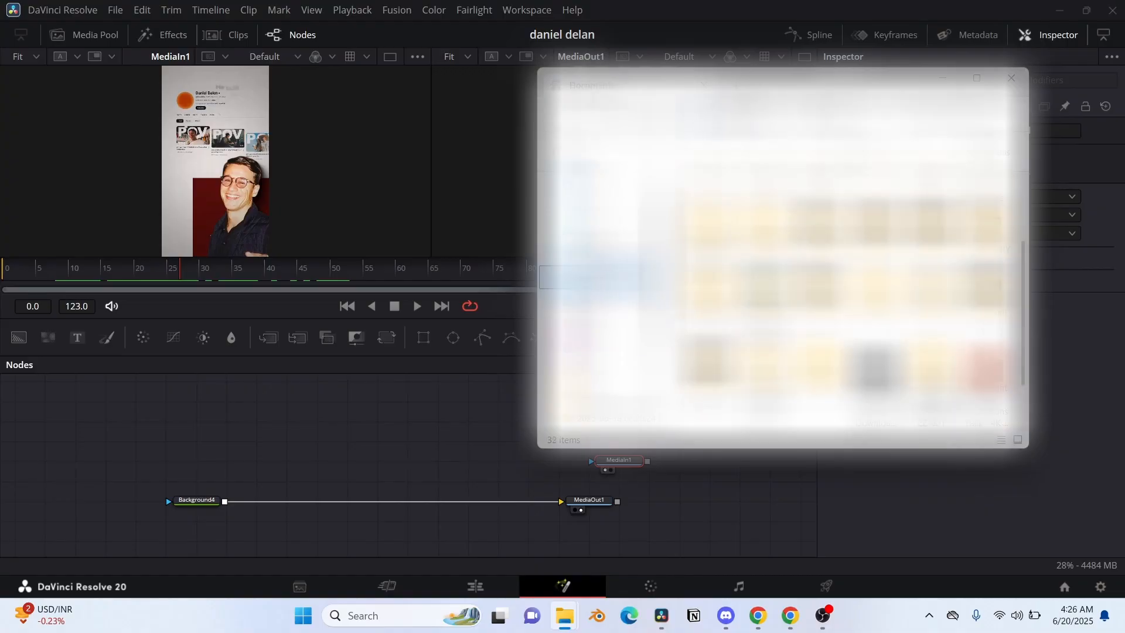
scroll(838, 293, "down", 3)
left_click(597, 348)
scroll(838, 293, "down", 10)
scroll(839, 293, "up", 10)
left_click(598, 300)
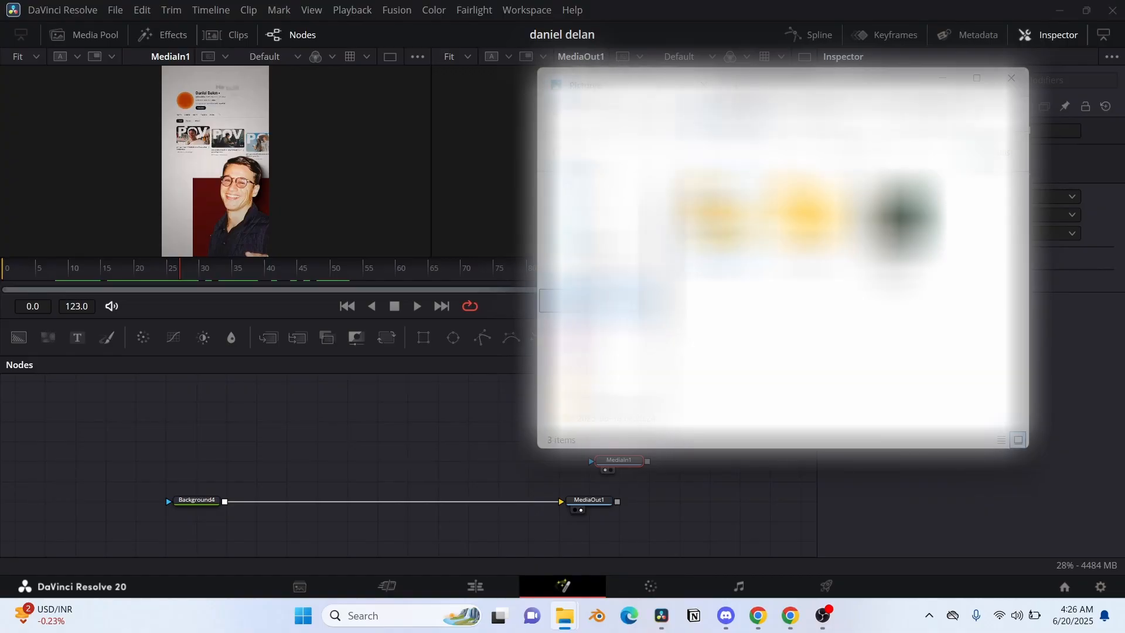
double_click(902, 217)
scroll(838, 293, "down", 10)
left_click(565, 616)
left_click_drag(889, 404, 330, 395)
left_click(661, 616)
left_click(662, 615)
Step: Show the imported image node in the second viewer and rename it "screenshot"
left_click(195, 403)
key("2")
key("F2")
type("scre")
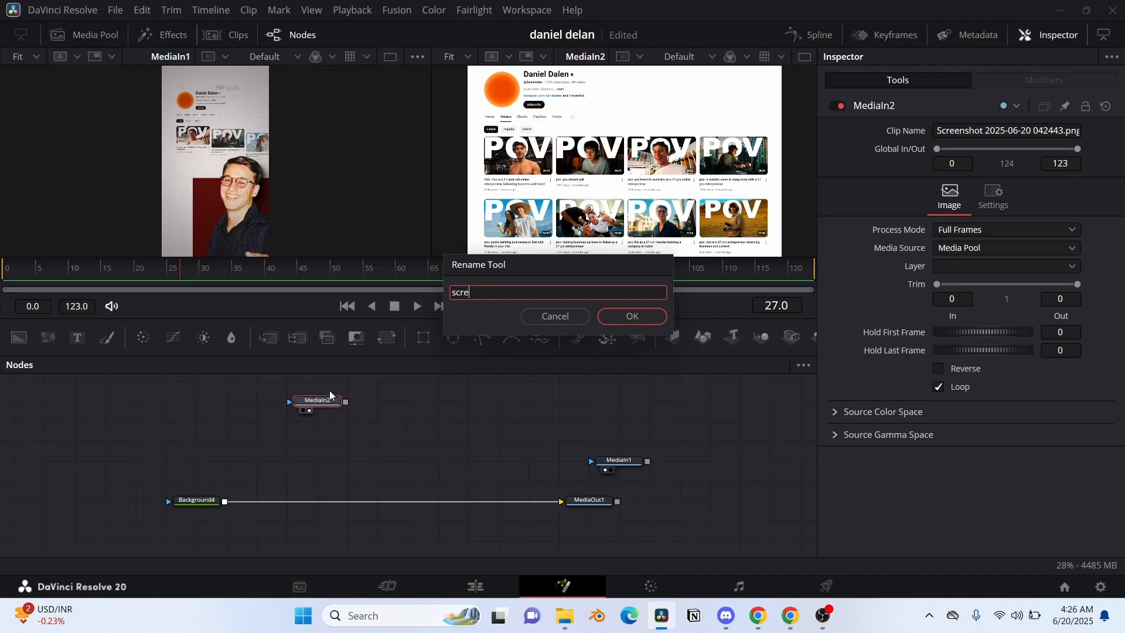
type("enshot")
key("Return")
Step: Set the MediaIn1 viewer to 50% zoom and go to frame 9 of the reference clip
left_click(35, 56)
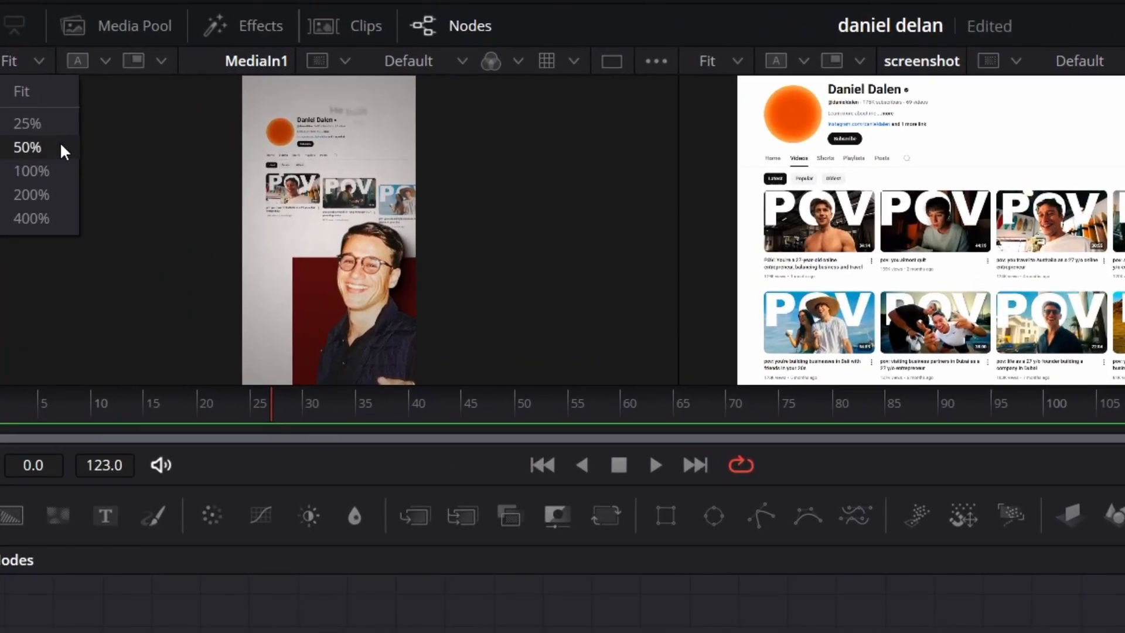
left_click(60, 148)
scroll(336, 168, "up", 3)
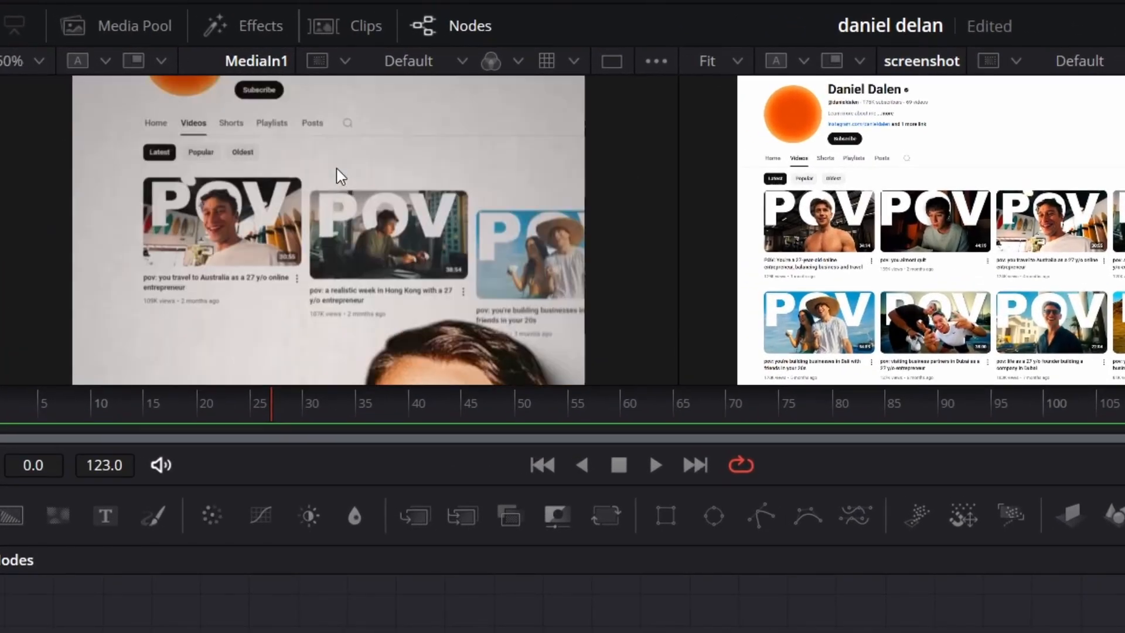
left_click(264, 402)
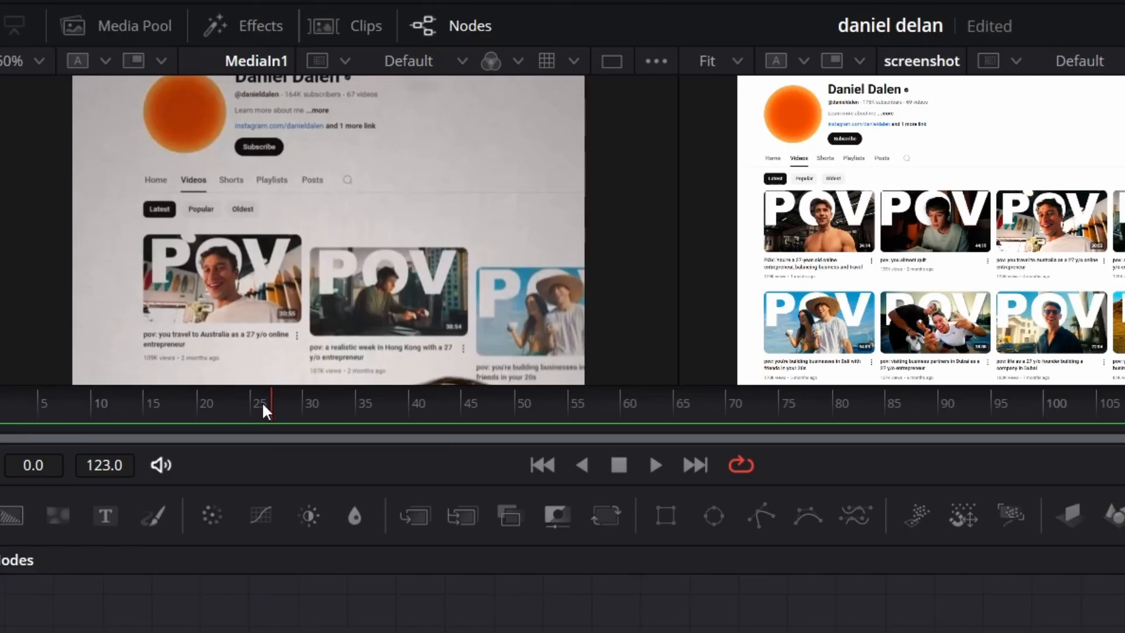
left_click_drag(262, 402, 78, 402)
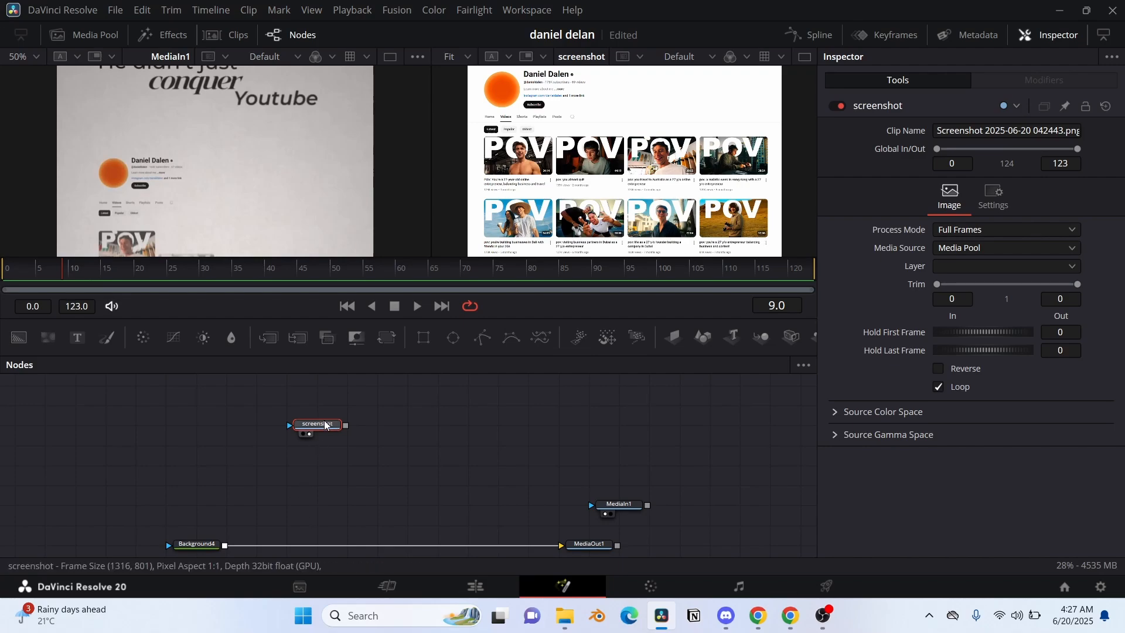
Step: Move the screenshot node to a clear spot above Background4 and attach a 3D Keyer to it
left_click_drag(323, 425, 265, 449)
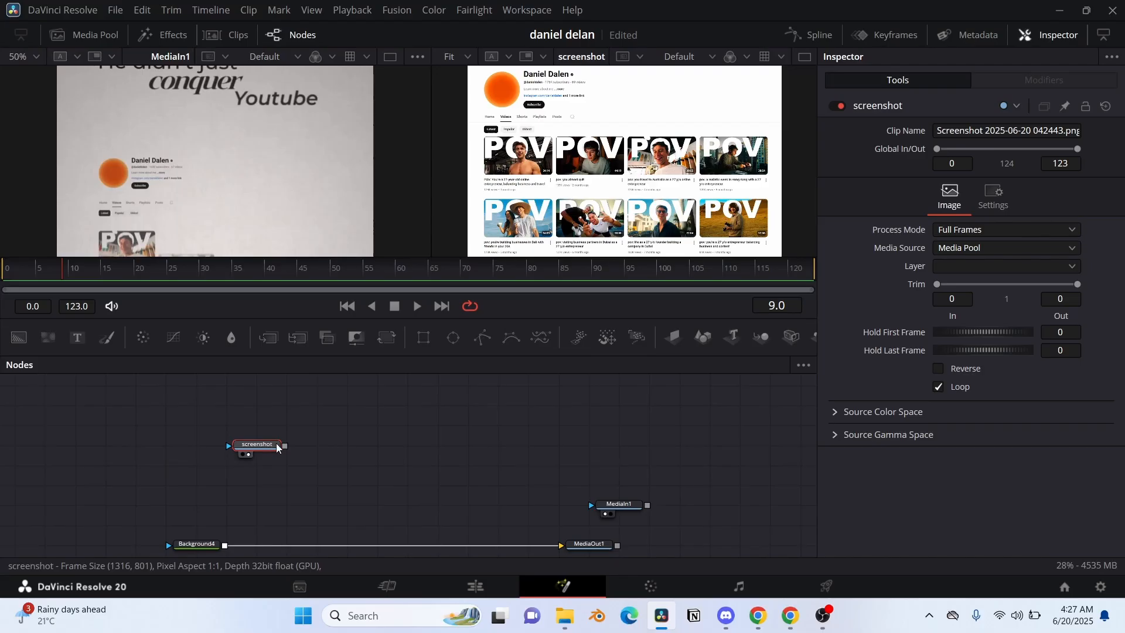
key("shift+space")
type("3dkey")
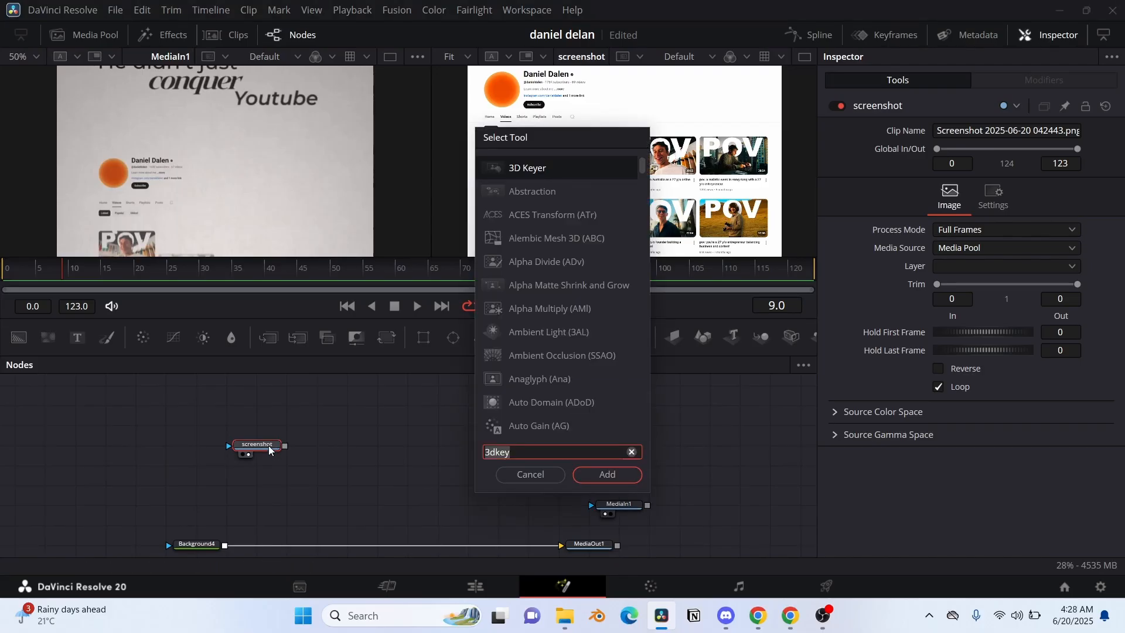
key("Return")
Step: Show the keyer in the second viewer, key out the screenshot's white page background, and set Despill to 0.031
left_click(249, 493)
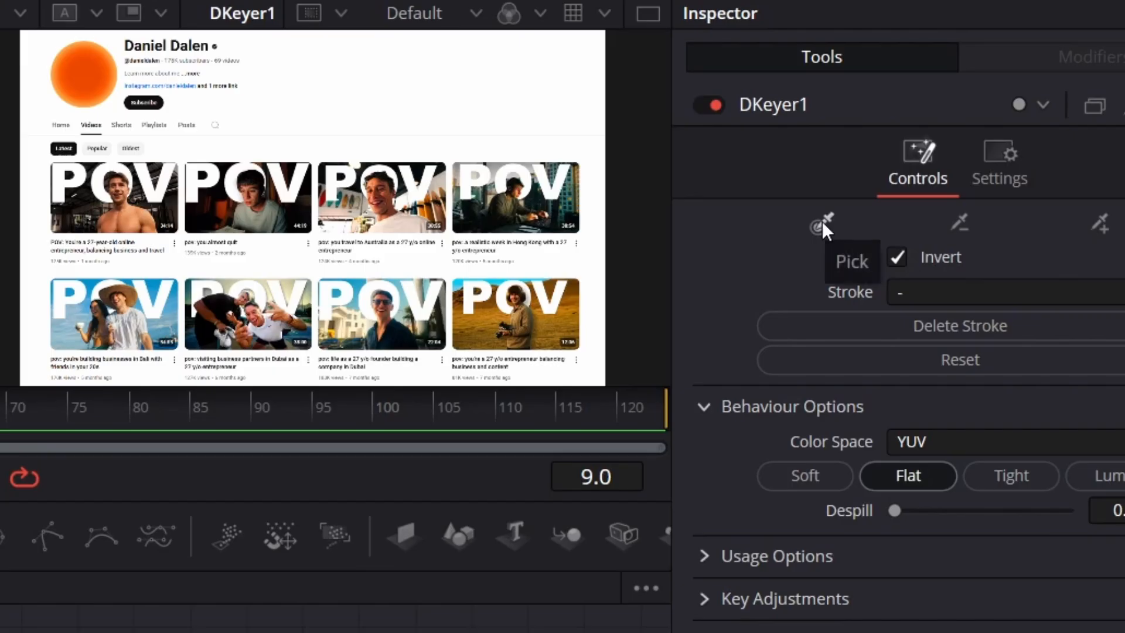
left_click_drag(396, 89, 417, 148)
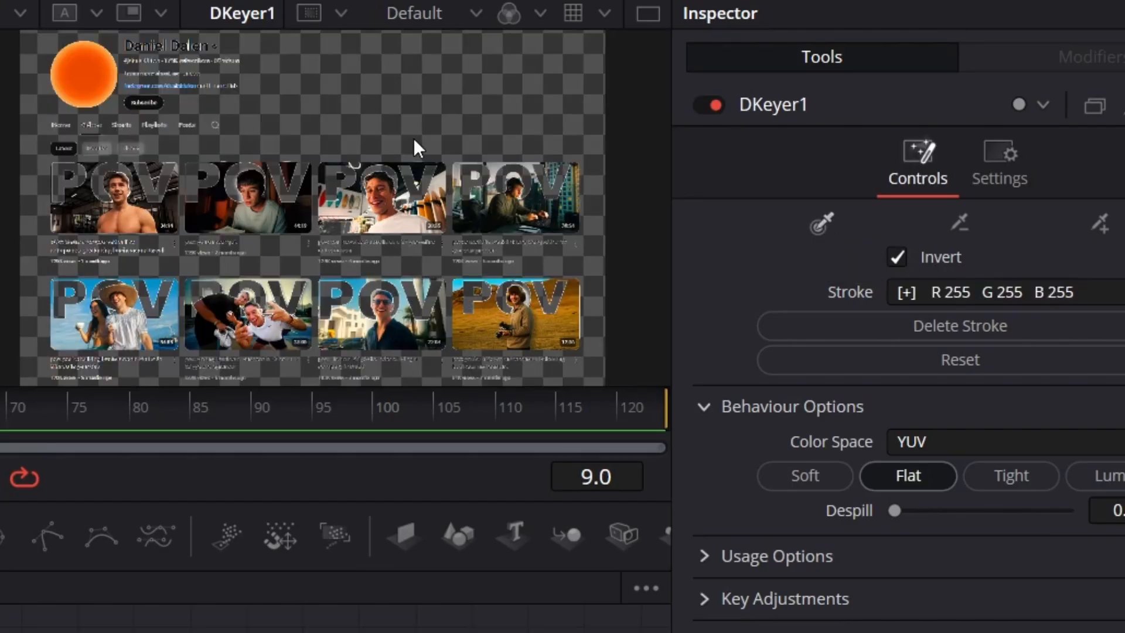
left_click_drag(897, 511, 901, 511)
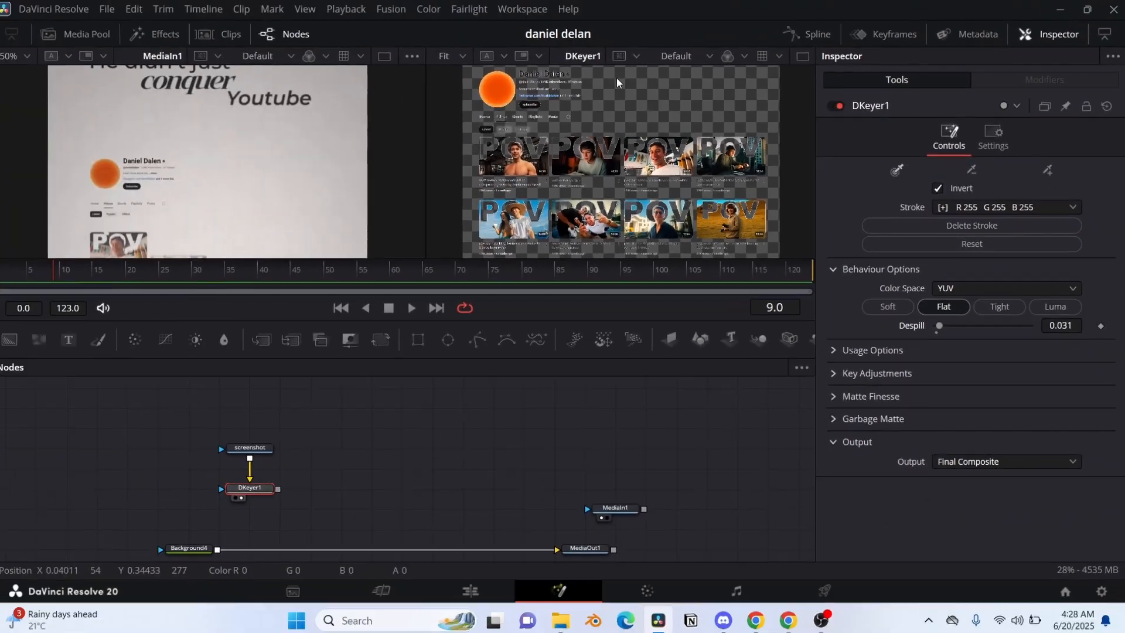
Step: Add another Background node, merge the keyed screenshot over it, and show the merge in the second viewer
scroll(255, 419, "down", 1)
scroll(264, 442, "down", 1)
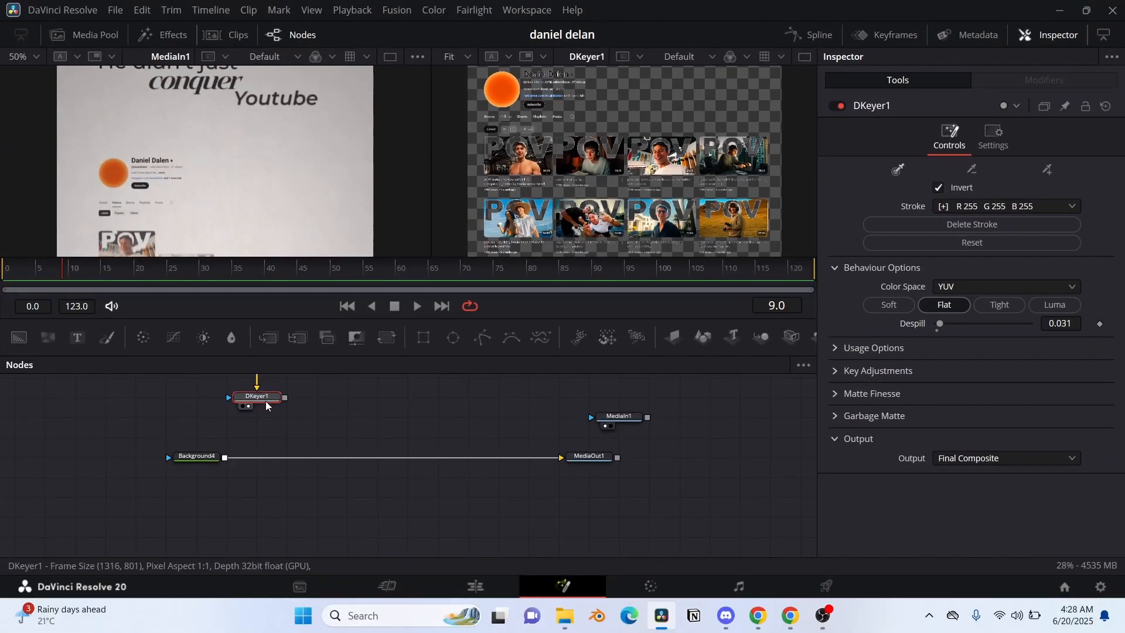
left_click_drag(18, 338, 179, 431)
left_click_drag(283, 400, 195, 418)
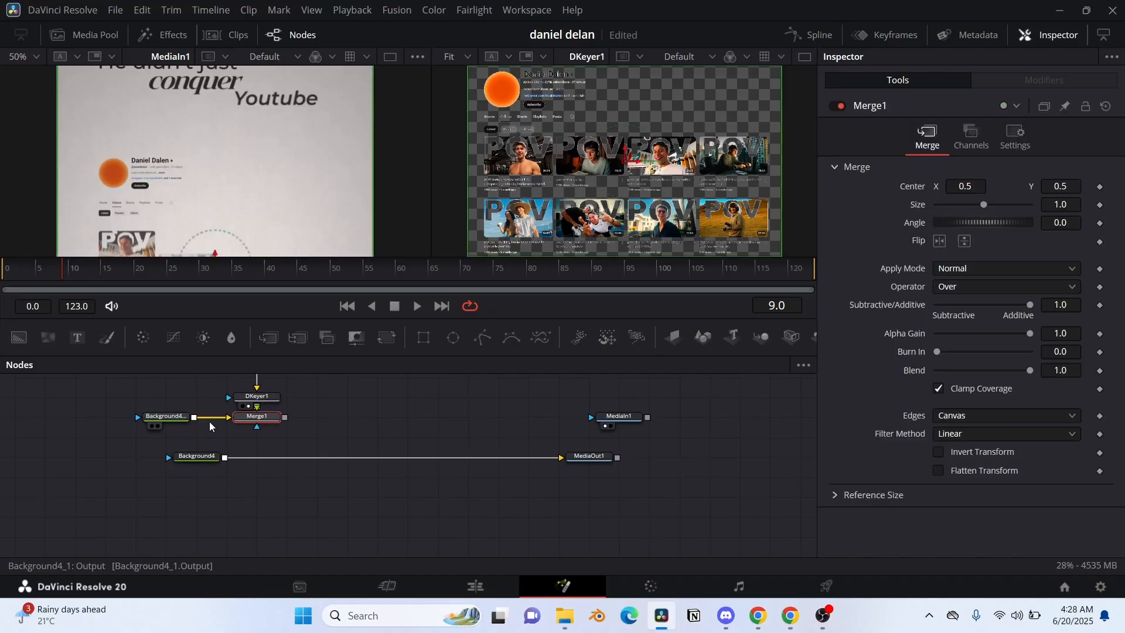
left_click(253, 427)
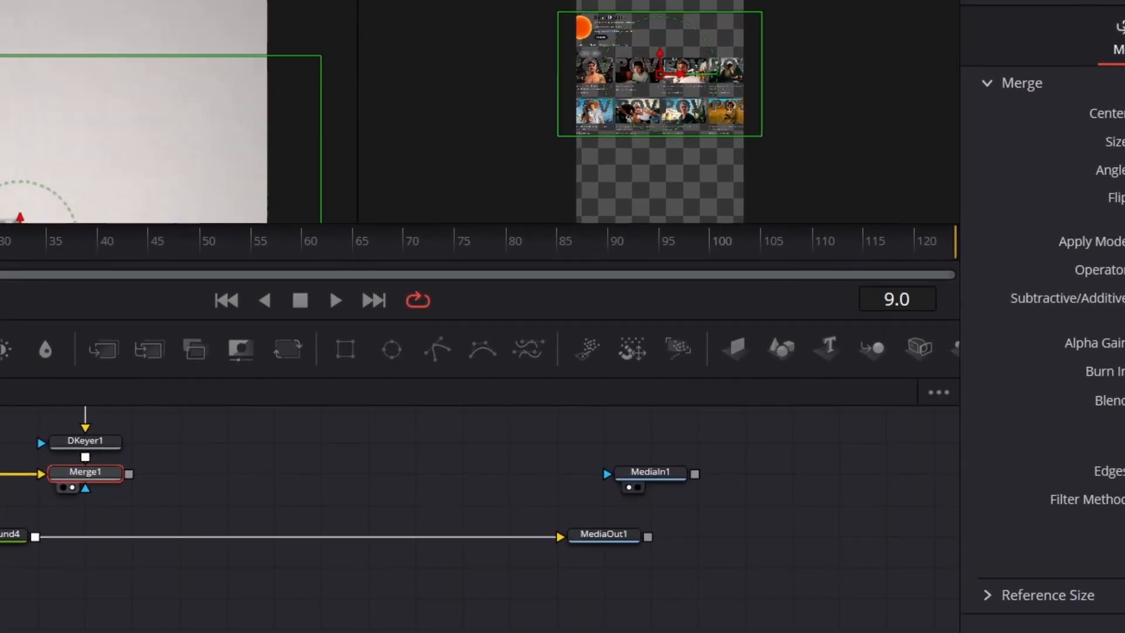
Step: Attach a Transform node after Merge1 and show it in the second viewer at 50% zoom
left_click(424, 1)
left_click(425, 1)
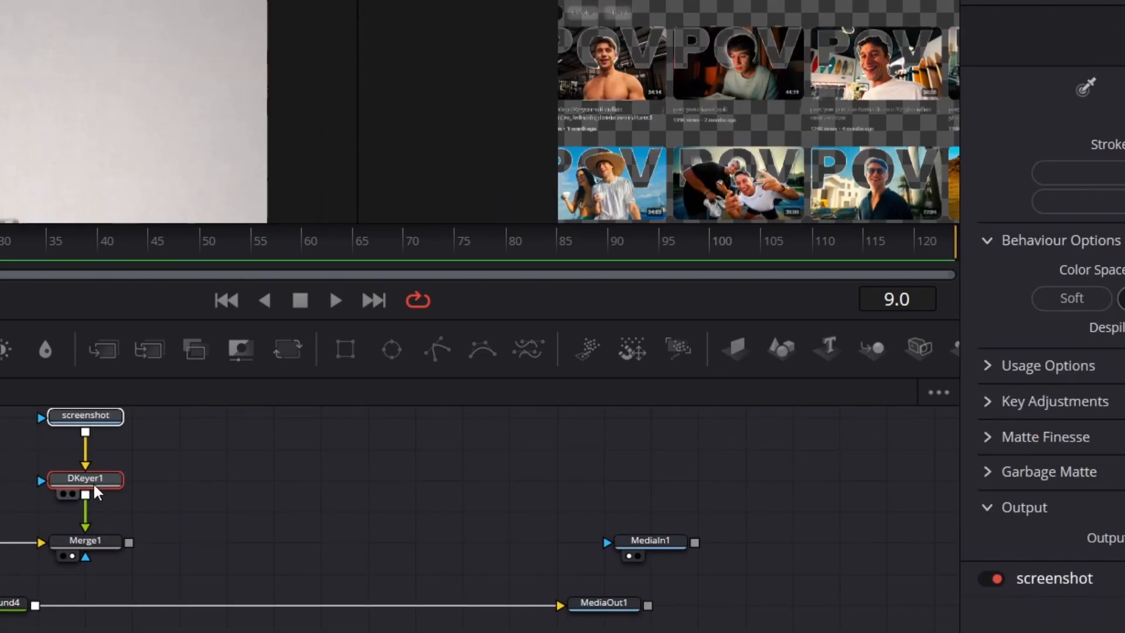
left_click_drag(93, 483, 94, 453)
left_click_drag(198, 533, 200, 536)
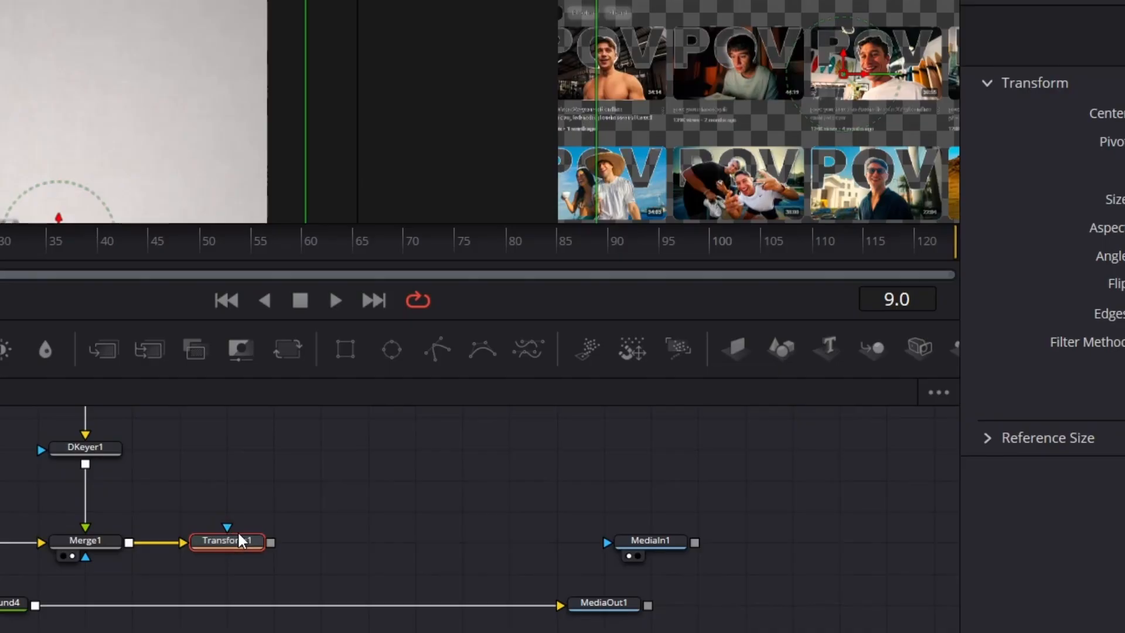
key("2")
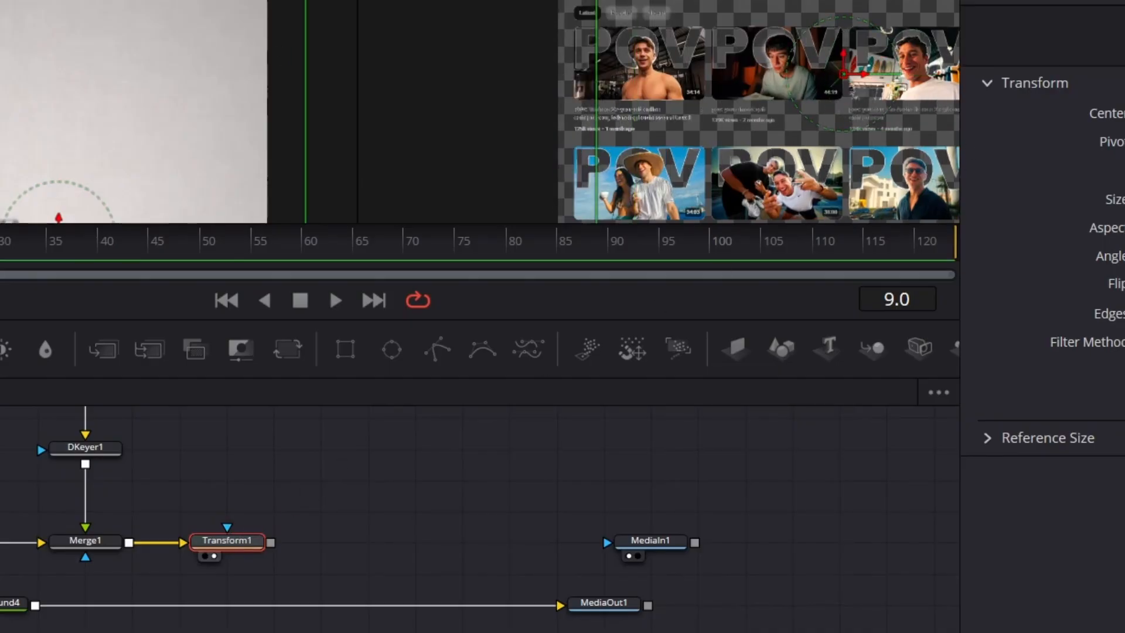
left_click(454, 47)
left_click(442, 7)
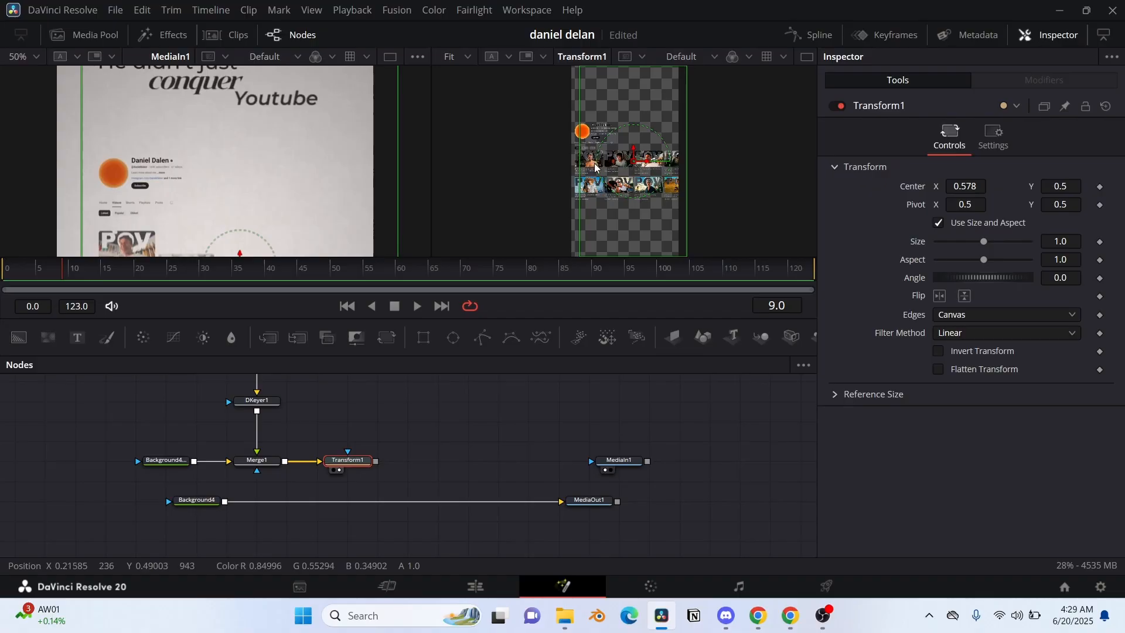
left_click(456, 56)
left_click(463, 110)
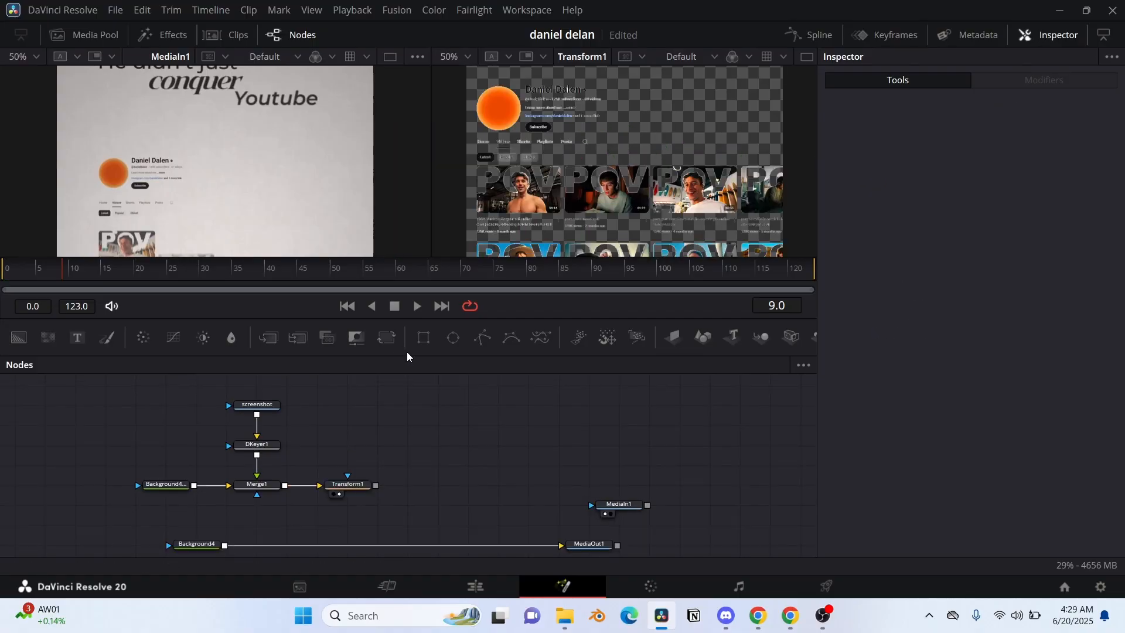
Step: Mask Merge1 with a rectangle around the channel header: width 0.444, height 0.097, center X 0.164351, Y 0.65774
left_click_drag(423, 350, 261, 487)
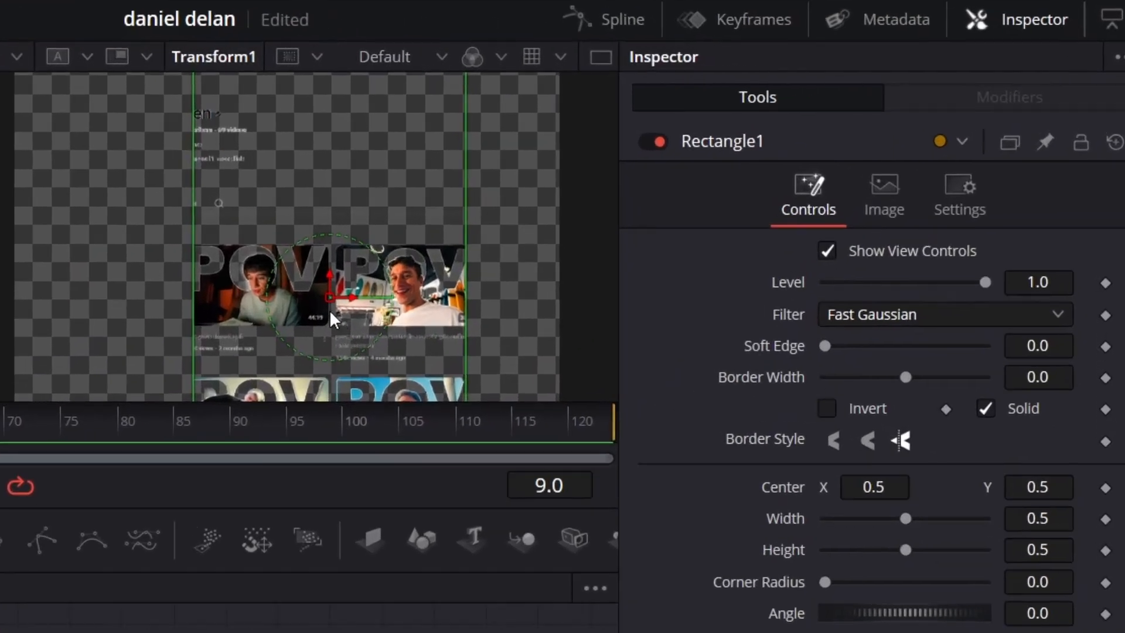
left_click_drag(330, 298, 146, 272)
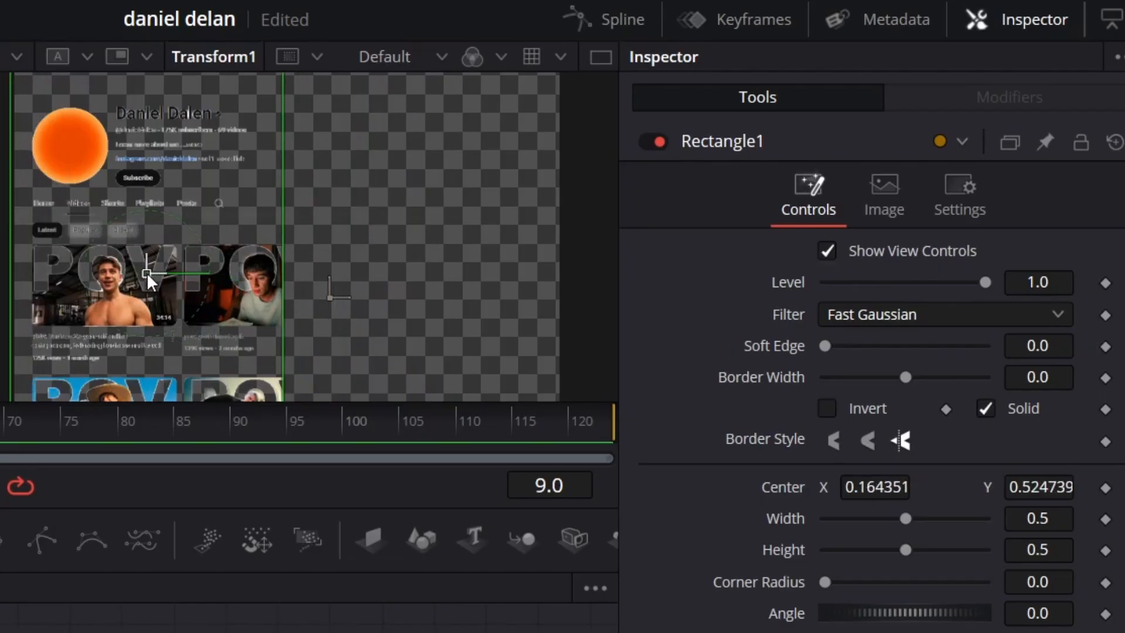
left_click_drag(1061, 519, 850, 549)
left_click_drag(1040, 487, 1107, 487)
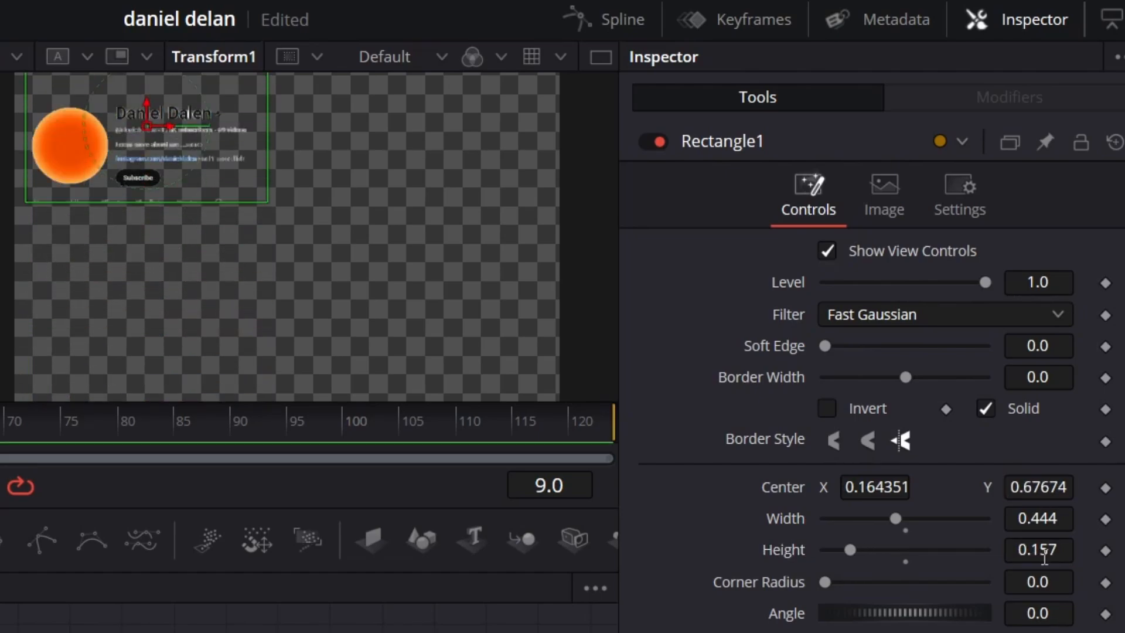
left_click_drag(1057, 550, 1022, 558)
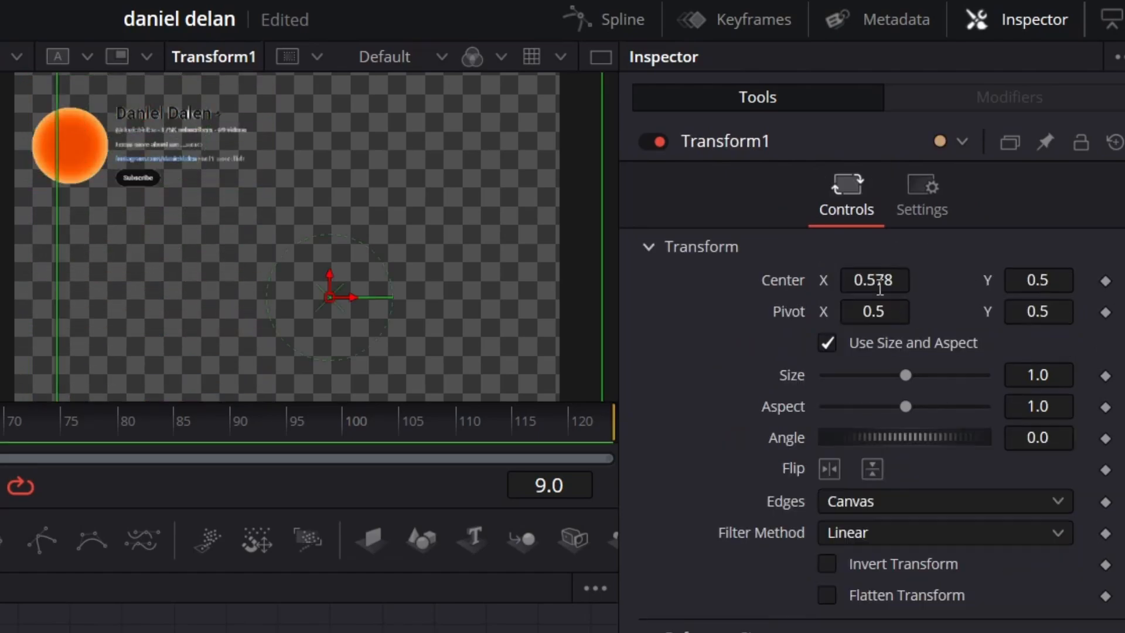
Step: Try shifting Transform1's center horizontally and vertically, and undo the shifts
left_click_drag(875, 274, 908, 274)
left_click_drag(1038, 280, 1014, 280)
left_click_drag(875, 280, 919, 249)
key("ctrl+z")
key("ctrl+z")
key("ctrl+z")
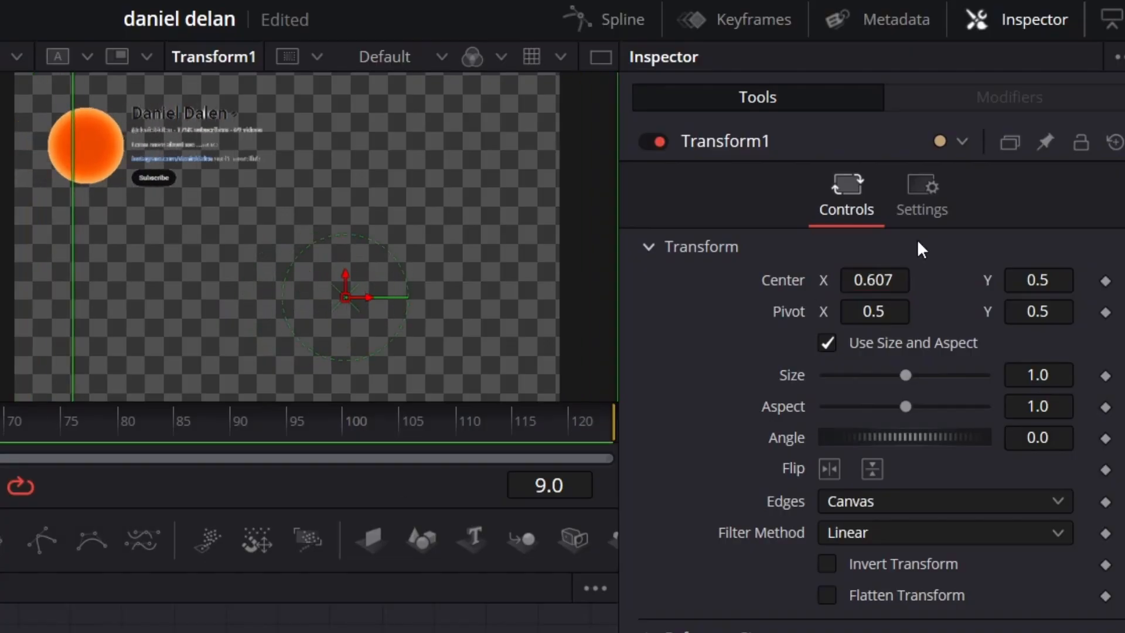
key("ctrl+z")
Step: Arrange the screenshot, keyer, background, merge, rectangle and Transform nodes into a compact group above Background4
left_click_drag(217, 410, 293, 457)
left_click_drag(166, 484, 257, 465)
left_click_drag(257, 506, 316, 446)
left_click_drag(347, 465, 257, 504)
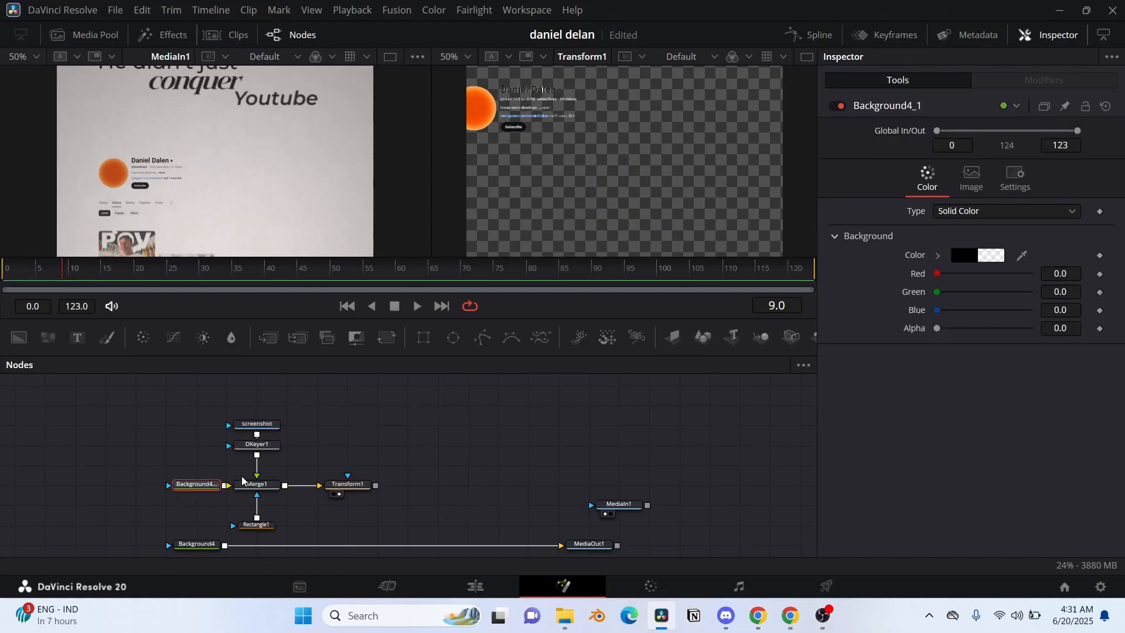
left_click_drag(324, 450, 324, 469)
left_click_drag(358, 407, 170, 519)
left_click_drag(257, 504, 256, 485)
left_click(304, 474)
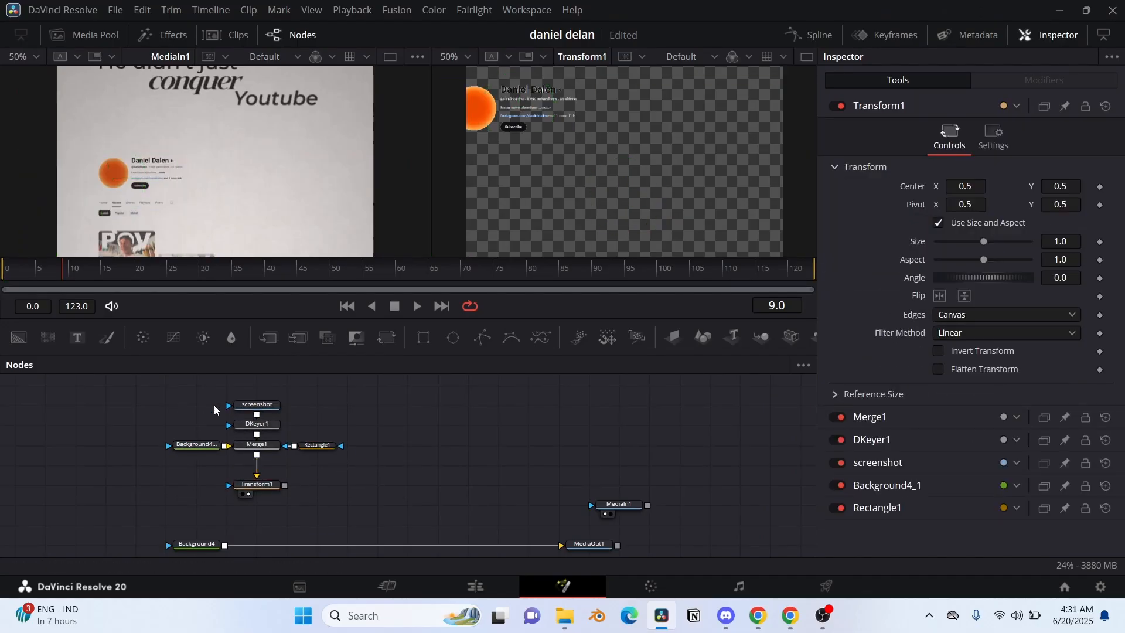
Step: Duplicate the whole channel header node group beside the original and show the copied Transform in the second viewer
left_click_drag(159, 385, 352, 509)
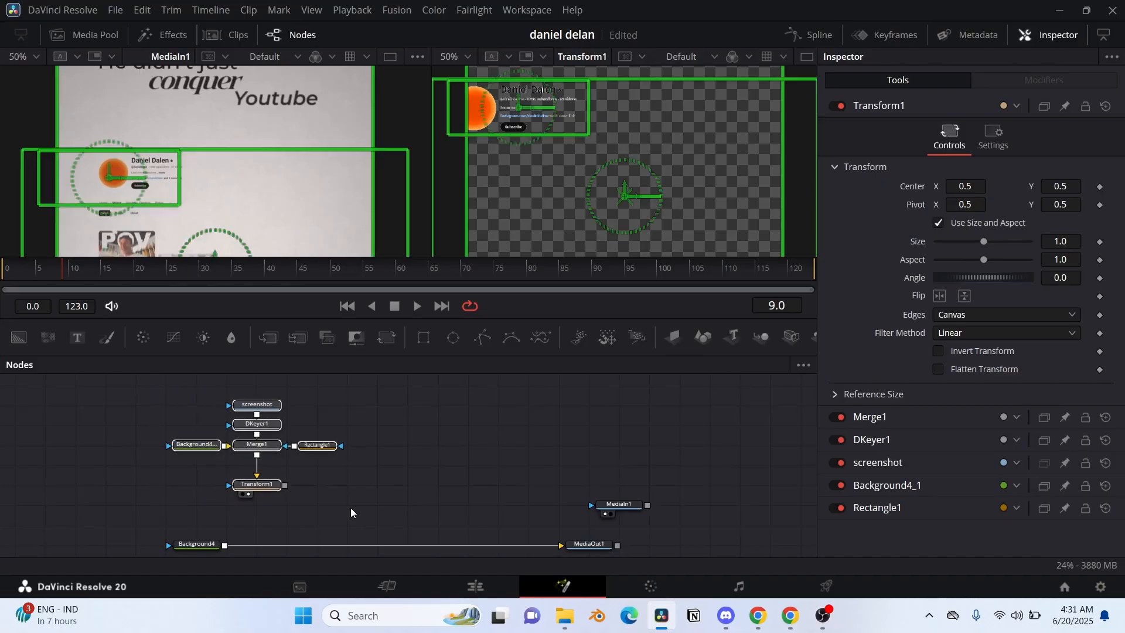
left_click(407, 440)
key("ctrl+v")
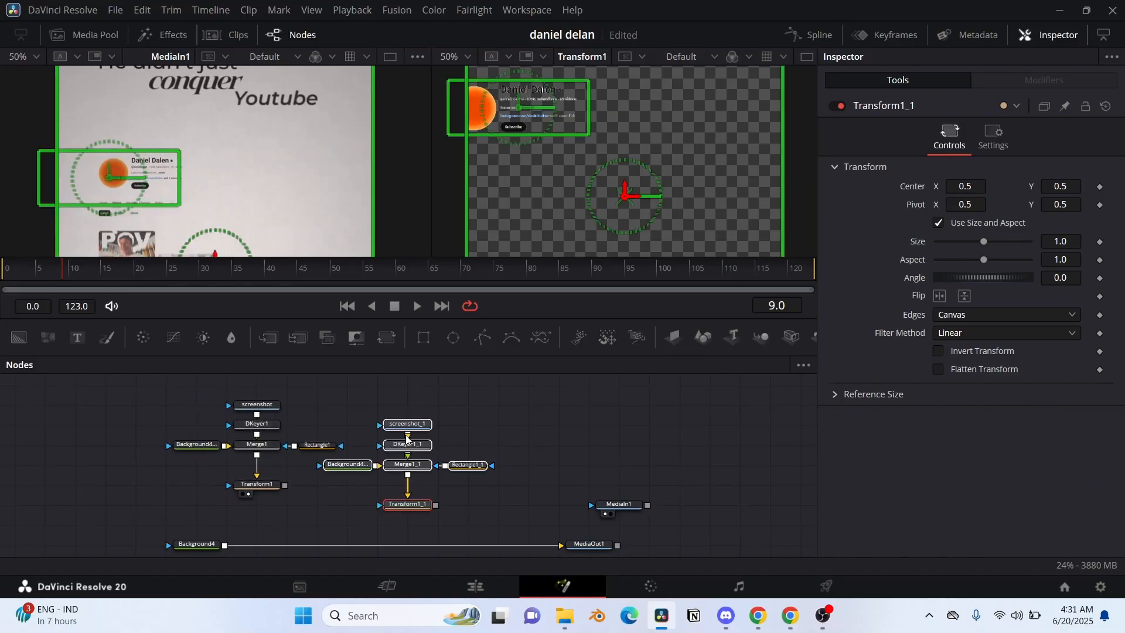
left_click_drag(407, 440, 438, 420)
left_click(438, 494)
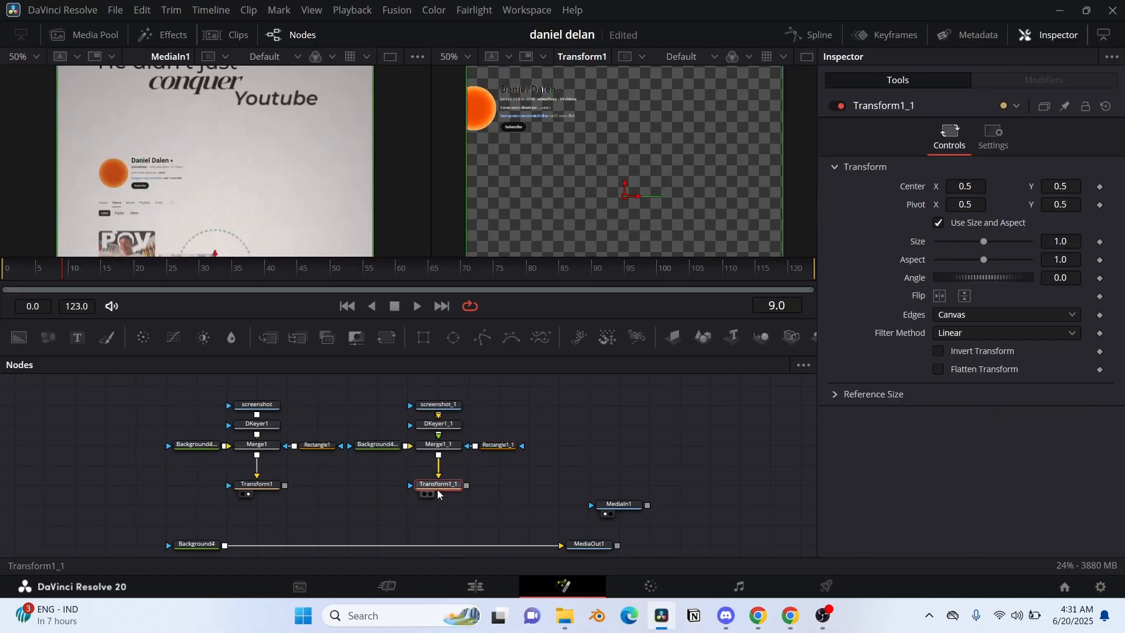
Step: Reshape the copied rectangle mask around the channel's tab and filter rows: width 1.659482, height 0.051479, center X 0.277777, Y 0.580438
left_click(497, 445)
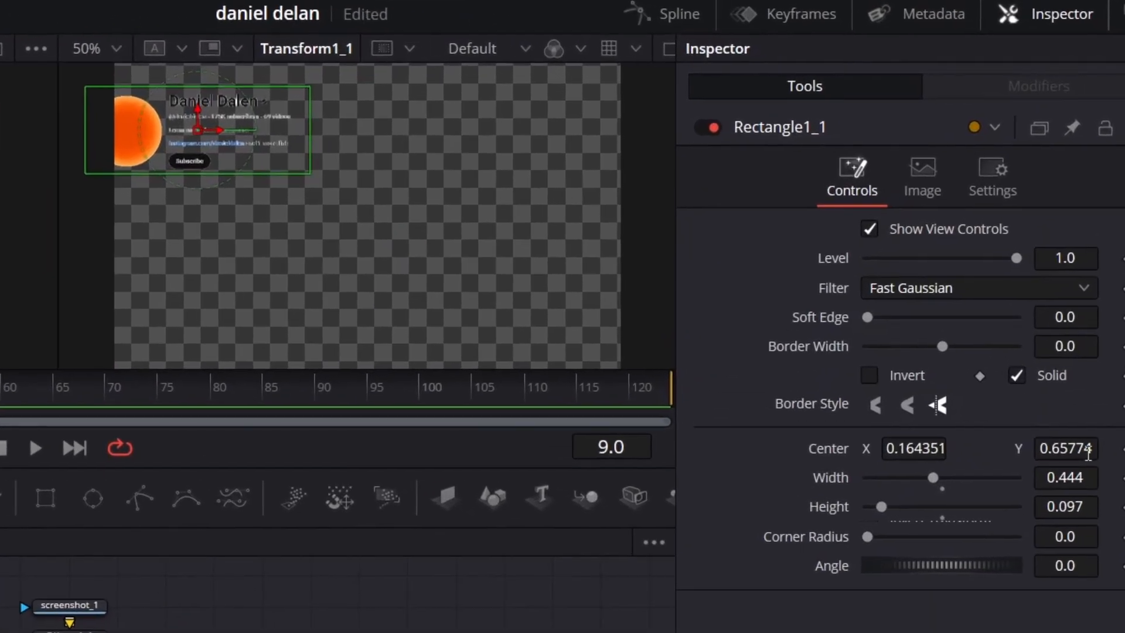
left_click_drag(1088, 405, 1034, 404)
left_click_drag(1052, 449, 1060, 448)
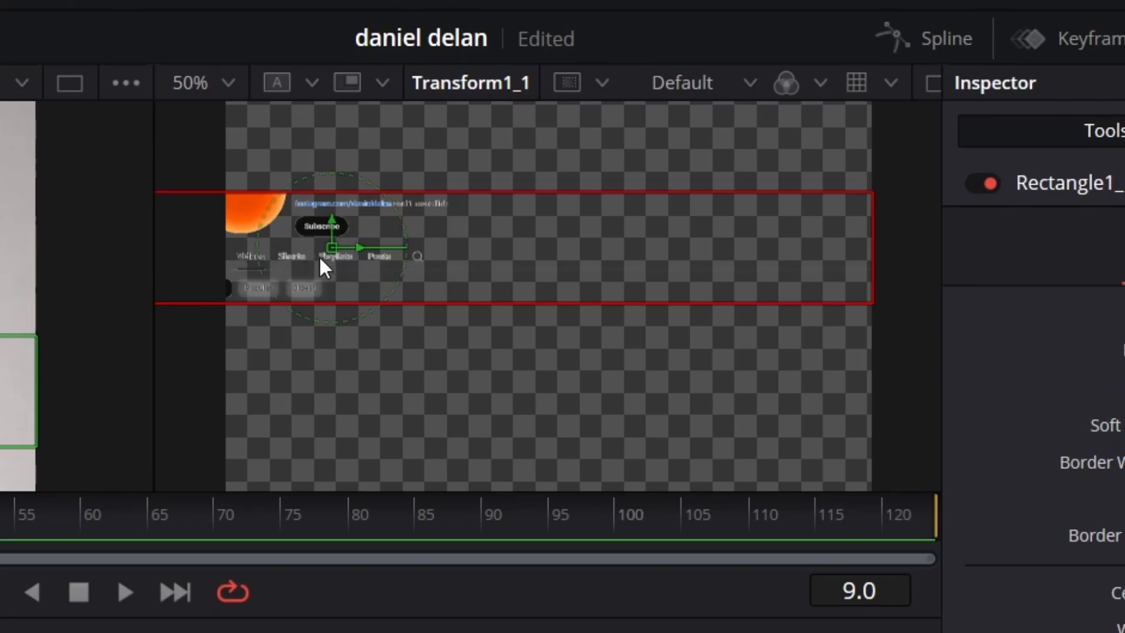
key("2")
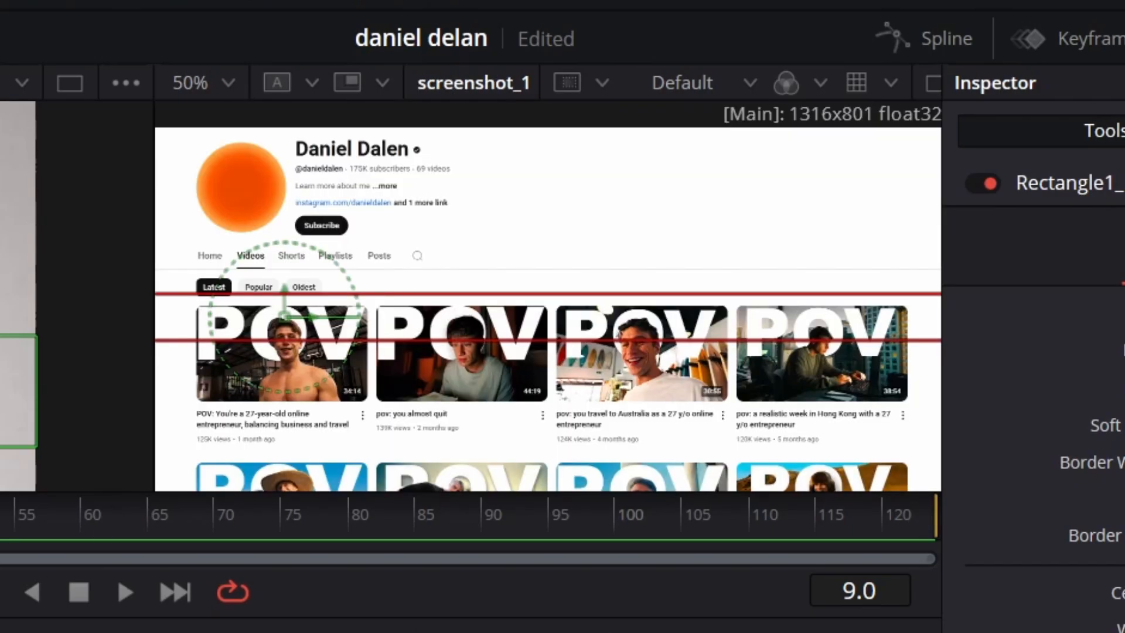
key("2")
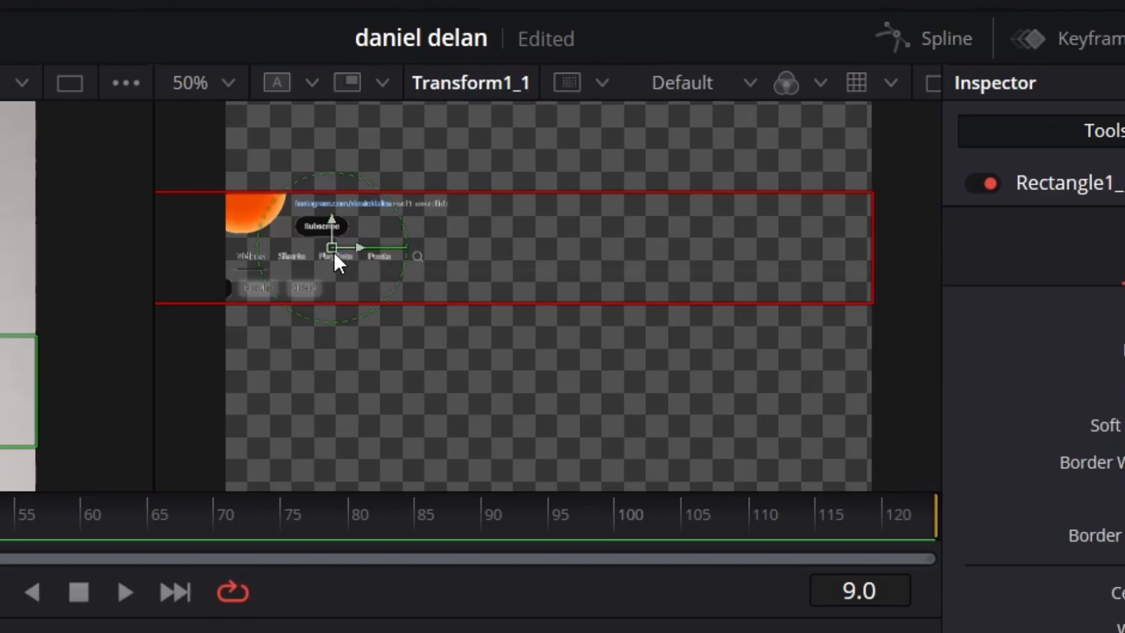
left_click_drag(329, 249, 404, 249)
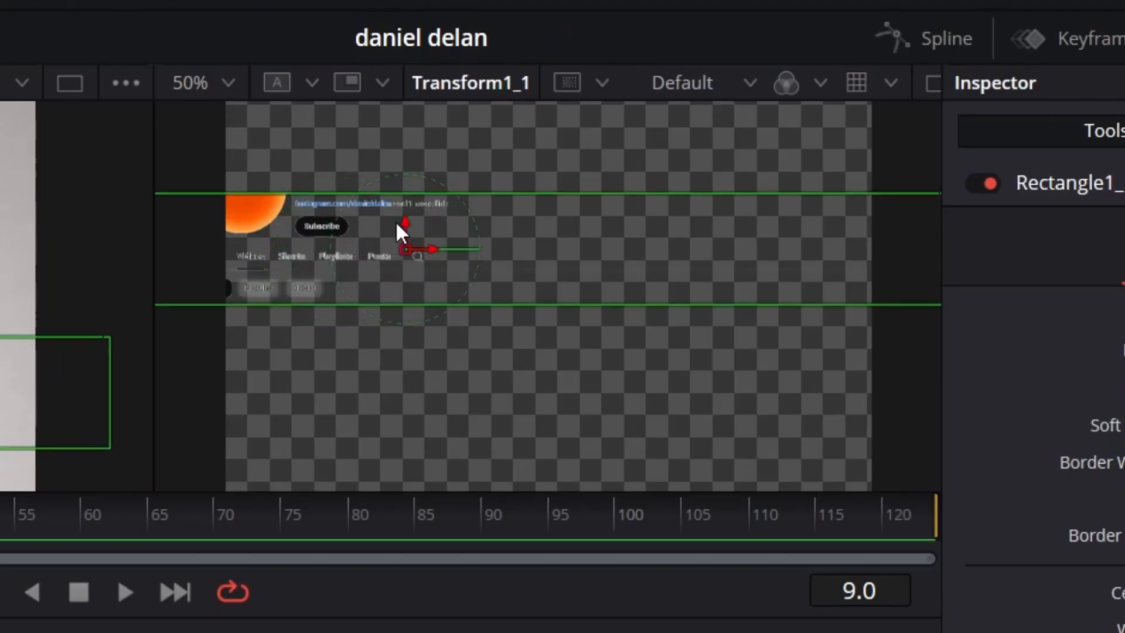
left_click_drag(439, 194, 442, 224)
left_click_drag(405, 227, 405, 249)
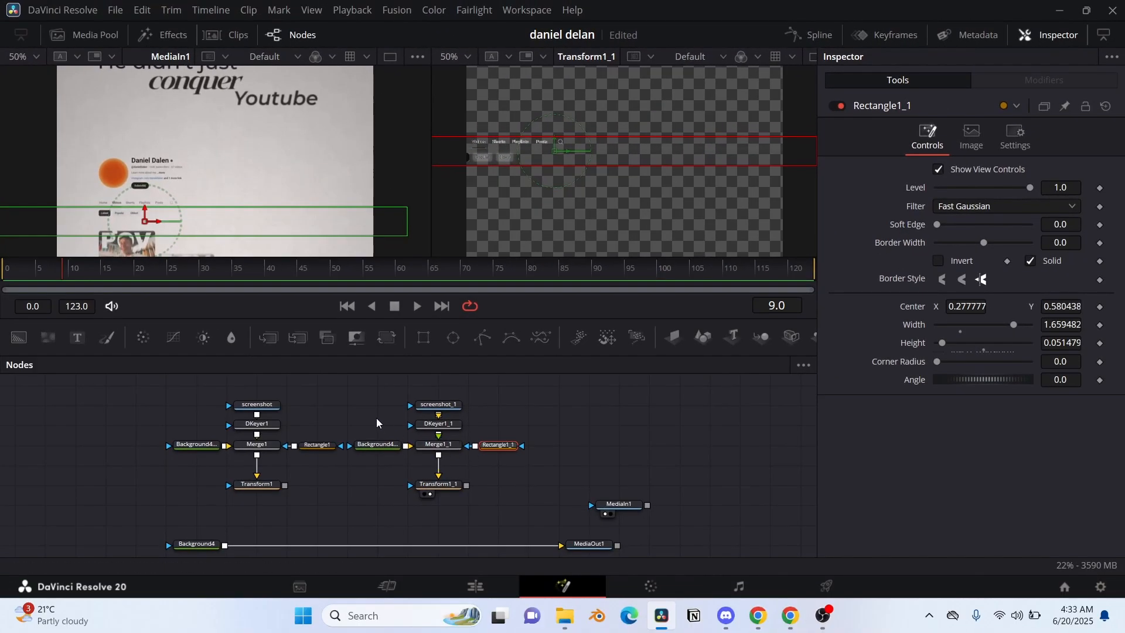
Step: Paste a third node group and fit its rectangle around the first video: width 0.322, height 0.139, center X 0.064352, Y 0.49274
key("ctrl+v")
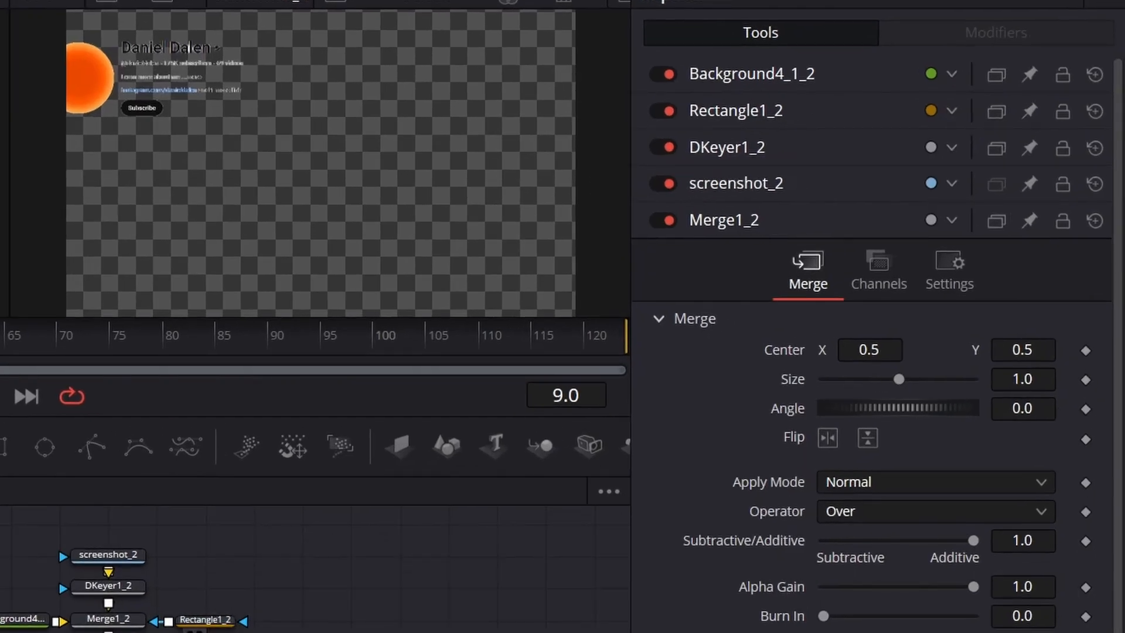
left_click(223, 623)
left_click_drag(1036, 428, 973, 428)
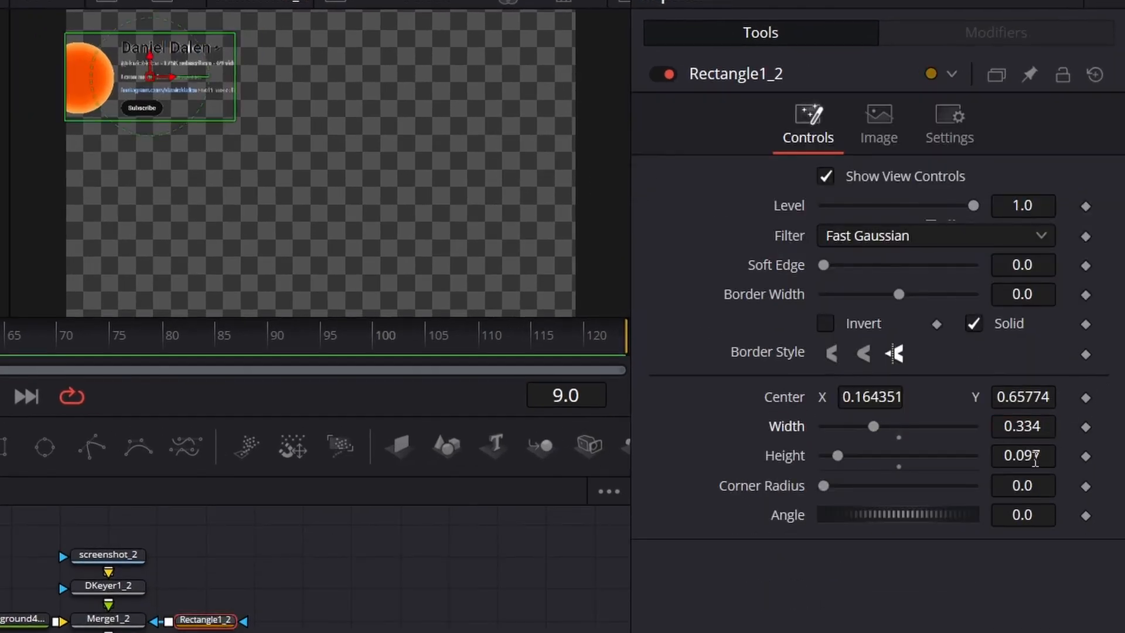
left_click_drag(1036, 457, 1048, 457)
left_click_drag(1038, 400, 838, 405)
left_click_drag(1031, 427, 1035, 463)
left_click_drag(1032, 394, 1022, 394)
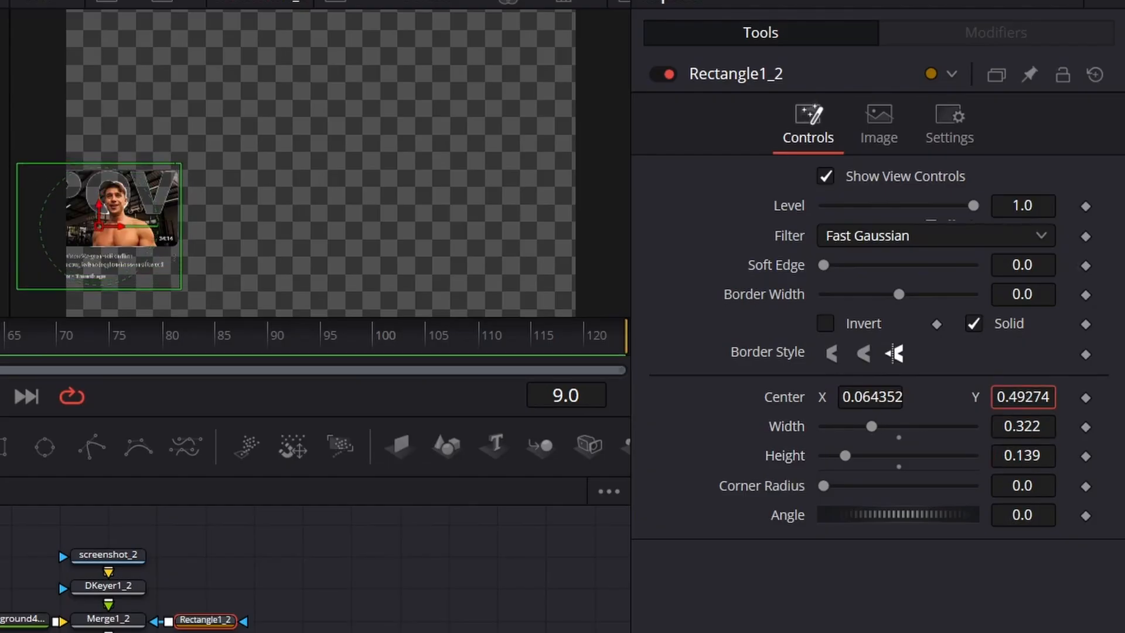
Step: Tighten the first video's mask to width 0.288, height 0.129 and center X 0.082352, using a temporary Transform shift to check it
left_click_drag(1025, 456, 1018, 455)
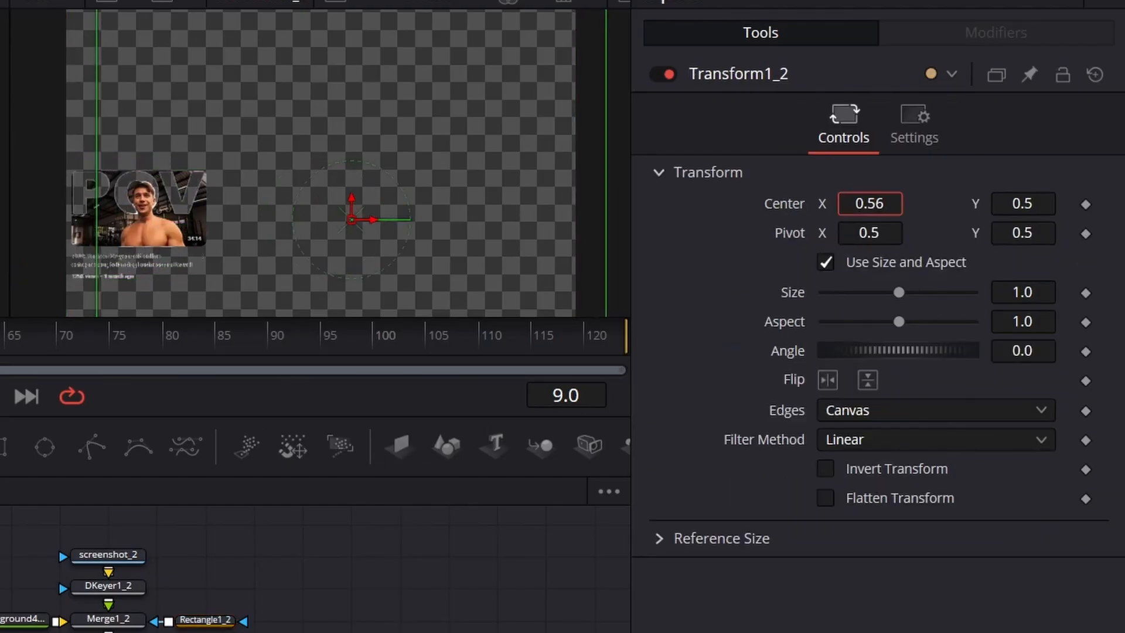
left_click_drag(793, 201, 804, 201)
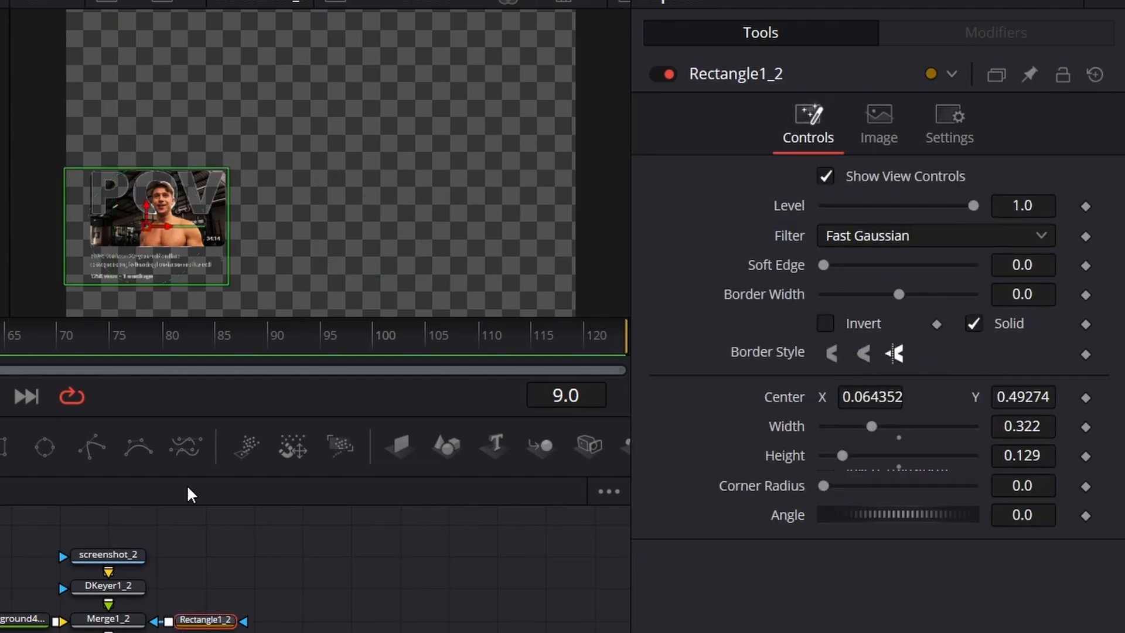
left_click_drag(858, 398, 872, 399)
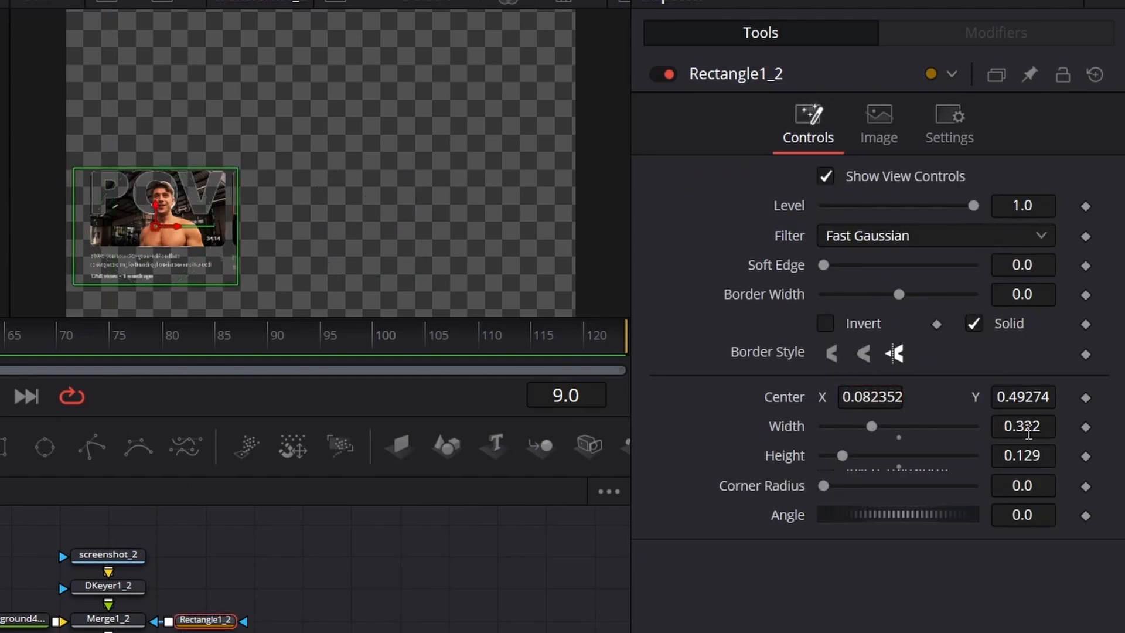
left_click_drag(1031, 431, 1011, 431)
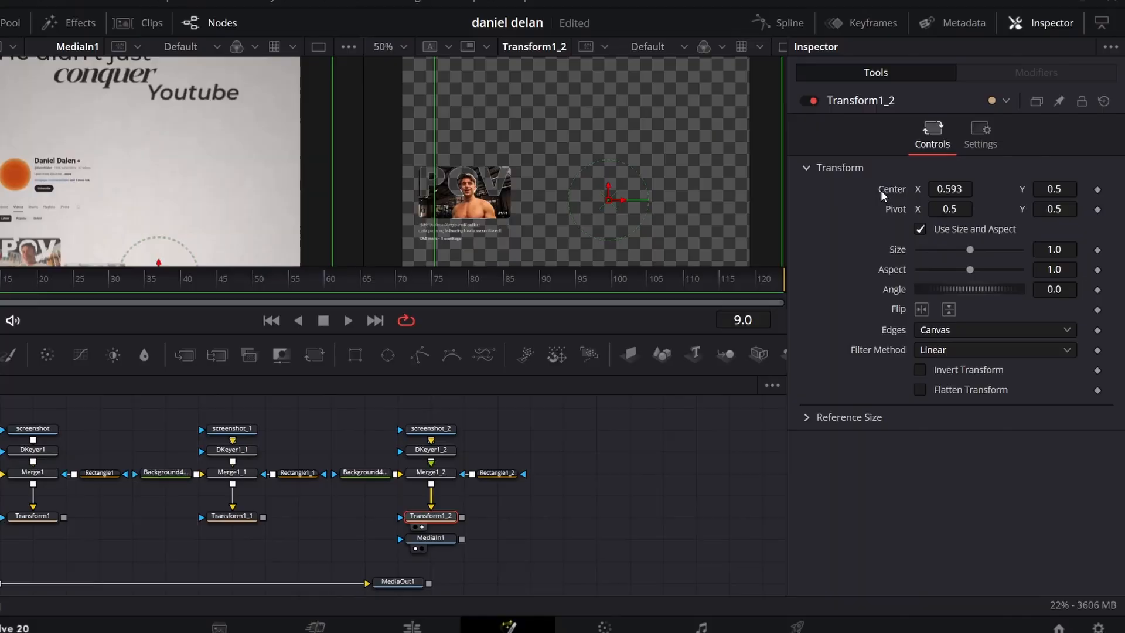
double_click(769, 206)
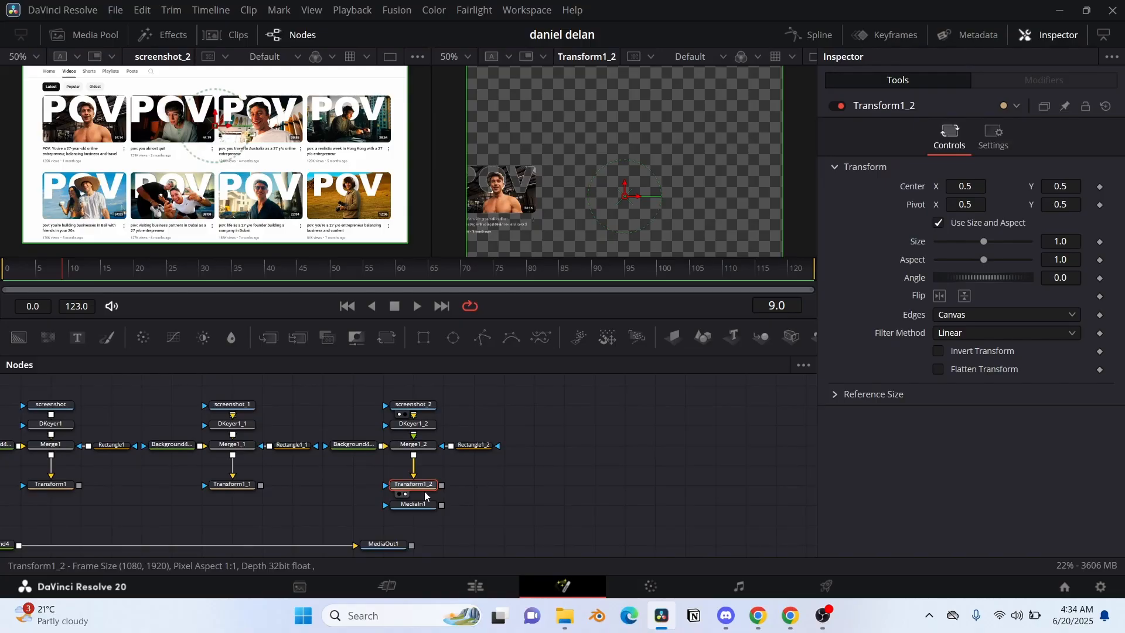
Step: Duplicate the first video's node group, show its Transform in the second viewer, and move its mask horizontally onto the top row's second video
left_click(518, 466)
left_click_drag(518, 466, 446, 465)
left_click_drag(251, 390, 410, 494)
key("ctrl+c")
left_click(521, 447)
key("ctrl+v")
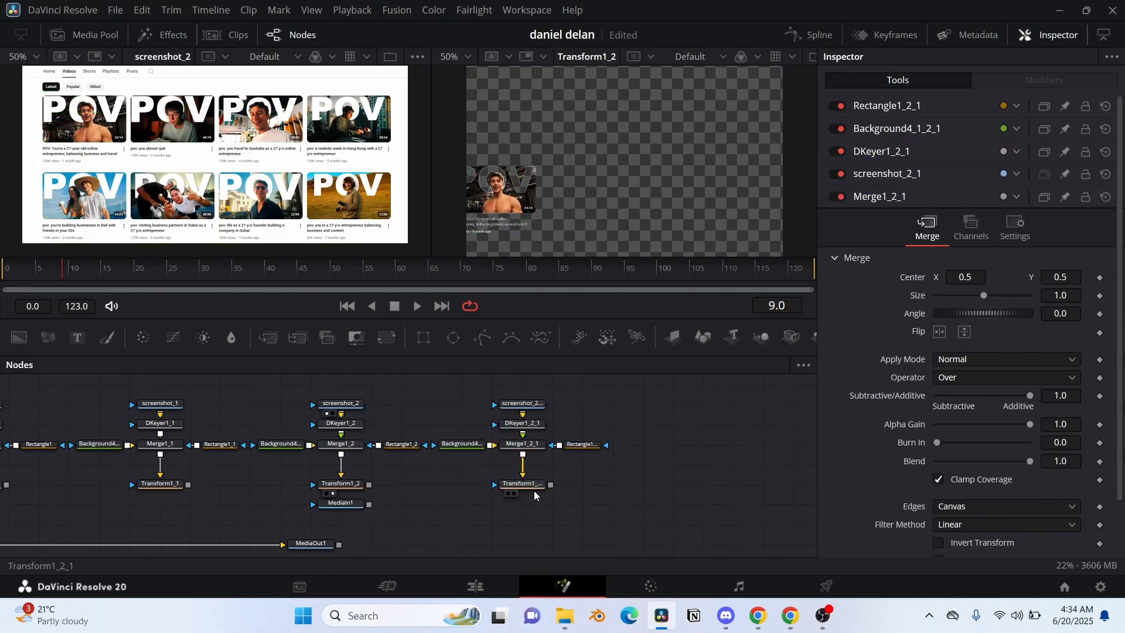
left_click(524, 485)
key("2")
left_click(581, 445)
left_click_drag(959, 307, 1122, 308)
Step: Paste another video node group, view its Transform, and set its mask's center X to 0.643352 over the top row's third video
left_click_drag(794, 490, 530, 470)
left_click(469, 427)
key("ctrl+v")
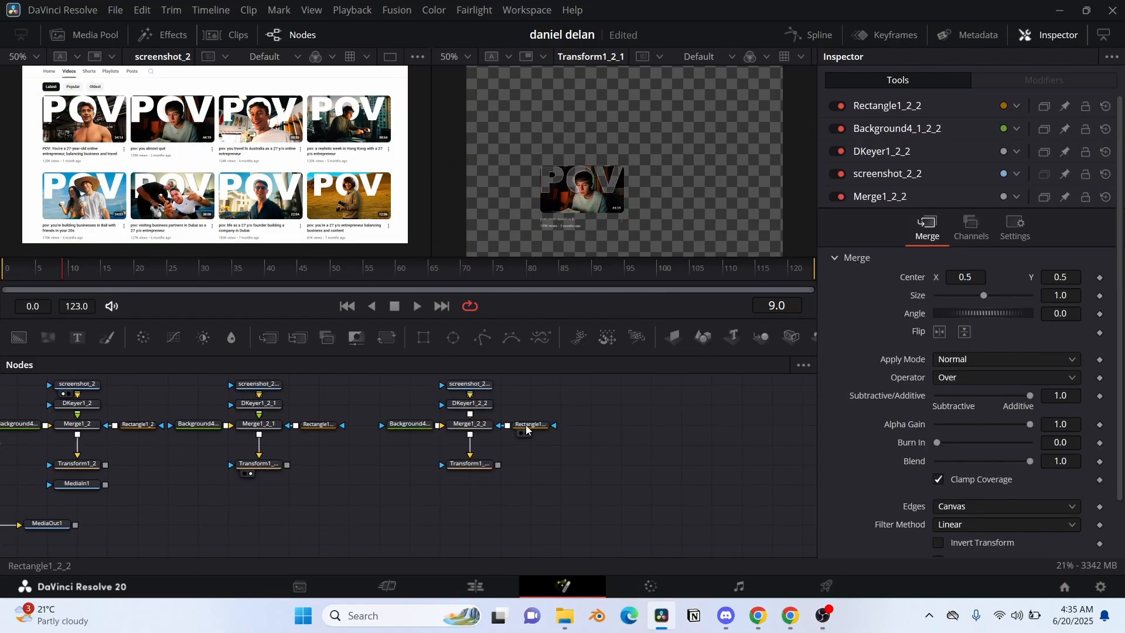
left_click(470, 465)
key("2")
left_click(530, 425)
left_click_drag(959, 308, 1120, 308)
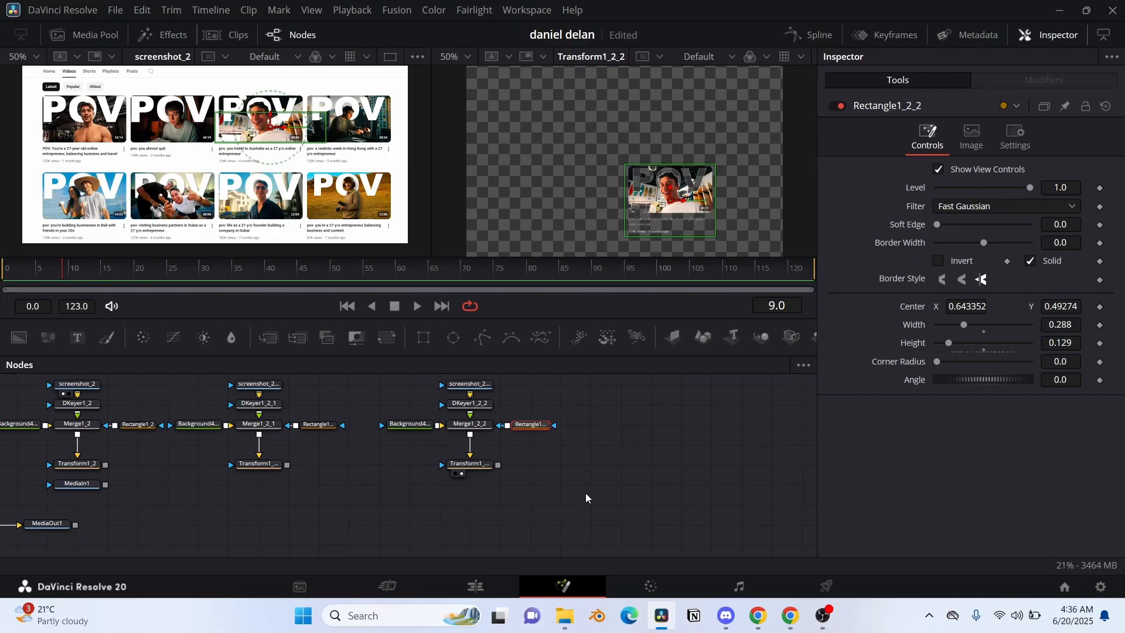
Step: Paste another video node group, view its Transform, and move its mask horizontally onto the top row's fourth video
left_click_drag(554, 405, 505, 386)
left_click(510, 427)
key("ctrl+v")
left_click(663, 425)
left_click(593, 474)
mouse_move(958, 307)
left_mouse_down()
mouse_move(1122, 307)
mouse_move(954, 307)
left_mouse_up()
Step: Paste a video node group above the existing ones, view its Transform, and lower its mask onto the second row's first video
left_click_drag(130, 408, 549, 573)
left_click(143, 476)
key("ctrl+v")
left_click(235, 514)
key("2")
left_click(483, 443)
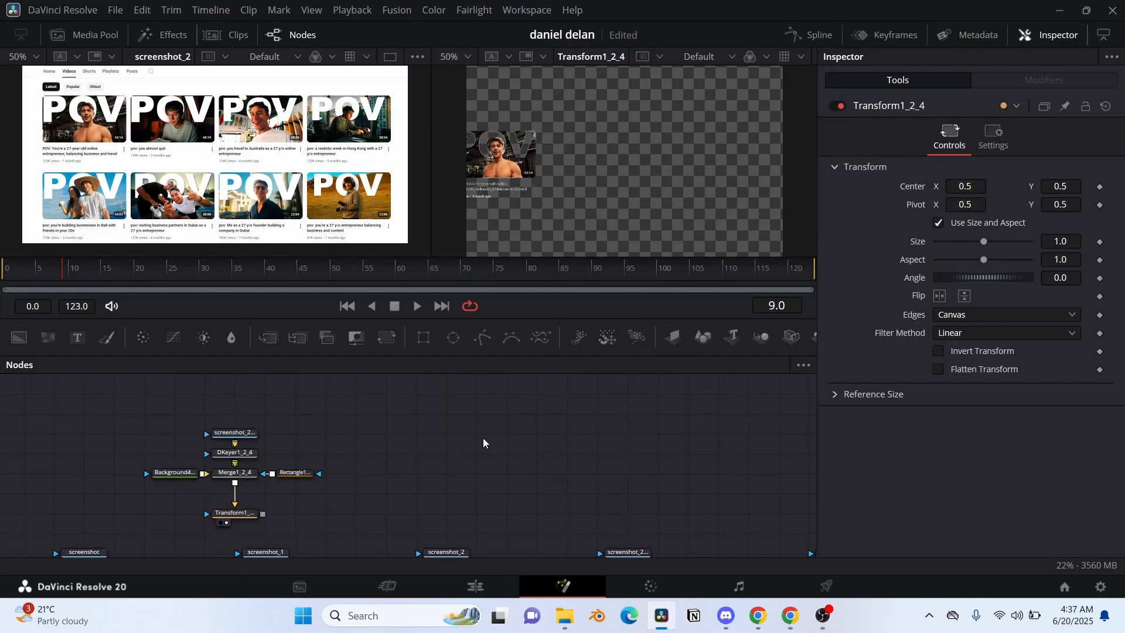
left_click(295, 473)
left_click_drag(1066, 307, 1039, 307)
Step: Paste another group for the second row's second video, set its mask's center Y to 0.35774, move it across, and view its Transform
left_click_drag(416, 469, 319, 480)
left_click(259, 486)
key("ctrl+v")
left_click(410, 485)
mouse_move(1066, 307)
left_mouse_down()
mouse_move(1046, 309)
mouse_move(1062, 317)
left_mouse_up()
left_click_drag(959, 308, 1120, 308)
left_click(342, 533)
Step: Duplicate that group for the second row's third video, view its Transform, and set its mask's center X to 0.648352 and width to 0.276
left_click_drag(551, 540, 252, 417)
key("ctrl+c")
left_click(442, 445)
key("ctrl+v")
left_click(531, 484)
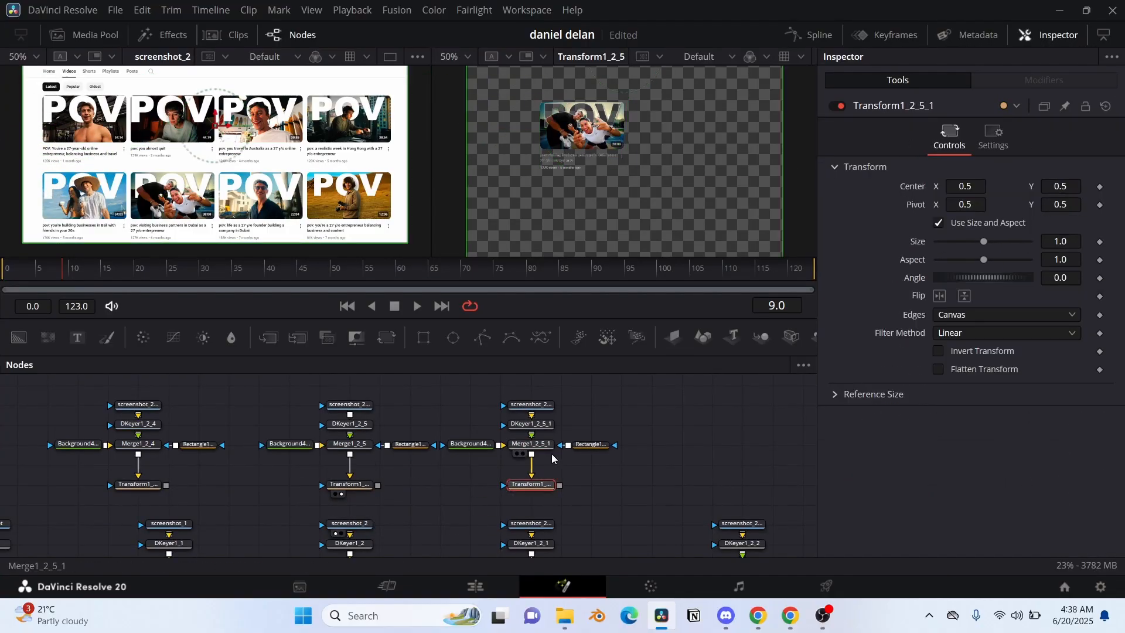
left_click(590, 445)
left_click_drag(959, 307, 1122, 307)
left_click(524, 494)
left_click_drag(966, 307, 963, 307)
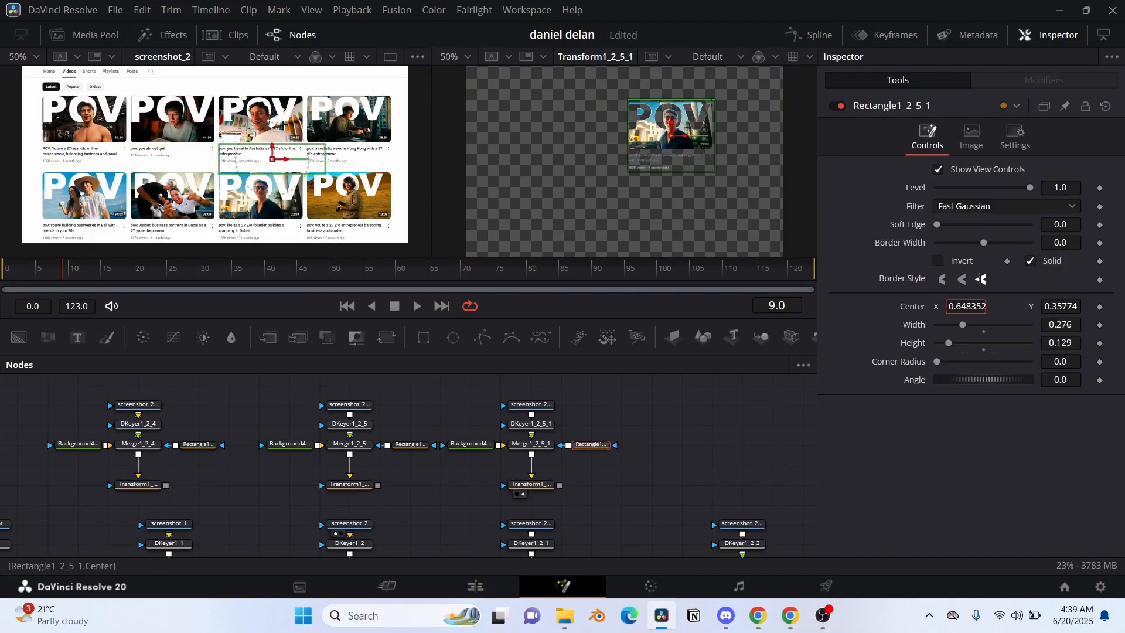
Step: Paste another second-row group and set its mask's center X to 0.932352 over the row's fourth video
left_click_drag(484, 399, 300, 400)
left_click(440, 445)
key("ctrl+v")
left_click(589, 445)
left_click_drag(960, 307, 1124, 307)
left_click_drag(960, 306, 1124, 307)
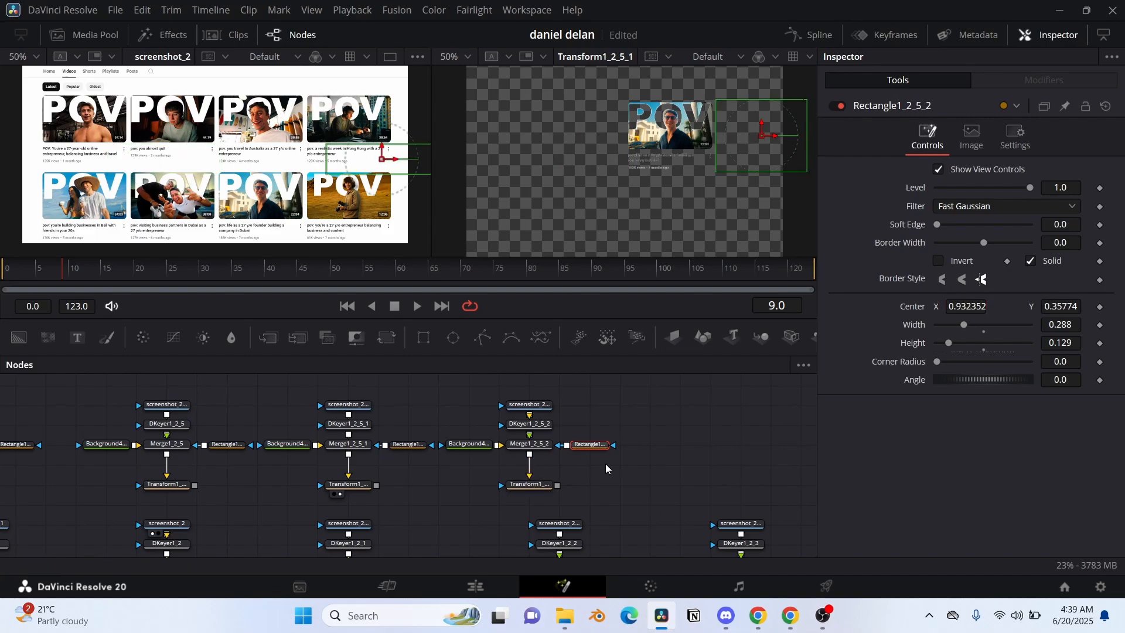
Step: View the second row's fourth video Transform, then merge the header piece's Transform over a copied transparent background
left_click(522, 494)
scroll(681, 420, "down", 3)
scroll(680, 419, "left", 6)
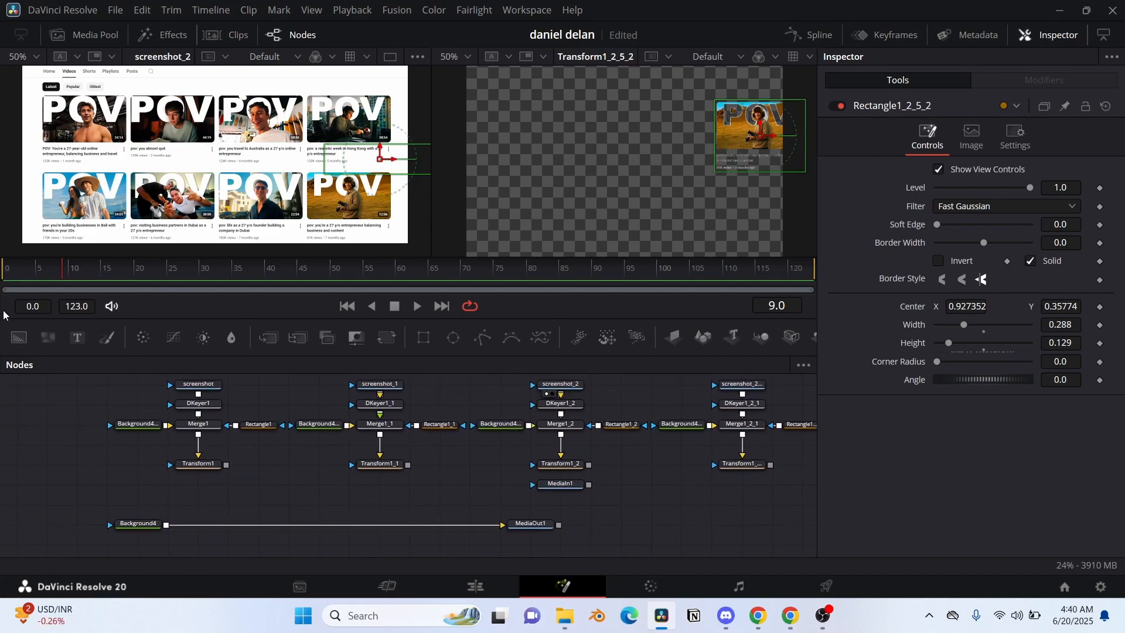
left_click_drag(23, 346, 108, 483)
left_click_drag(226, 465, 136, 484)
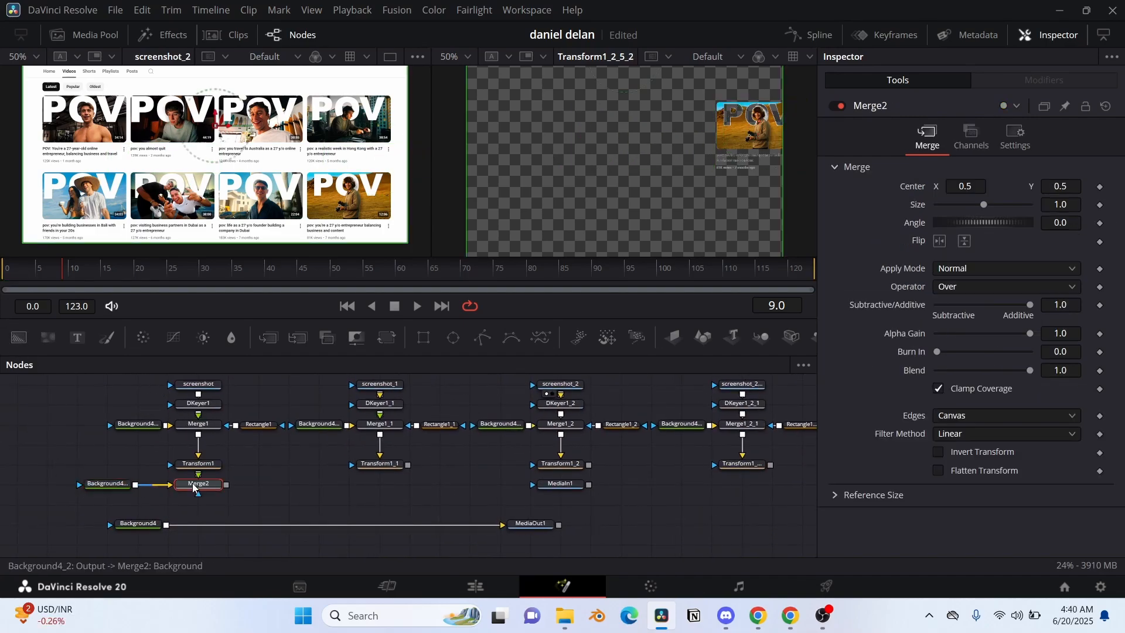
Step: Connect the remaining video pieces' Transforms through a chain of Merge nodes, one for each piece
left_click_drag(408, 465, 226, 505)
left_click_drag(589, 465, 407, 505)
scroll(461, 500, "right", 6)
left_click_drag(383, 465, 171, 505)
left_click_drag(564, 465, 461, 500)
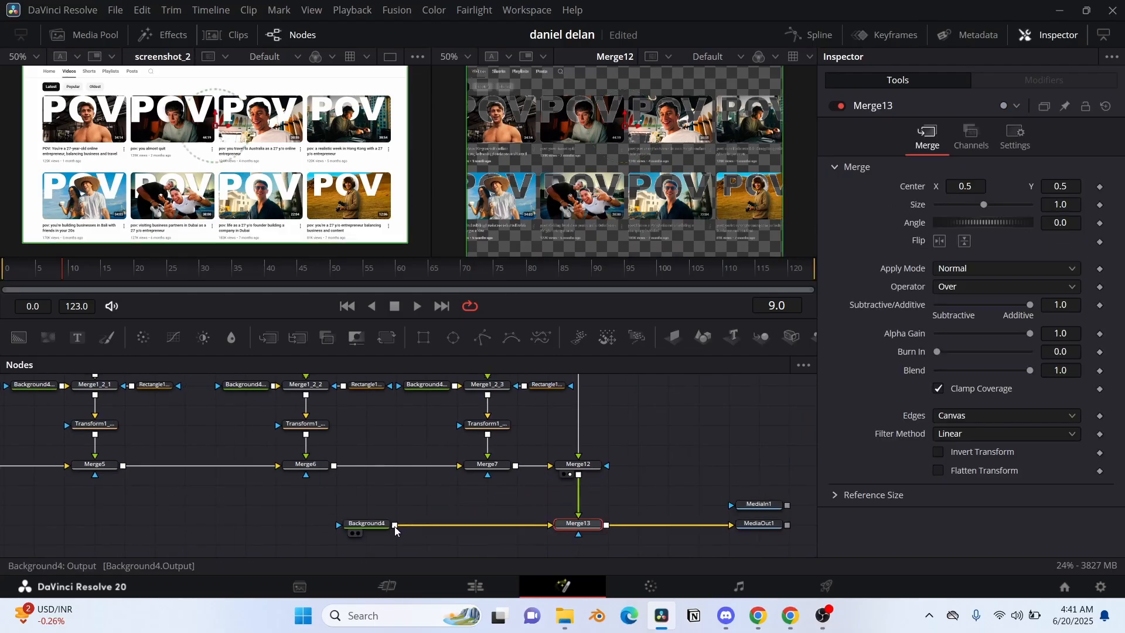
Step: Make the main Background4 opaque with color #fcfcfc and view MediaOut1
left_click(366, 524)
left_click_drag(1016, 328, 1031, 328)
left_click(978, 255)
left_click(735, 170)
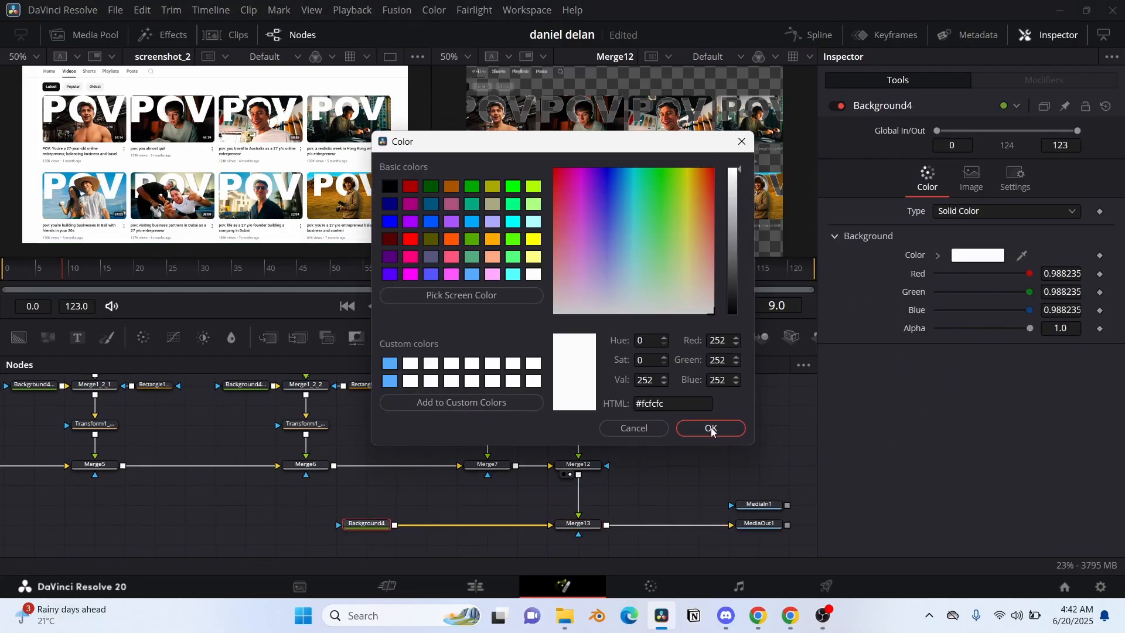
left_click(711, 428)
left_click(743, 534)
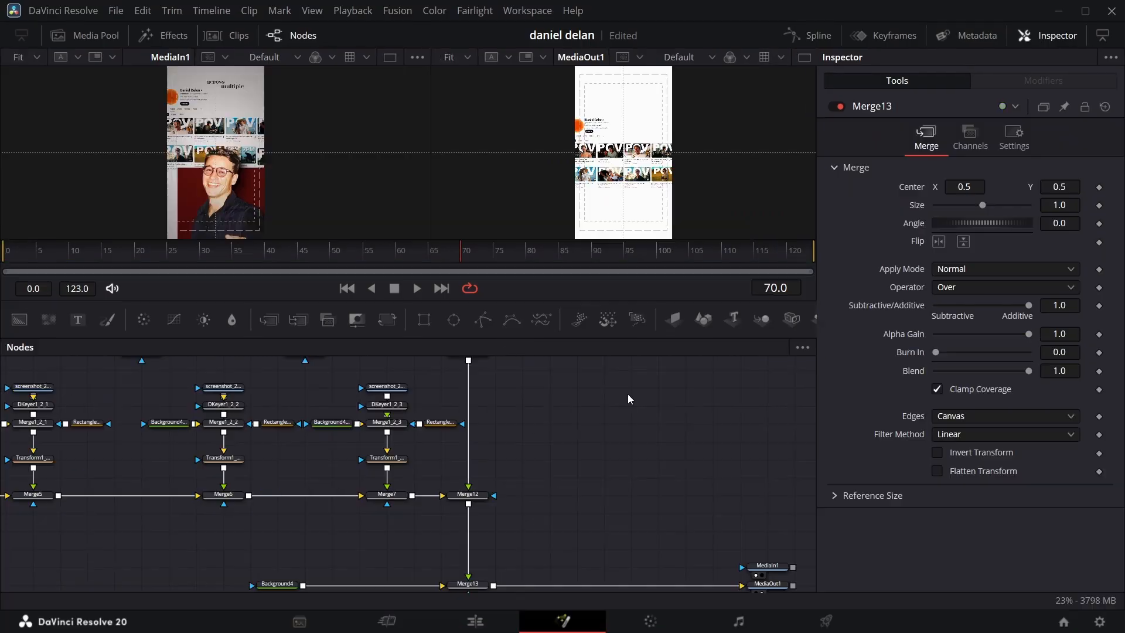
Step: On the Edit page, move the V3 Fusion Composition clip to start at 01:00:03:08 and reopen it in Fusion
left_click_drag(455, 258, 60, 240)
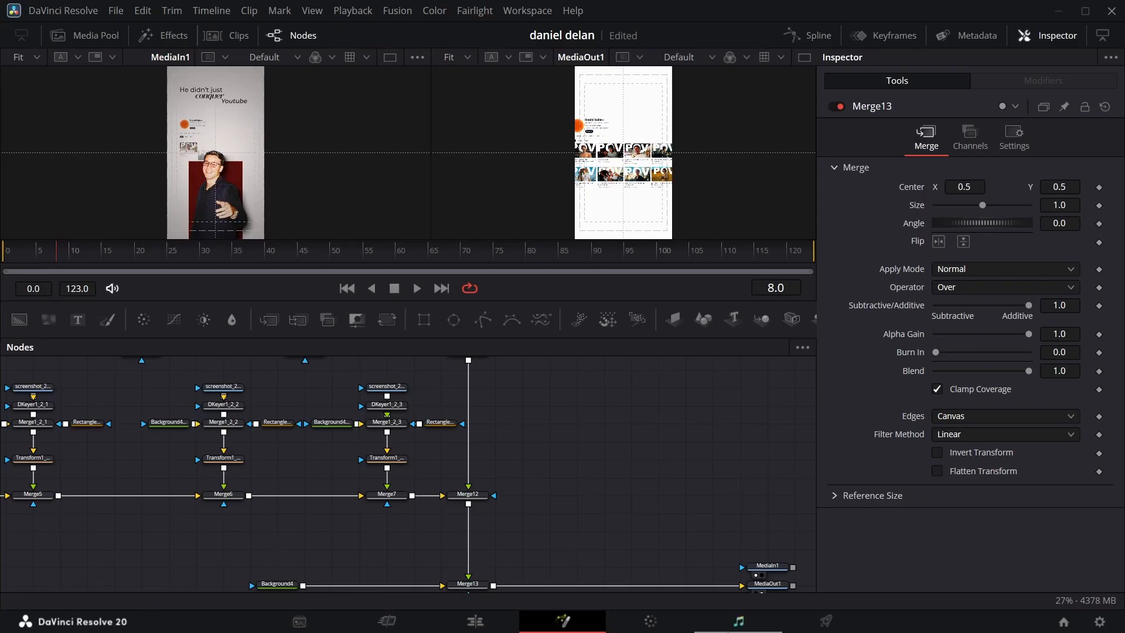
left_click(500, 627)
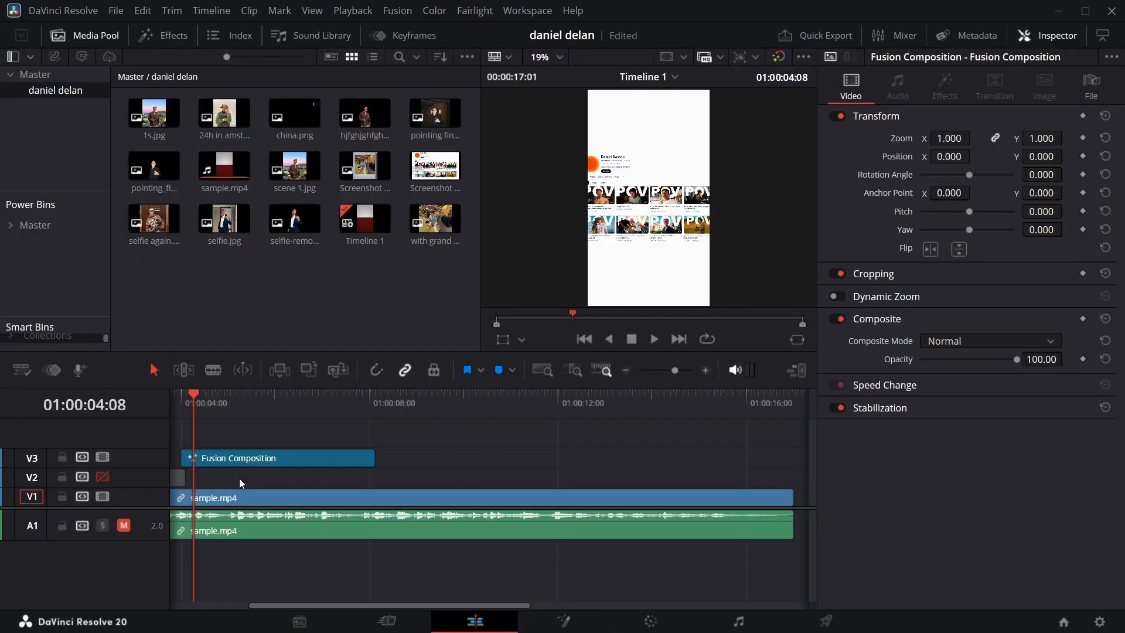
scroll(239, 481, "left", 3)
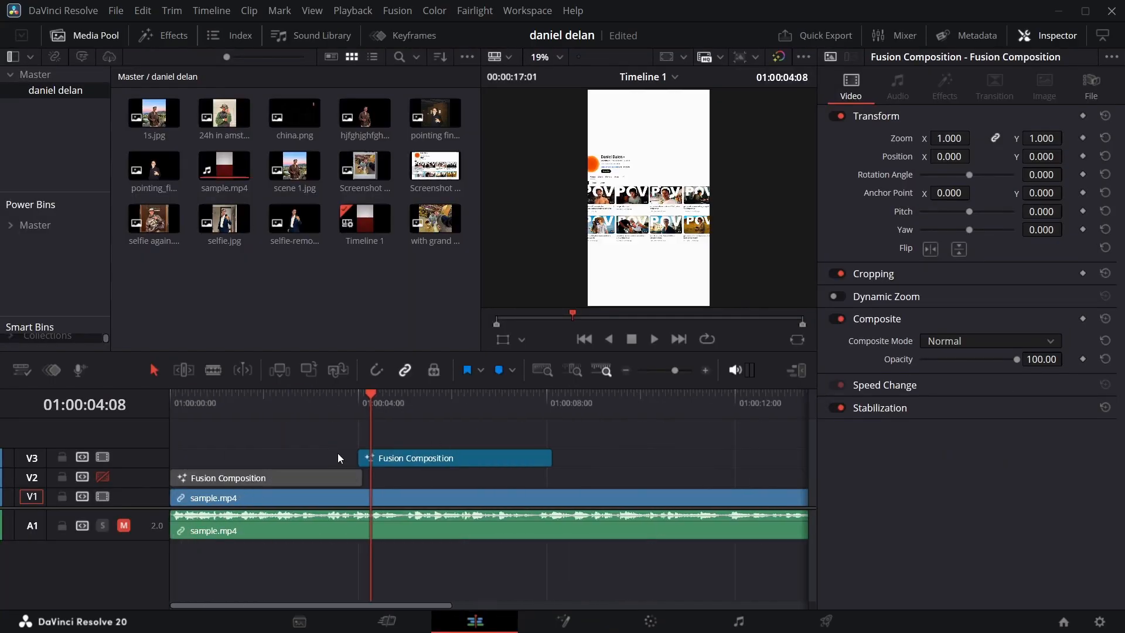
left_click_drag(370, 393, 322, 396)
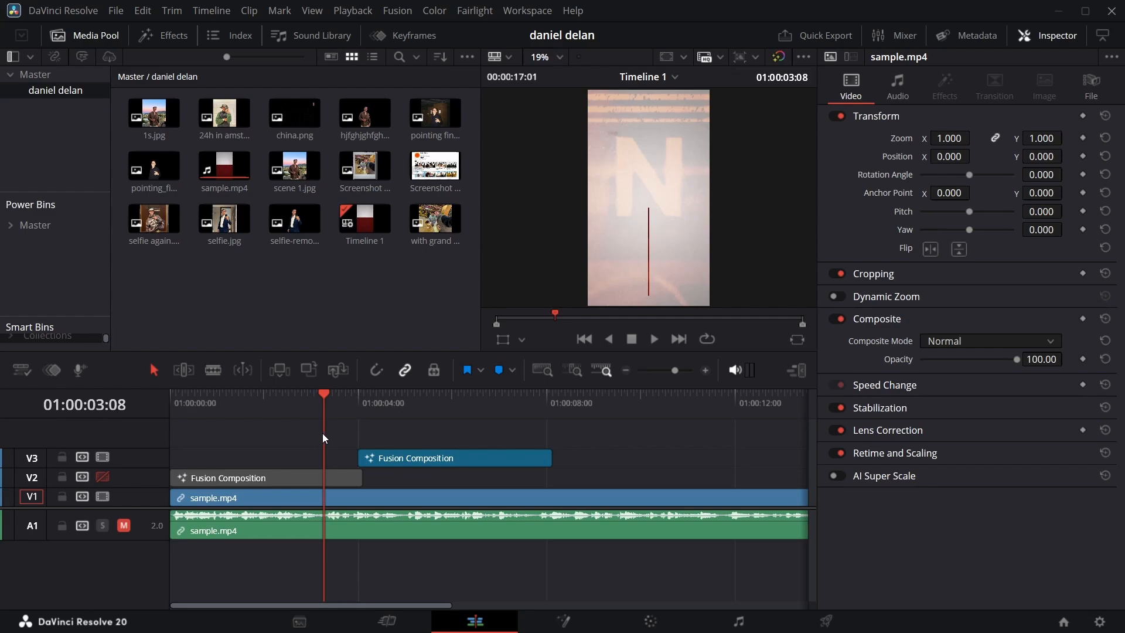
left_click_drag(447, 467, 407, 455)
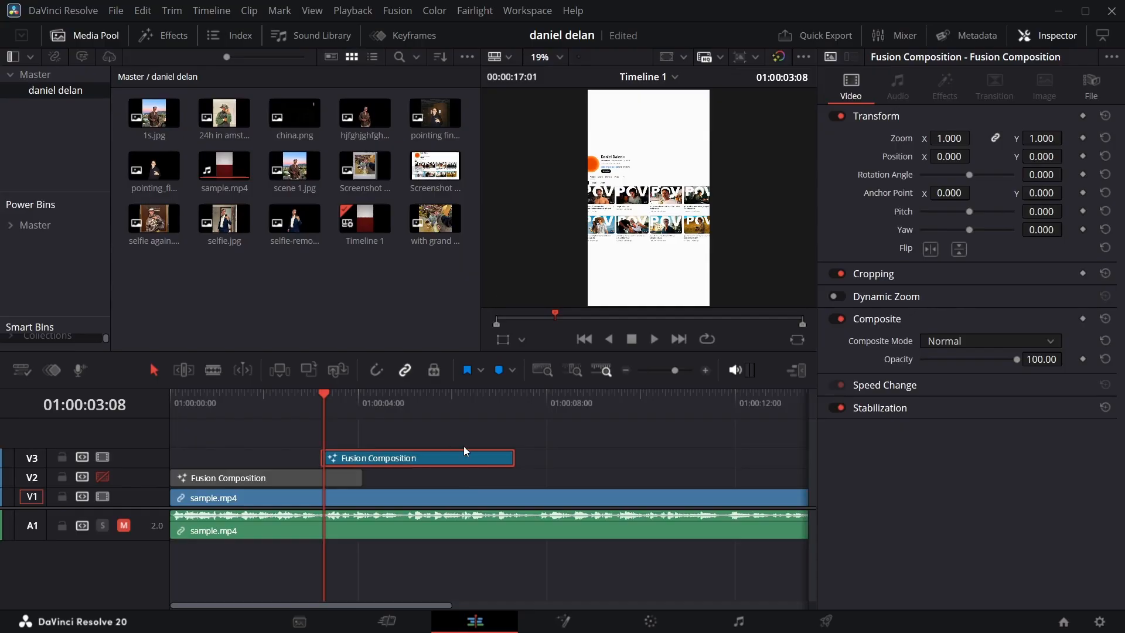
scroll(498, 541, "up", 4)
key("Left")
left_click(562, 621)
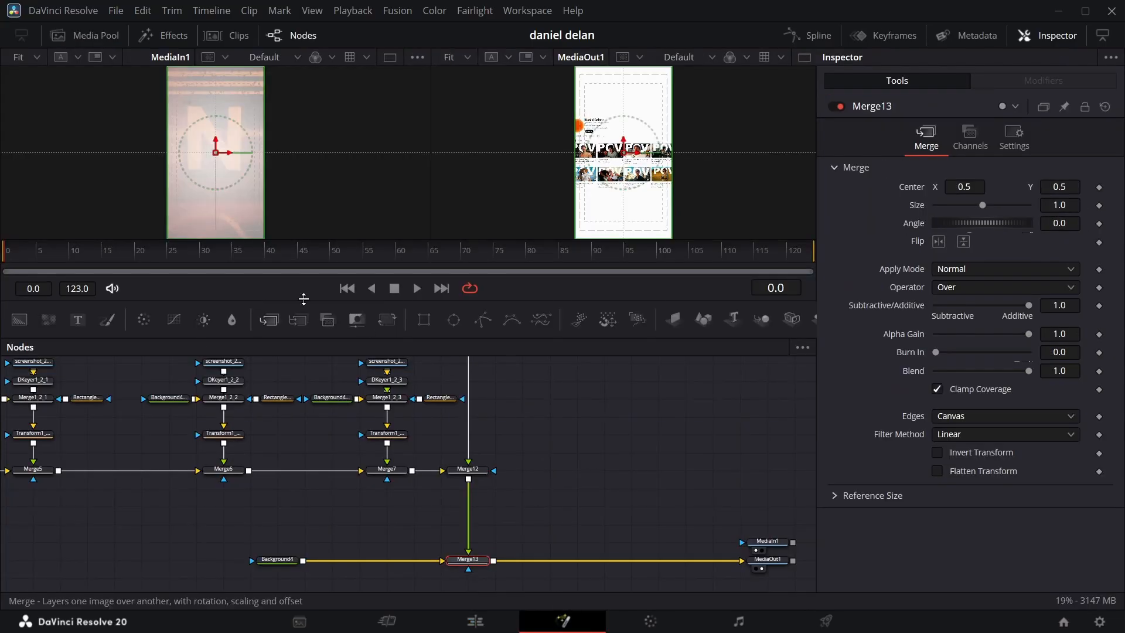
Step: Examine the reference clip at 50% around the channel header's appearance, and inspect the header piece's Transform1 and Rectangle1 nodes
left_click_drag(4, 261, 101, 246)
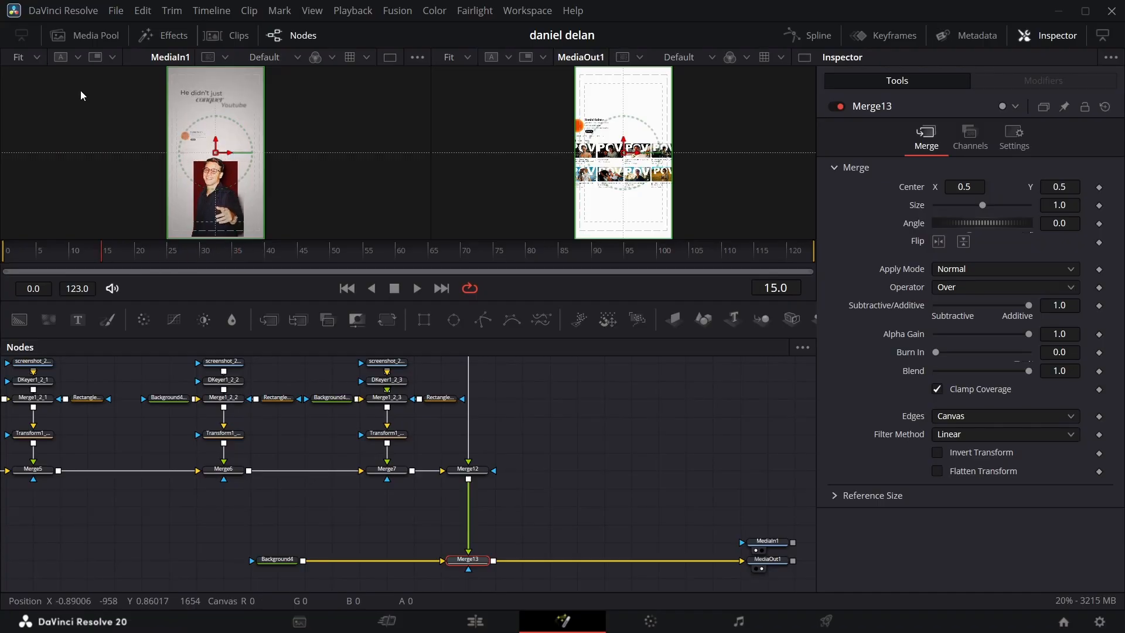
left_click(35, 57)
left_click(38, 110)
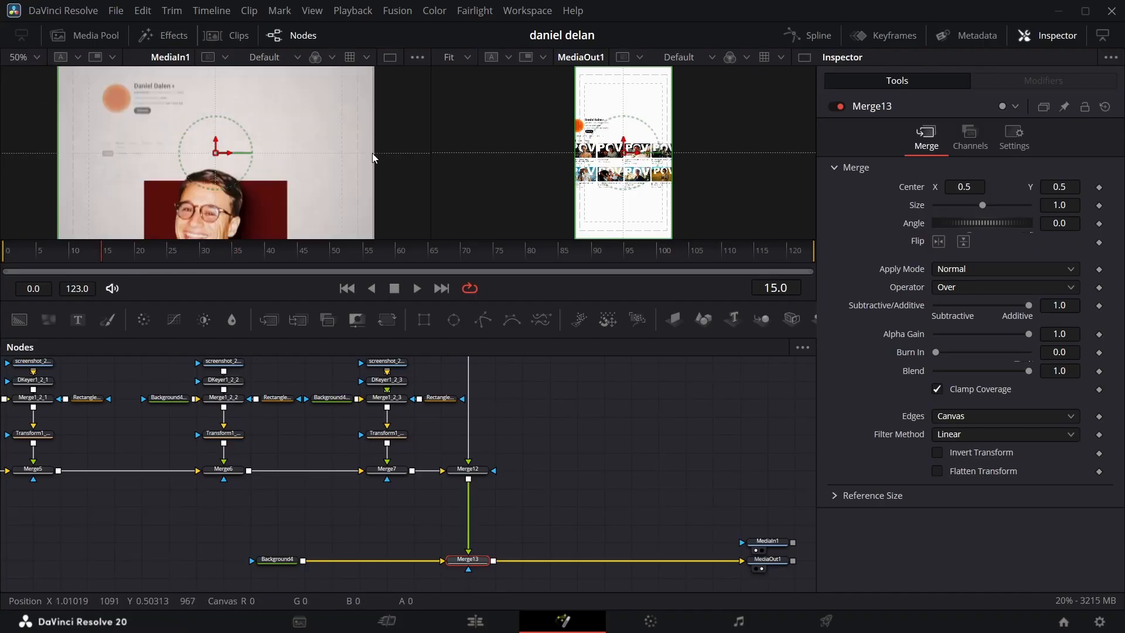
scroll(331, 457, "left", 10)
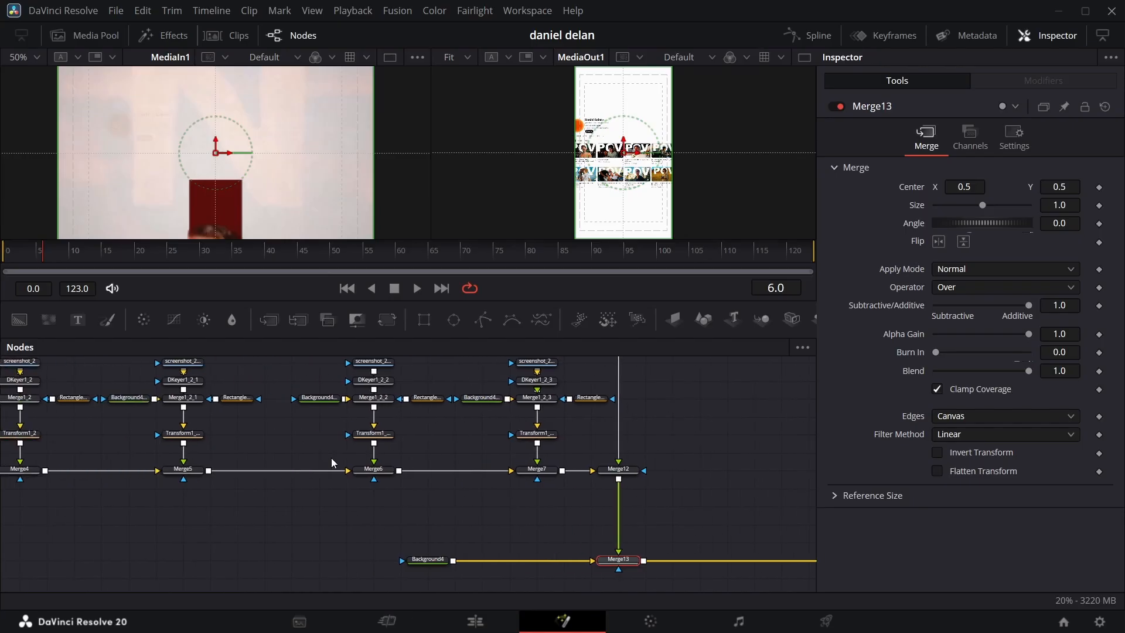
scroll(342, 402, "left", 3)
scroll(328, 411, "up", 3)
scroll(281, 436, "right", 8)
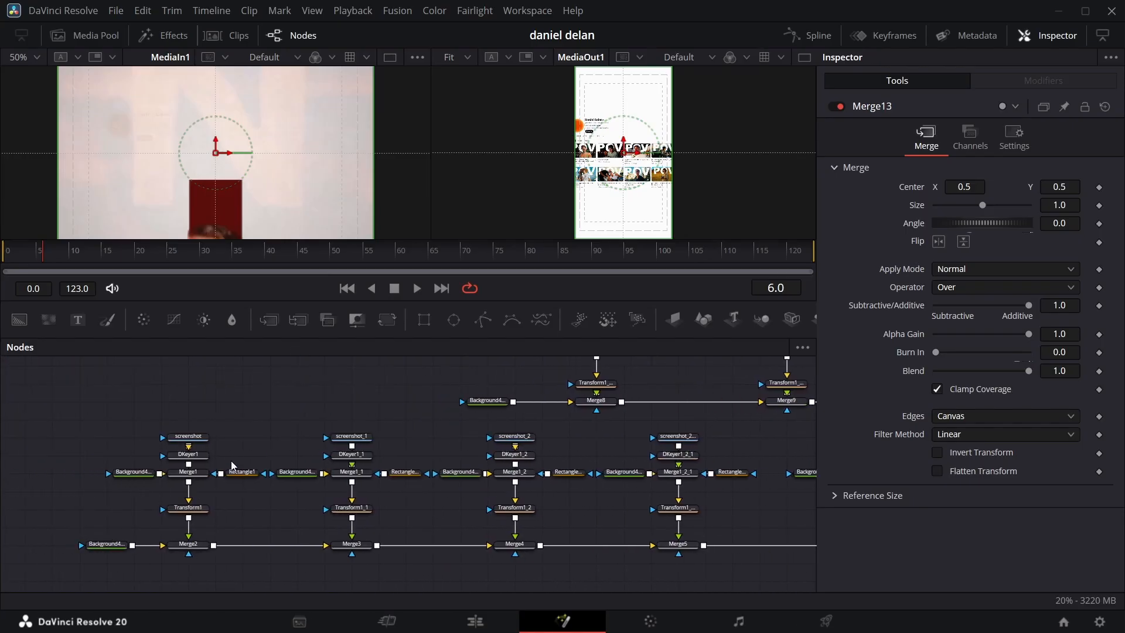
left_click(199, 508)
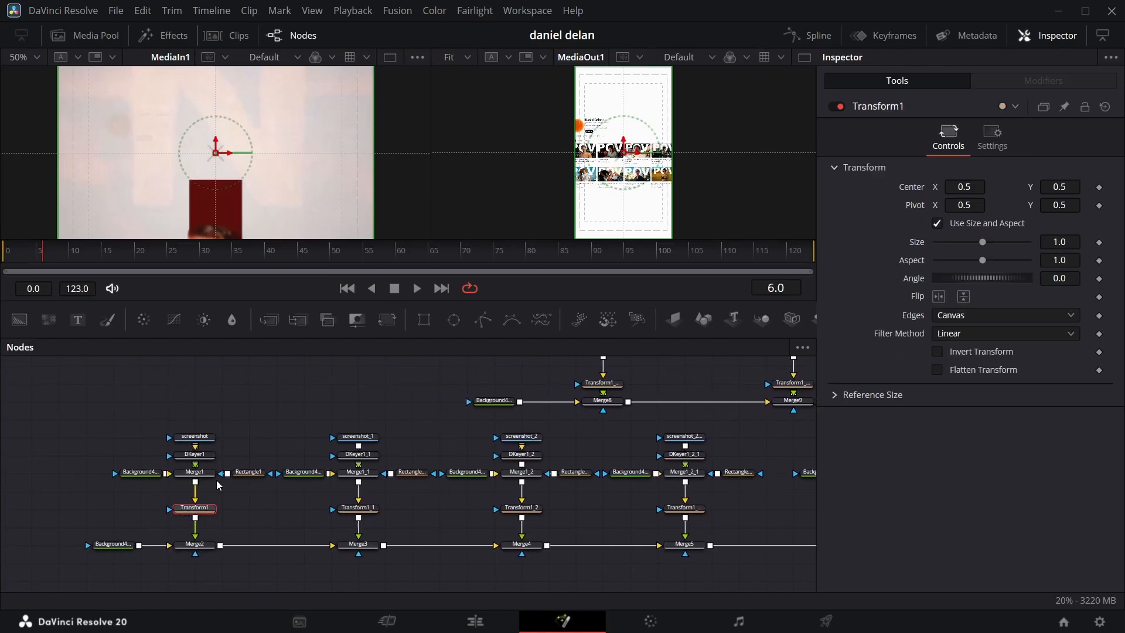
left_click(249, 473)
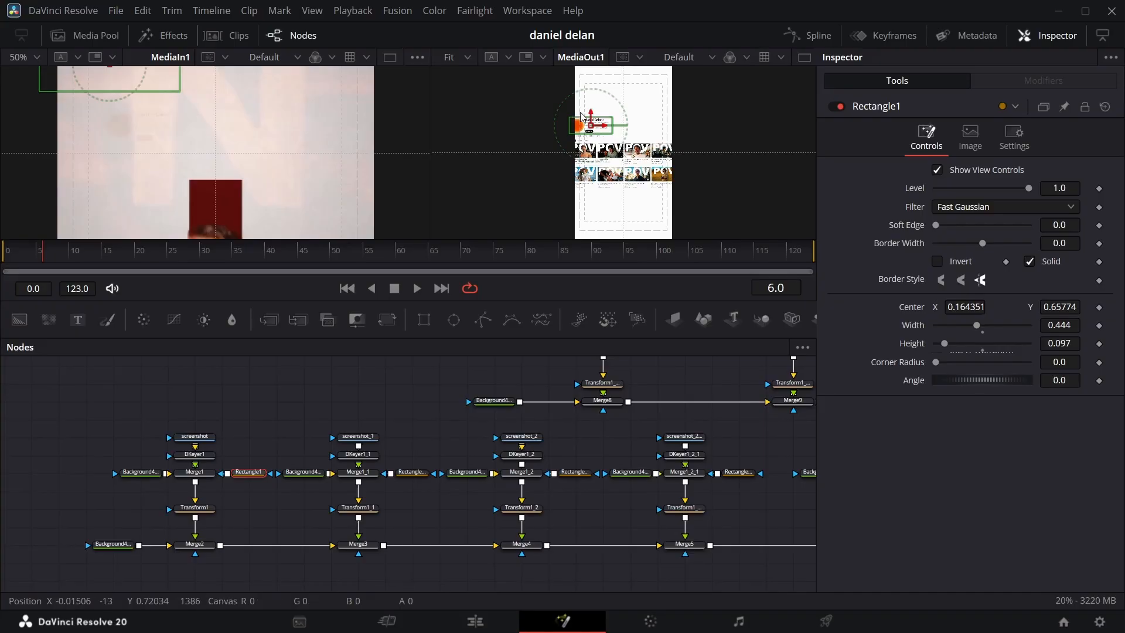
scroll(199, 110, "up", 2)
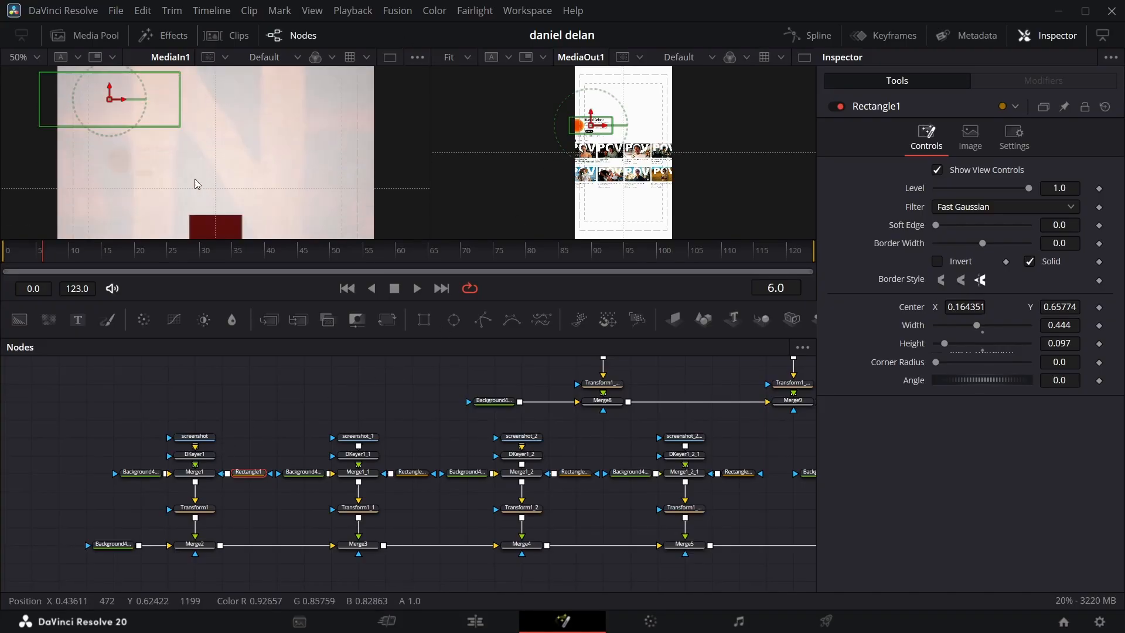
Step: Keyframe Transform1's center at frame 4 and Merge2's blend, with a value of 1.0 at frame 15
mouse_move(44, 255)
left_mouse_down()
mouse_move(65, 255)
mouse_move(33, 256)
left_mouse_up()
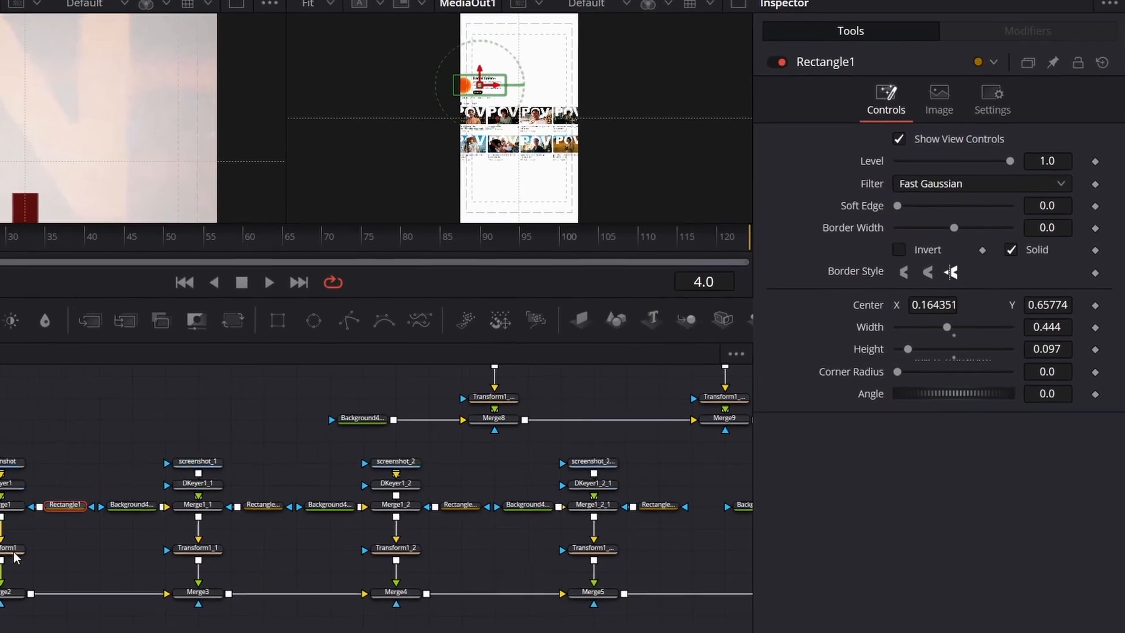
left_click(0, 570)
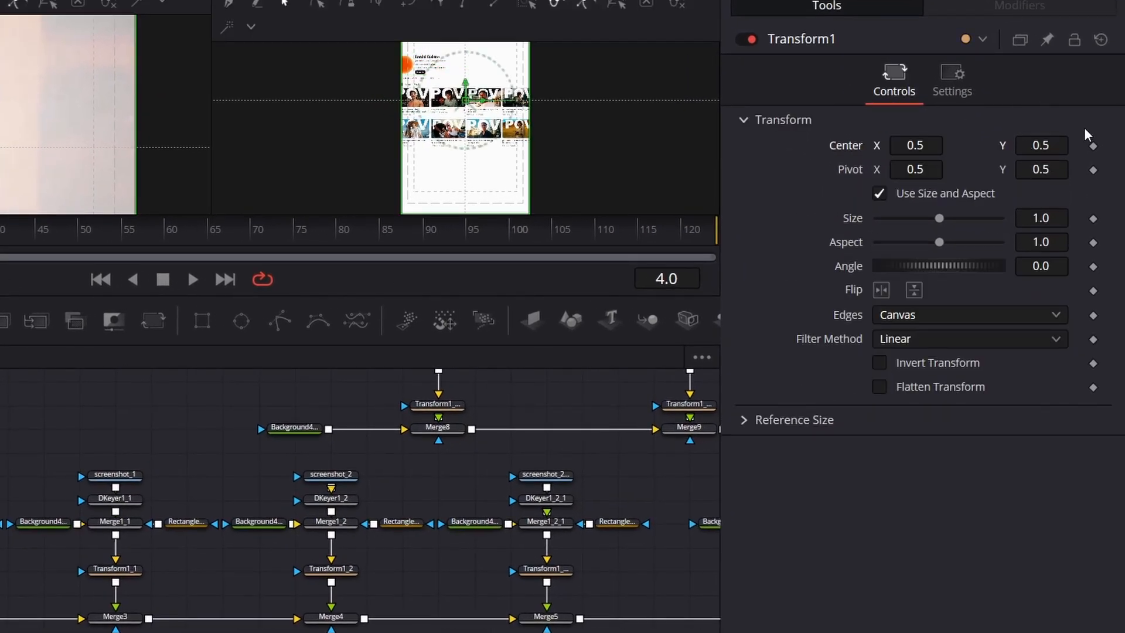
left_click(1094, 146)
left_click(0, 617)
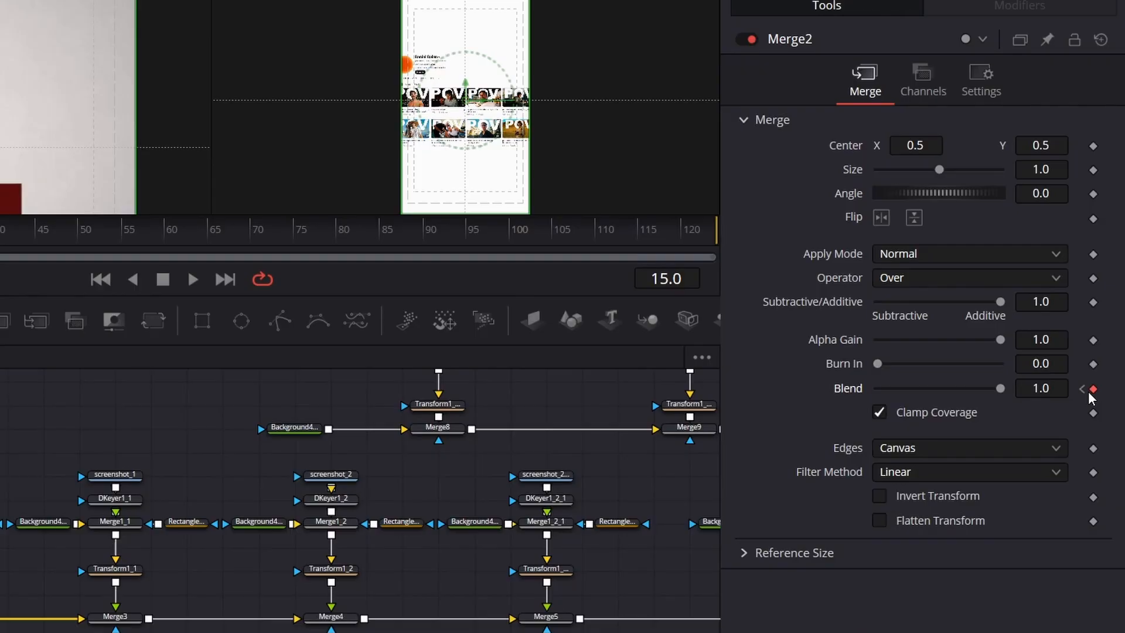
Step: Add a keyframe for Transform1's center at frame 45 and return to frame 4
left_click(35, 229)
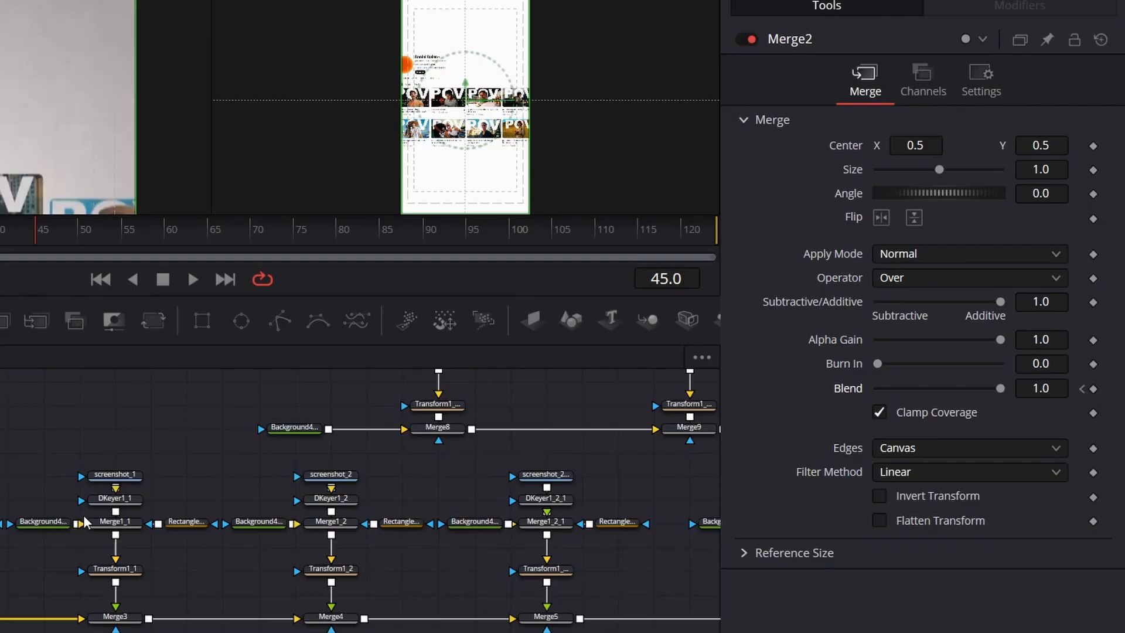
left_click(0, 569)
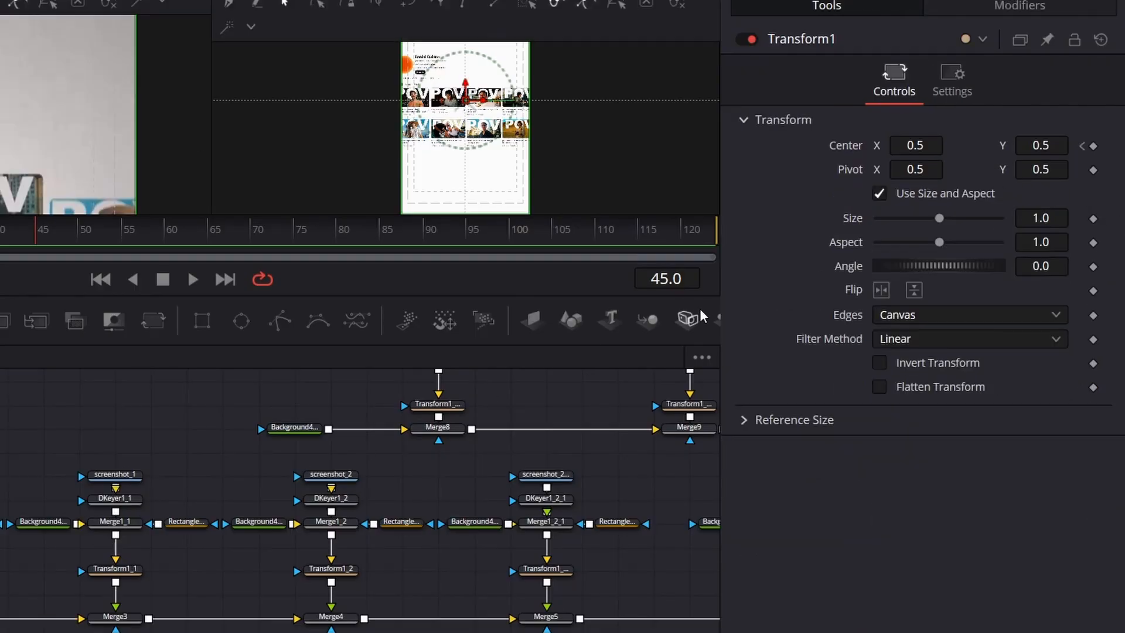
left_click(1093, 146)
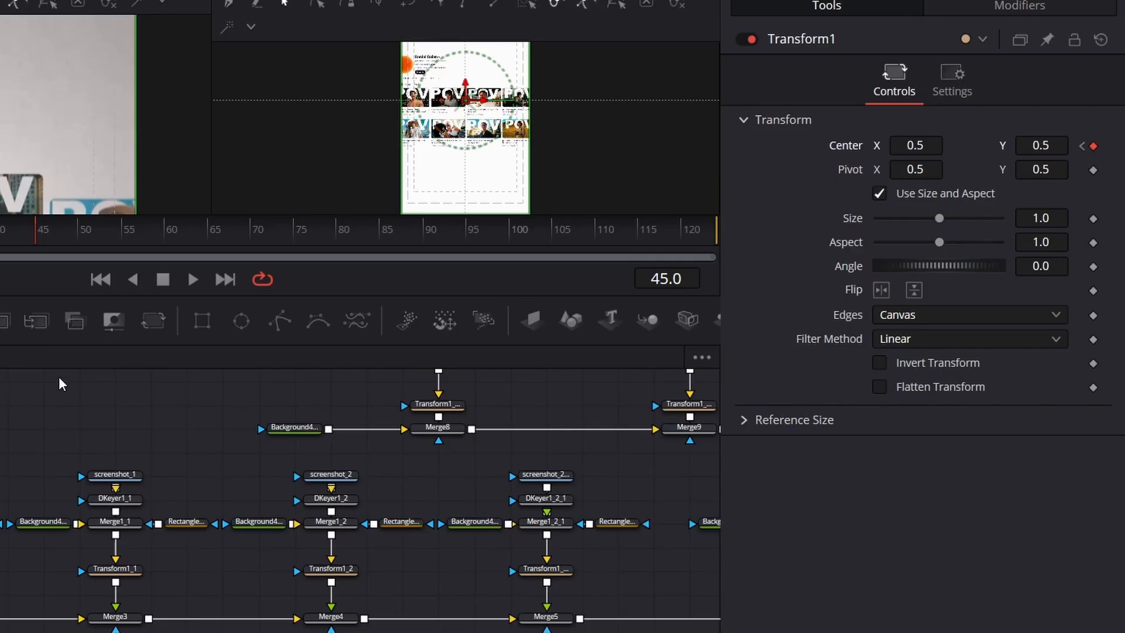
left_click_drag(30, 233, 0, 234)
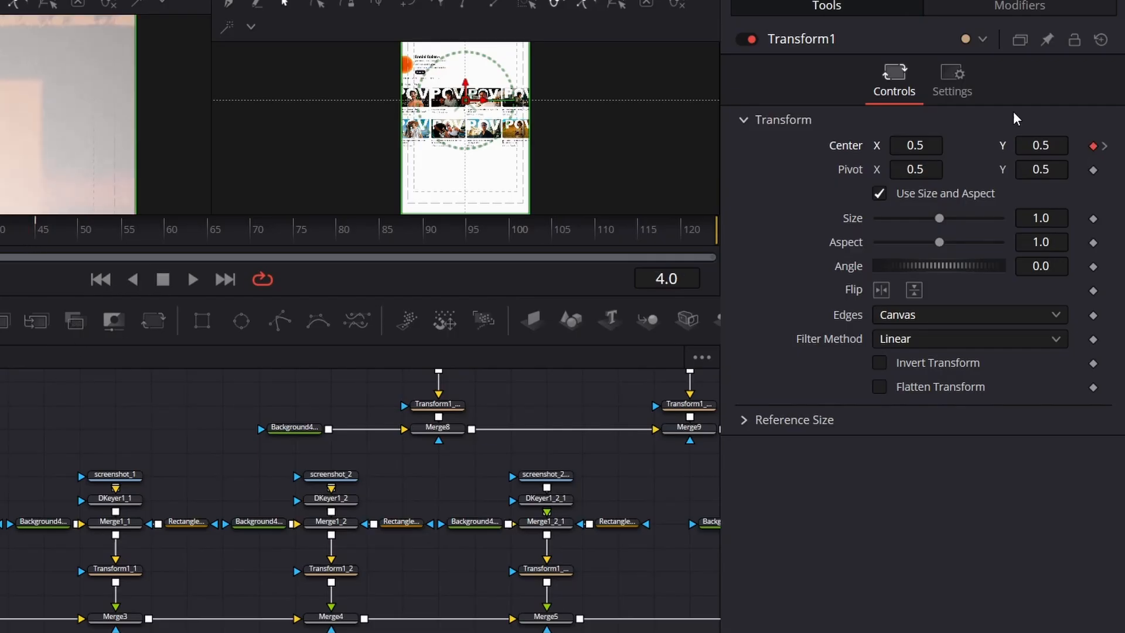
Step: Enlarge the output view to 50% and disable Merge3, Merge4 and Merge5
left_click(252, 0)
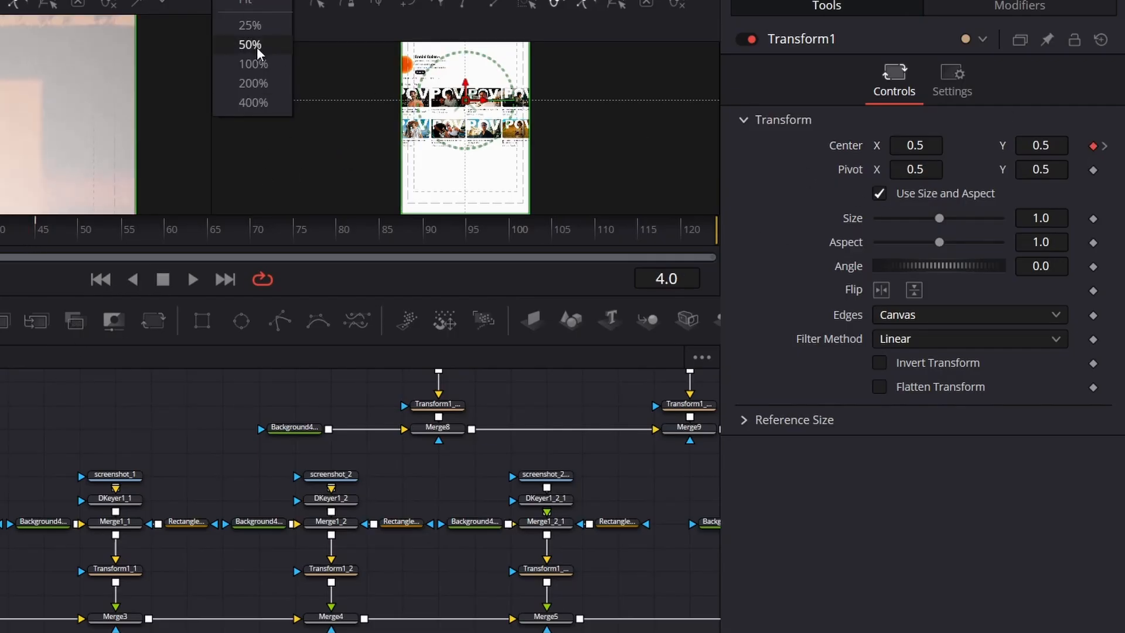
left_click(256, 47)
scroll(346, 101, "up", 2)
left_click(111, 617)
left_click(748, 40)
left_click(329, 617)
left_click(749, 40)
left_click(545, 618)
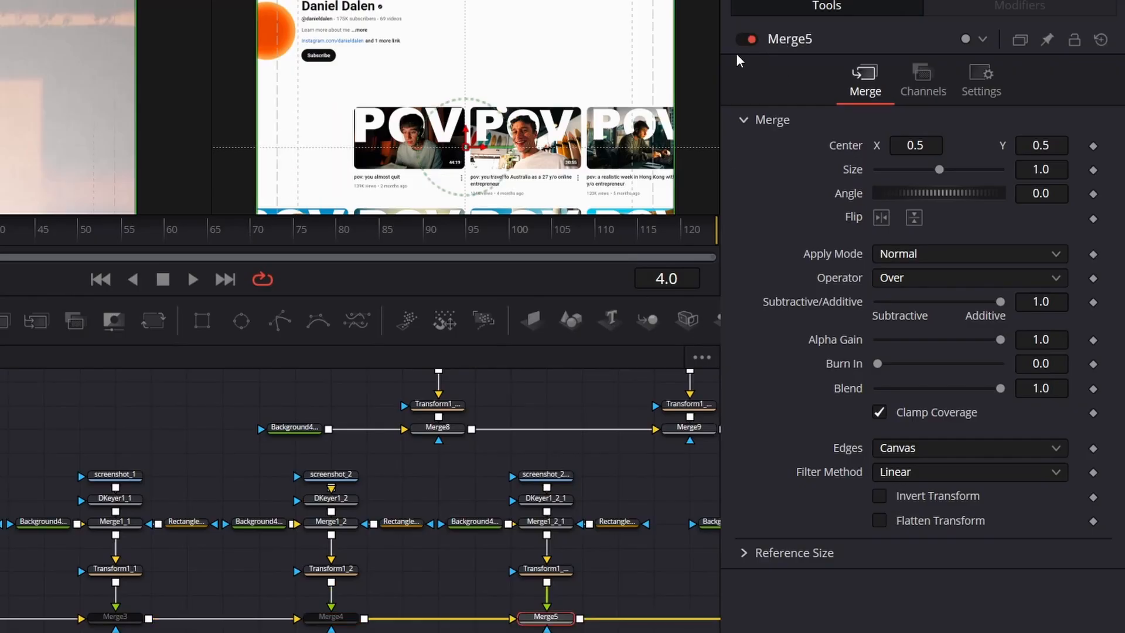
scroll(688, 417, "right", 5)
left_click(748, 39)
Step: Disable Merge6, Merge7 and Merge12 at the end of the first row's merge chain
left_click(536, 617)
left_click(748, 40)
left_click(618, 617)
left_click(748, 40)
left_click(633, 617)
Step: Disable the second row's merges, Merge8 through Merge11, leaving only the header piece enabled
left_click(749, 40)
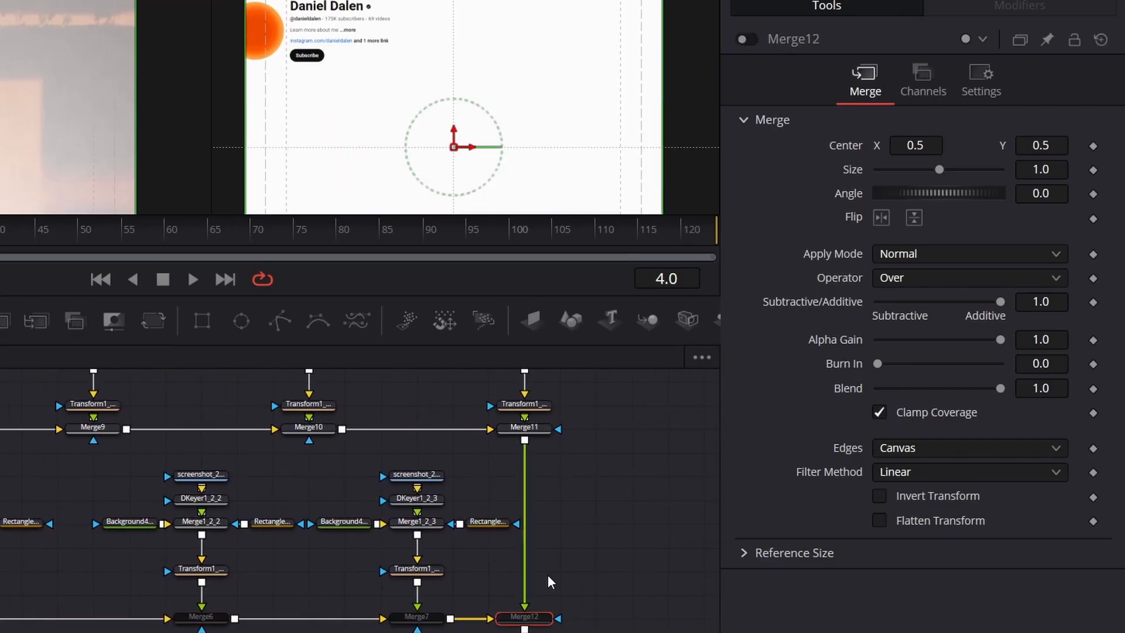
left_click(524, 459)
left_click(748, 40)
left_click(93, 458)
left_click(748, 39)
left_click(44, 437)
left_click(749, 40)
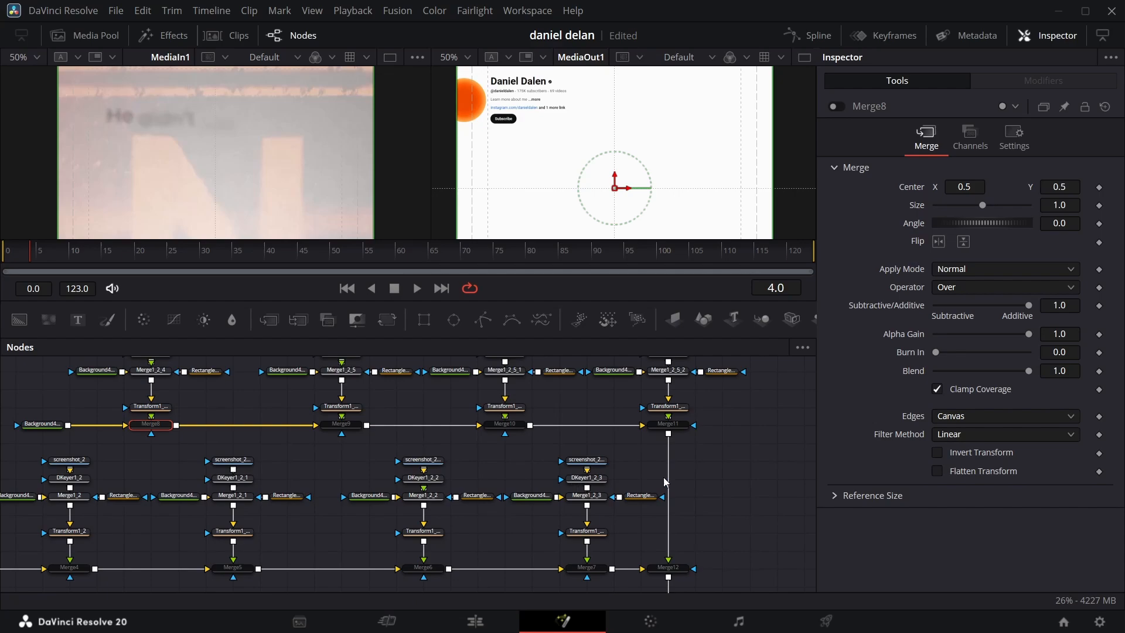
Step: Go to frame 42 and insert a Transform node between Merge13 and MediaOut1
scroll(531, 425, "down", 3)
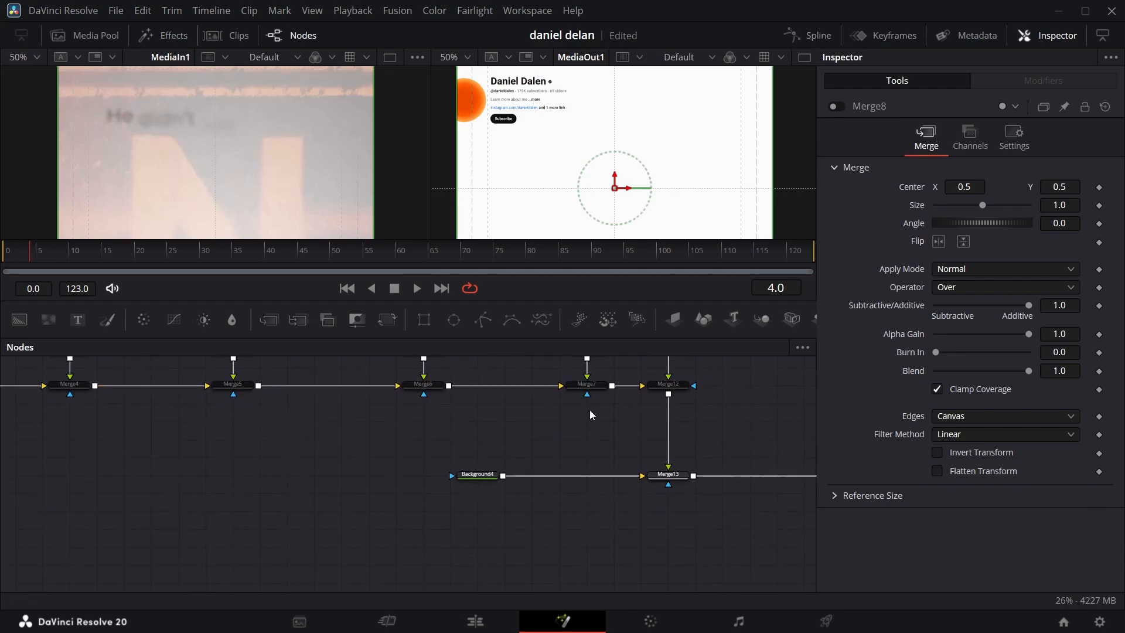
left_click_drag(750, 505, 477, 356)
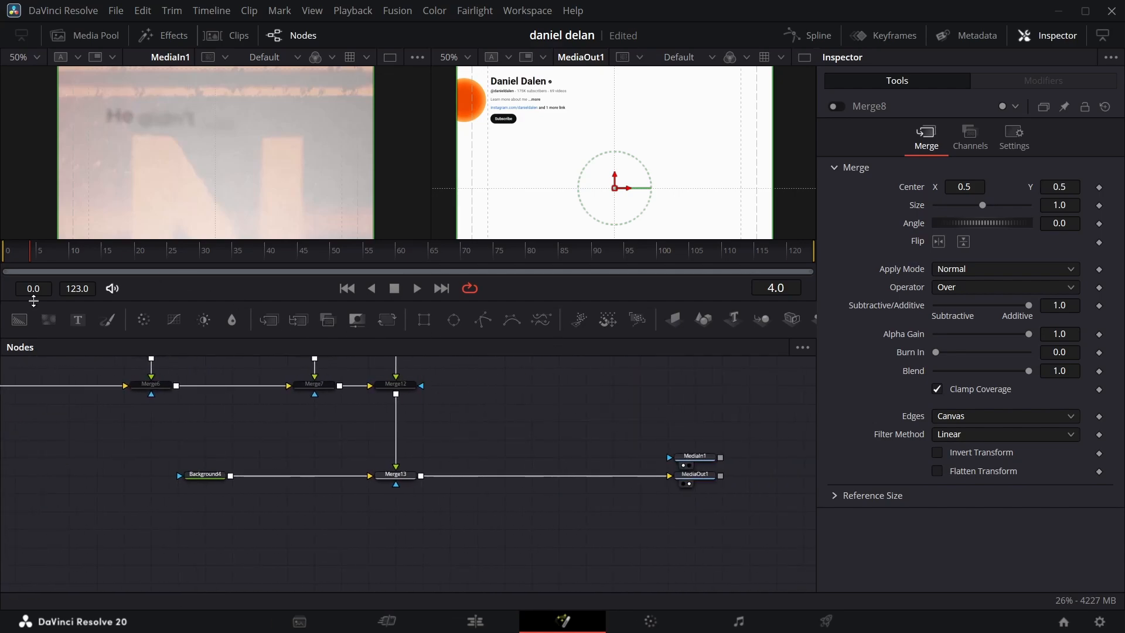
left_click_drag(34, 258, 286, 252)
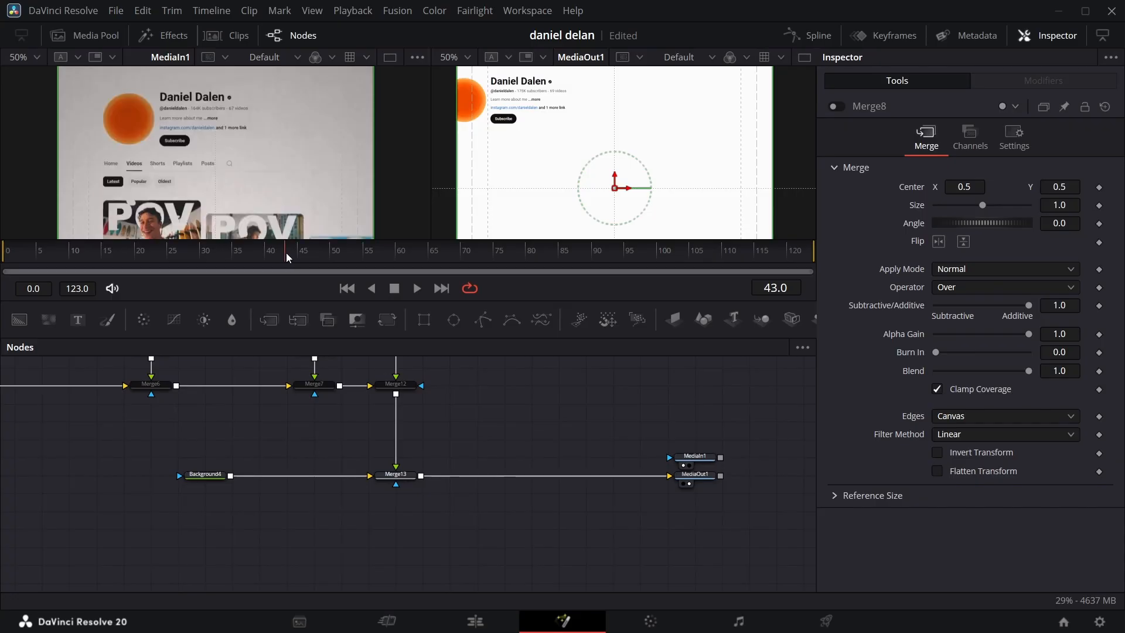
key("Left")
left_click_drag(387, 320, 515, 478)
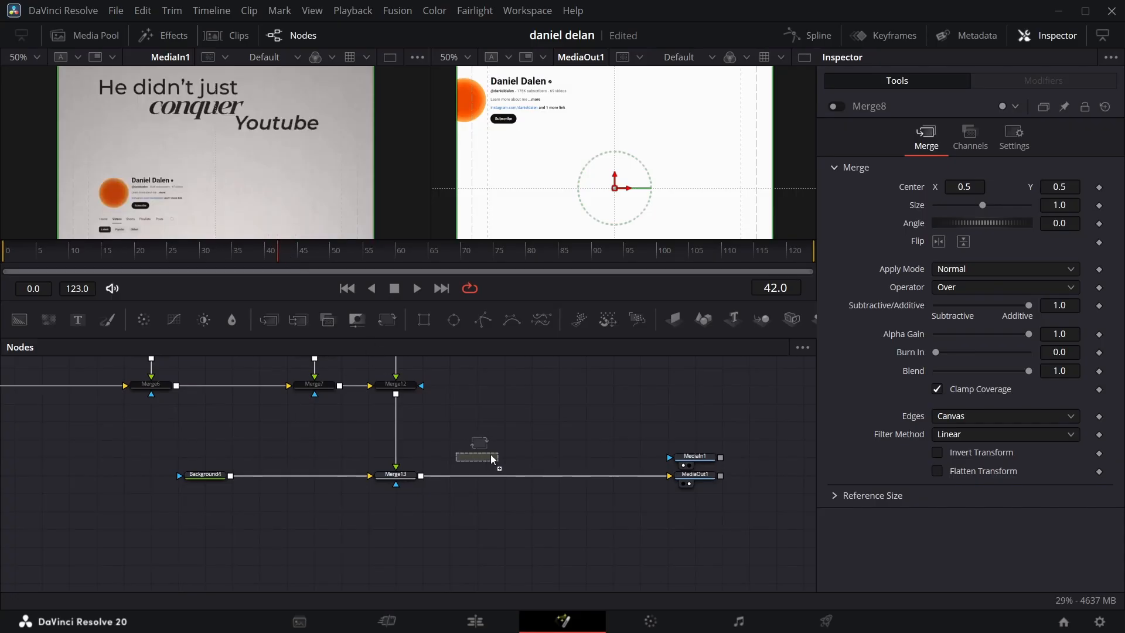
left_click_drag(322, 530, 321, 532)
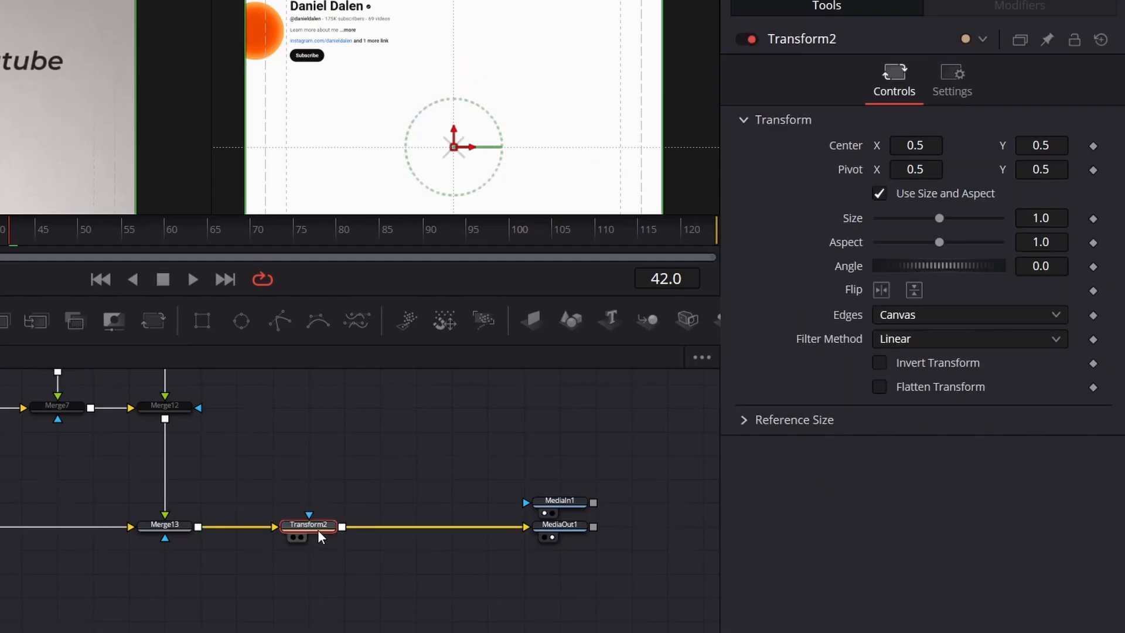
Step: Merge a Background with a rectangle mask over Transform2's output, and set that background's red to 1.0
left_click_drag(0, 321, 418, 452)
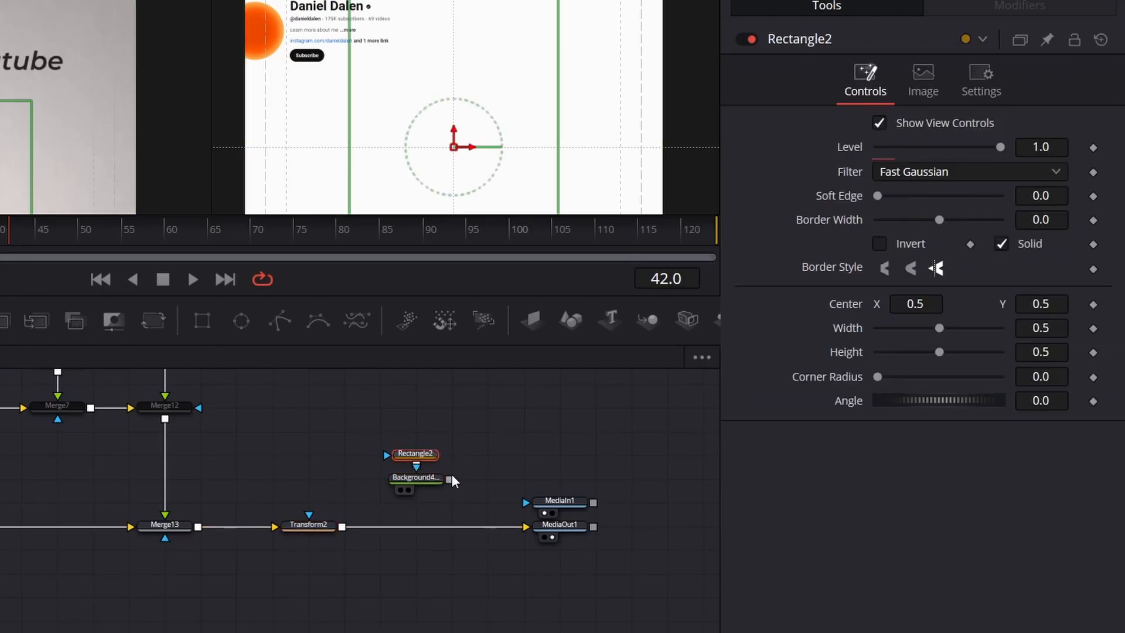
left_click_drag(348, 521, 342, 527)
left_click(416, 479)
left_click_drag(878, 261, 1050, 265)
left_click(417, 451)
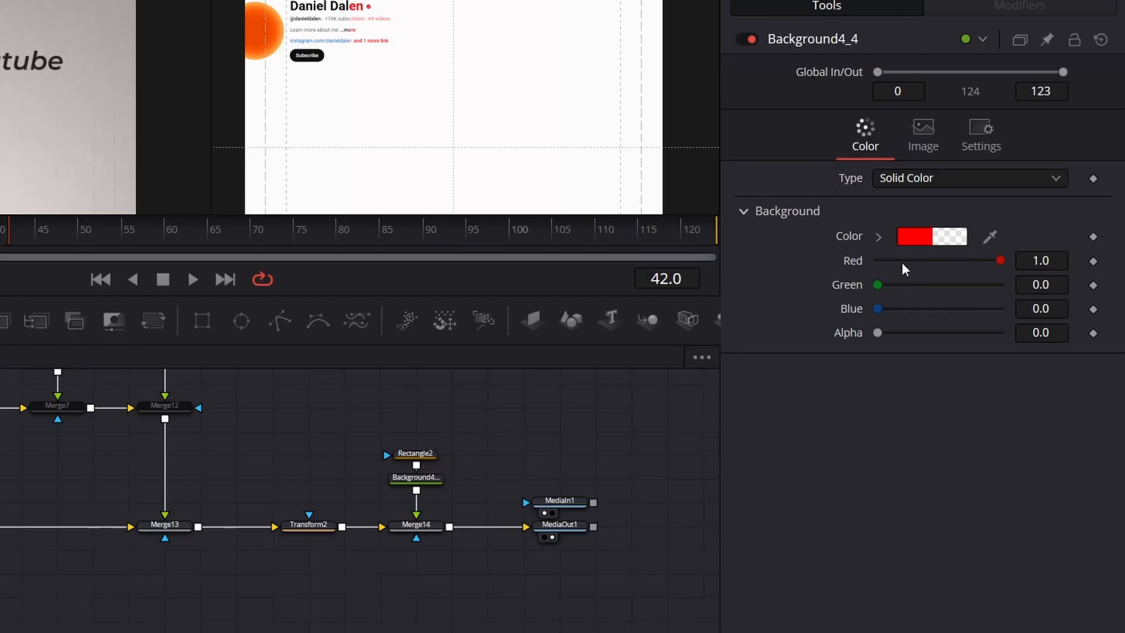
Step: Set the red background's alpha to 1.0 and make Rectangle2 a non-solid outline with a border width of 0.0025
left_click_drag(877, 333, 1005, 332)
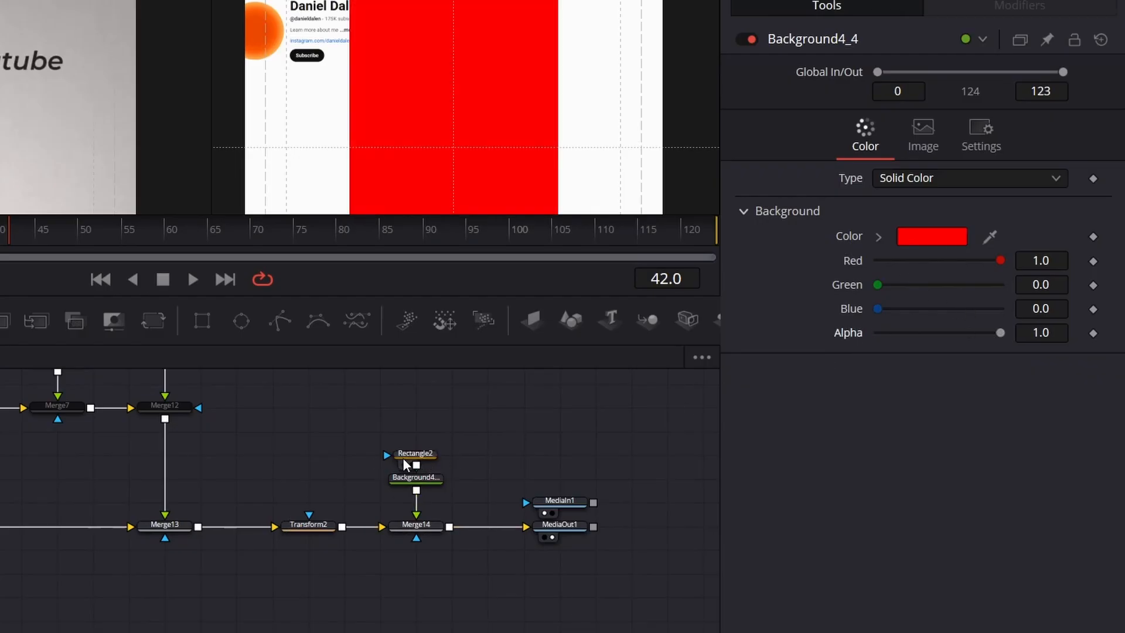
left_click(416, 455)
left_click(1000, 244)
left_click_drag(1043, 220, 1058, 220)
Step: Keyframe Transform2's center and size at frames 43 and 42
left_click(309, 524)
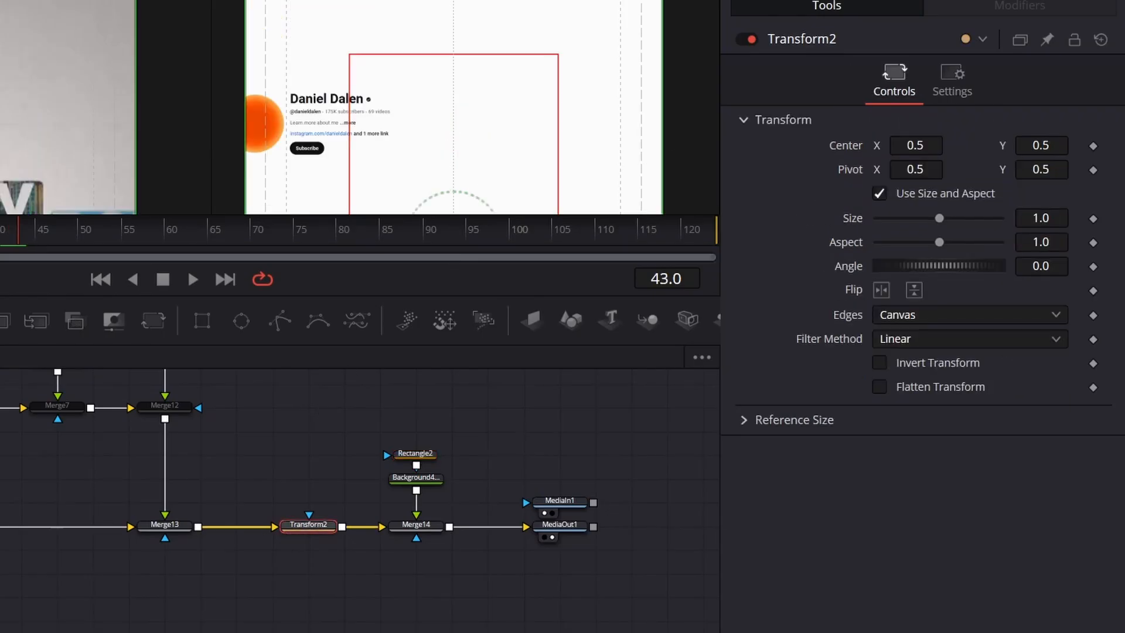
left_click(1093, 146)
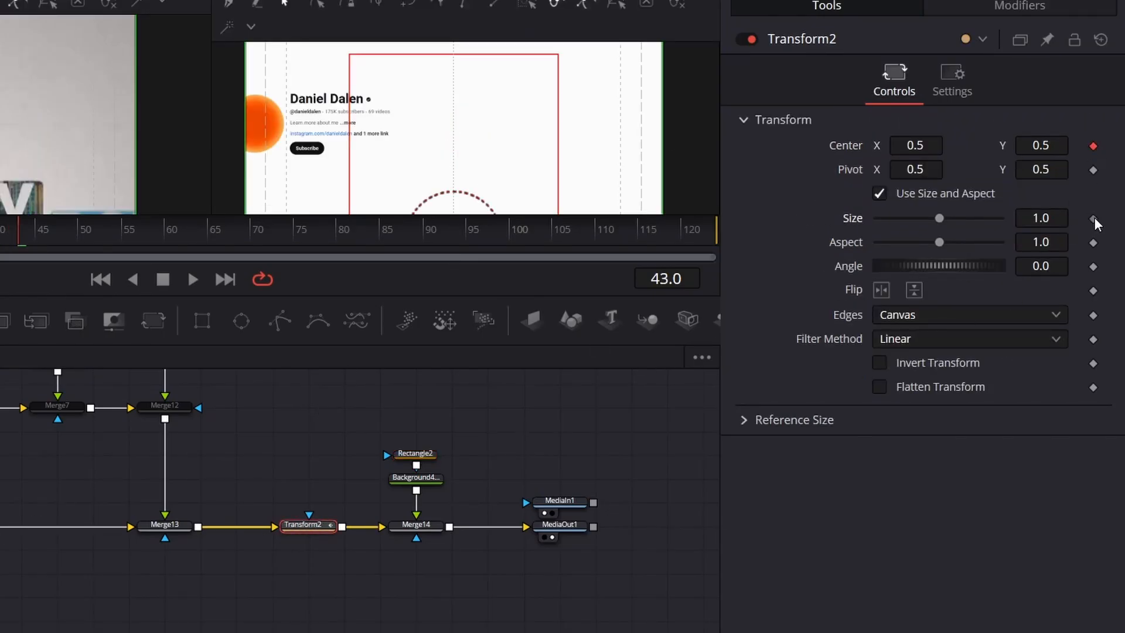
key("Left")
left_click(1093, 147)
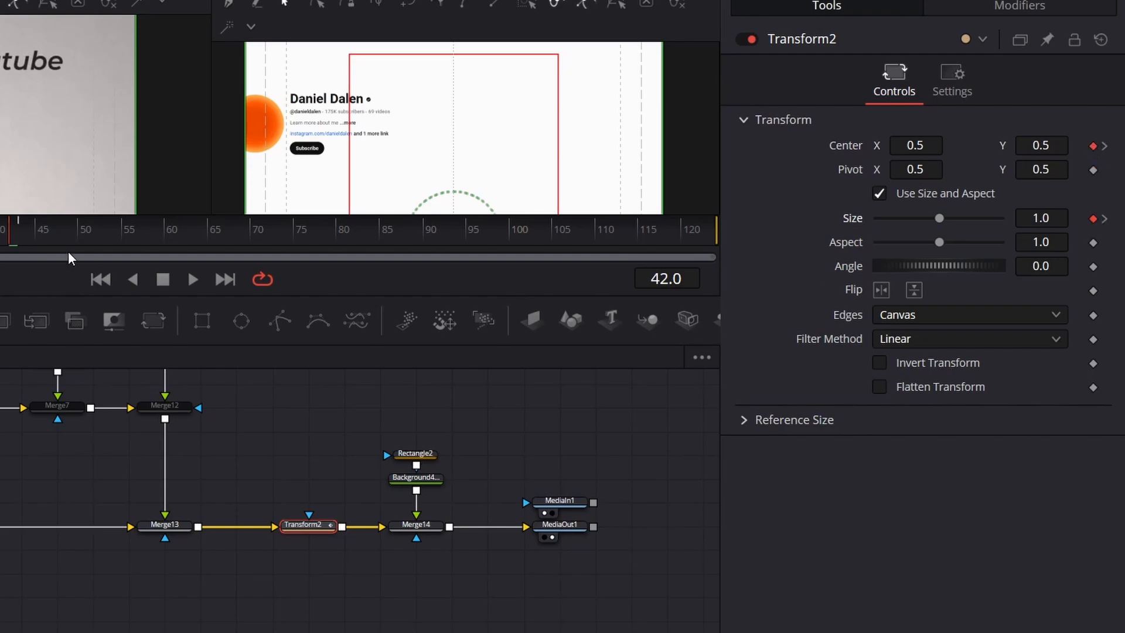
key("Right")
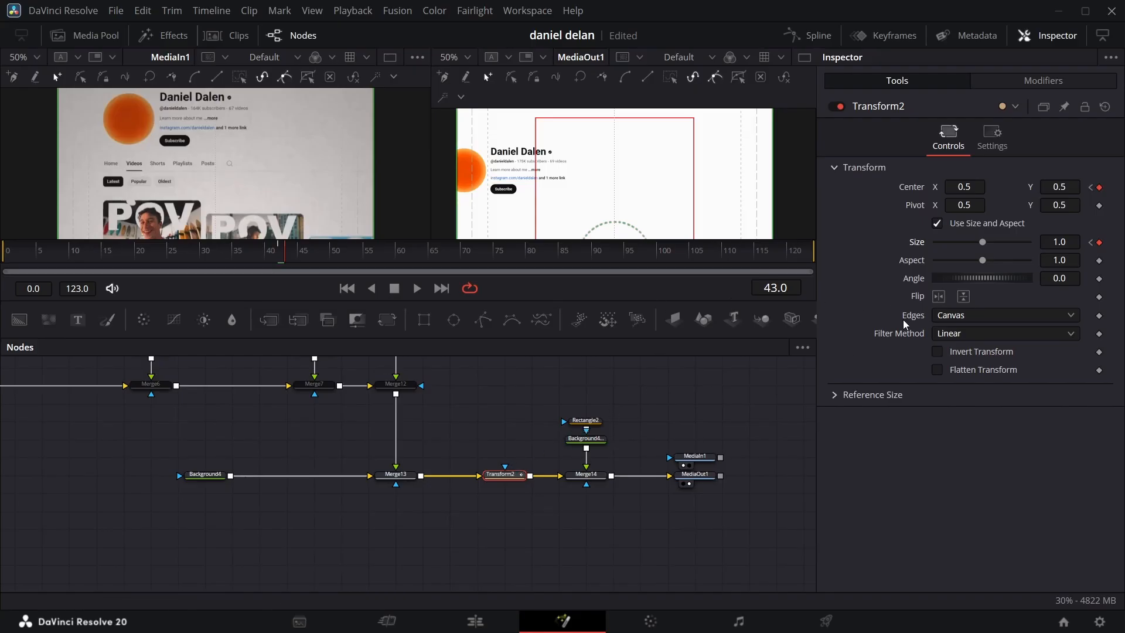
Step: Match Rectangle2's outline to the reference header at frame 43 with center 0.372, 0.812, width 0.456 and height 0.094
left_click(585, 420)
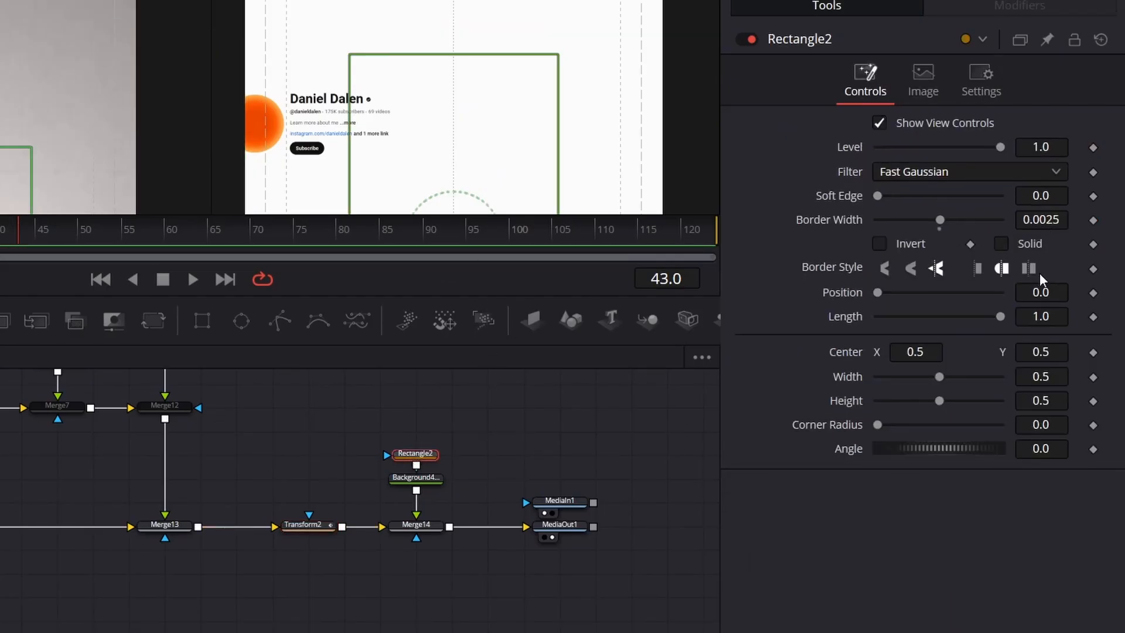
left_click_drag(1035, 364, 991, 378)
left_click_drag(1051, 403, 844, 403)
left_click_drag(1041, 352, 1051, 352)
left_click_drag(1039, 403, 1023, 403)
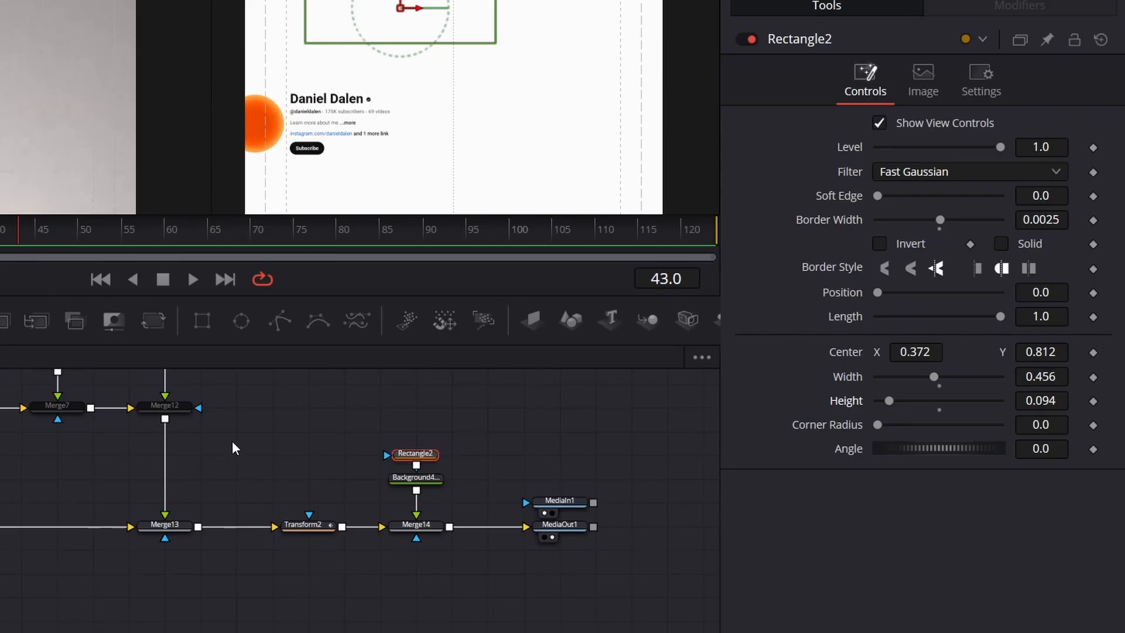
Step: Shift Transform2's center to 0.597, 0.655 at frame 43 and move the node between Merge12 and Merge13
left_click(315, 527)
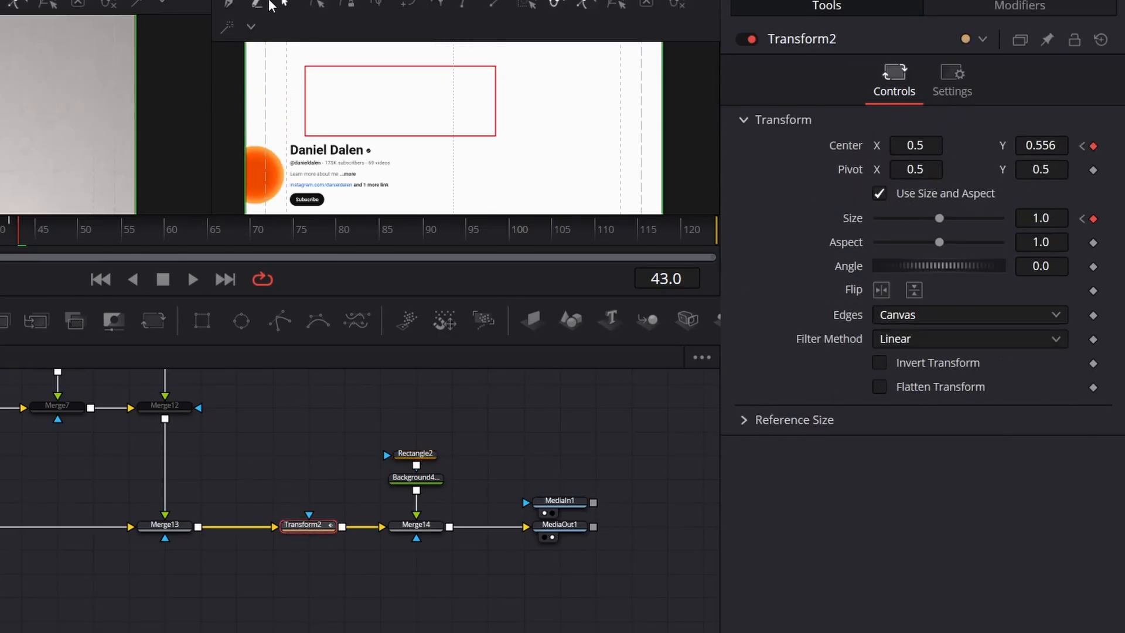
left_click(258, 0)
left_click(262, 28)
left_click_drag(1021, 146, 1079, 146)
left_click_drag(894, 150, 950, 151)
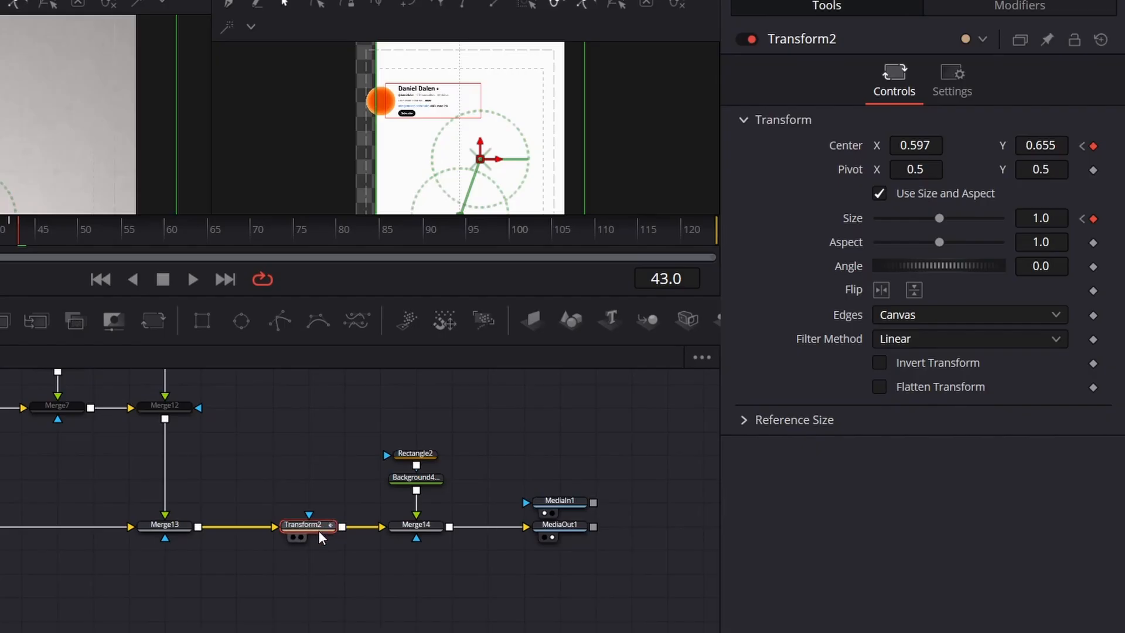
left_click_drag(316, 532, 173, 461)
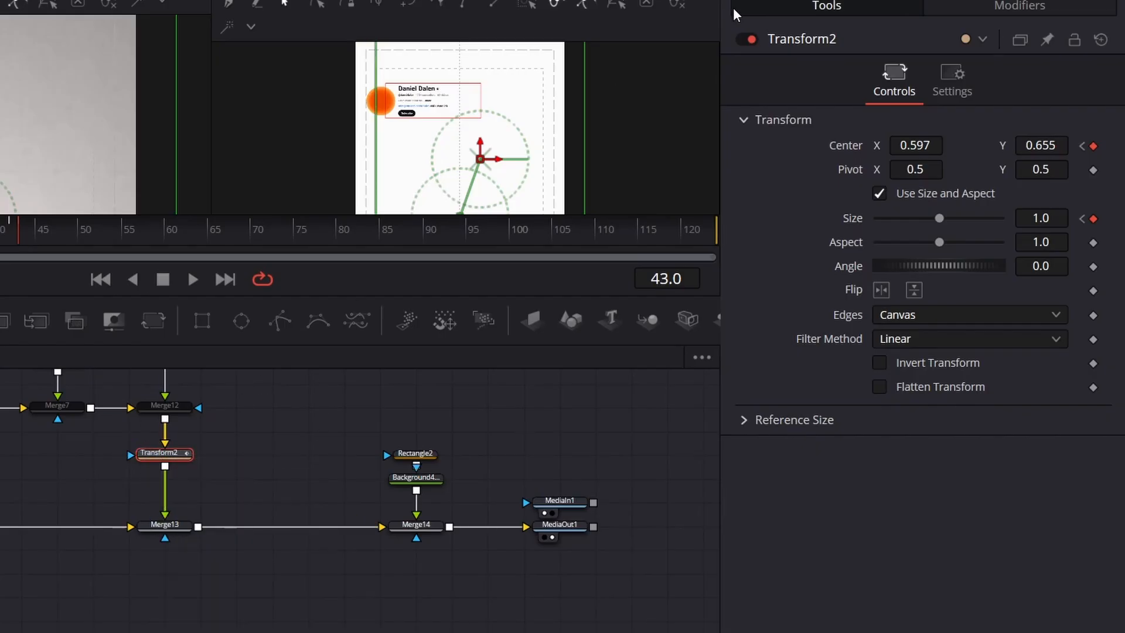
Step: Fit the header into the red outline at frame 43 with Transform2's center at 0.758, 0.635 and size 1.13
left_click_drag(916, 145, 976, 145)
left_click_drag(1041, 218, 1109, 218)
left_click_drag(911, 146, 939, 145)
left_click_drag(1040, 146, 1032, 145)
left_click_drag(938, 142, 942, 143)
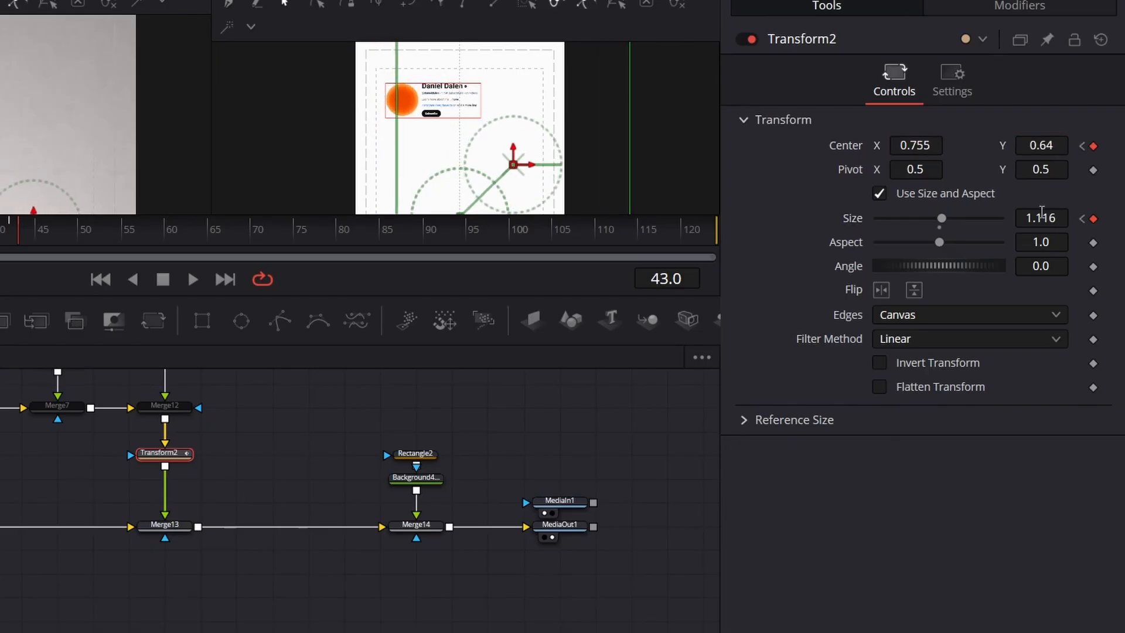
left_click_drag(1043, 213, 1034, 214)
left_click_drag(1041, 145, 1038, 145)
left_click_drag(923, 145, 925, 146)
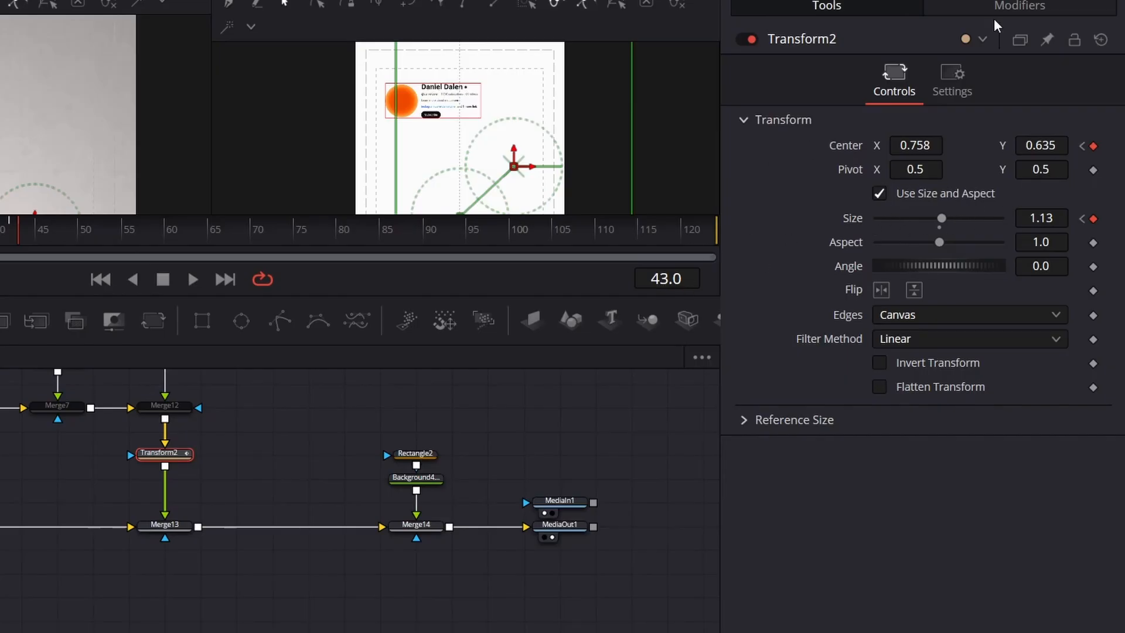
Step: Give Transform2's center and size curves stepped interpolation and check the jump between frames 42 and 43
left_click(997, 0)
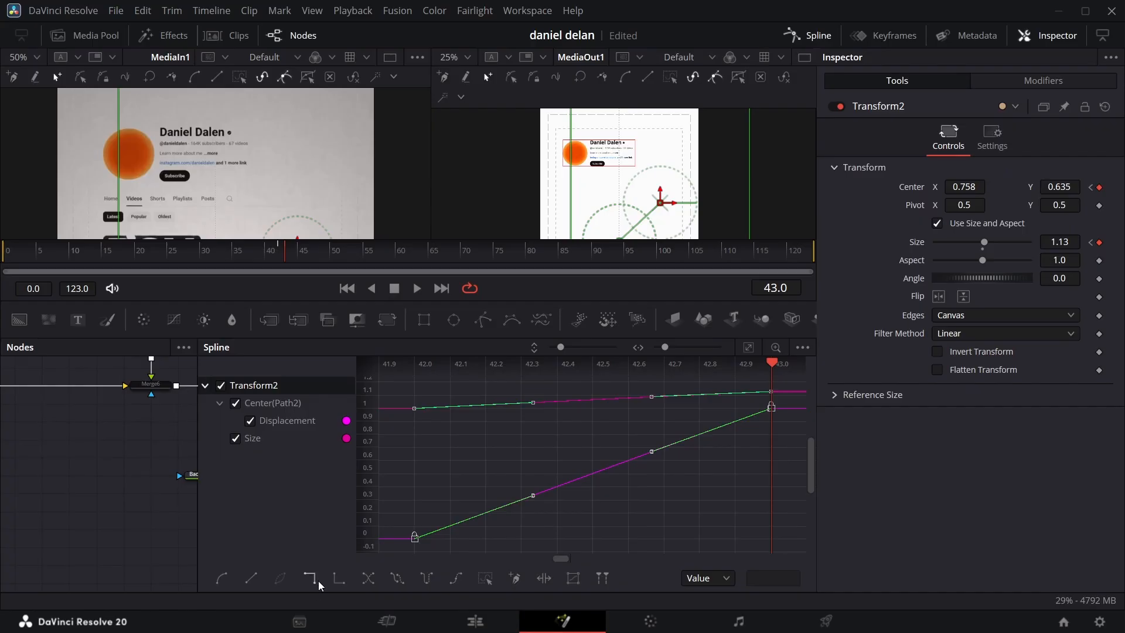
left_click(337, 578)
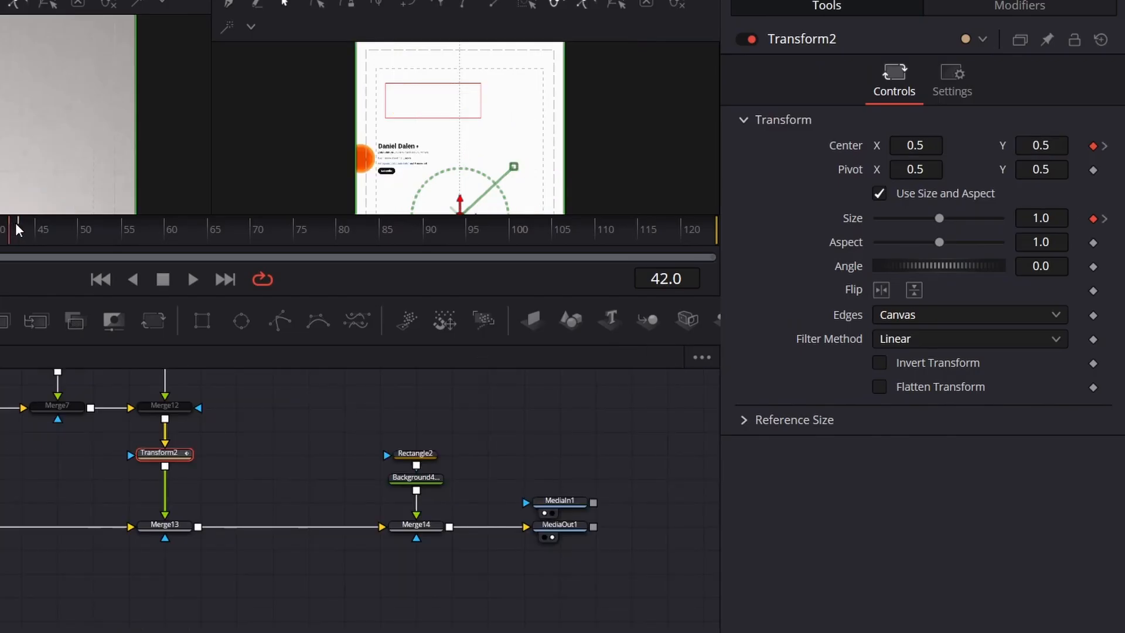
left_click_drag(15, 223, 21, 177)
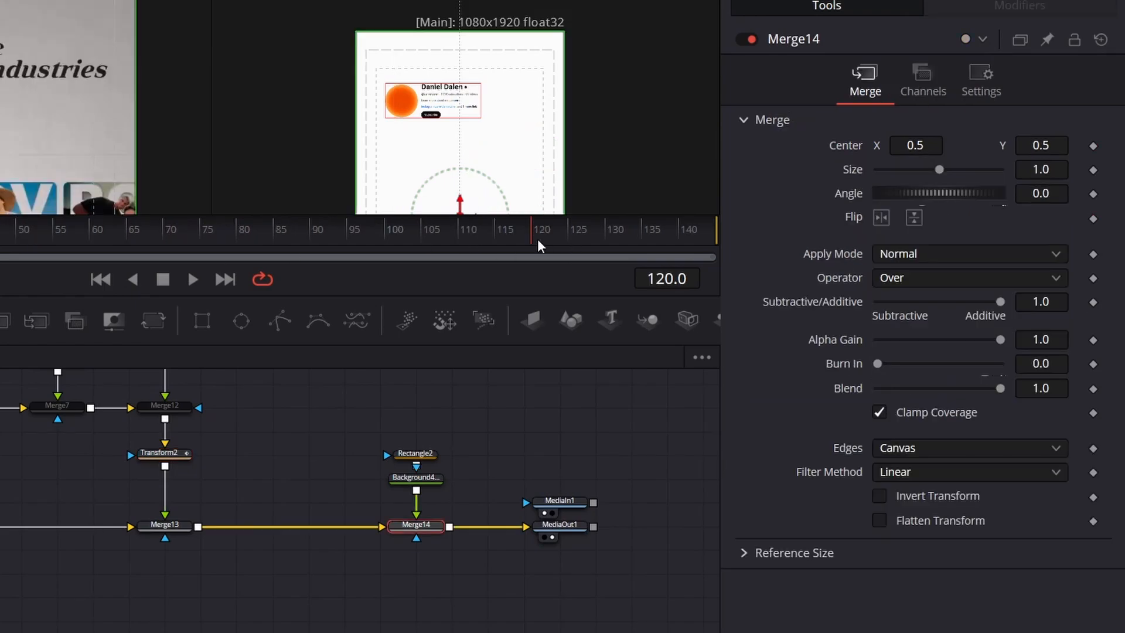
Step: Insert a second Transform node after Transform2 and keyframe its center at frames 130 and 43
left_click_drag(537, 238, 605, 234)
left_click(159, 452)
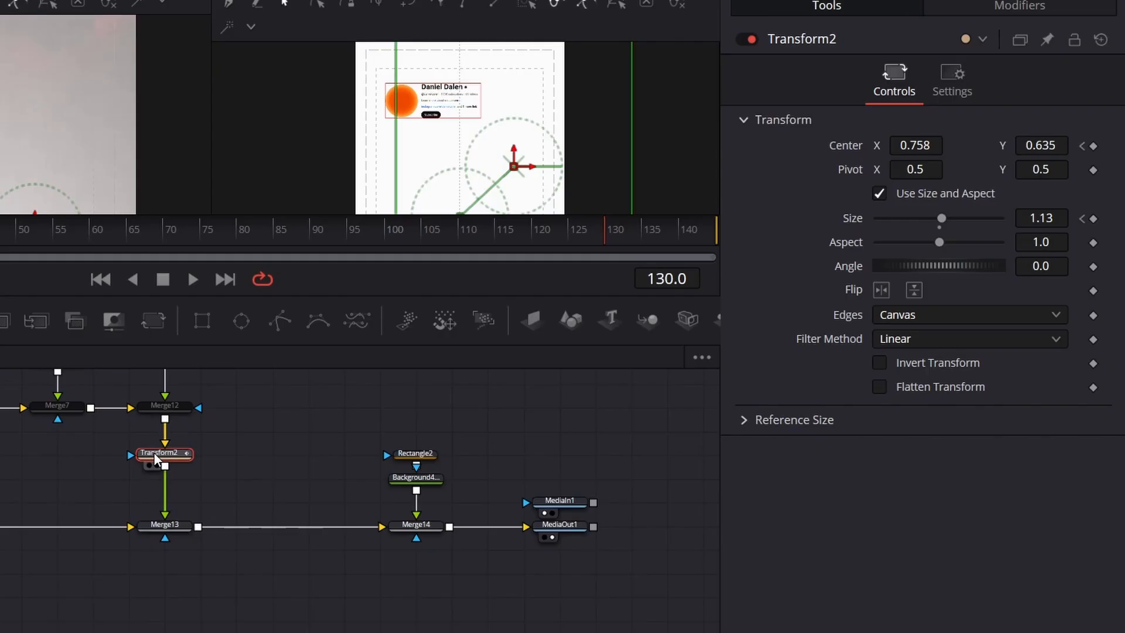
left_click(154, 322)
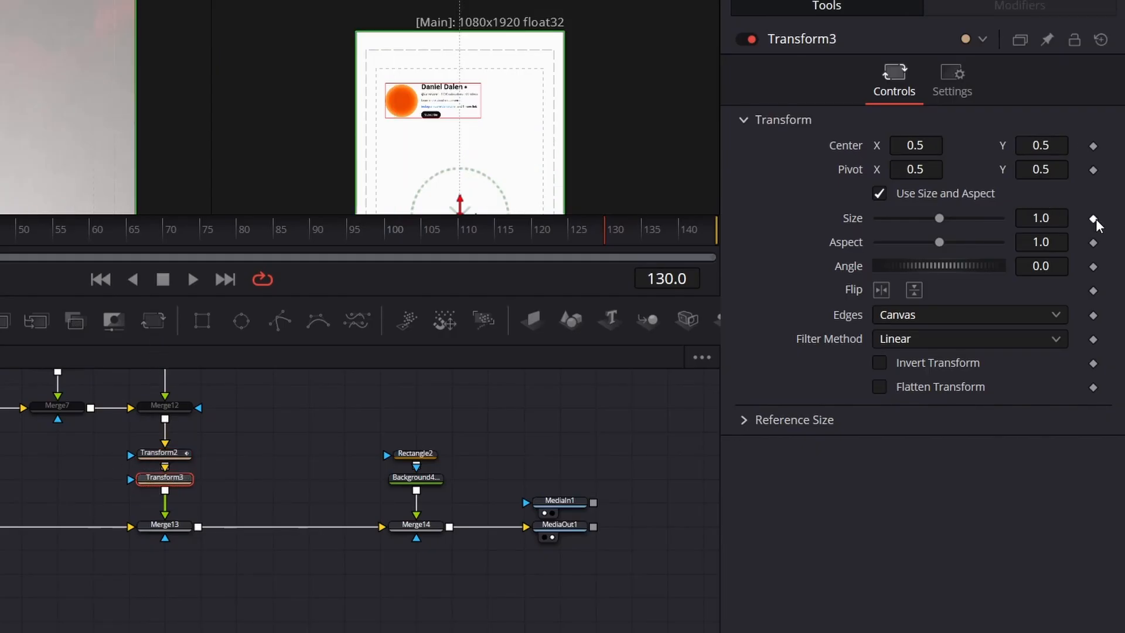
left_click(1093, 147)
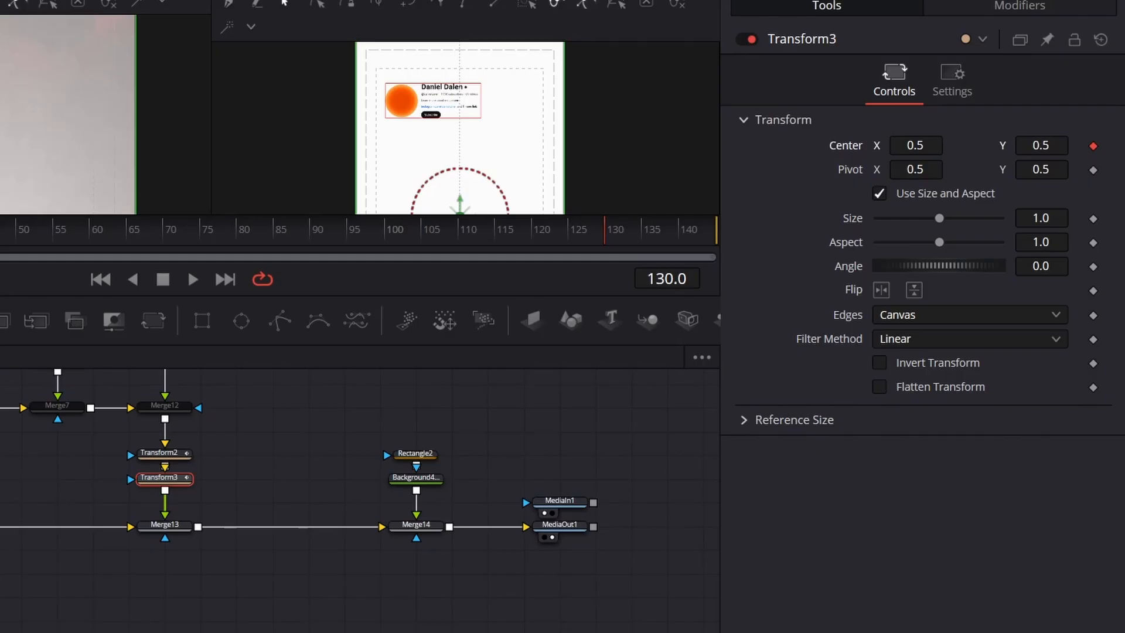
left_click(238, 256)
left_click(244, 255)
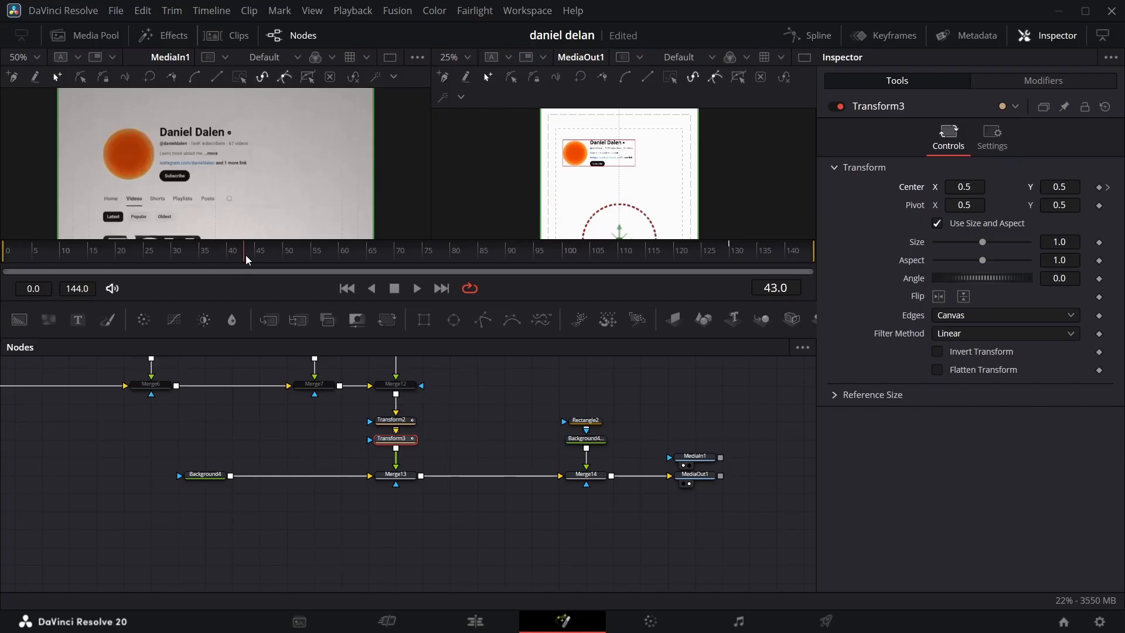
Step: Shift Transform3's center X leftward at the frame 130 keyframe and compare the drift with the reference at frame 119
left_click(1107, 187)
left_click_drag(964, 187, 903, 186)
left_click(668, 251)
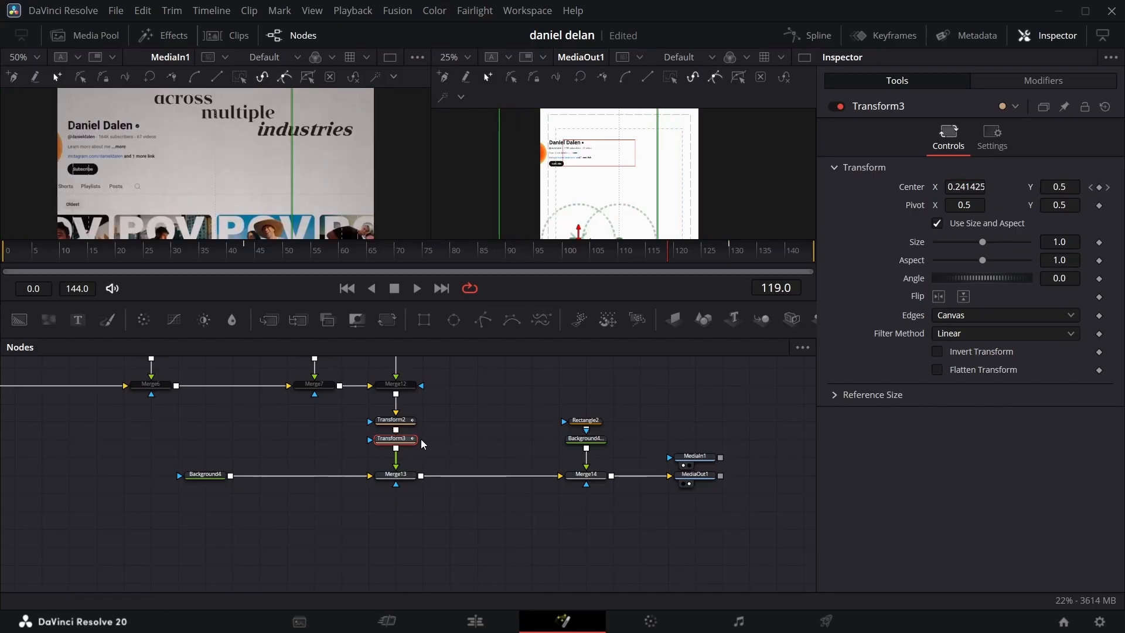
Step: Fit Transform3's center displacement curve in the spline editor, smooth it, and close the editor
left_click(810, 34)
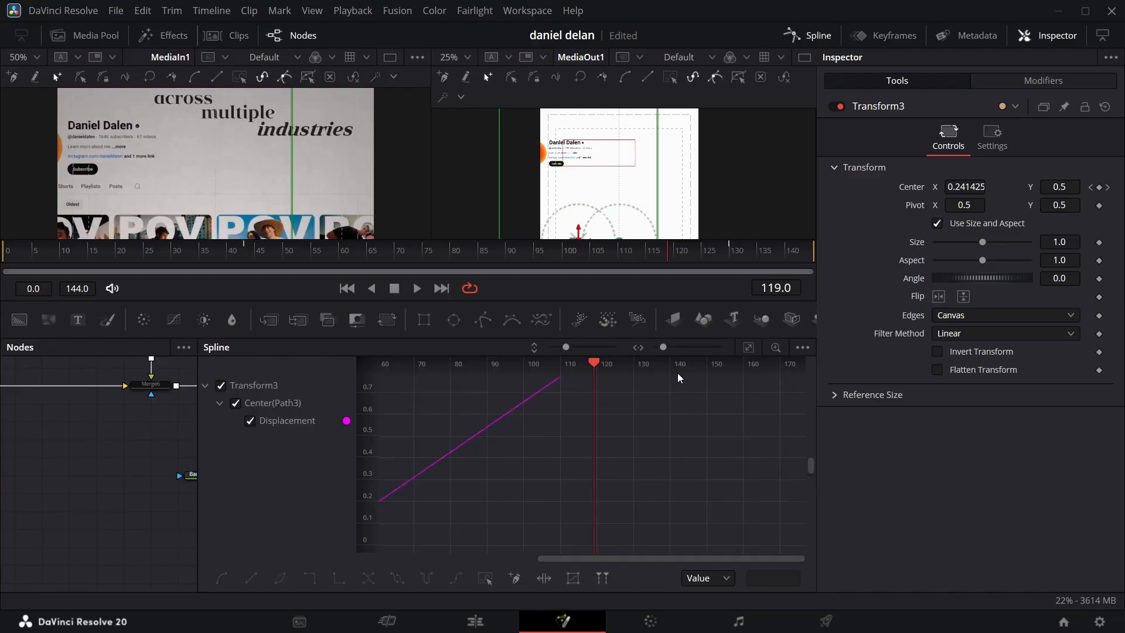
left_click(751, 348)
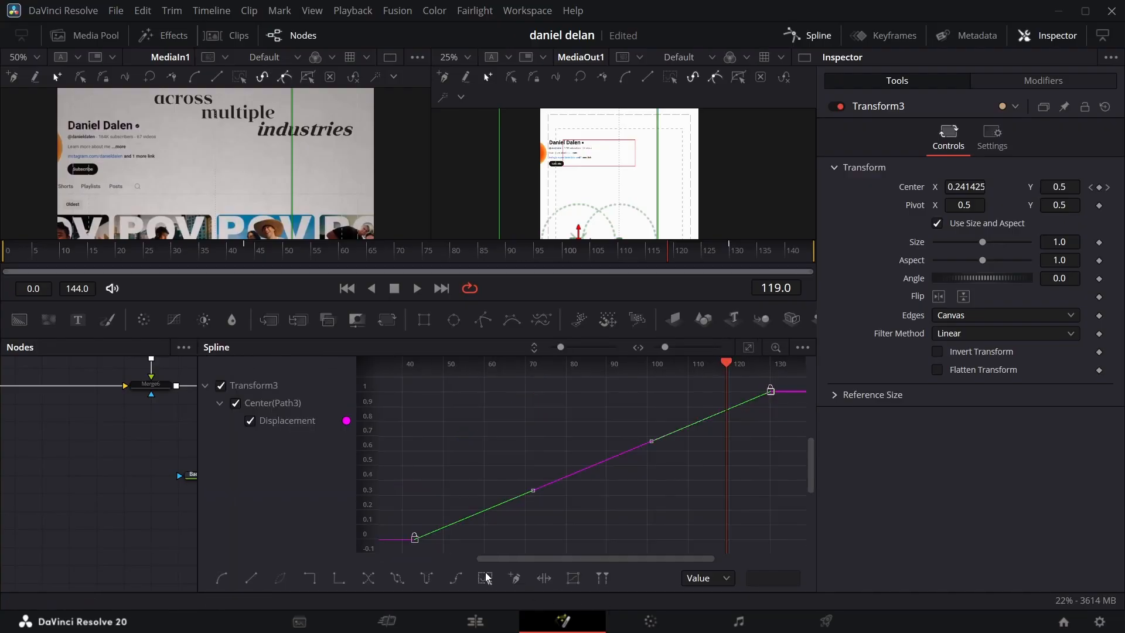
key("s")
left_click(820, 36)
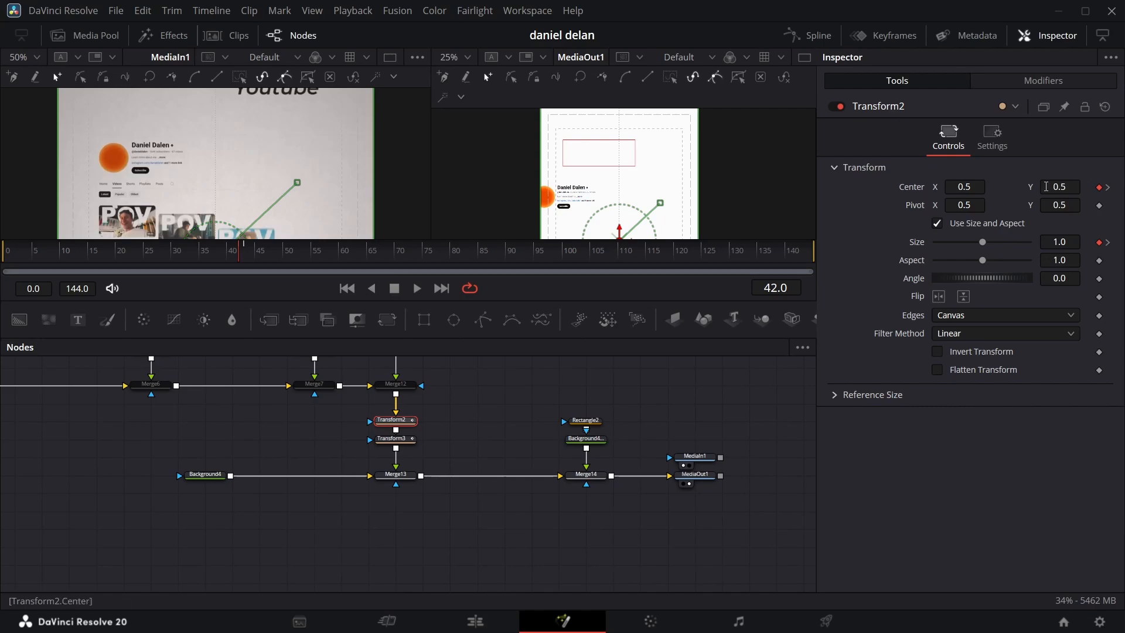
Step: At frame 42, set Transform2's center X to 0.666 and move Rectangle2's center to 0.36, 0.695
left_click_drag(965, 187, 1010, 187)
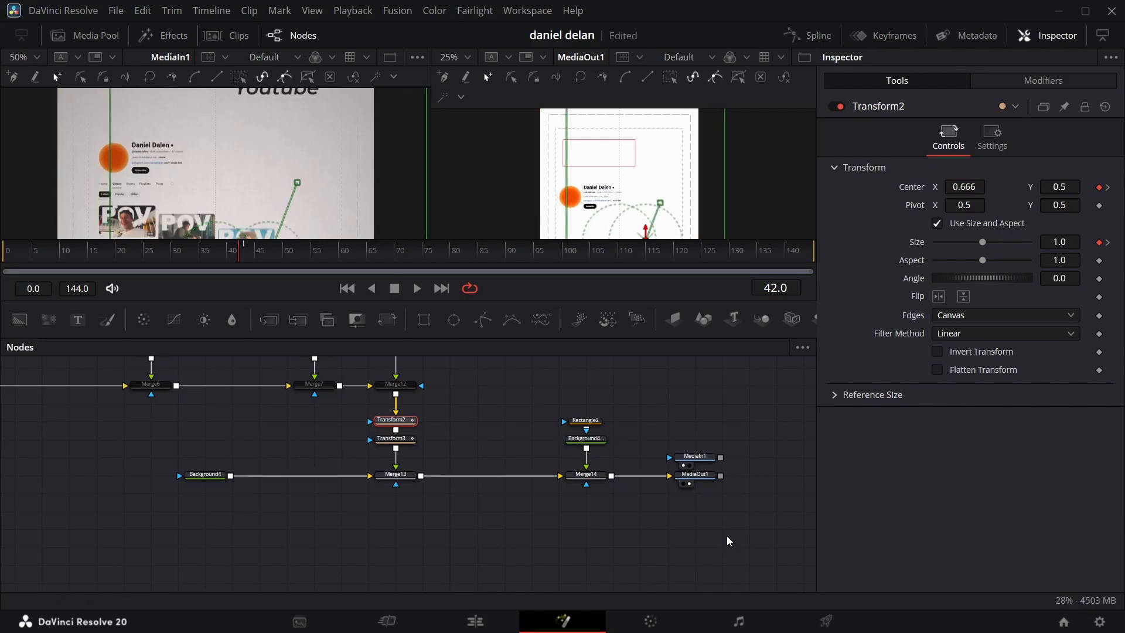
left_click(586, 420)
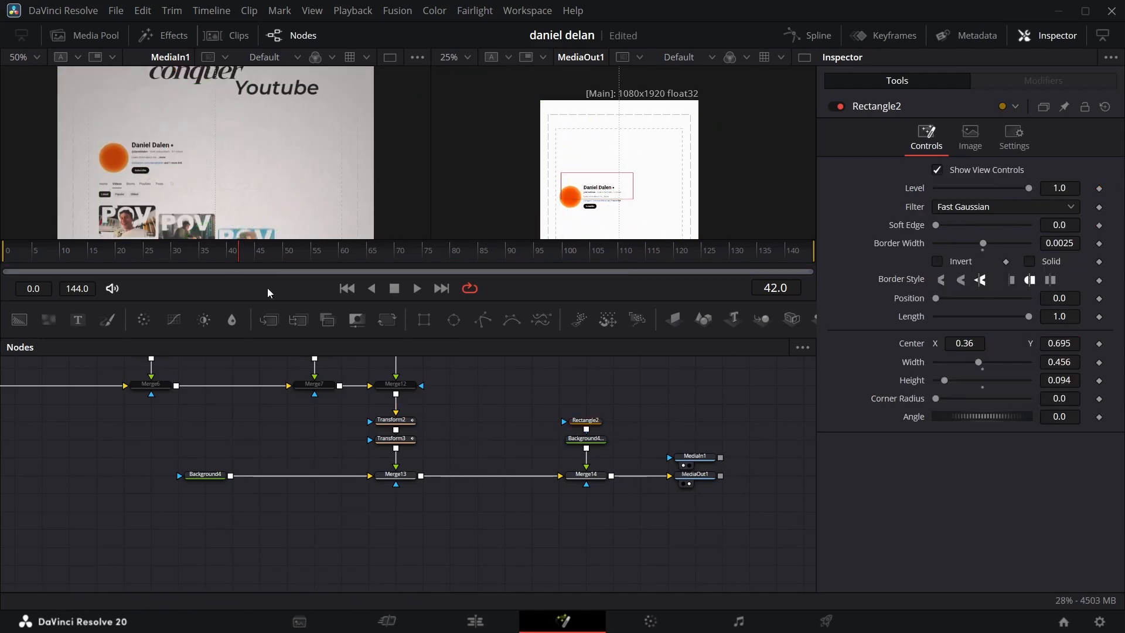
left_click(391, 420)
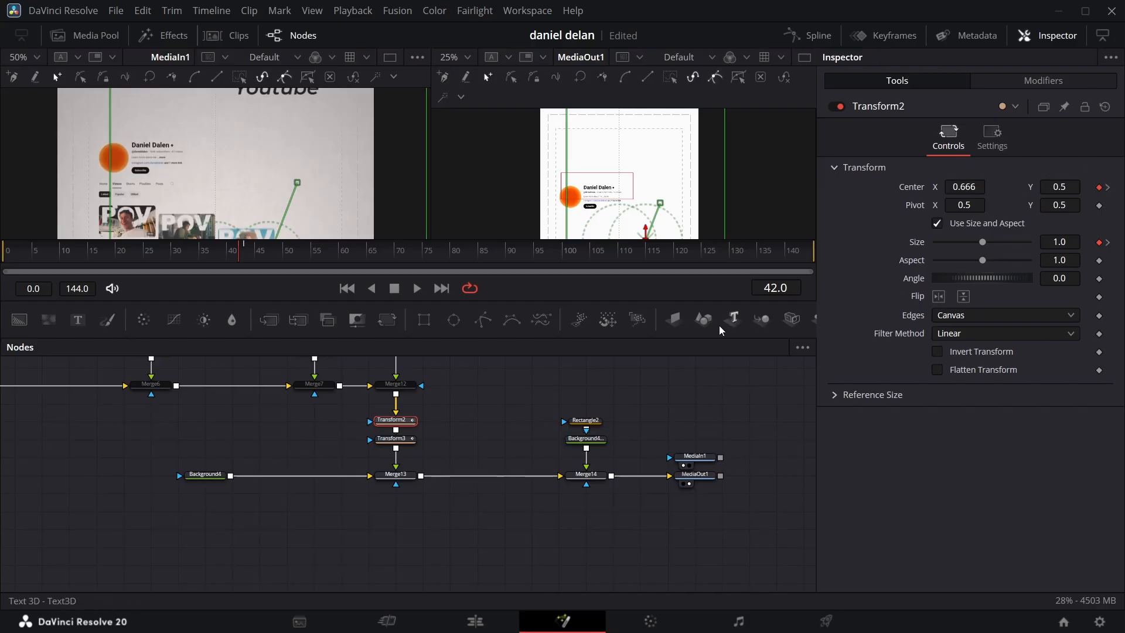
Step: Set the header piece's Transform1 center Y to 0.379 at its frame 4 keyframe
scroll(312, 467, "left", 10)
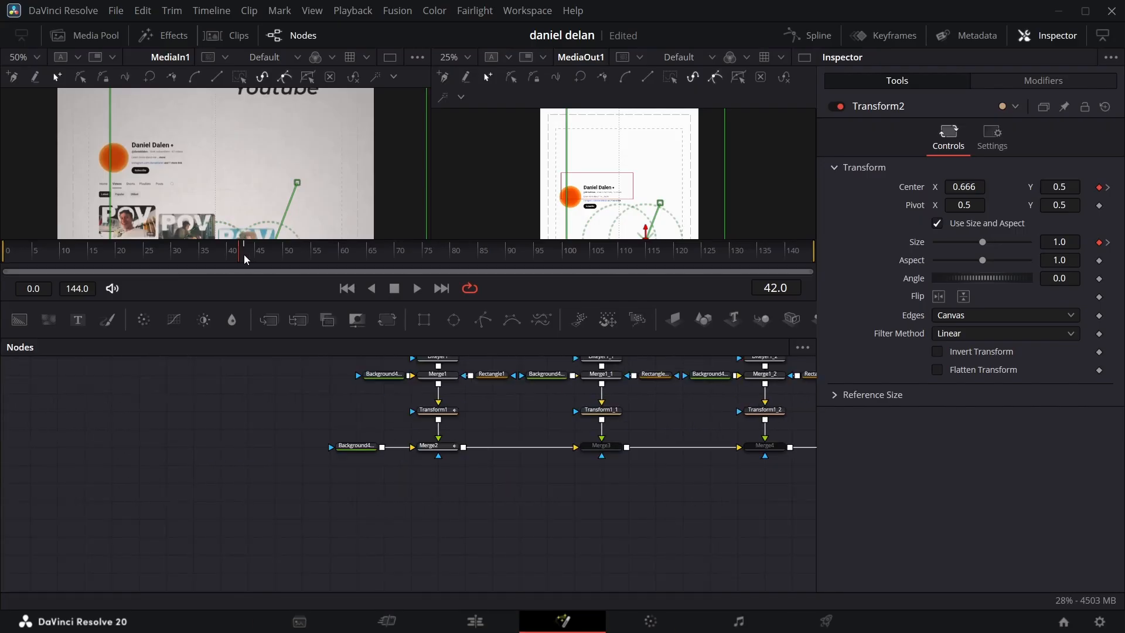
left_click_drag(243, 260, 64, 249)
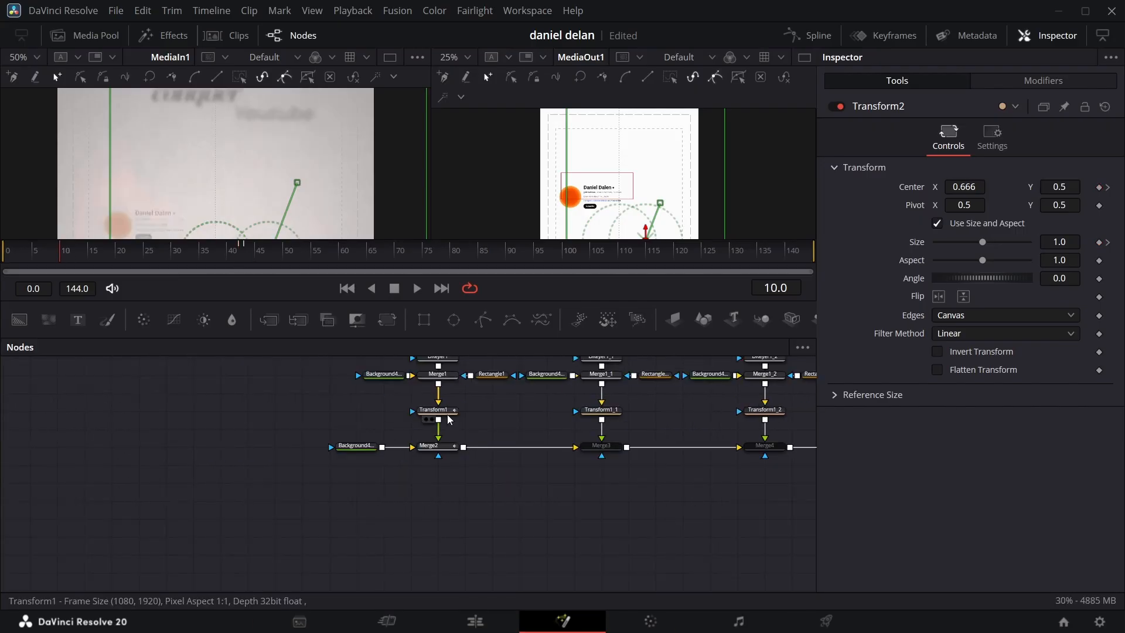
left_click(448, 413)
left_click(1088, 189)
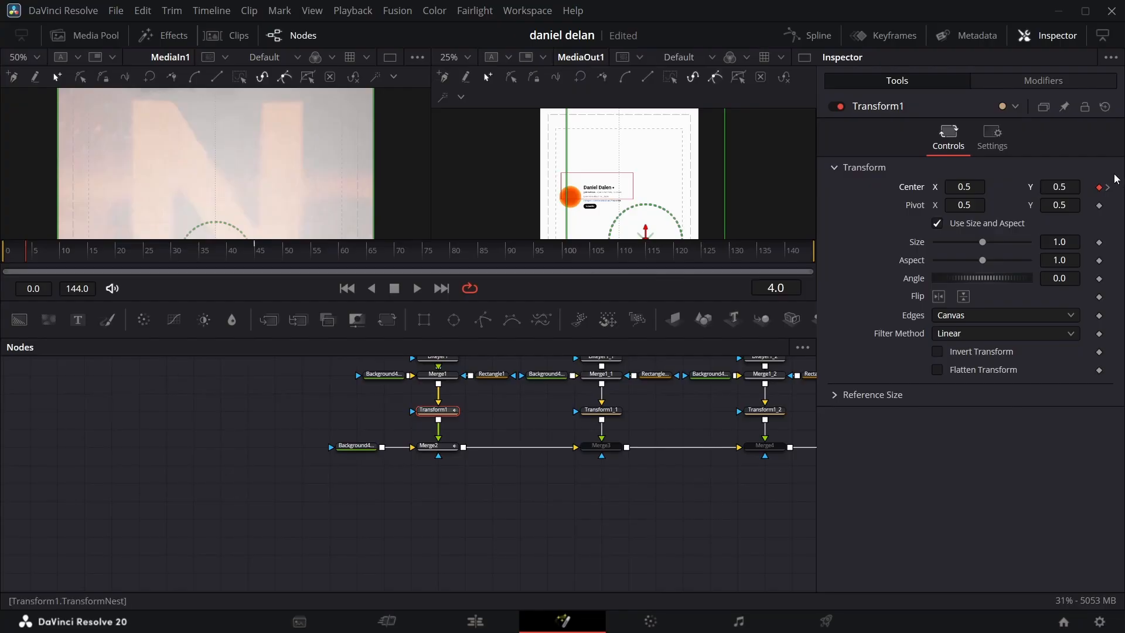
left_click(1108, 188)
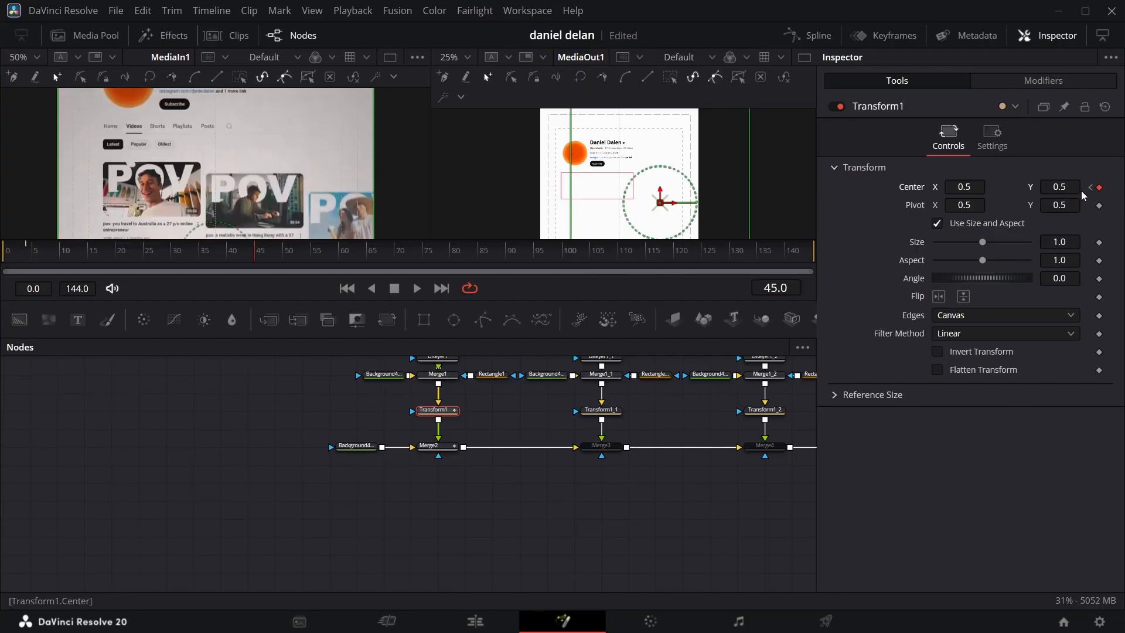
left_click(1091, 187)
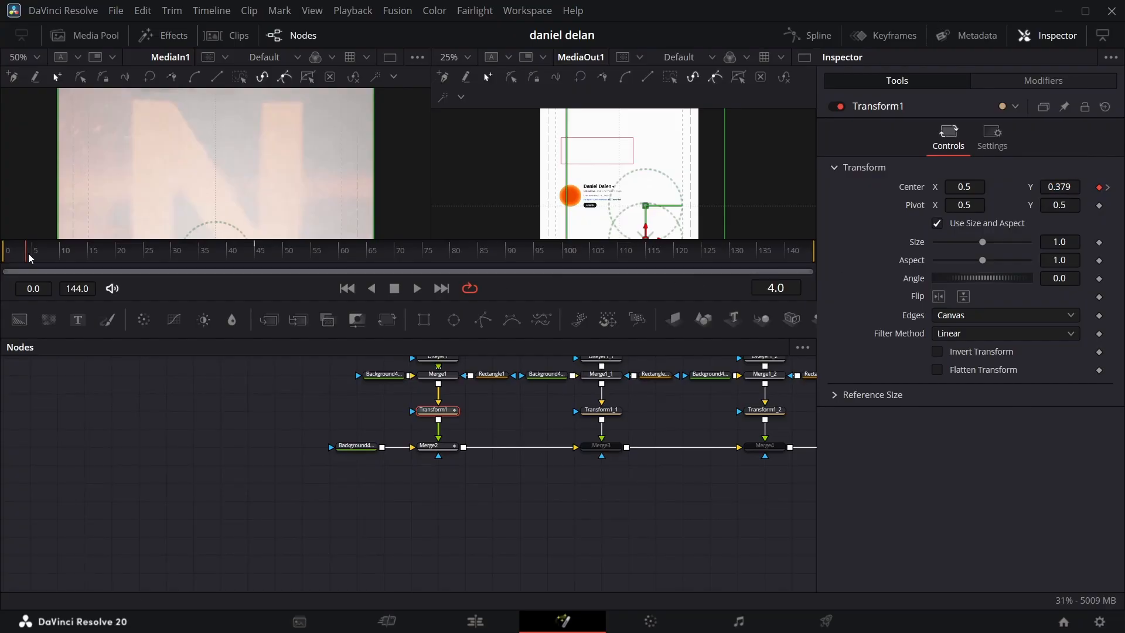
Step: Refit Rectangle2 around the header at frame 43 with center 0.373, 0.812, width 0.46 and height 0.092
left_click_drag(30, 258, 274, 178)
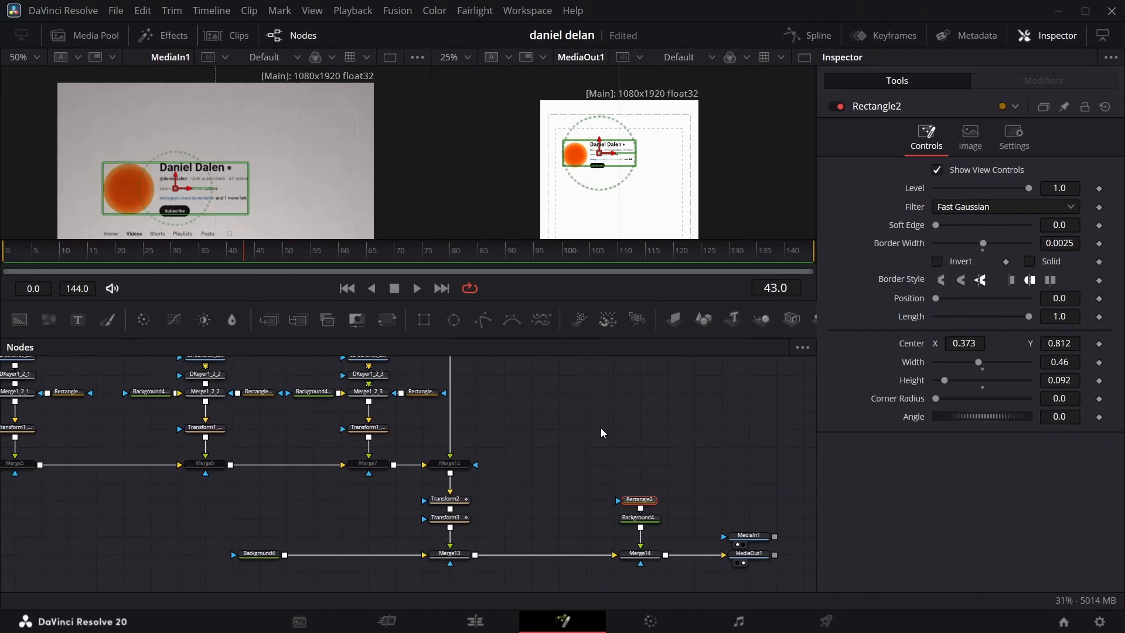
mouse_move(247, 265)
left_mouse_down()
mouse_move(271, 258)
mouse_move(243, 256)
left_mouse_up()
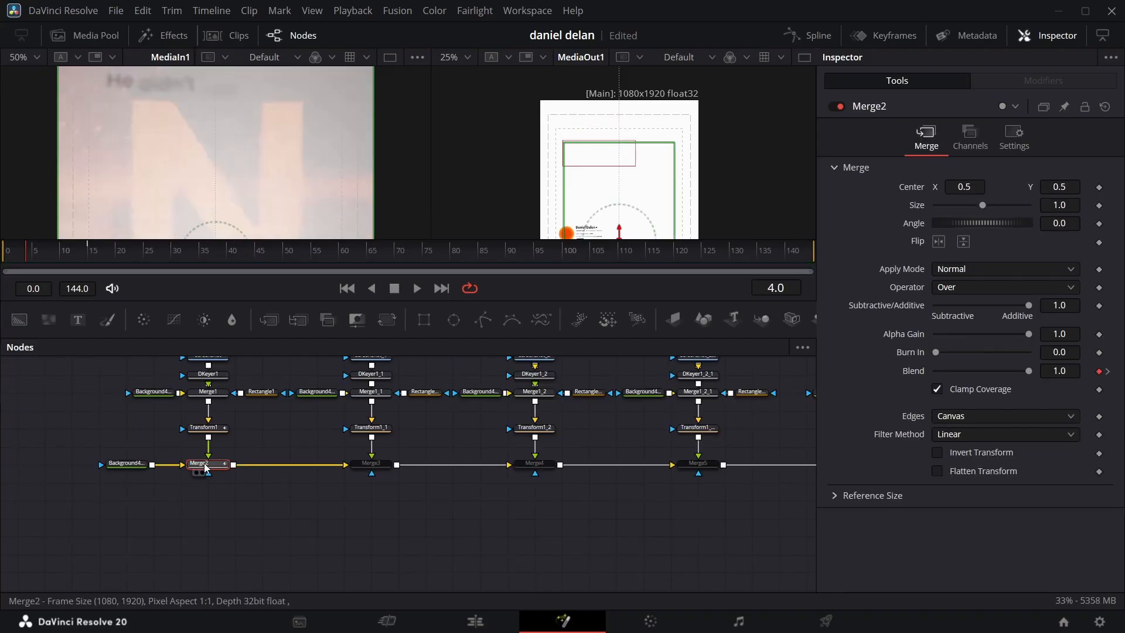
Step: Lower Merge2's blend to its minimum at frame 4 and preview the header's fade-in
left_click_drag(1029, 374, 748, 330)
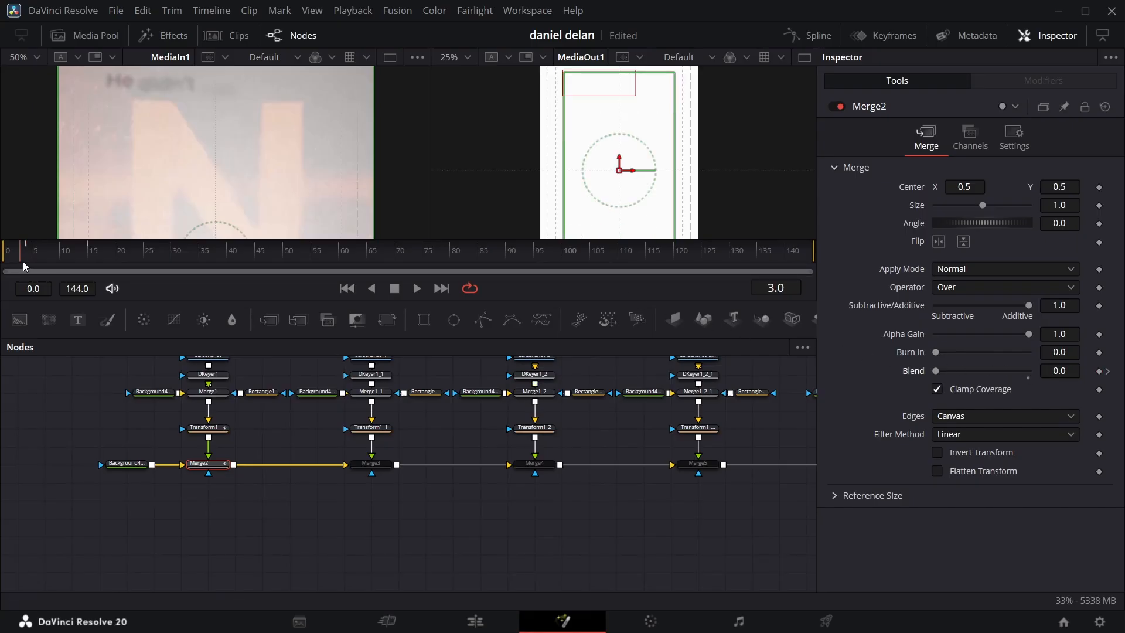
left_click_drag(25, 267, 65, 246)
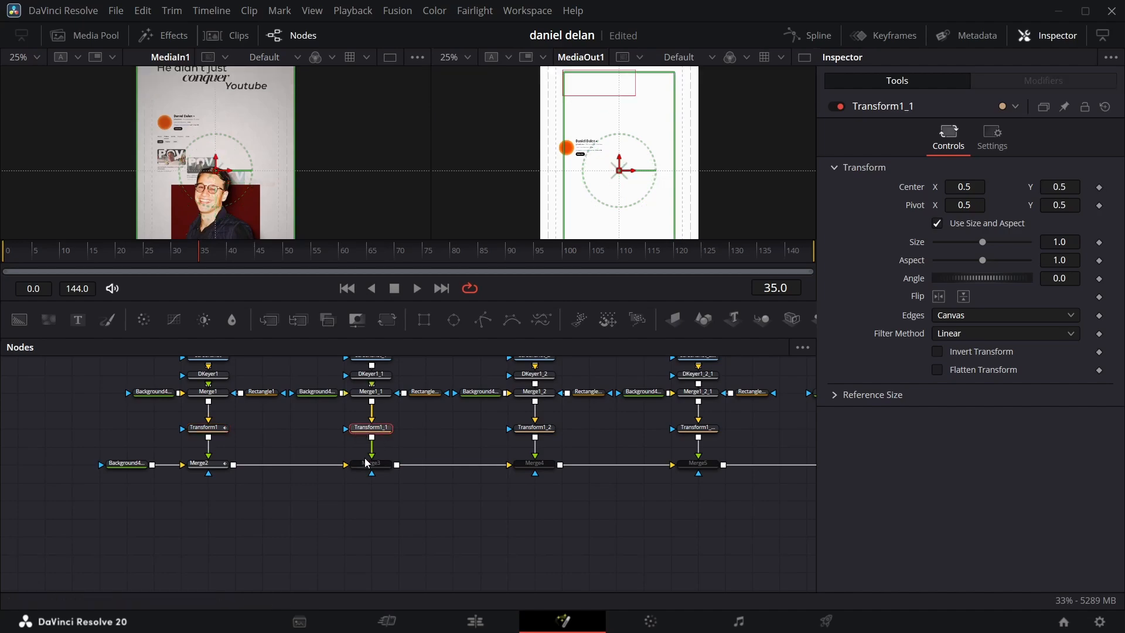
Step: Enable Merge3 and apply Out Cubic easing to Transform1's center animation curve
left_click(371, 464)
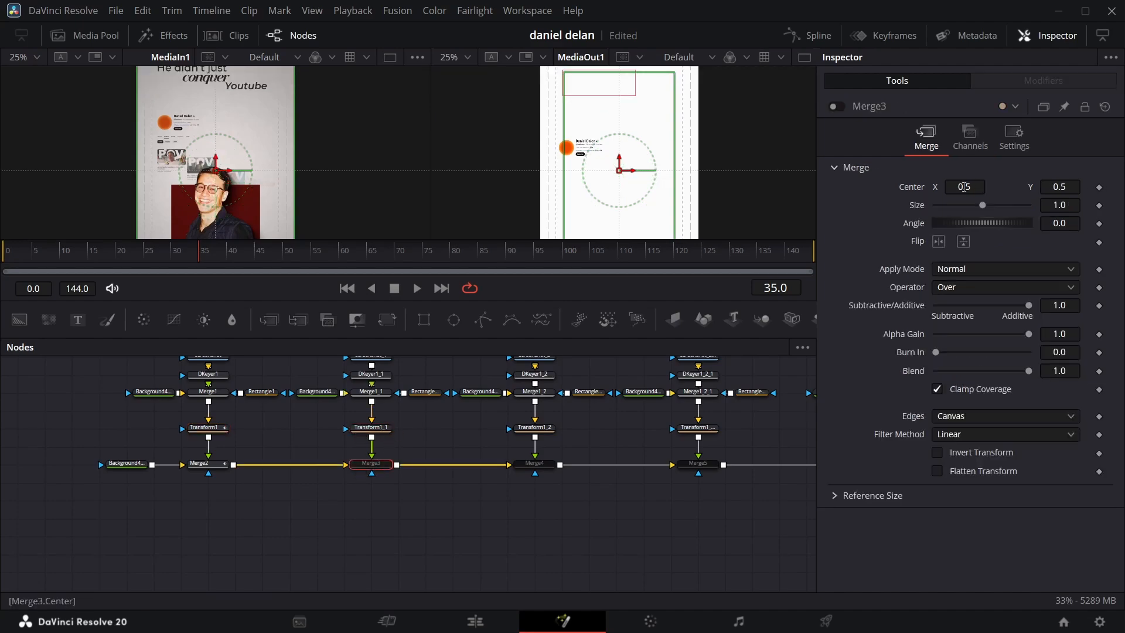
key("ctrl+p")
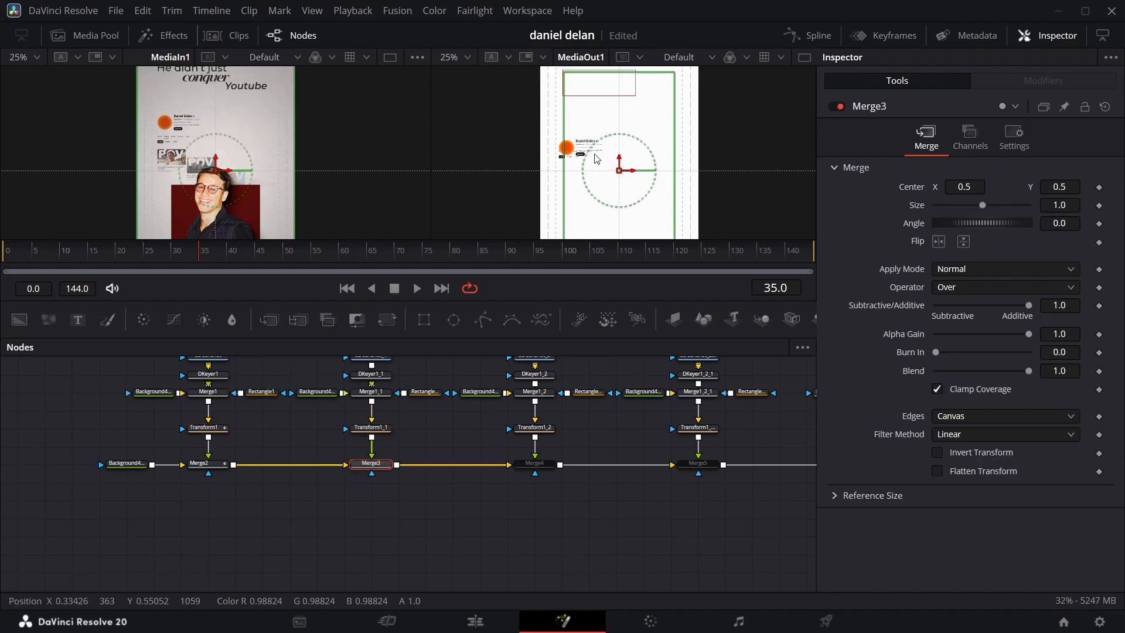
left_click(204, 428)
left_click(810, 35)
right_click(558, 479)
mouse_move(610, 320)
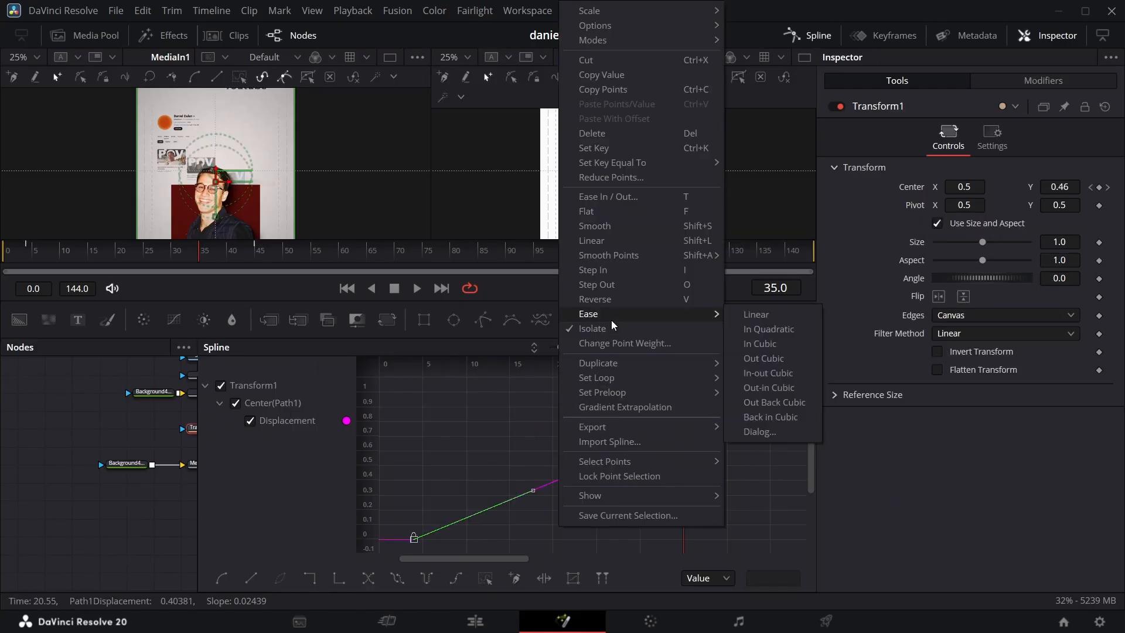
left_click(784, 358)
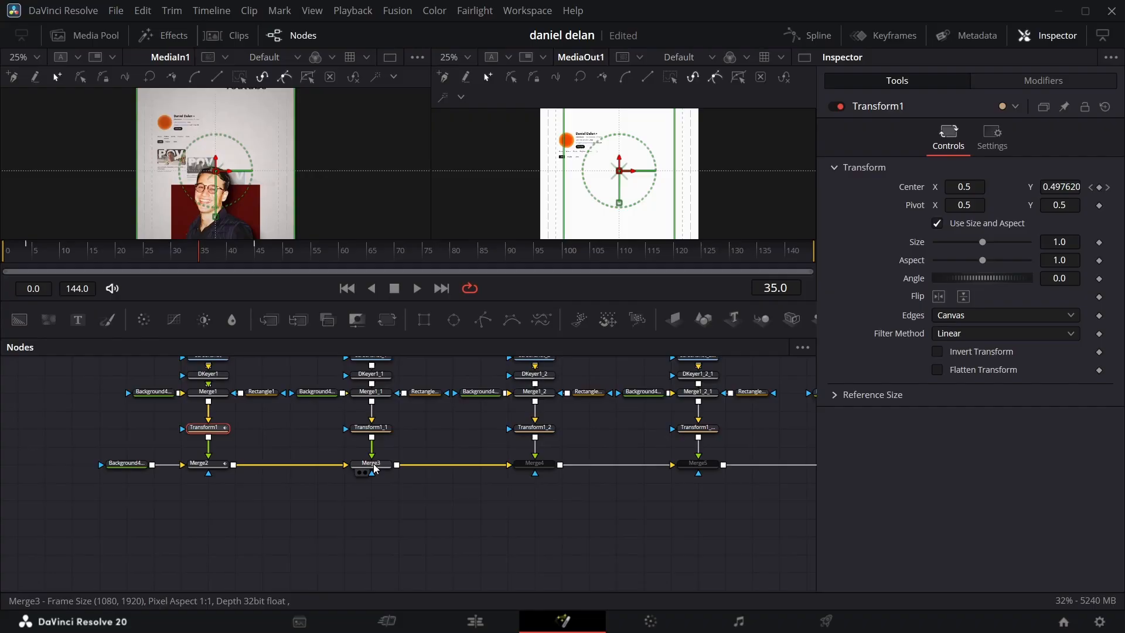
Step: Keyframe Merge3's blend at frames 10 and 25
left_click(373, 465)
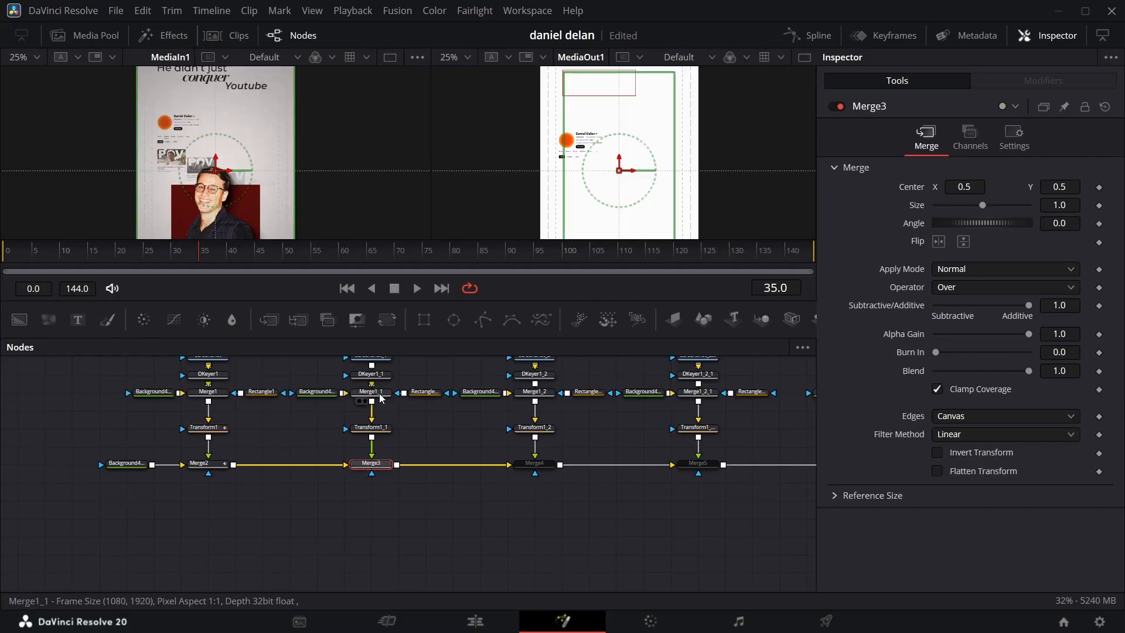
left_click(63, 259)
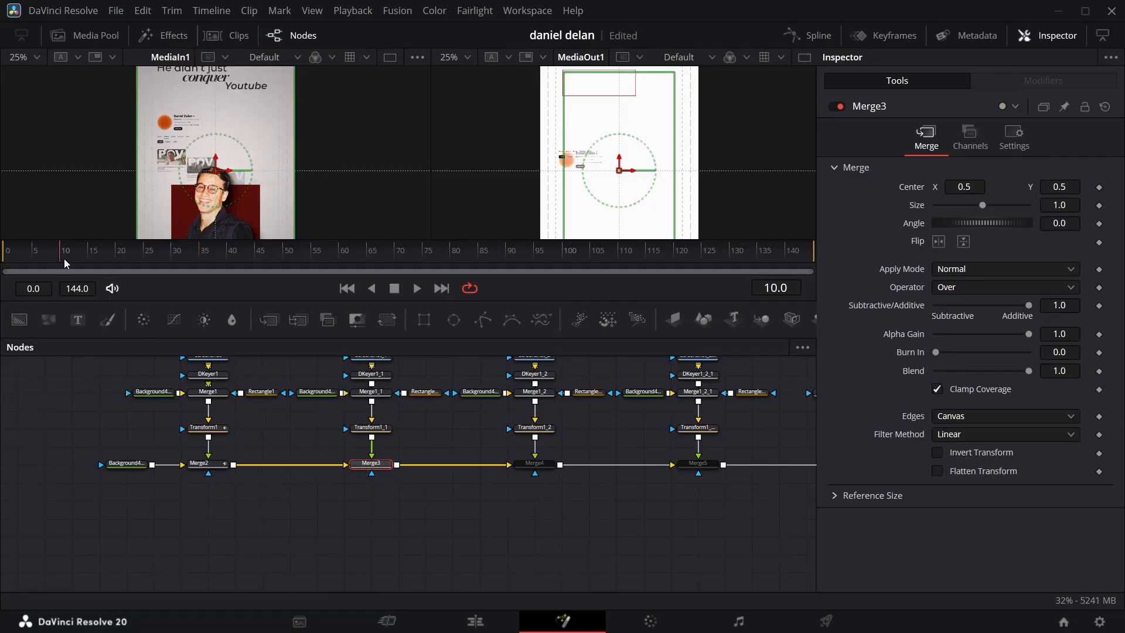
left_click(1099, 372)
left_click_drag(313, 258, 234, 259)
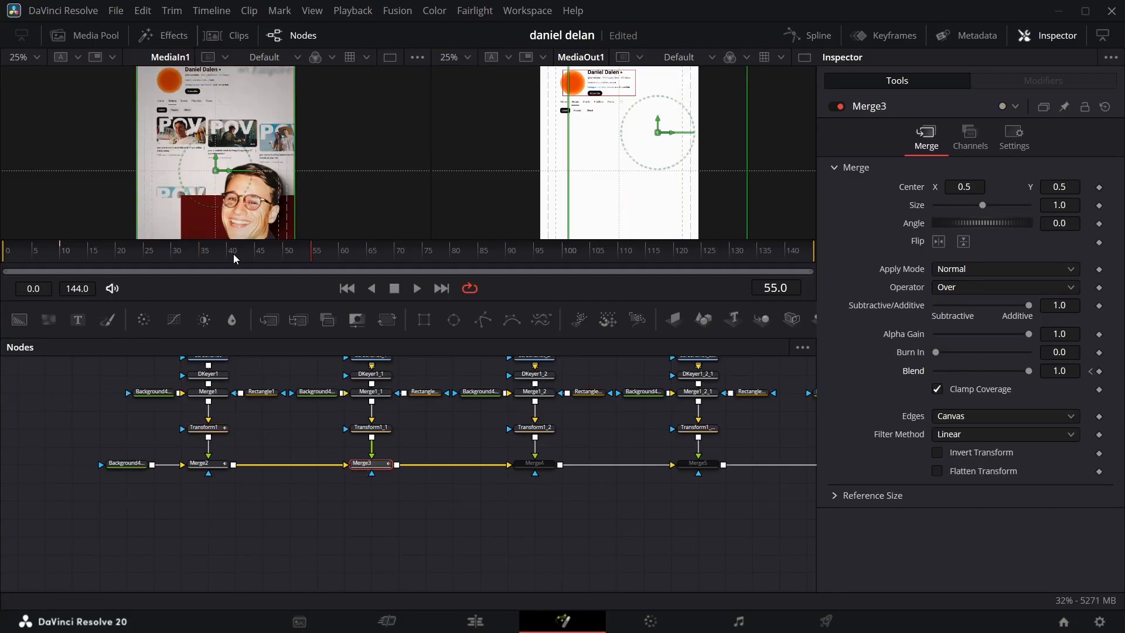
left_click(152, 256)
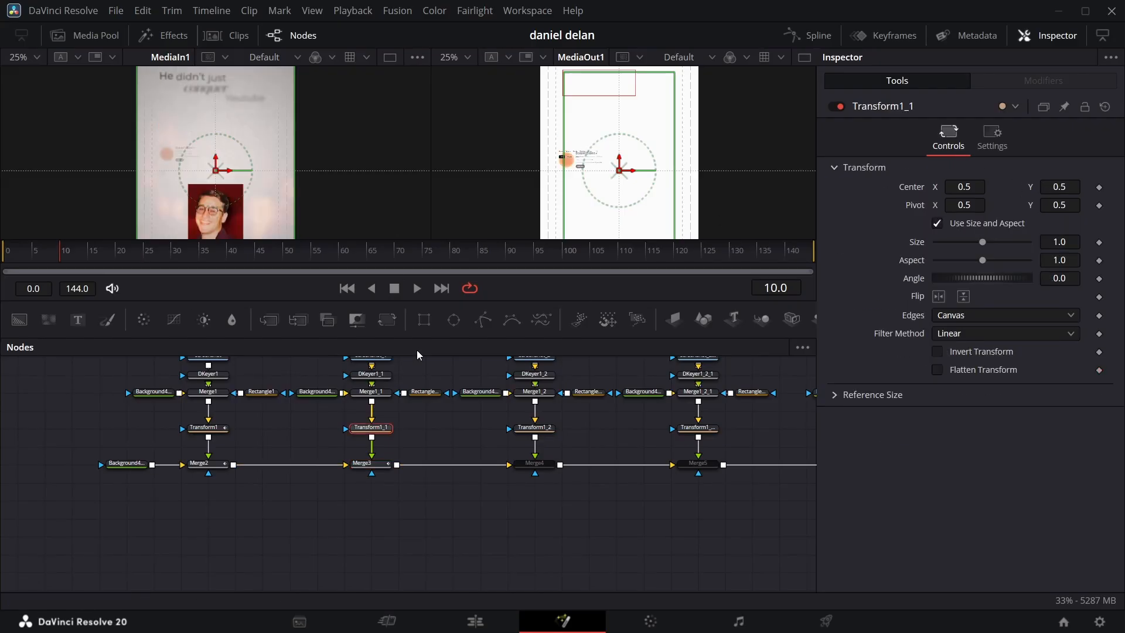
Step: Keyframe Transform1_1's center at frames 10 and 55, with center Y at 0.345 on frame 10
left_click(1099, 187)
left_click(315, 250)
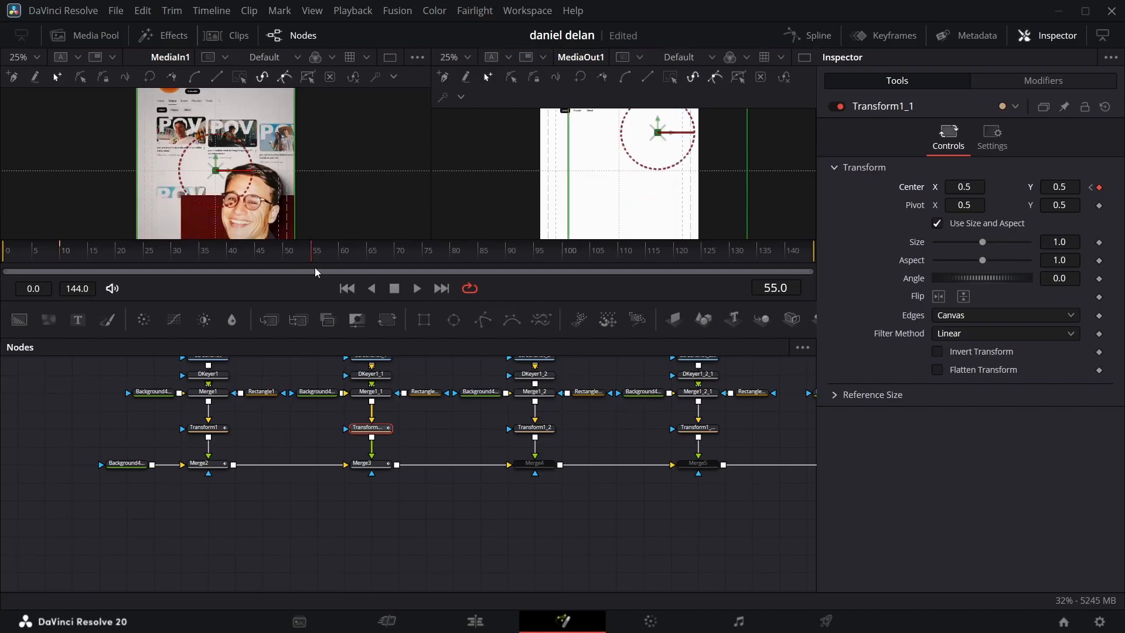
left_click(1091, 188)
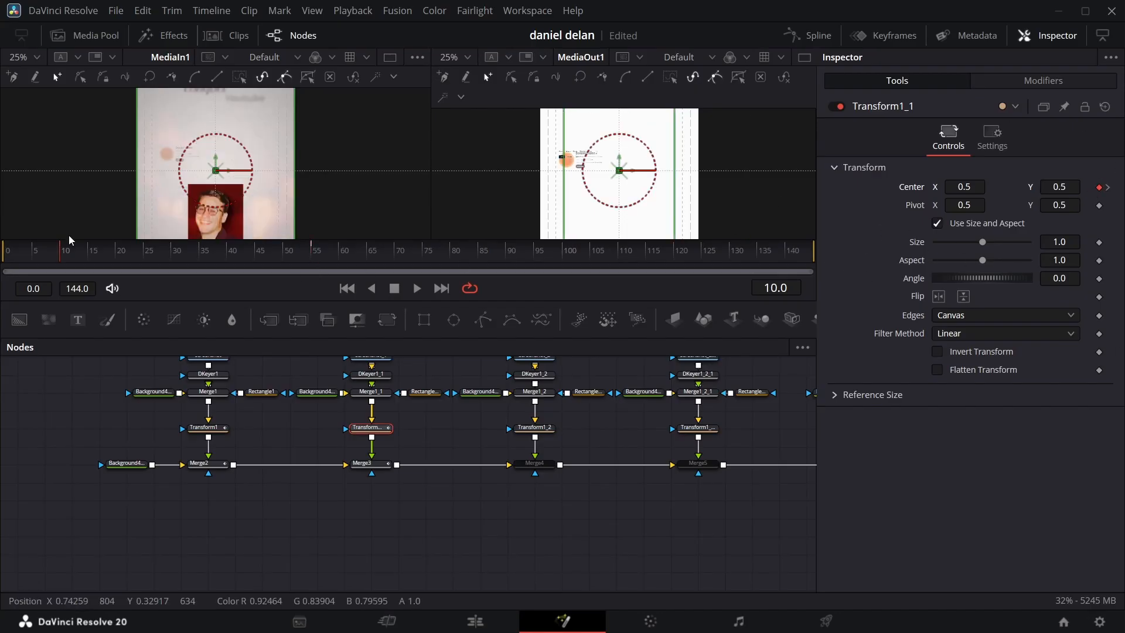
key("ctrl+z")
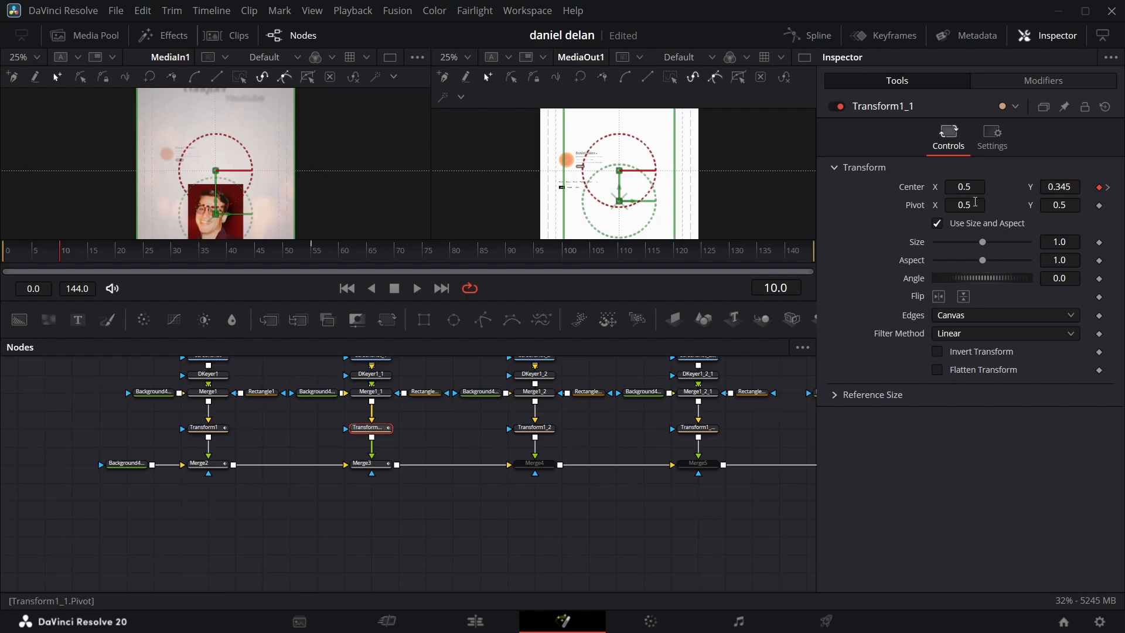
left_click(1108, 187)
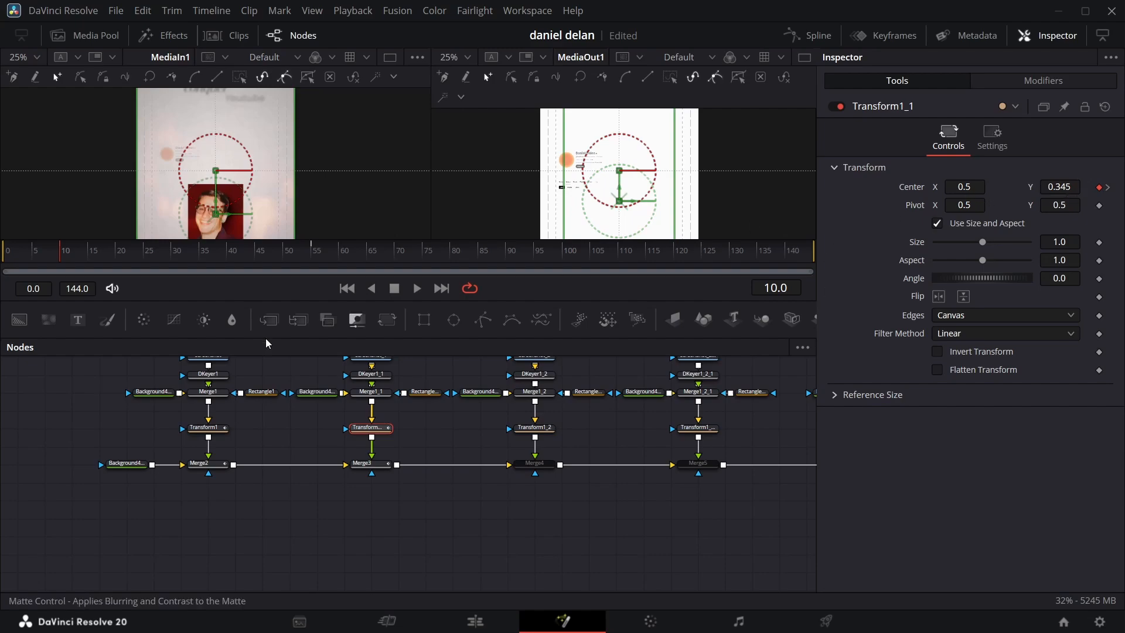
Step: Set Merge3's blend to 0.0 at its frame 10 keyframe and check the fade-in further along the timeline
left_click(372, 465)
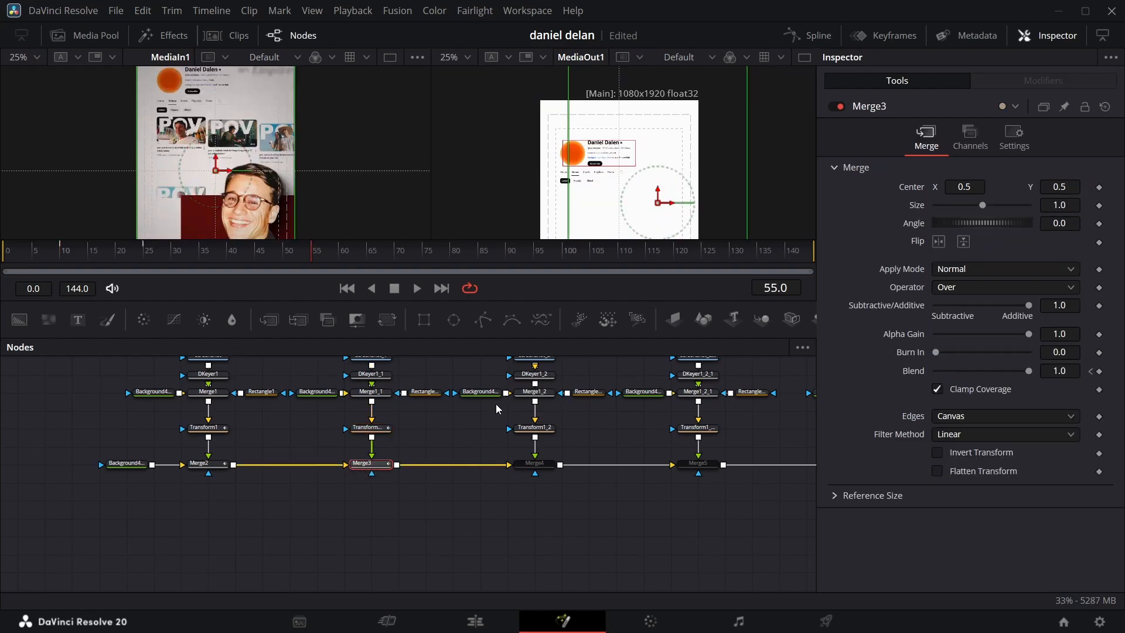
left_click(1091, 372)
left_click_drag(1021, 373, 770, 380)
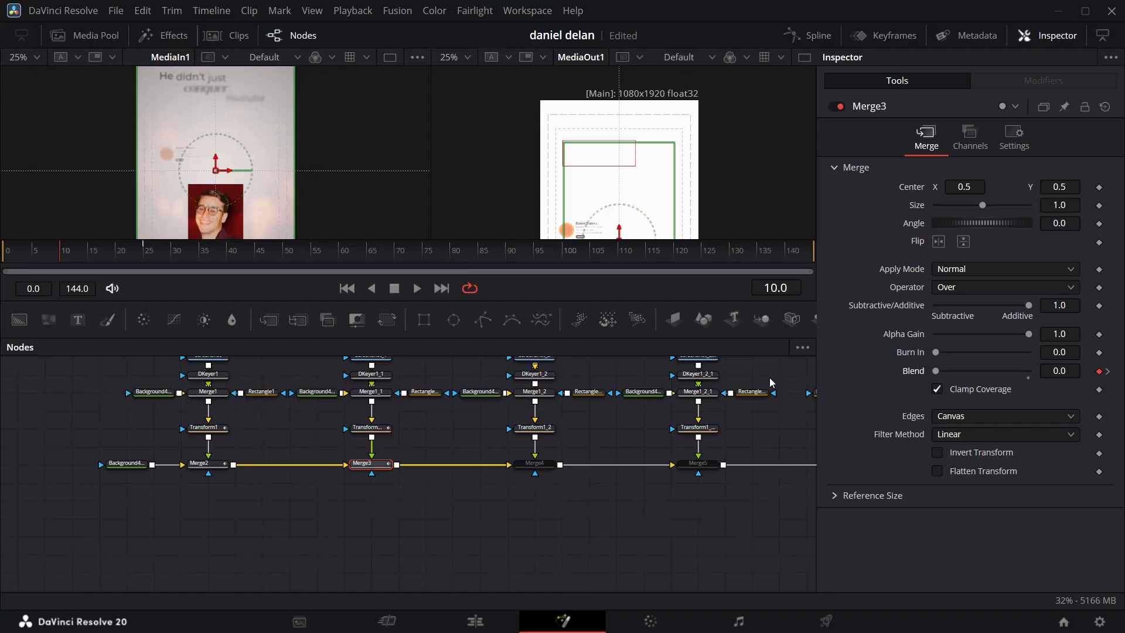
left_click(255, 252)
Step: Apply an easing preset to all points of Transform1_1's center curve, and enable Merge4
left_click(380, 428)
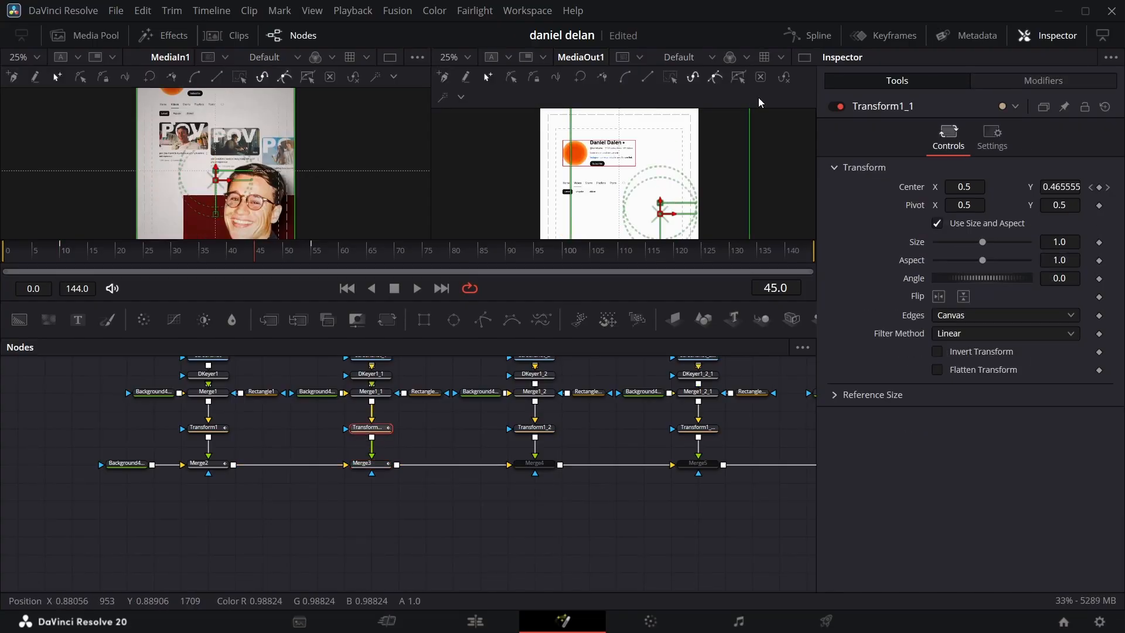
left_click(809, 36)
left_click(748, 348)
key("ctrl+a")
right_click(593, 466)
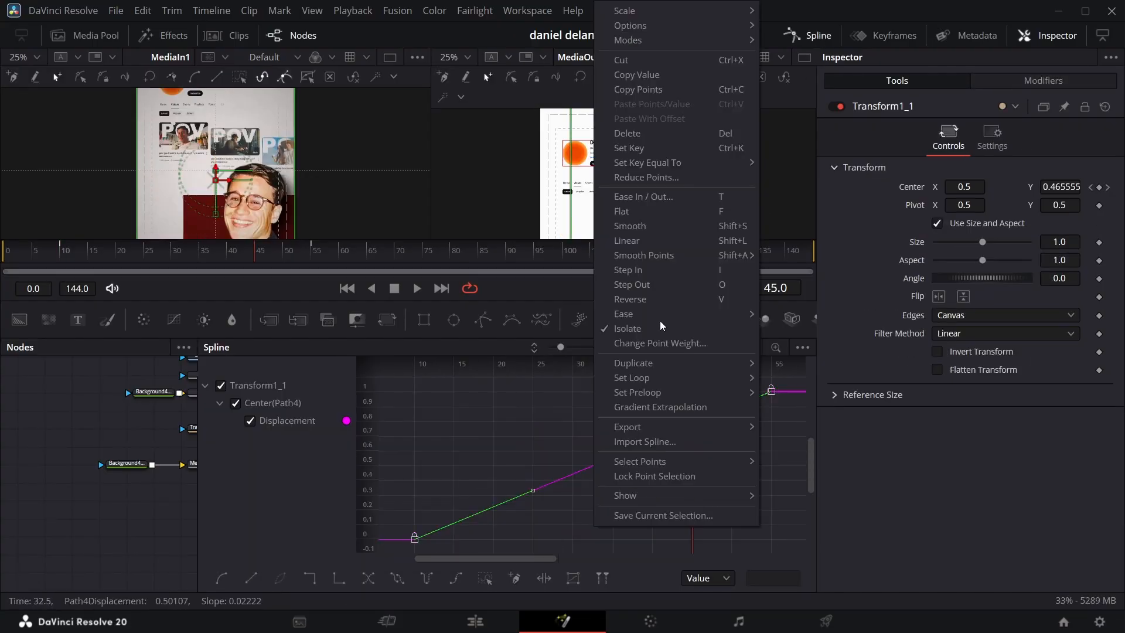
mouse_move(704, 315)
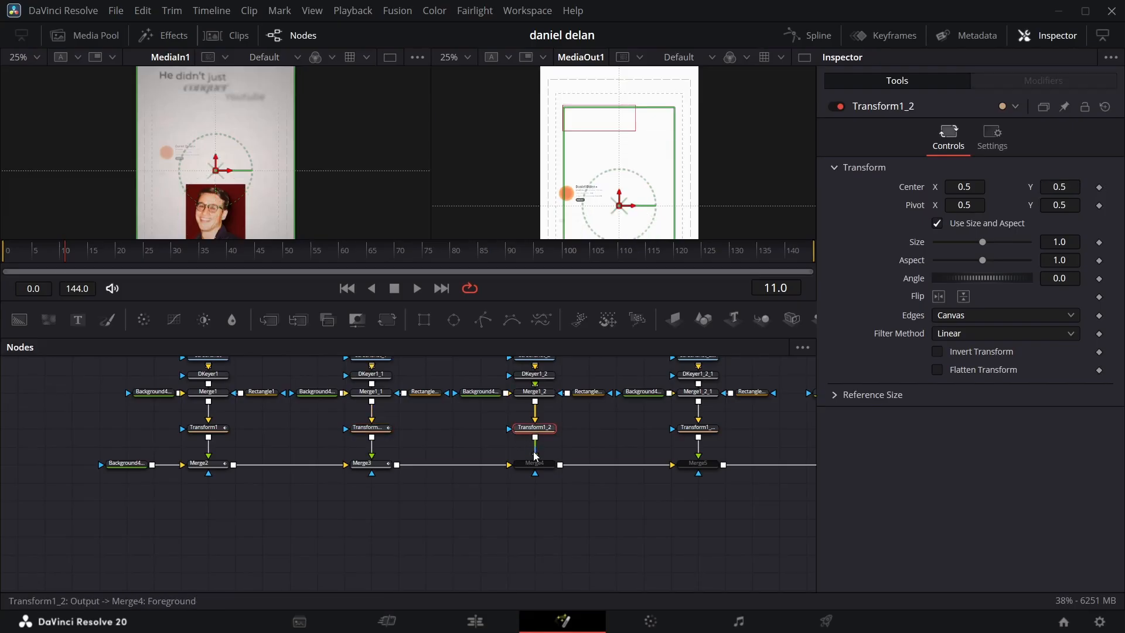
left_click(535, 463)
left_click(842, 107)
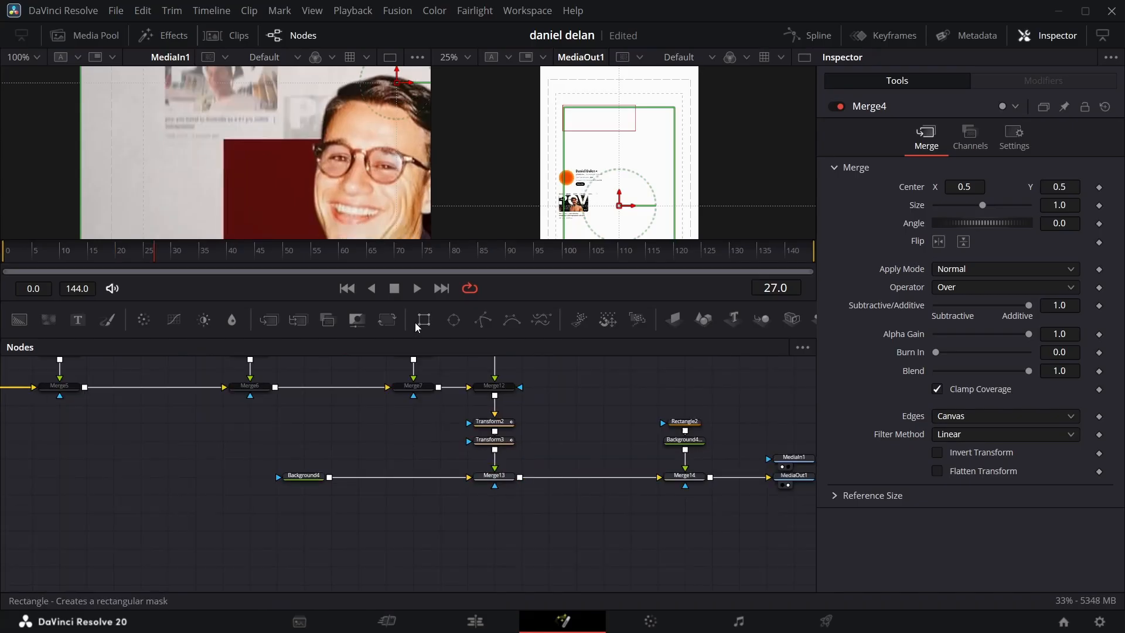
Step: Add a Rectangle mask below Merge13, about 1.41 wide and centered at about 0.43, 0.195
left_click_drag(424, 319, 501, 518)
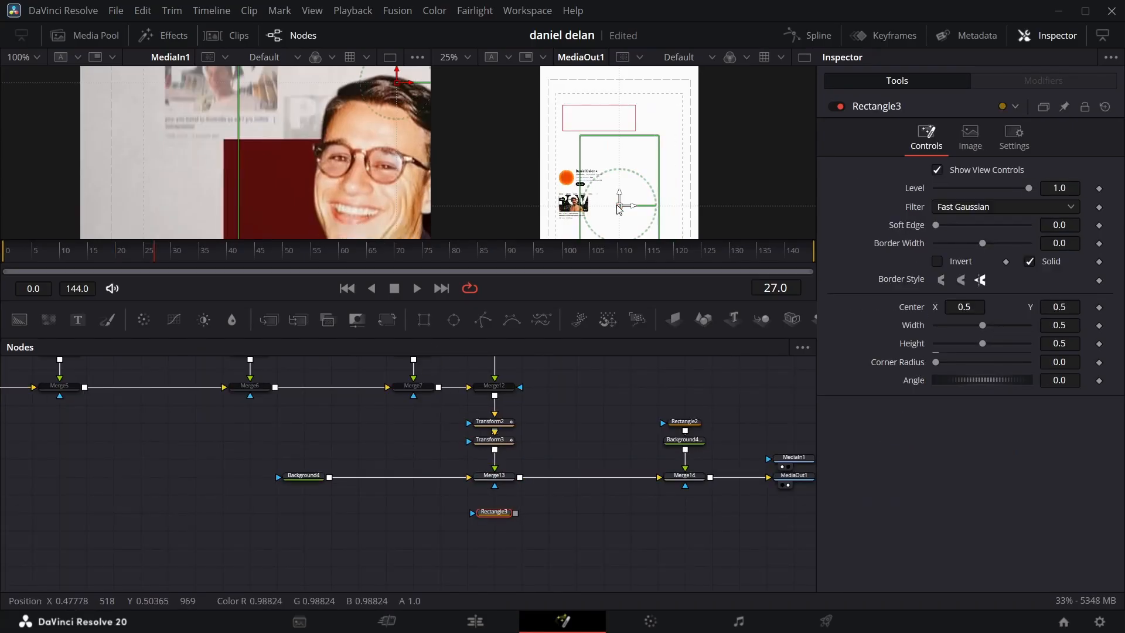
left_click_drag(660, 206, 730, 214)
left_click_drag(620, 207, 607, 293)
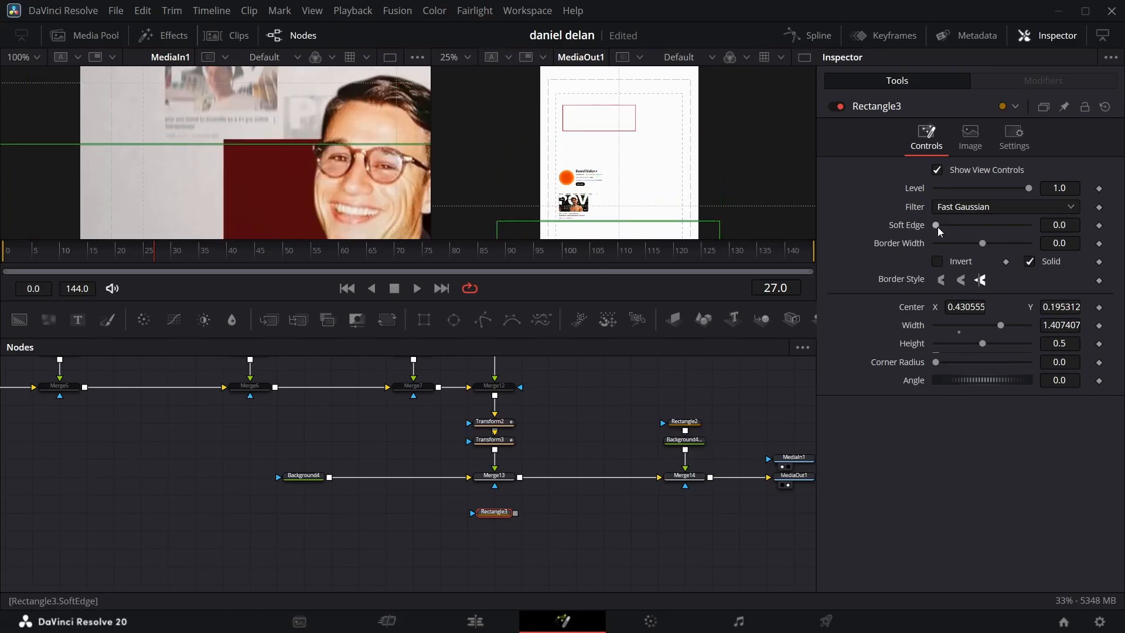
Step: Set Rectangle3's soft edge to 0.022, connect it as Merge13's effect mask and invert it
left_click_drag(936, 225, 946, 225)
left_click_drag(515, 512, 495, 485)
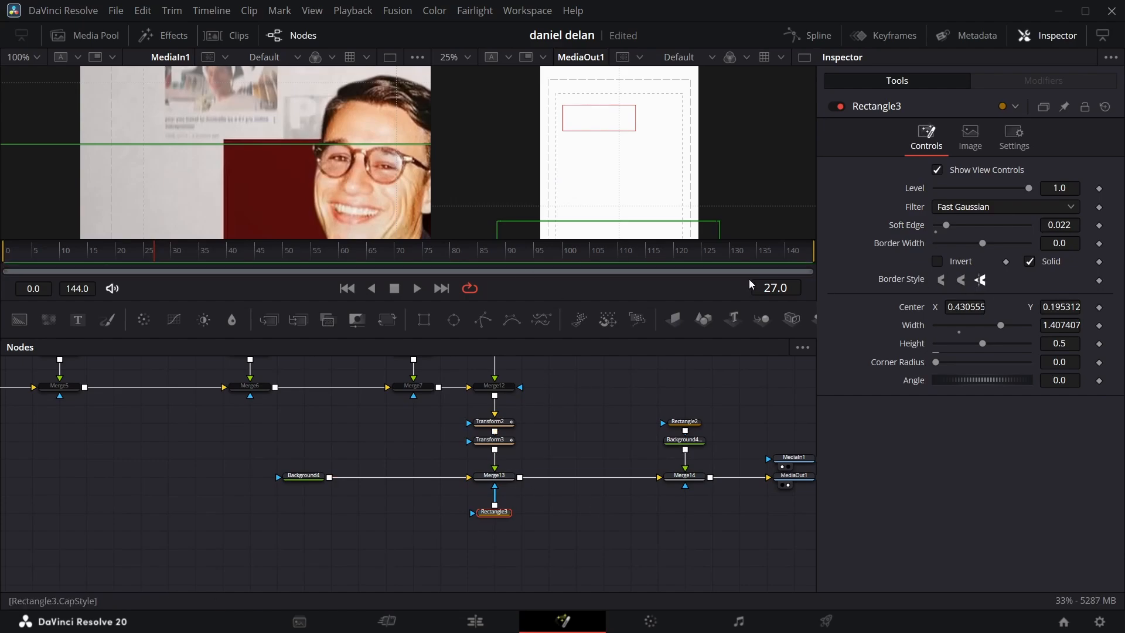
left_click(938, 262)
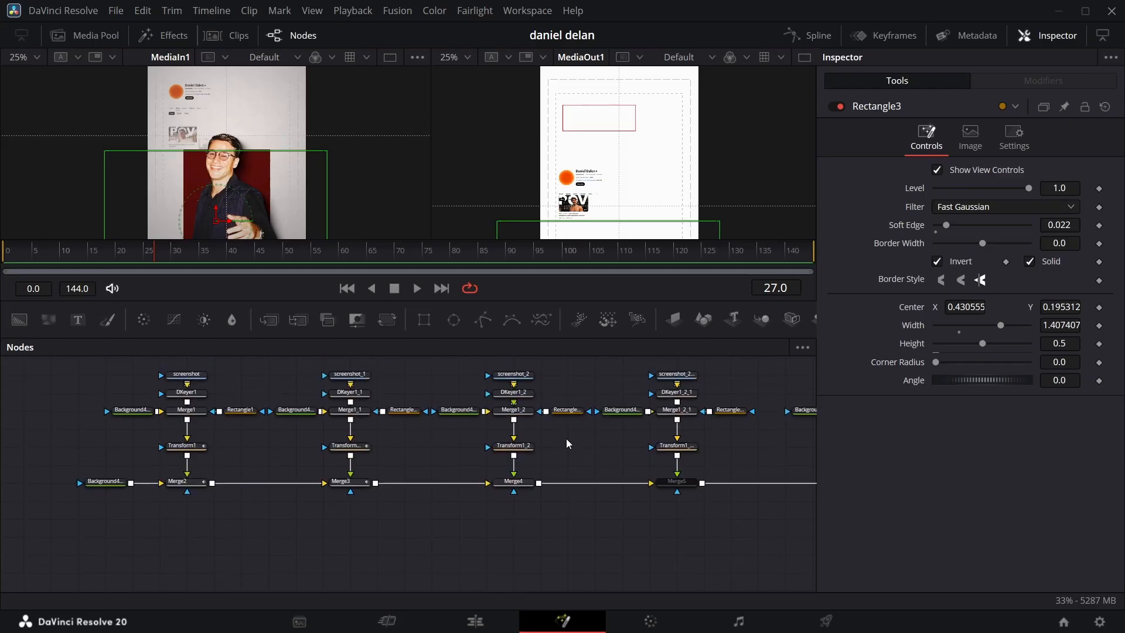
Step: Keyframe Transform1_2's center at frame 15 and Merge4's blend at frames 15 and 35
left_click_drag(628, 463, 484, 478)
left_click(374, 482)
left_click(419, 410)
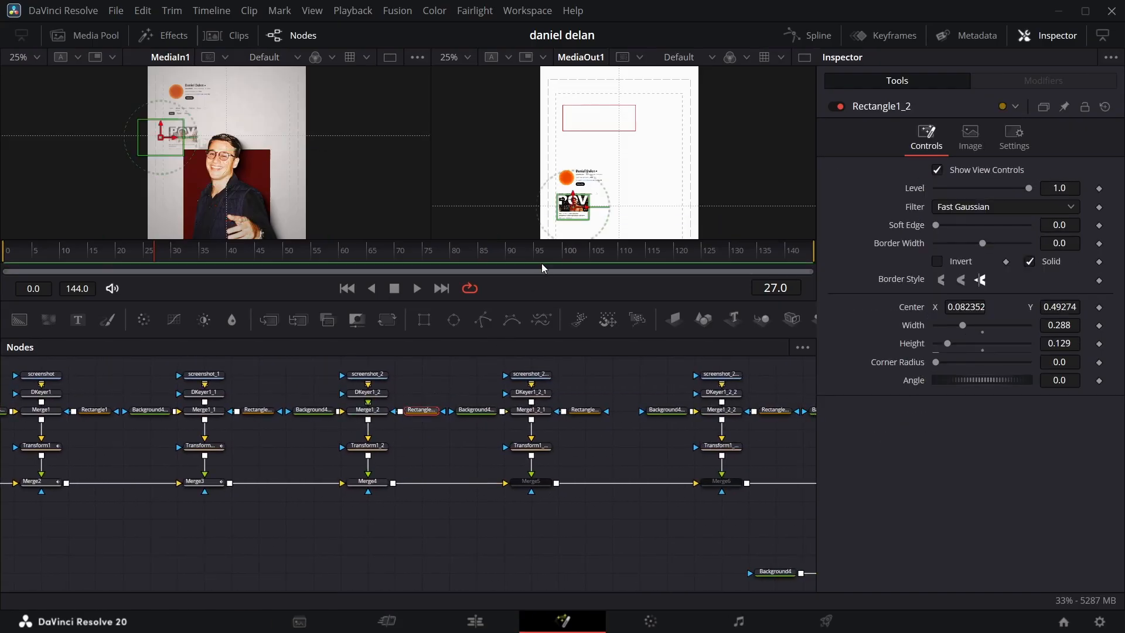
left_click(378, 447)
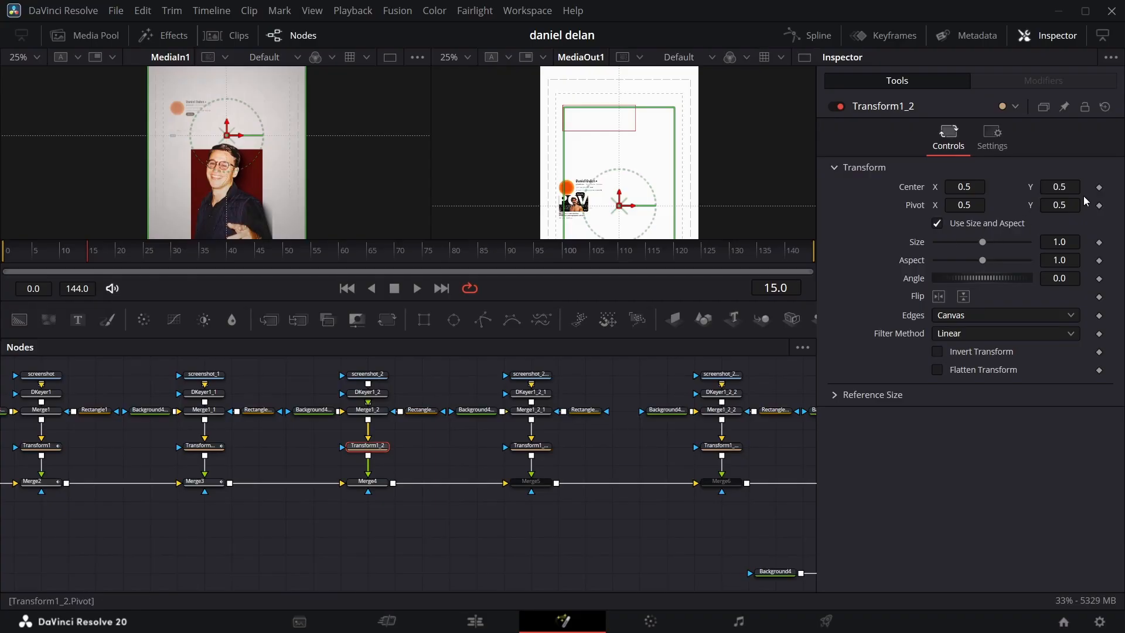
left_click(367, 481)
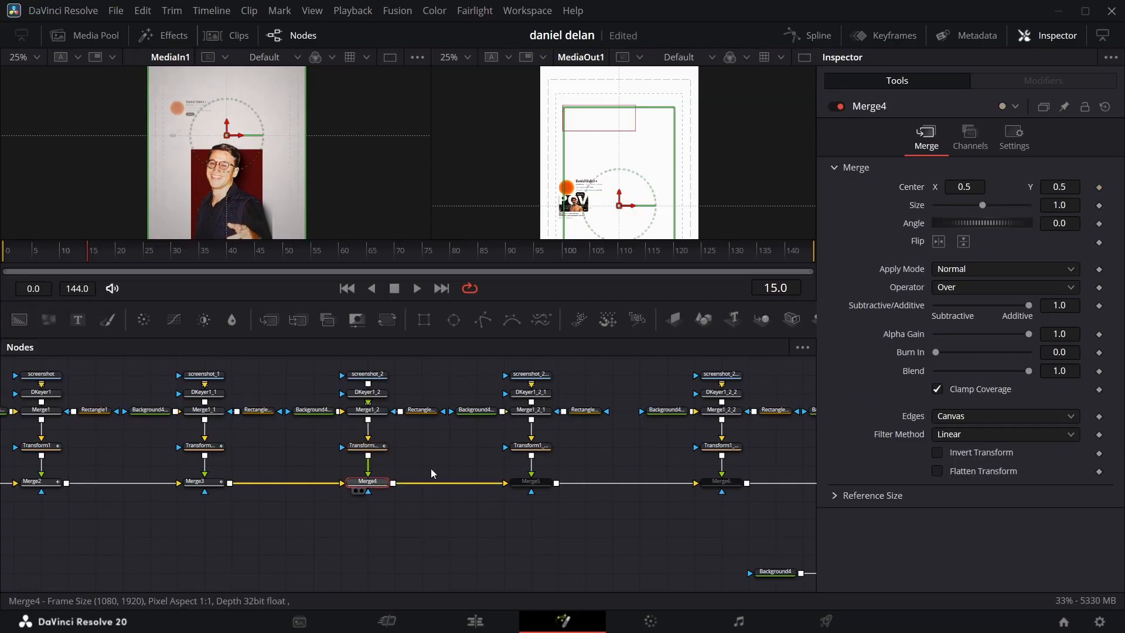
left_click(1099, 372)
left_click(199, 250)
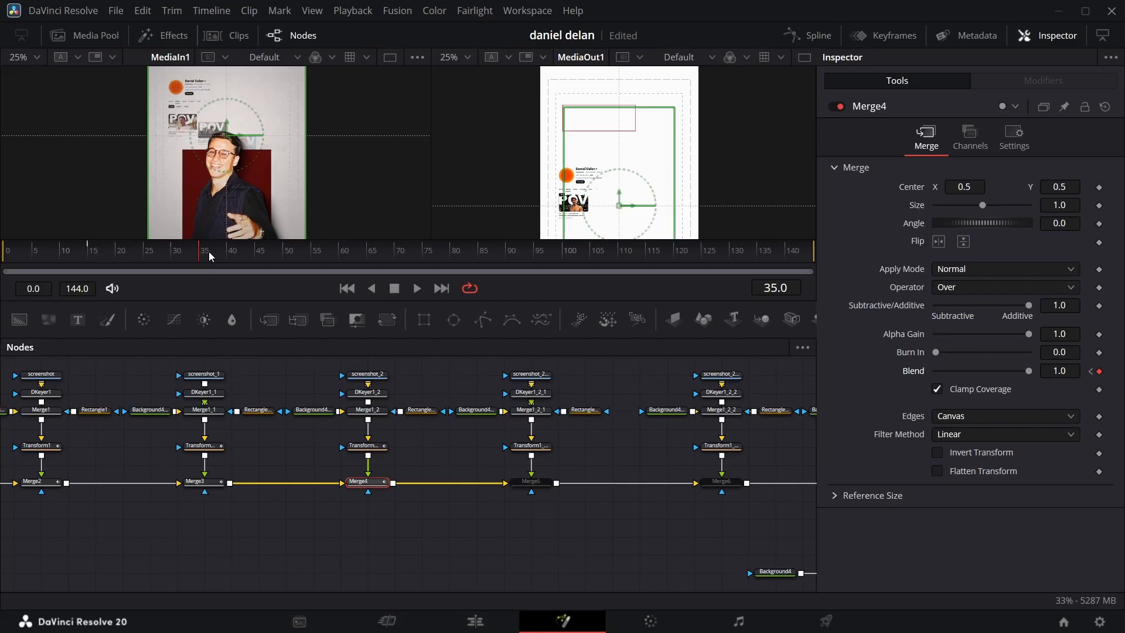
Step: Keyframe Transform1_2's center at frame 68 with Y at 0.5, and lower its center Y at frame 15
left_click(384, 251)
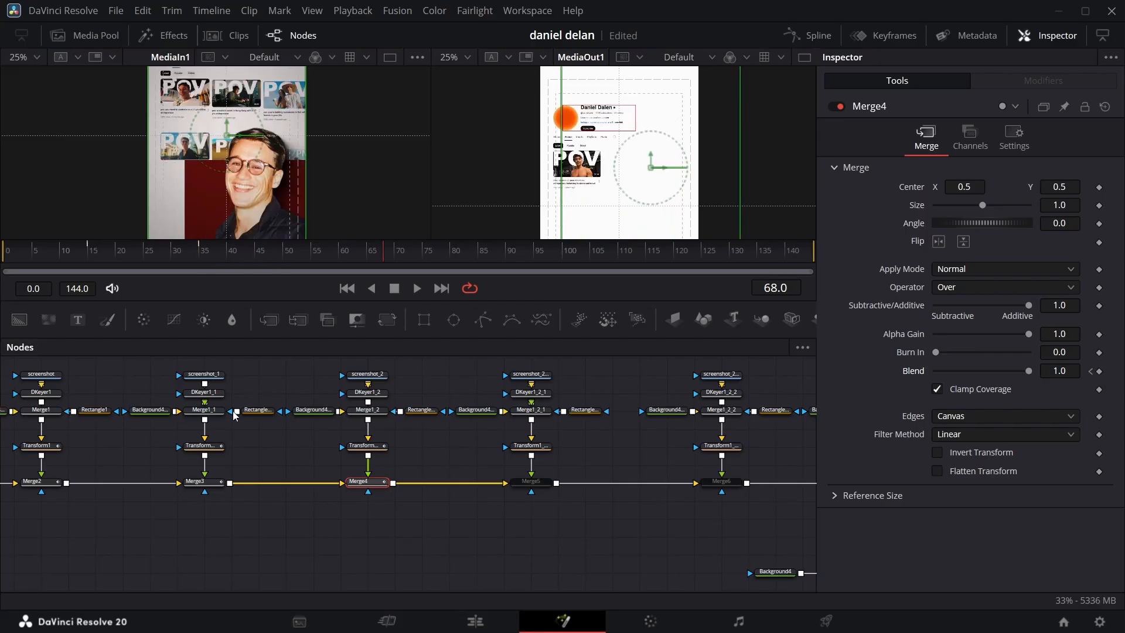
left_click(379, 449)
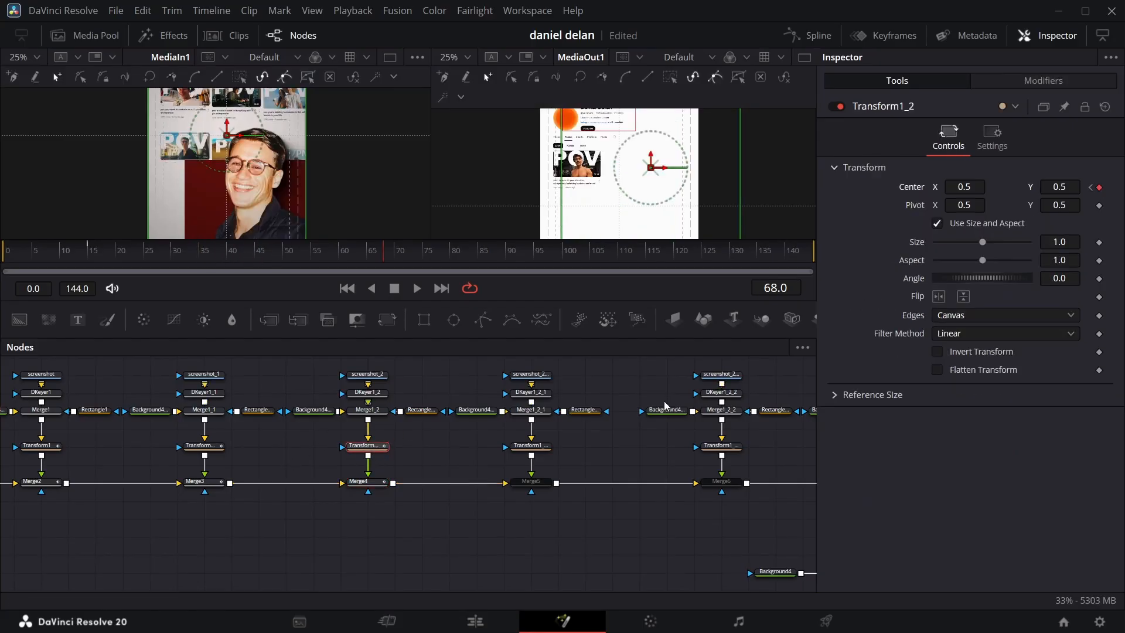
left_click(87, 250)
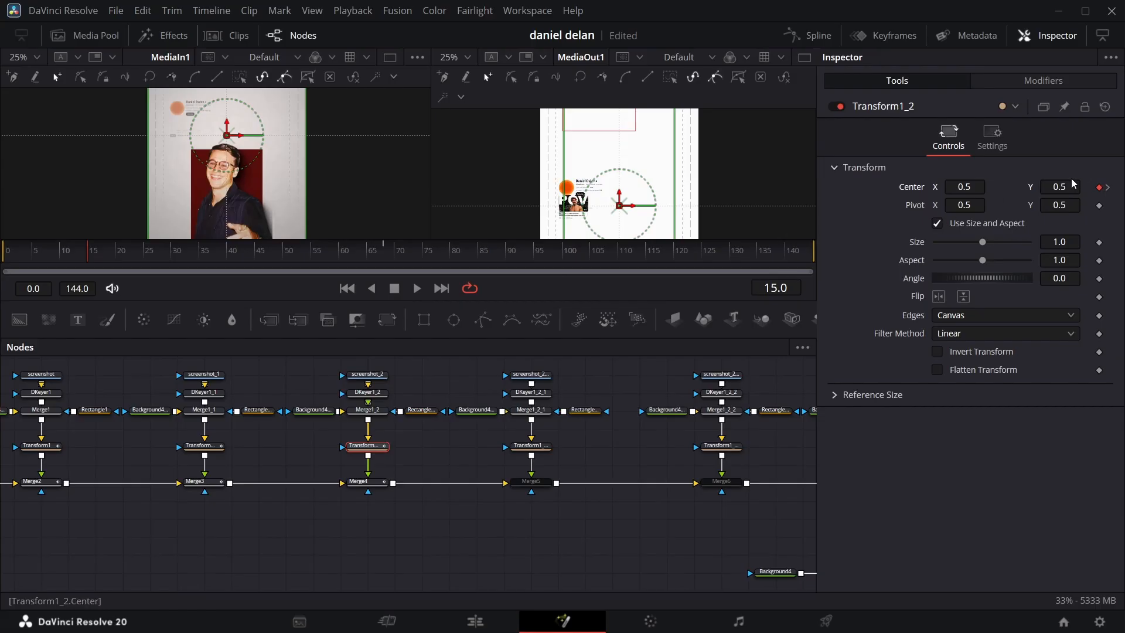
left_click_drag(1071, 184, 1012, 184)
Step: Set Merge4's blend to 0.0 at frame 15 and preview the video thumbnail's fade-in
left_click(357, 485)
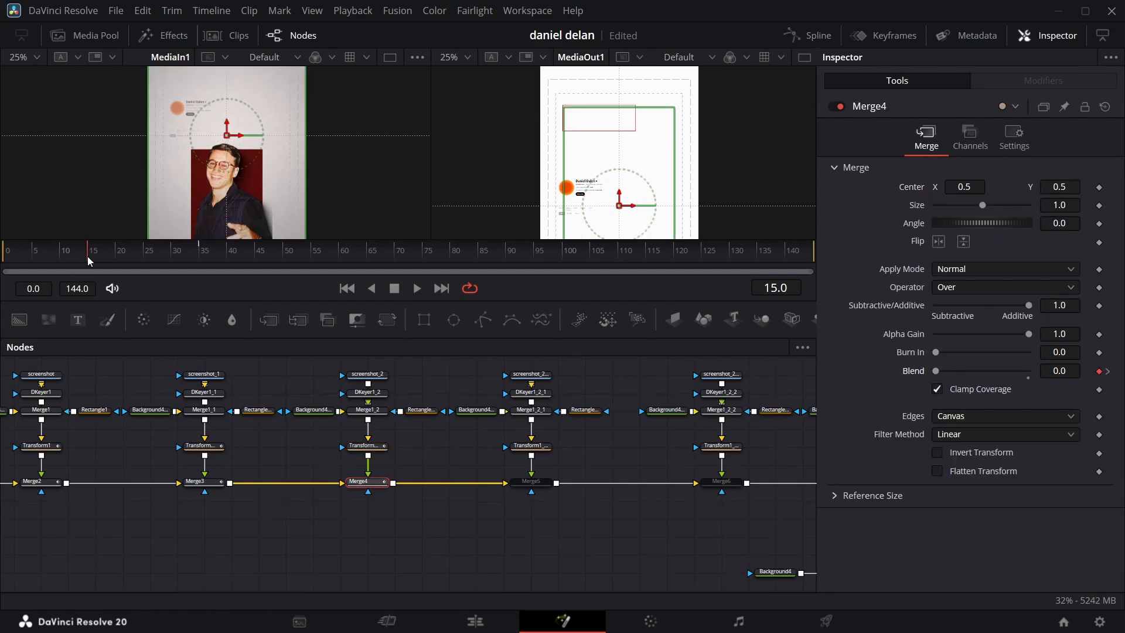
left_click_drag(86, 255, 194, 244)
Step: Apply Out Cubic easing to Transform1_2's center animation curve
left_click(366, 447)
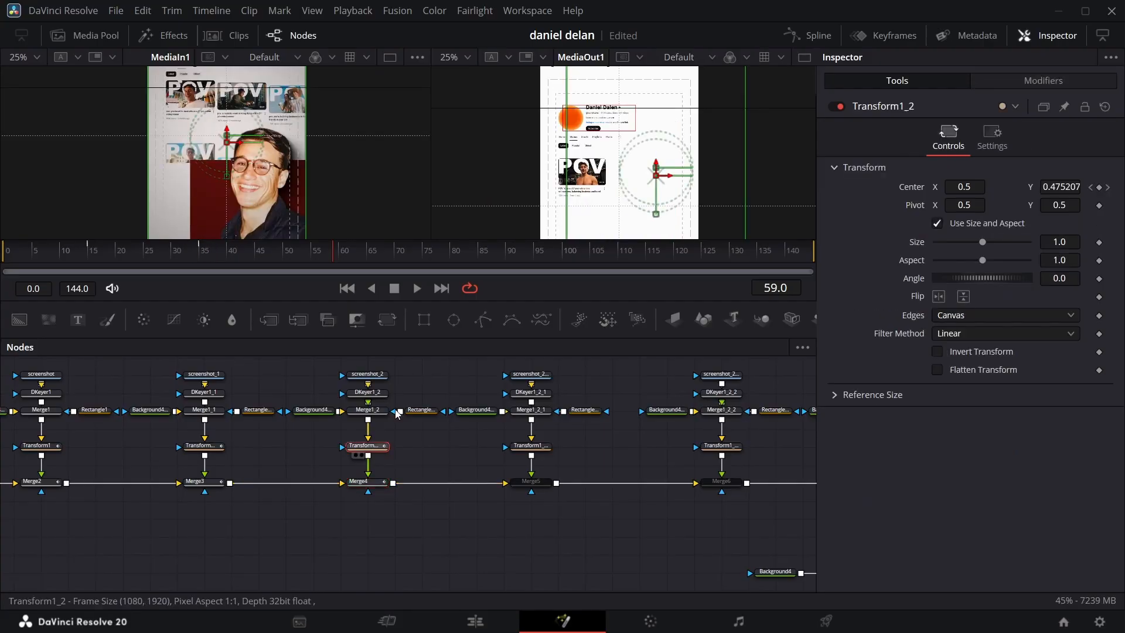
left_click(809, 36)
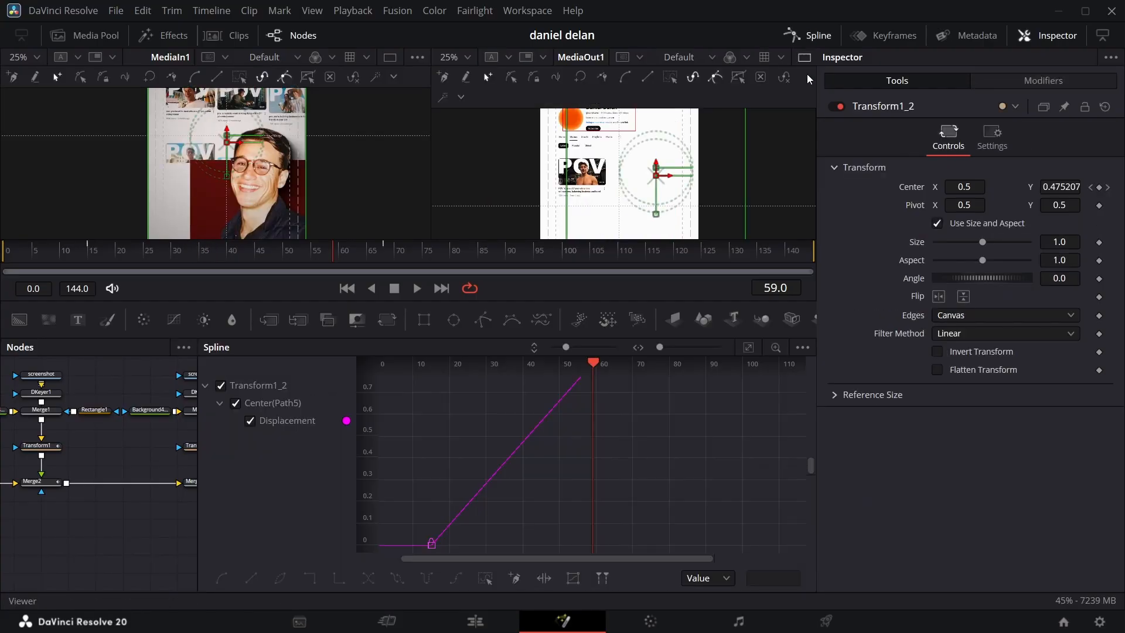
left_click(748, 348)
right_click(580, 483)
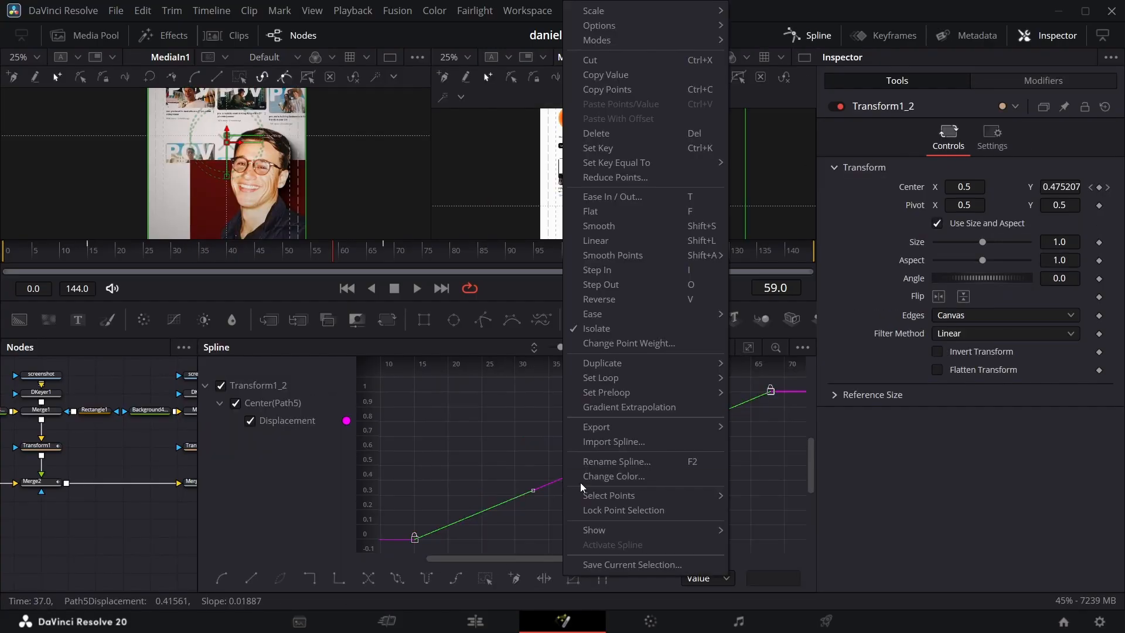
mouse_move(674, 315)
left_click(762, 357)
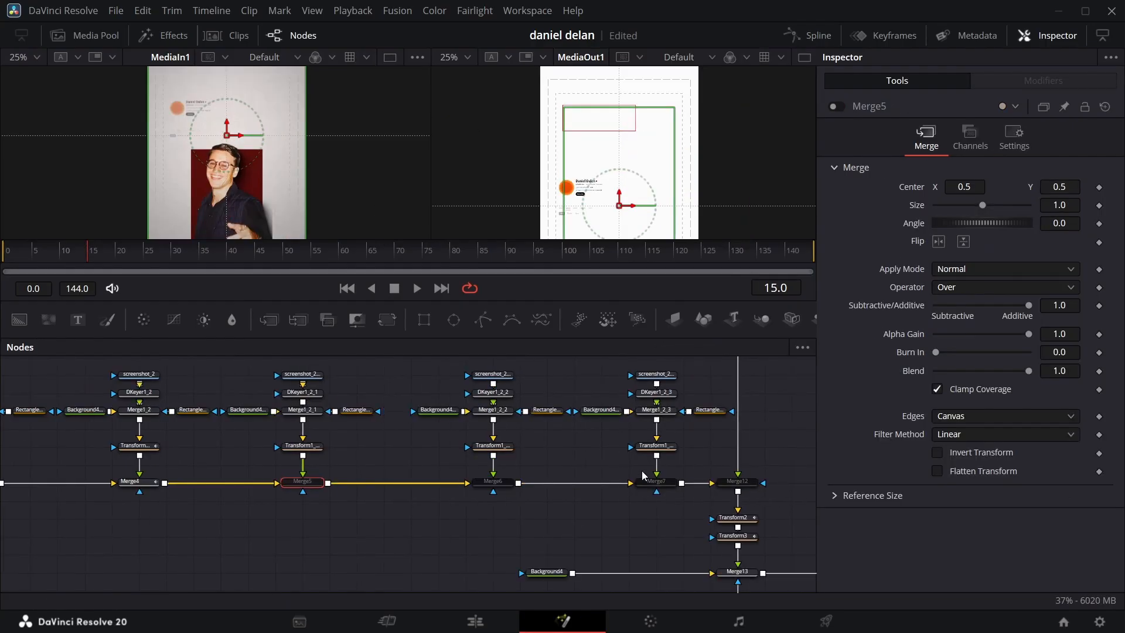
Step: Enable Merge5 and keyframe Transform1_2_1's center at frames 20 and 75 with Y at 0.5
scroll(399, 391, "left", 3)
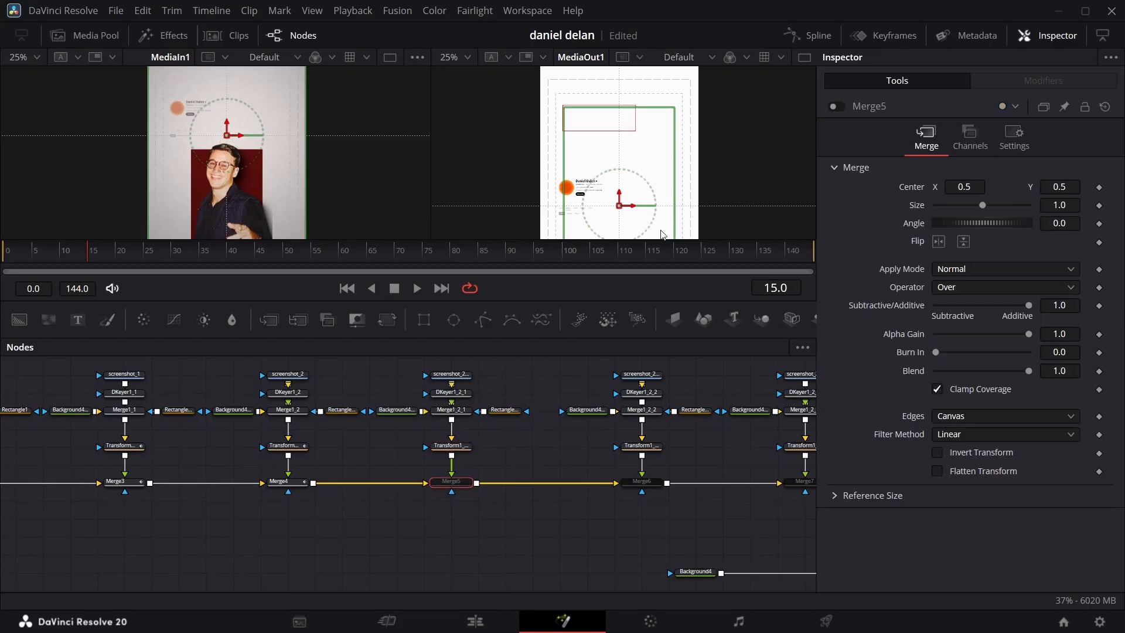
left_click(836, 106)
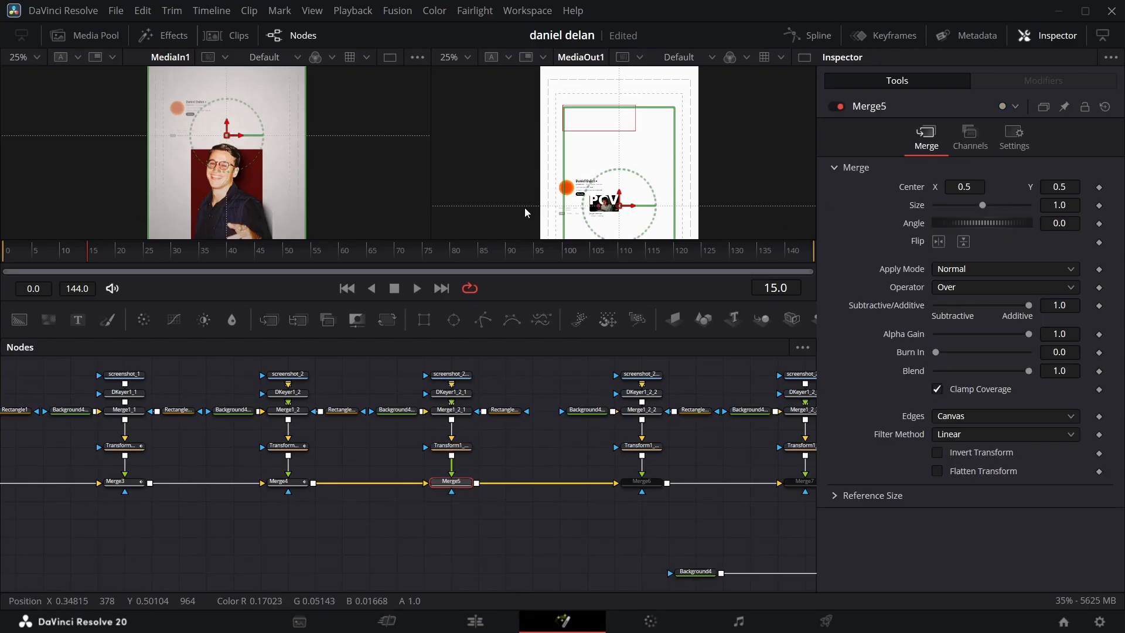
left_click(118, 260)
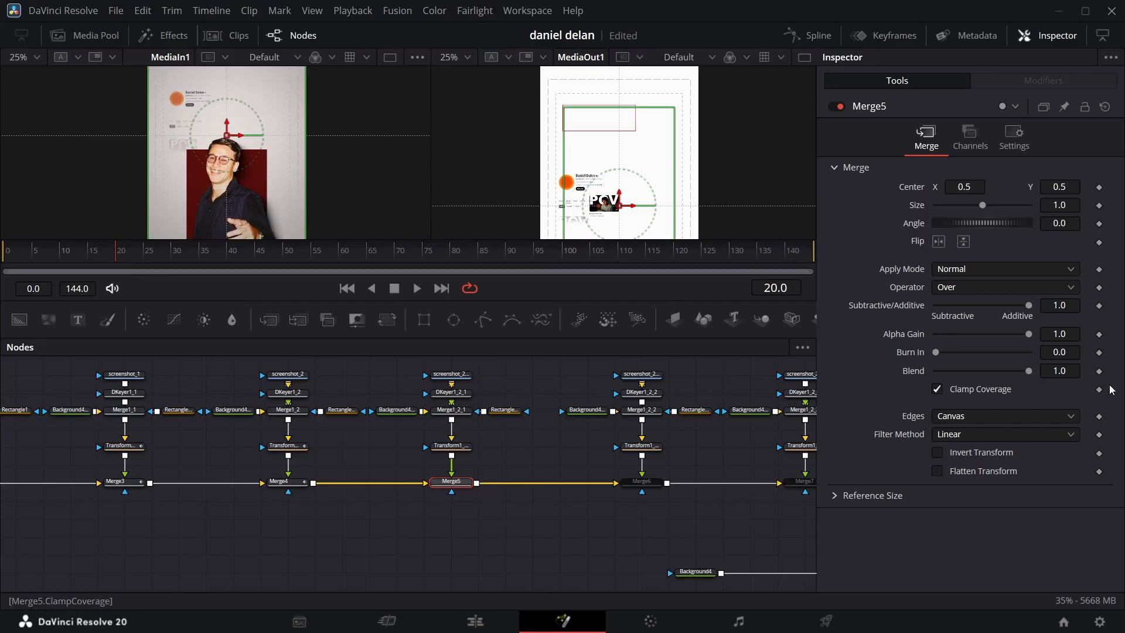
left_click(450, 446)
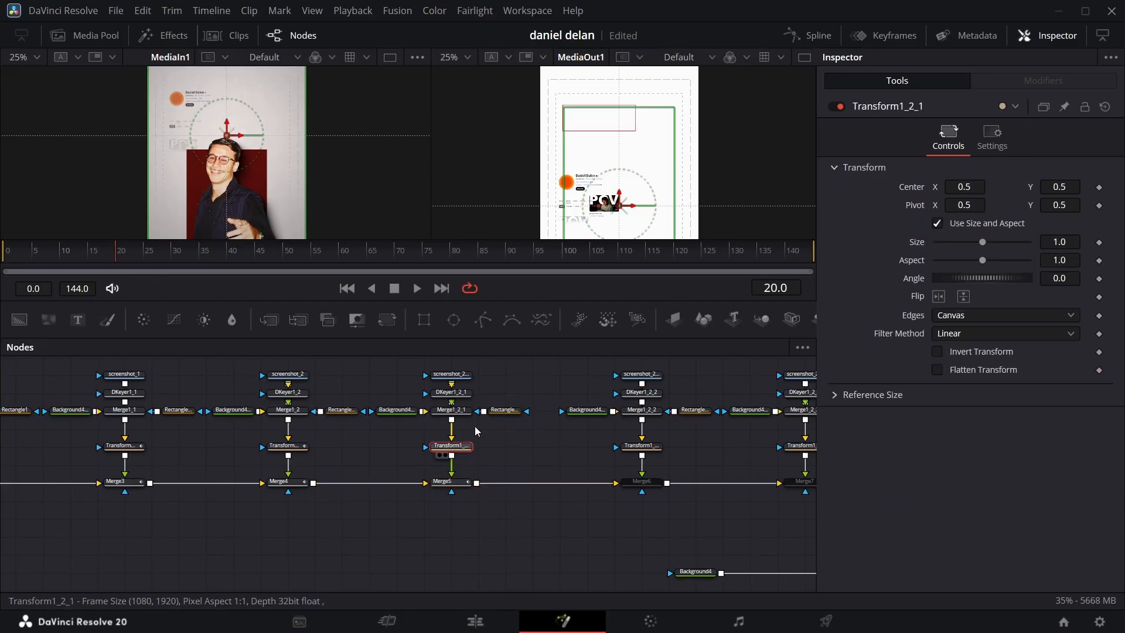
left_click(1100, 188)
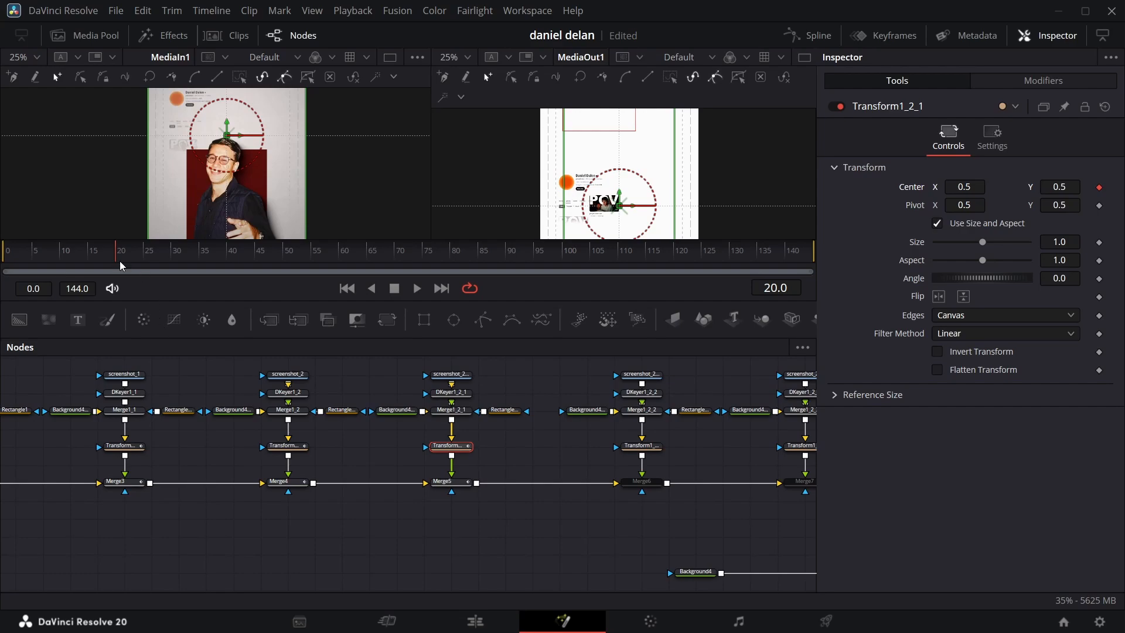
left_click_drag(122, 265, 200, 264)
left_click(449, 482)
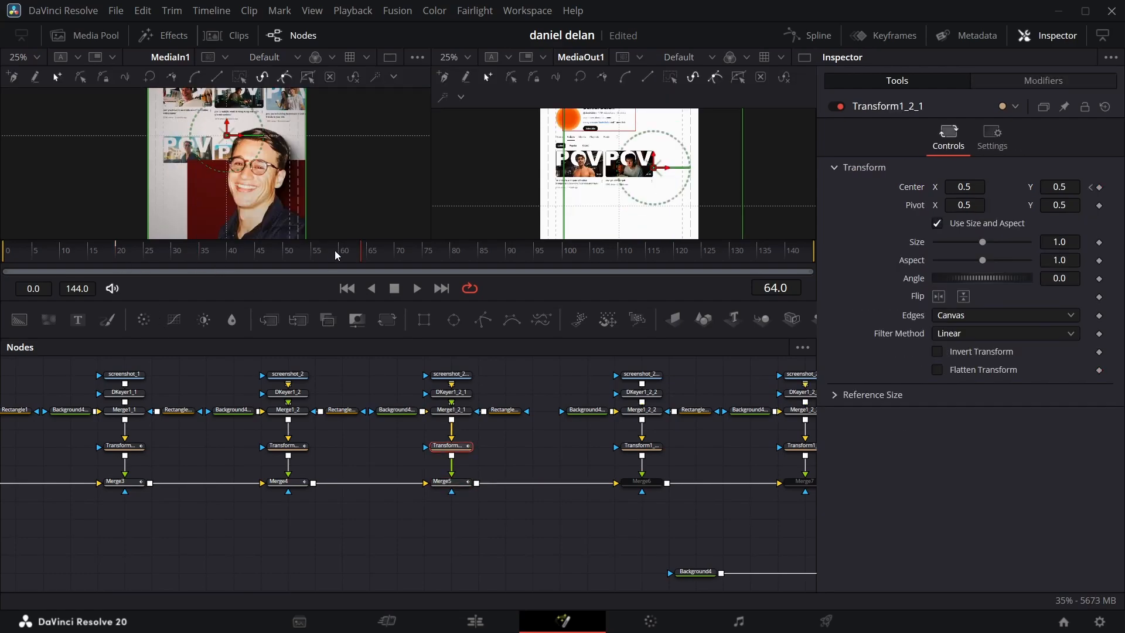
left_click_drag(369, 254, 423, 254)
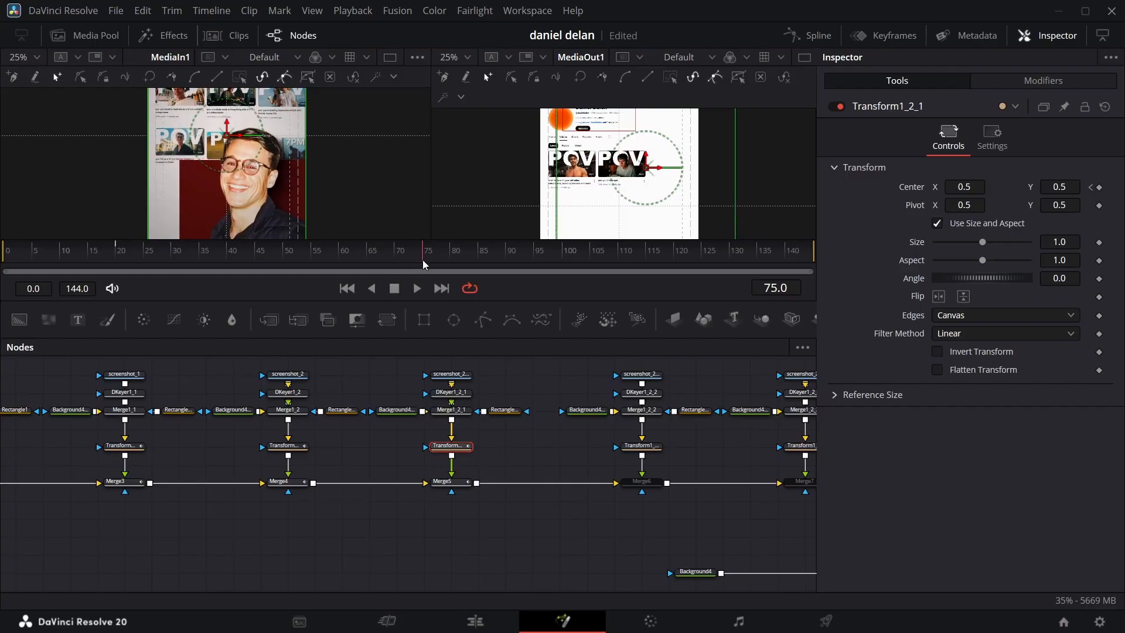
left_click(1099, 189)
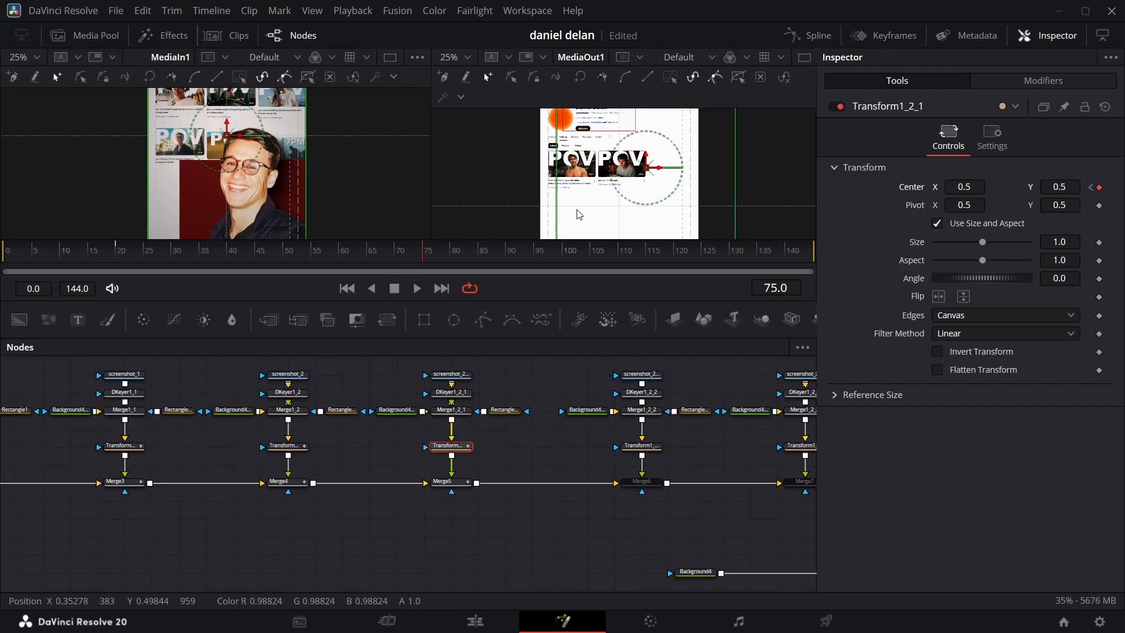
Step: Set Transform1_2_1's center Y to 0.354 at frame 20, and keyframe Merge5's blend at frame 35 and at frame 20 with 0.0
key("alt+bracketleft")
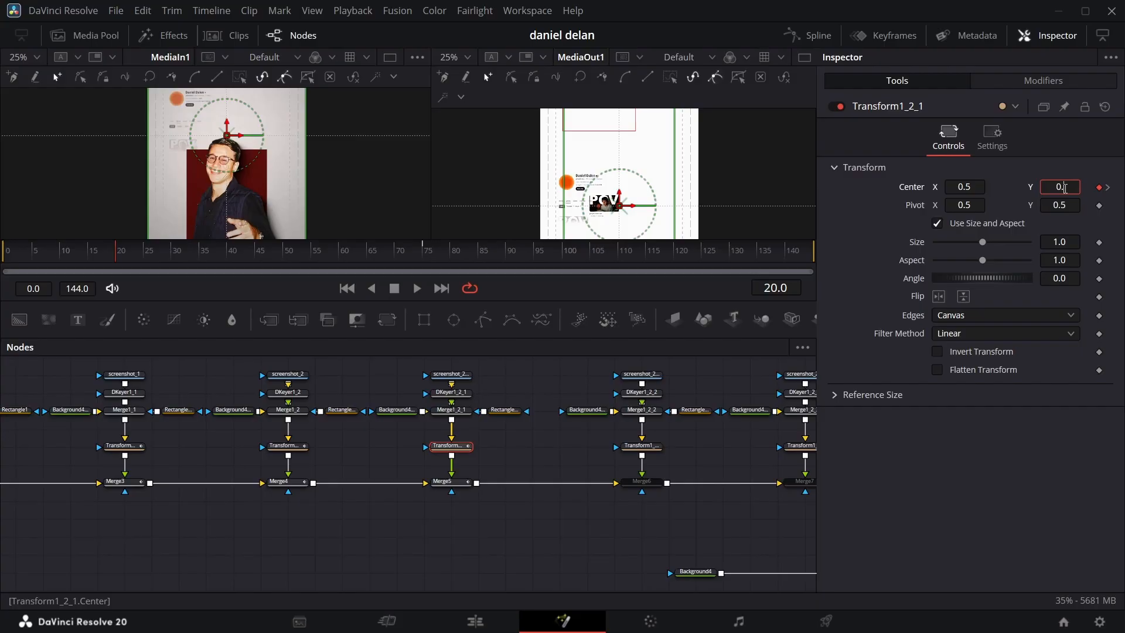
key("Return")
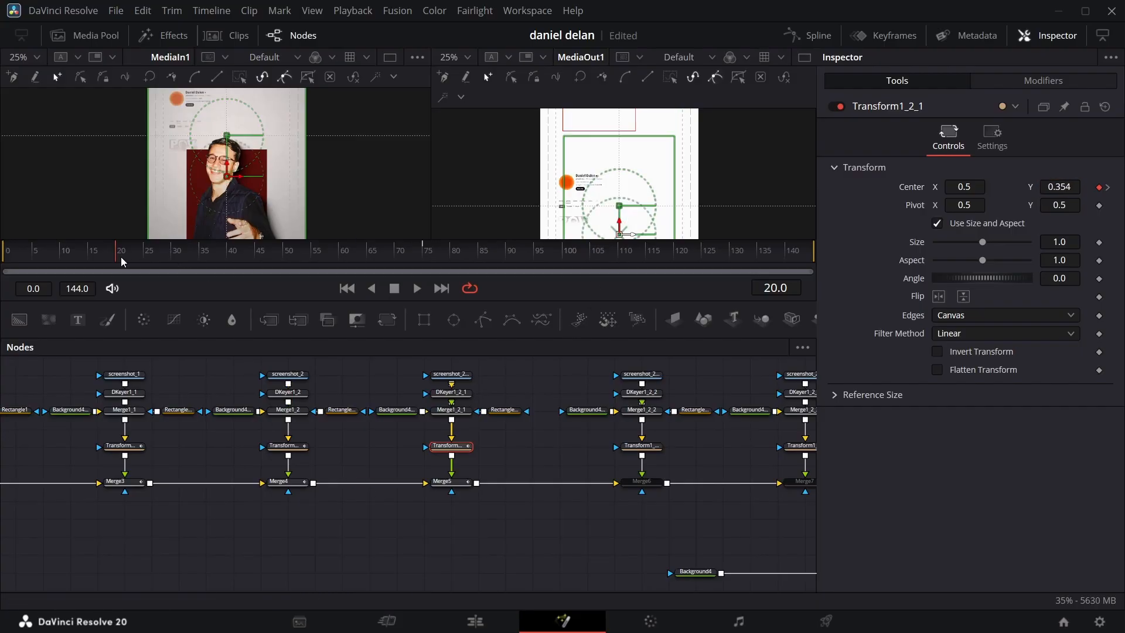
left_click_drag(121, 256, 268, 237)
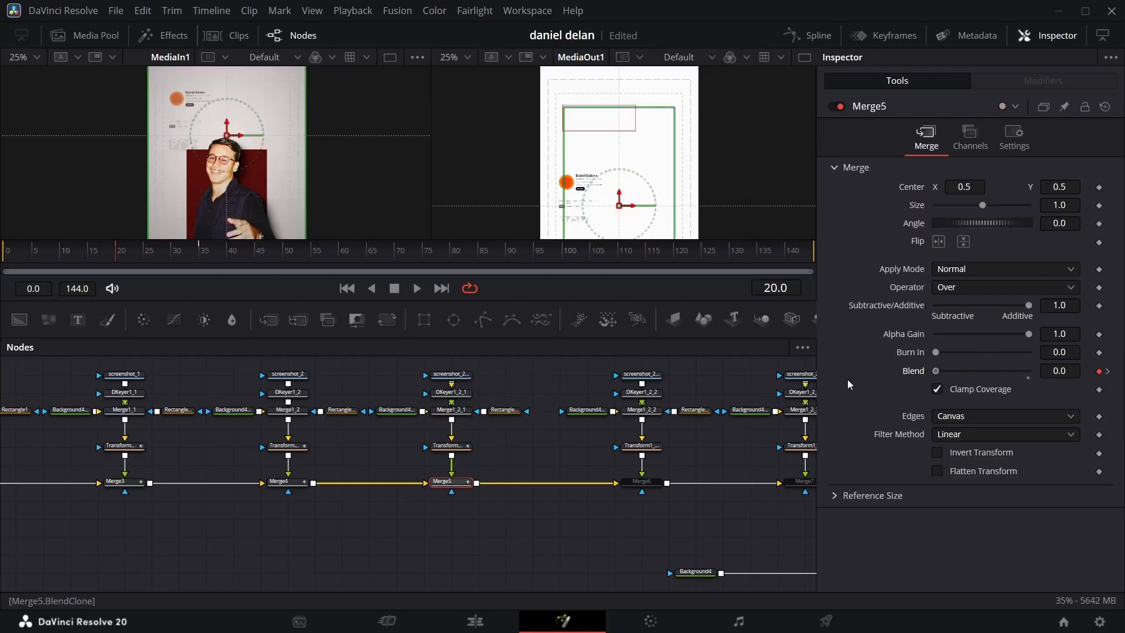
Step: Apply Out Cubic easing to Transform1_2_1's center animation curve
left_click(448, 446)
left_click(807, 35)
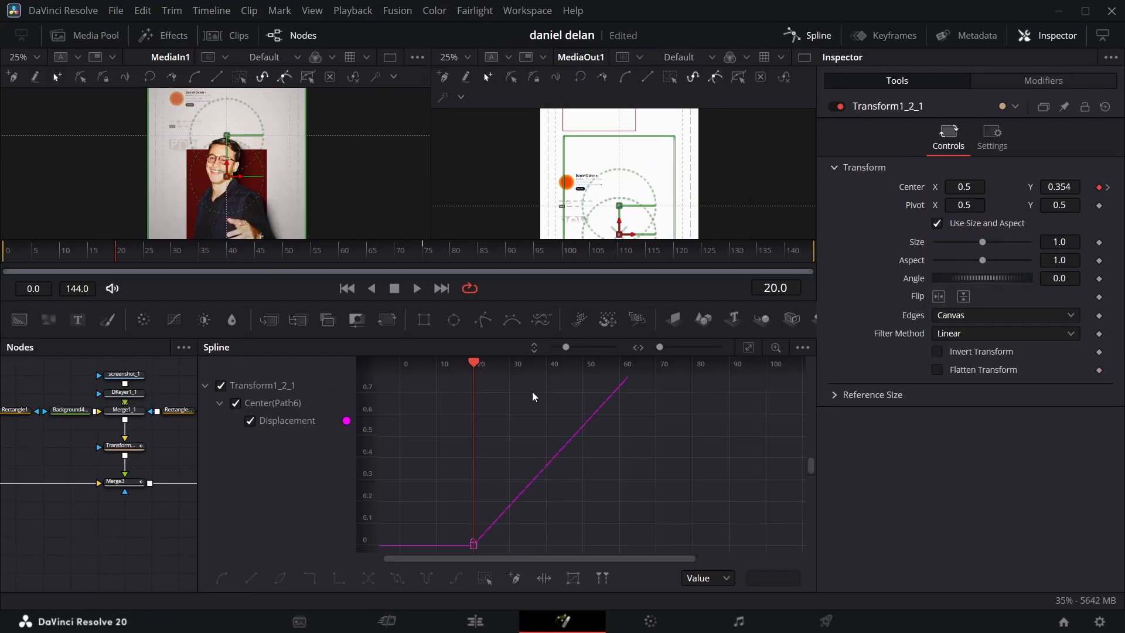
left_click(748, 347)
key("ctrl+a")
right_click(537, 490)
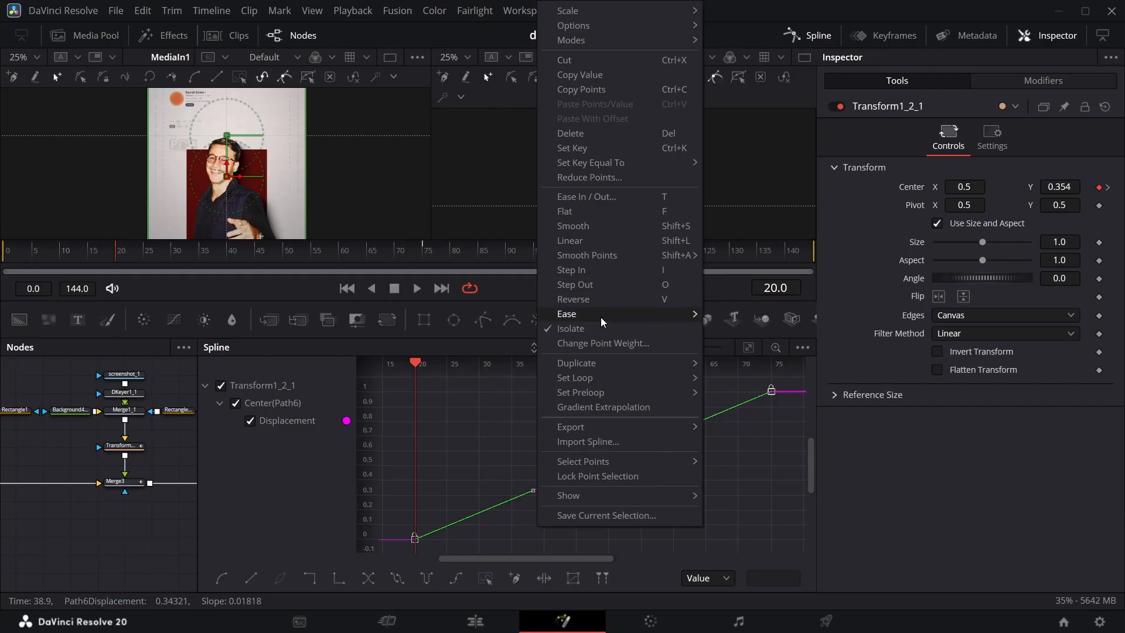
mouse_move(600, 315)
left_click(765, 382)
Step: Enable Merge6 with a blend keyframe at frame 30, and keyframe Transform1_2_2's center at frames 30 and 80
left_click_drag(140, 256, 279, 255)
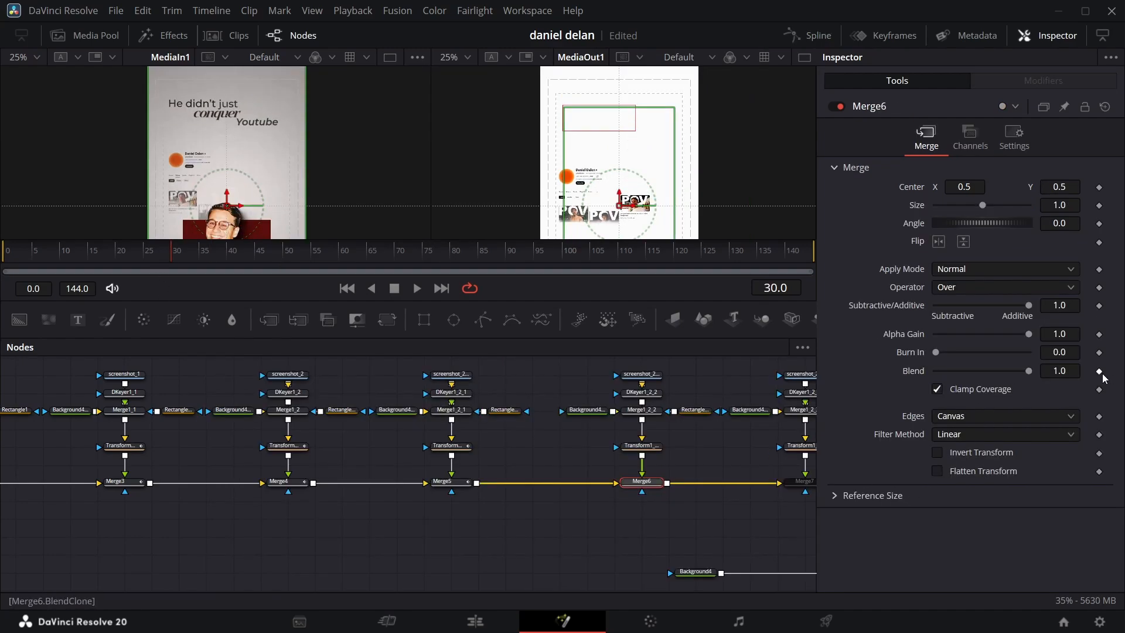
left_click(1100, 372)
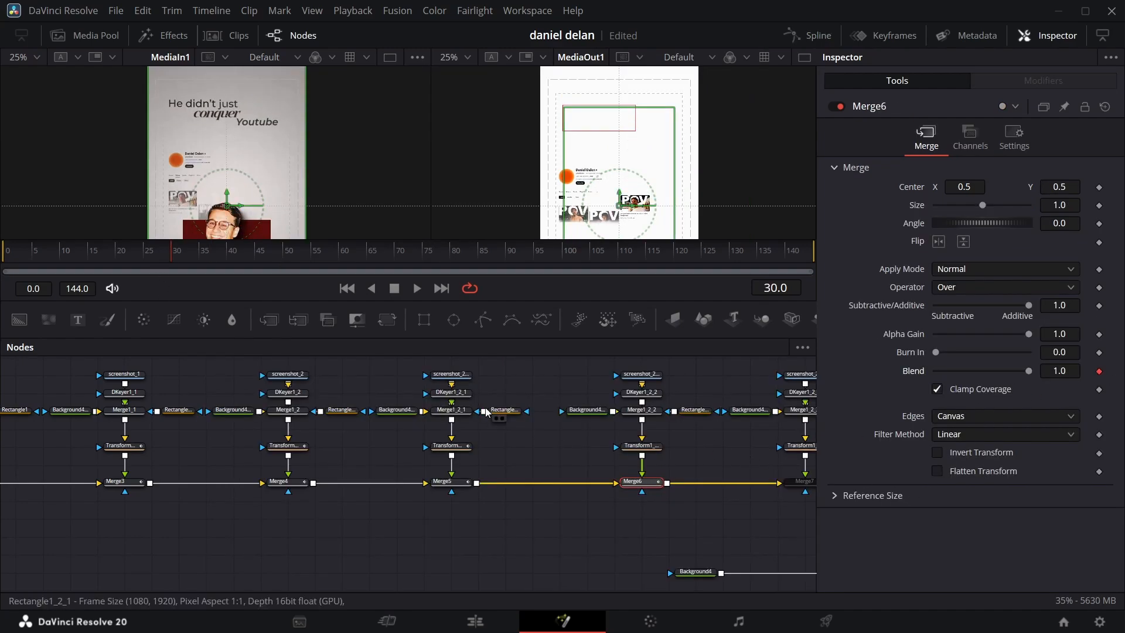
left_click(642, 446)
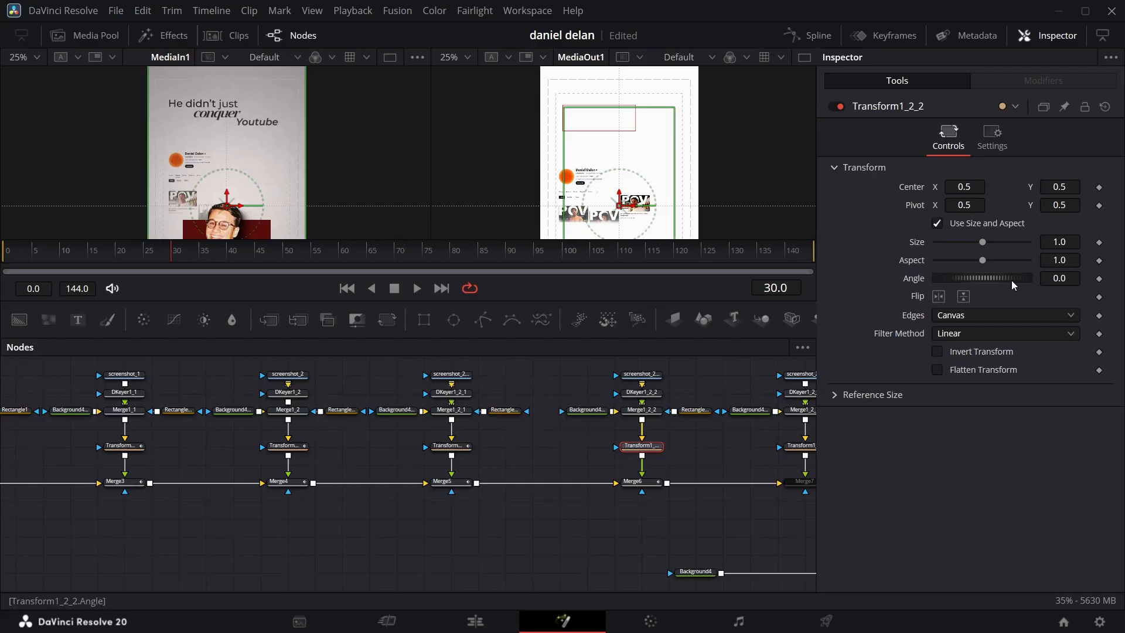
left_click(1100, 187)
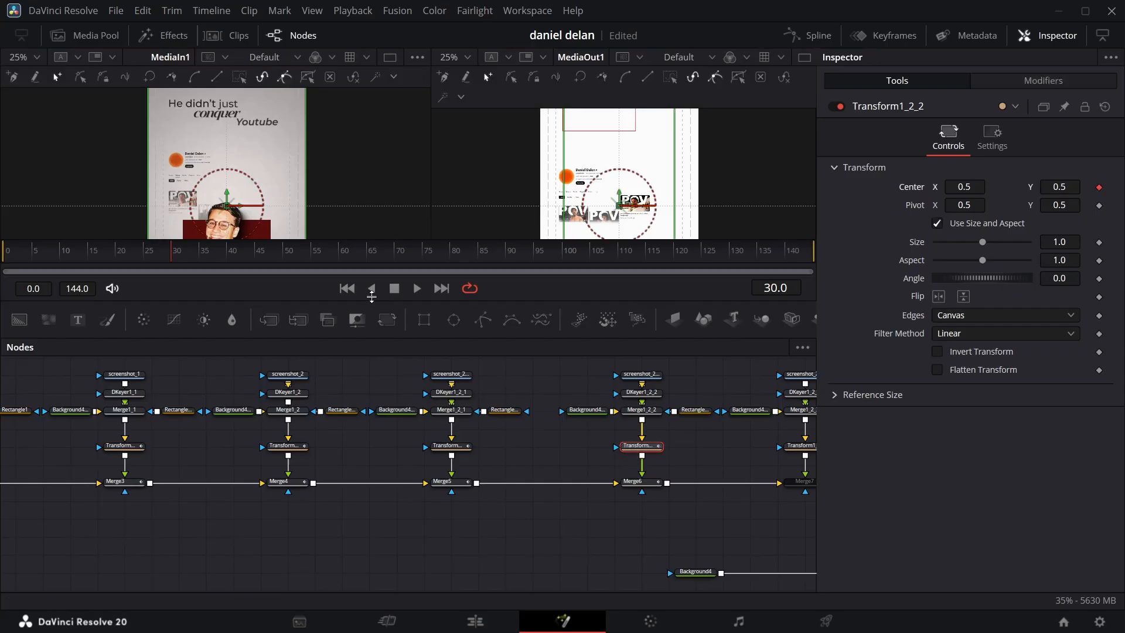
left_click_drag(195, 265, 457, 281)
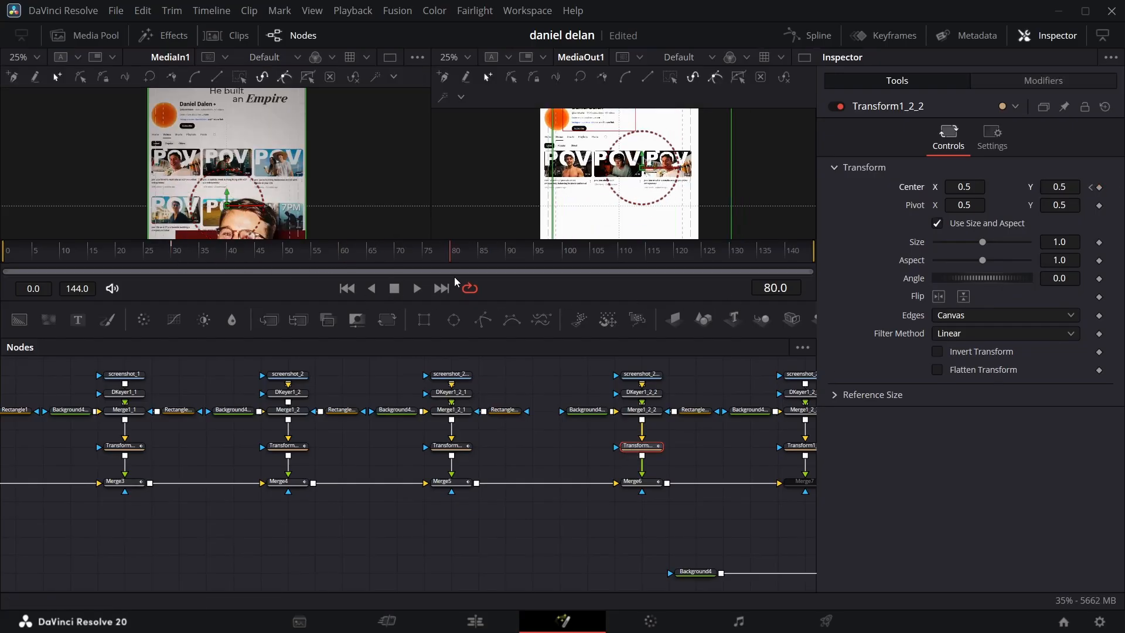
left_click(1099, 188)
Step: Keyframe Merge6's blend at frame 45 with 1.0 and set it to 0.0 at frame 30
left_click_drag(452, 262, 428, 263)
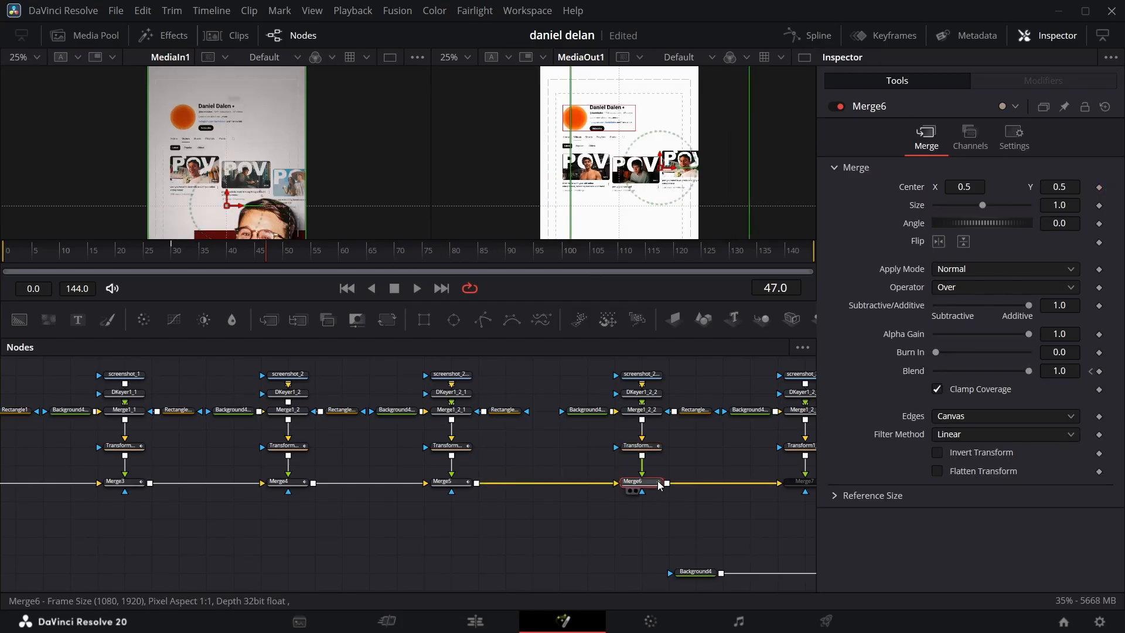
left_click(256, 253)
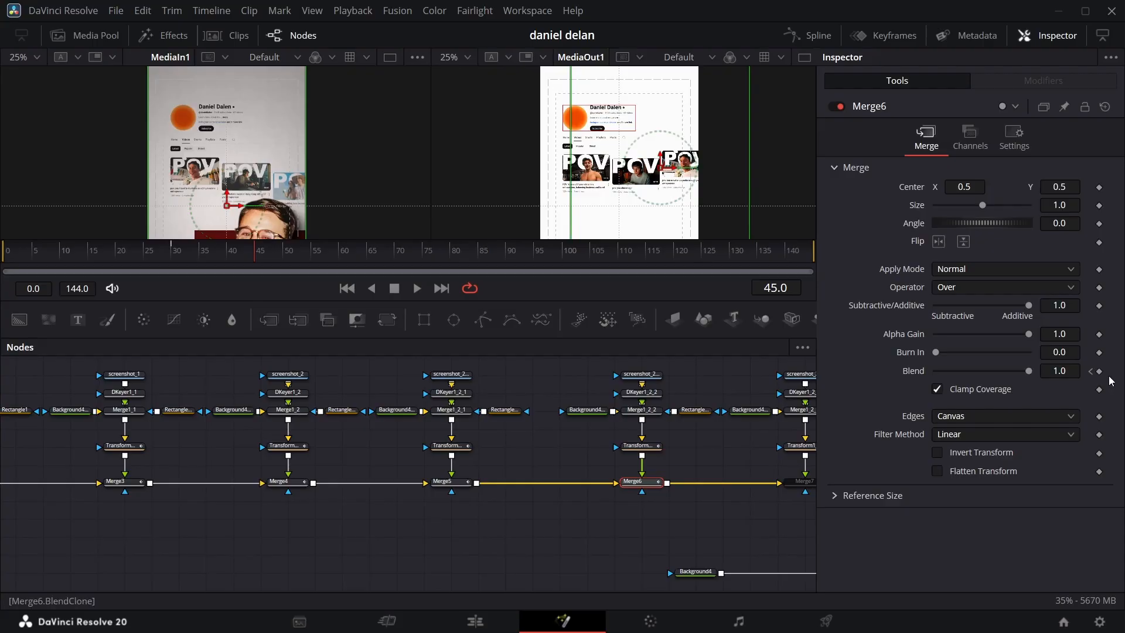
left_click(1092, 373)
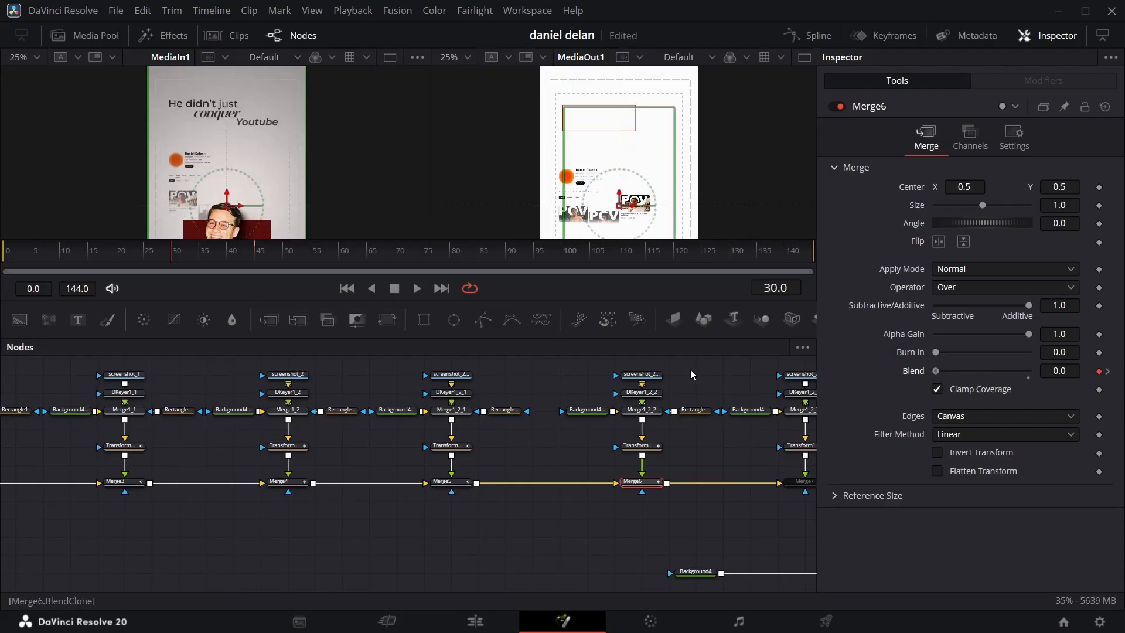
Step: Set Transform1_2_2's center Y to 0.354 at frame 30 and apply Out Cubic easing to its center curve
left_click(638, 446)
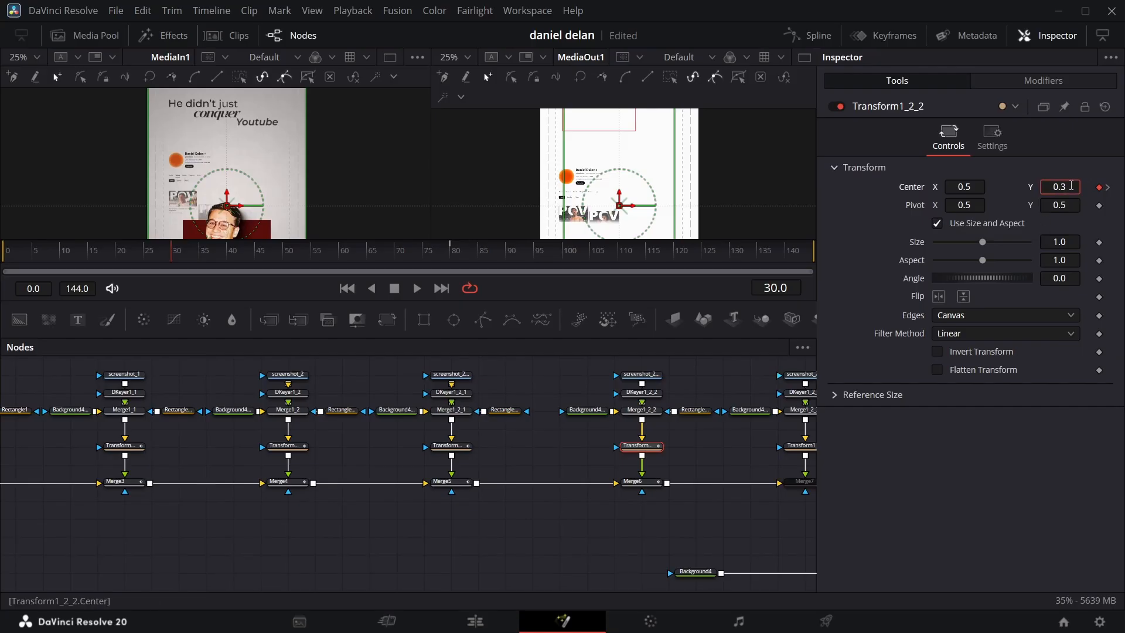
key("Return")
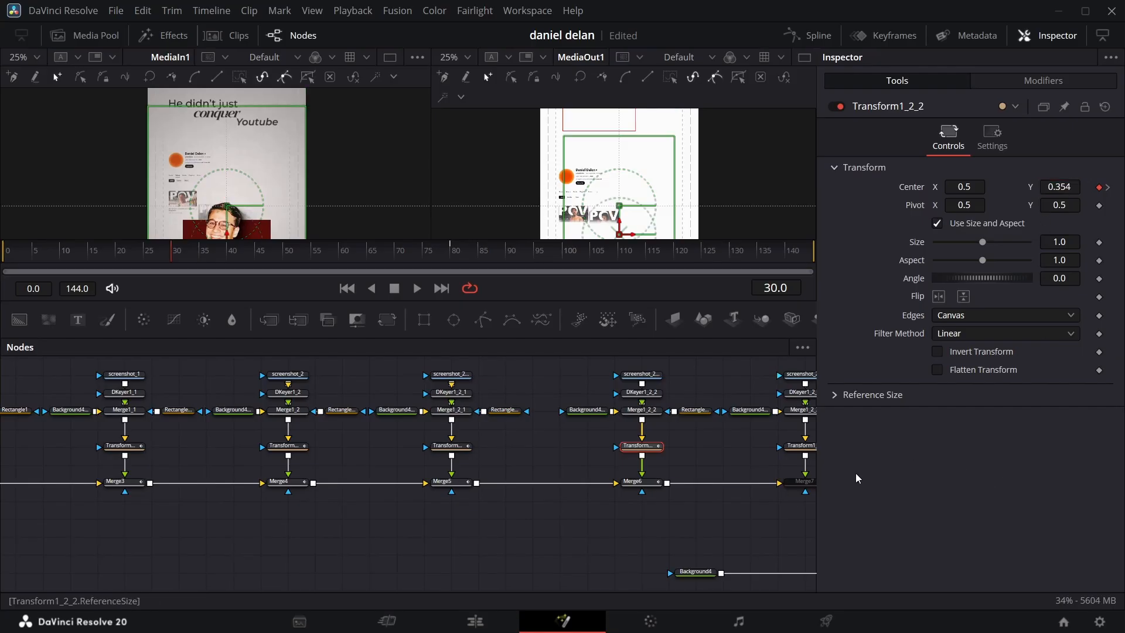
left_click(809, 36)
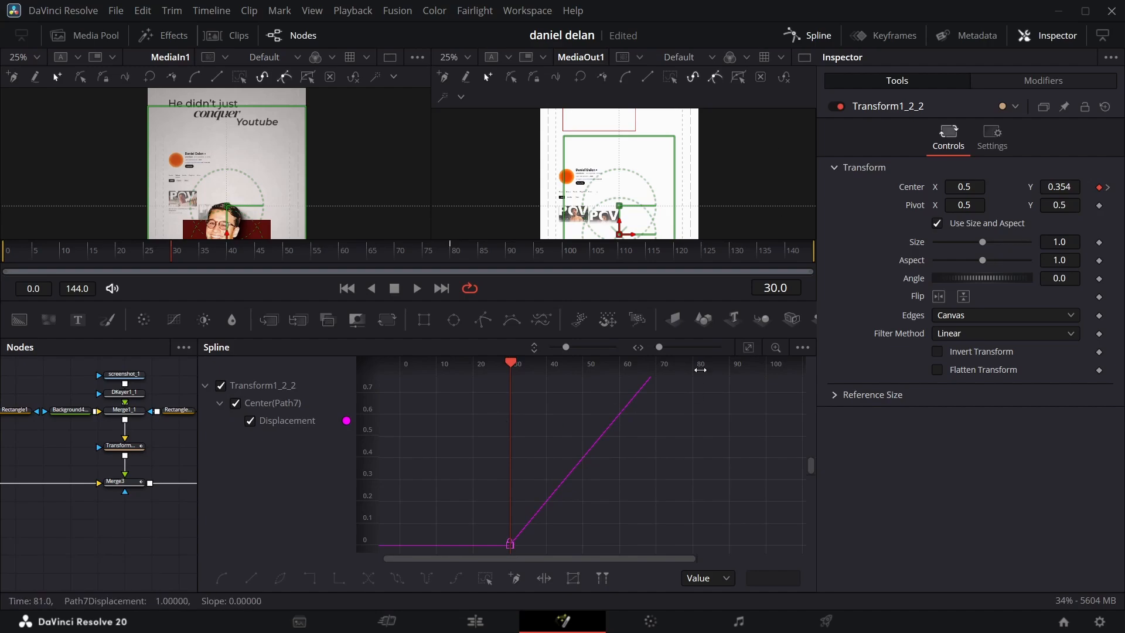
left_click(748, 347)
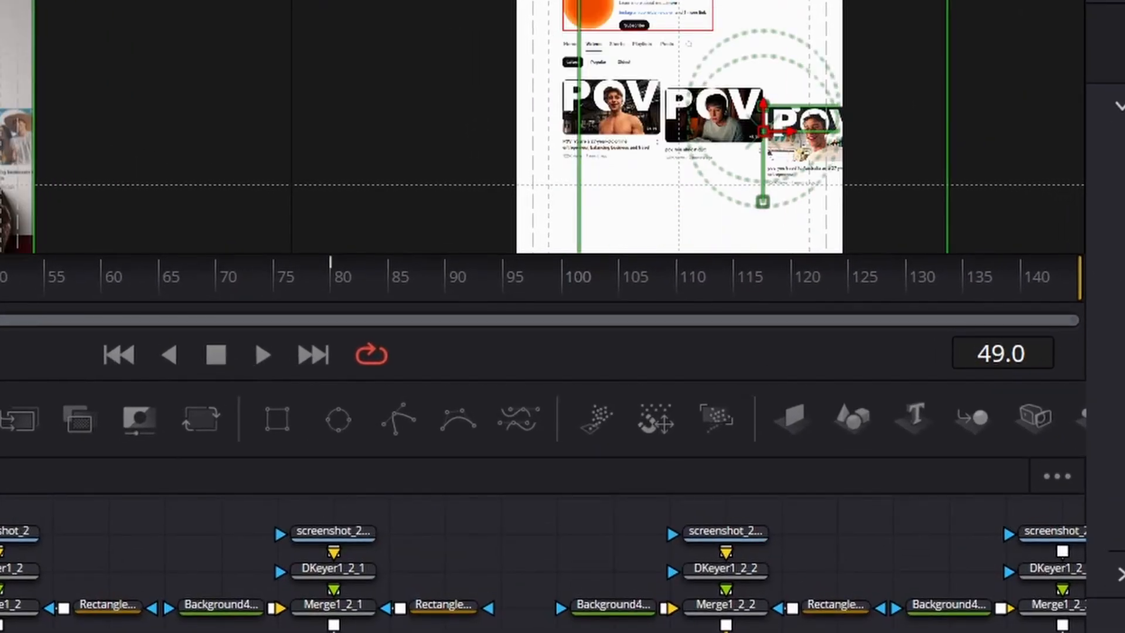
mouse_move(270, 243)
left_mouse_down()
mouse_move(214, 243)
mouse_move(263, 229)
left_mouse_up()
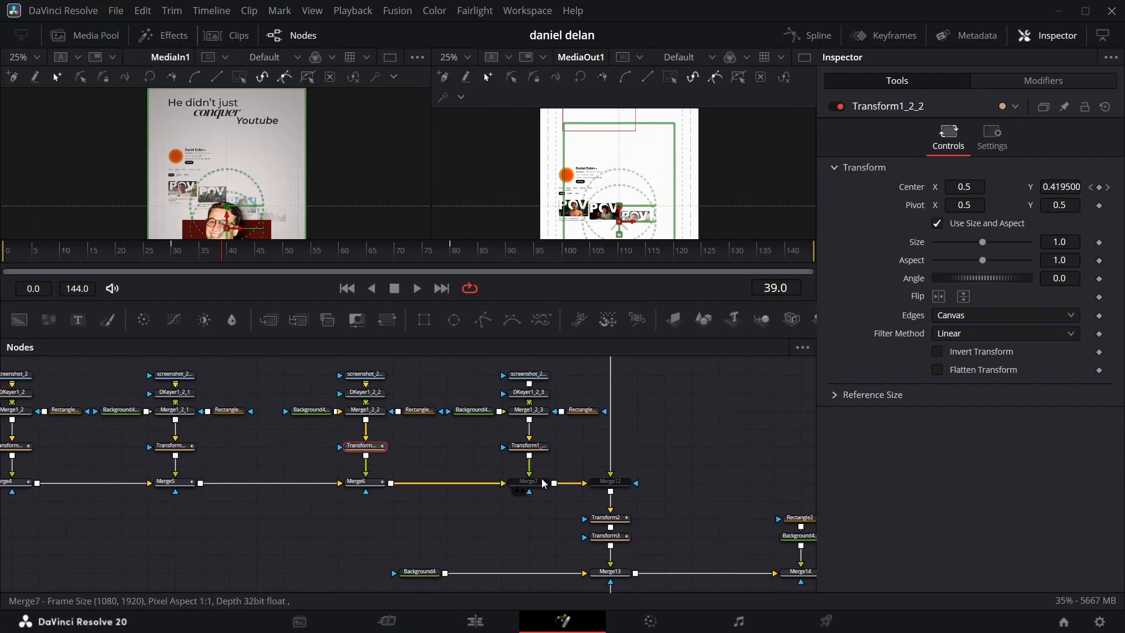
Step: Enable Merge7 and keyframe its blend at frames 35 and 65
left_click(540, 484)
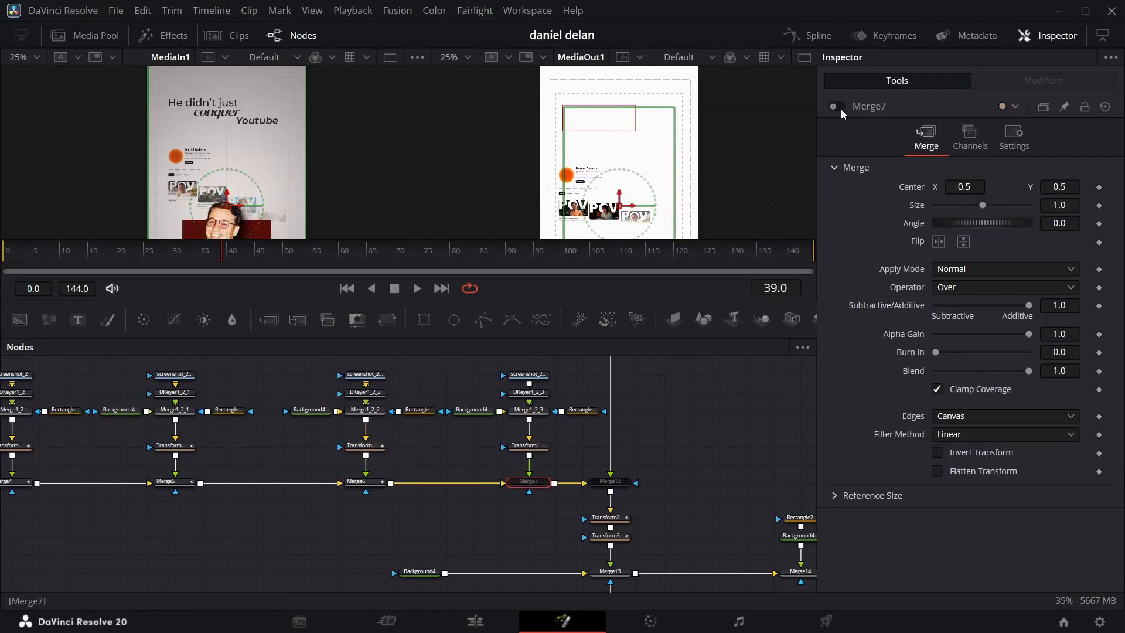
left_click(838, 108)
left_click(201, 245)
left_click(1099, 372)
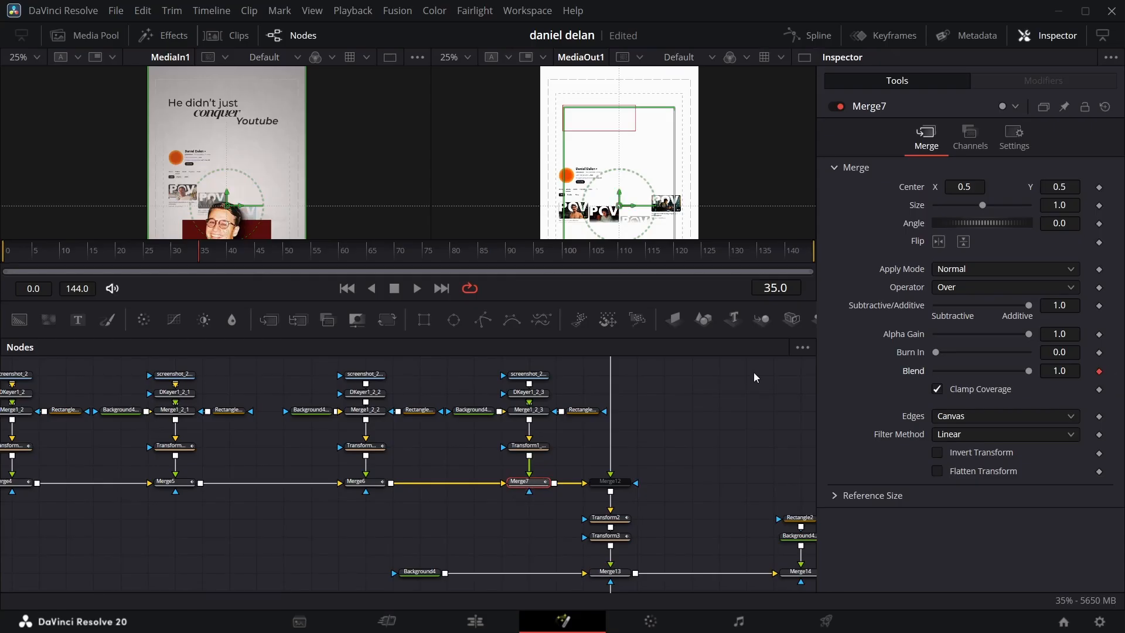
left_click_drag(271, 254, 317, 256)
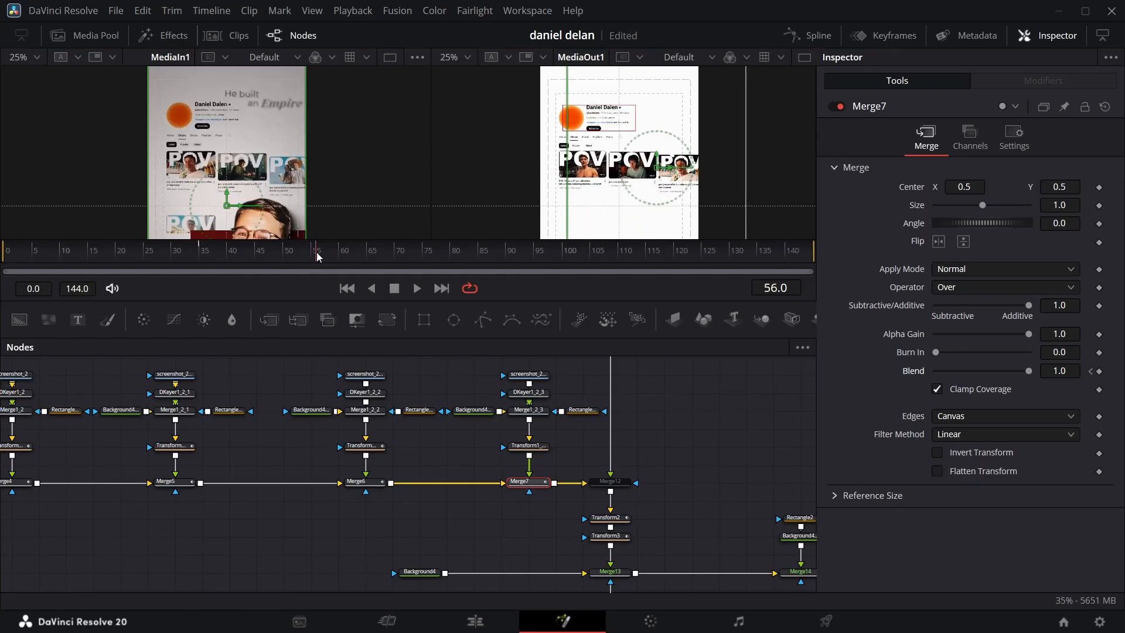
left_click(1092, 371)
left_click(367, 253)
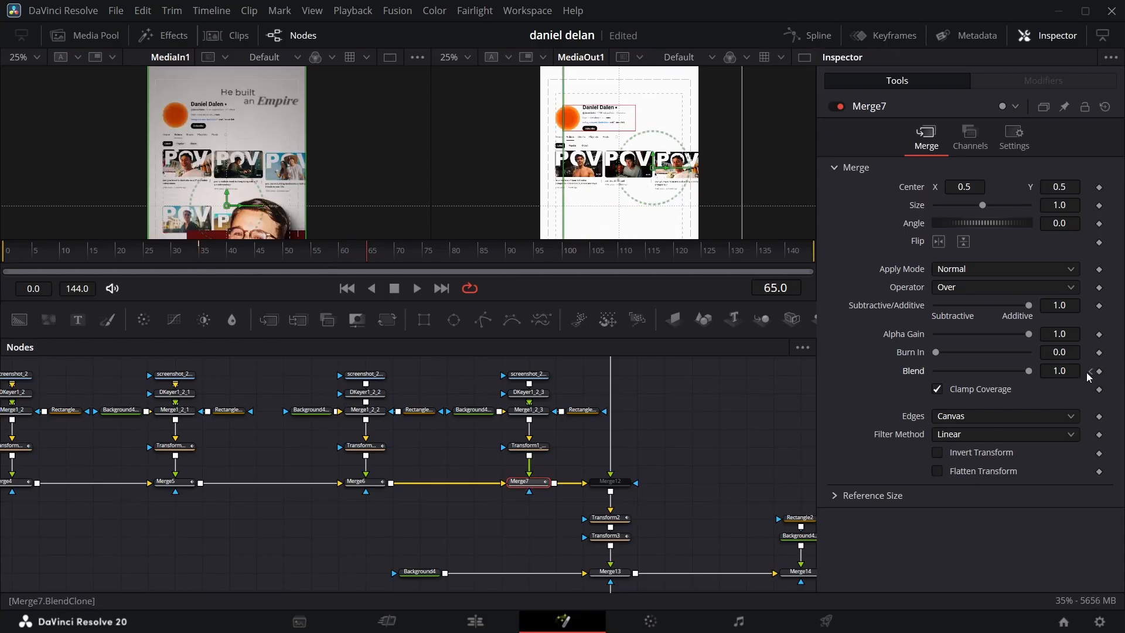
Step: Keyframe Transform1_2_3's center at frames 35 and 90
left_click(535, 448)
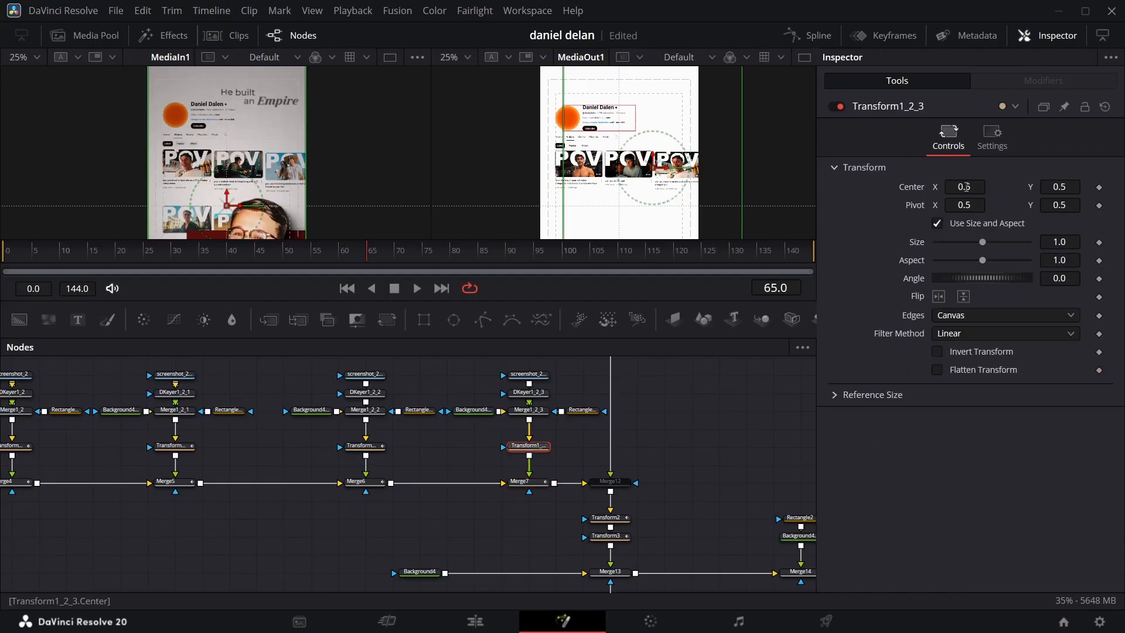
left_click(261, 256)
left_click(521, 482)
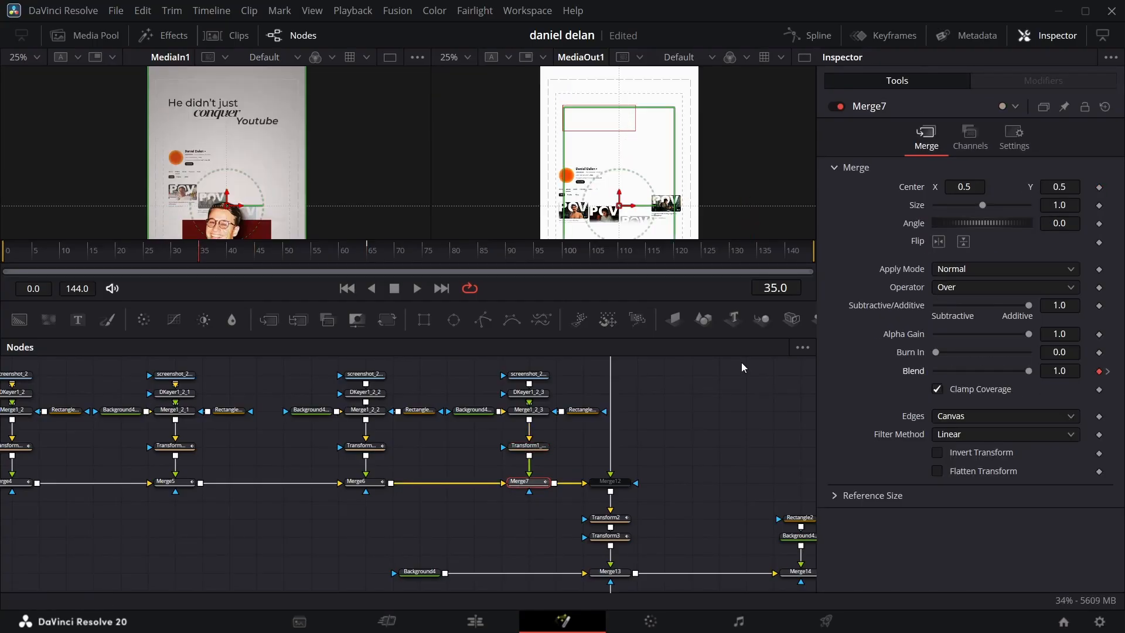
left_click(528, 447)
left_click(1100, 188)
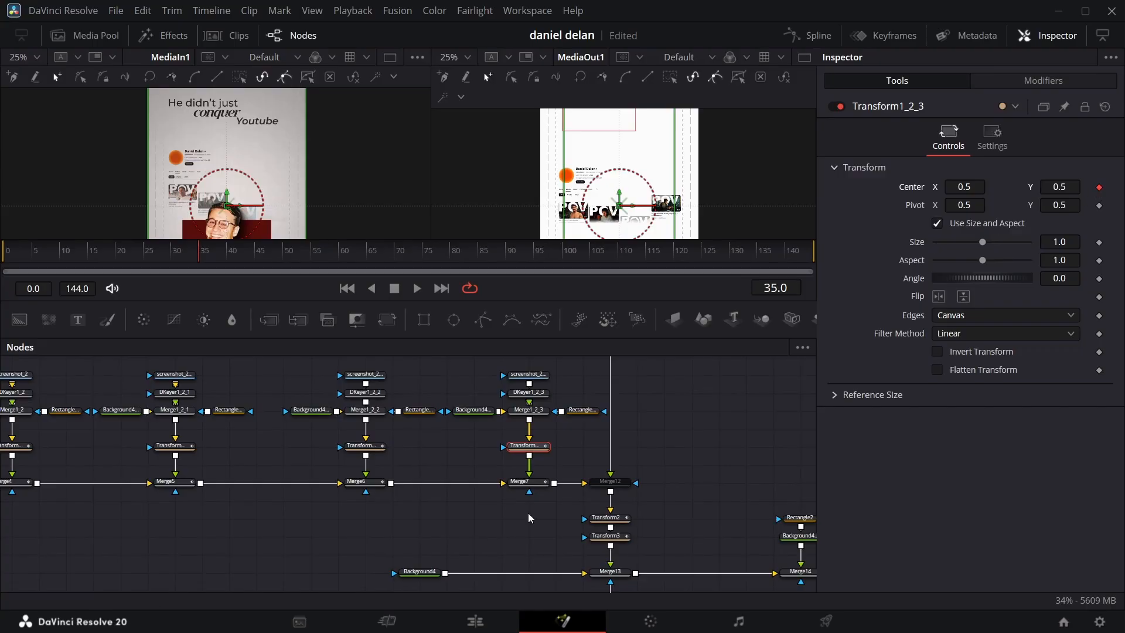
left_click_drag(221, 260, 507, 206)
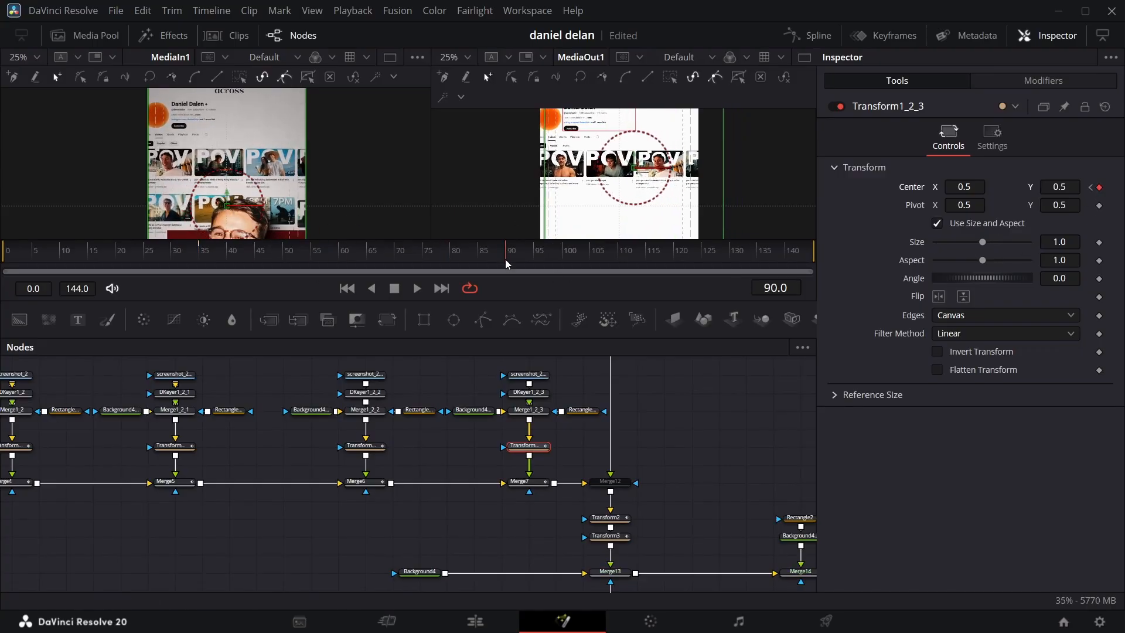
Step: At frame 35, lower Transform1_2_3's center Y and set Merge7's blend to 0.0, checking the fade and rise
left_click(201, 243)
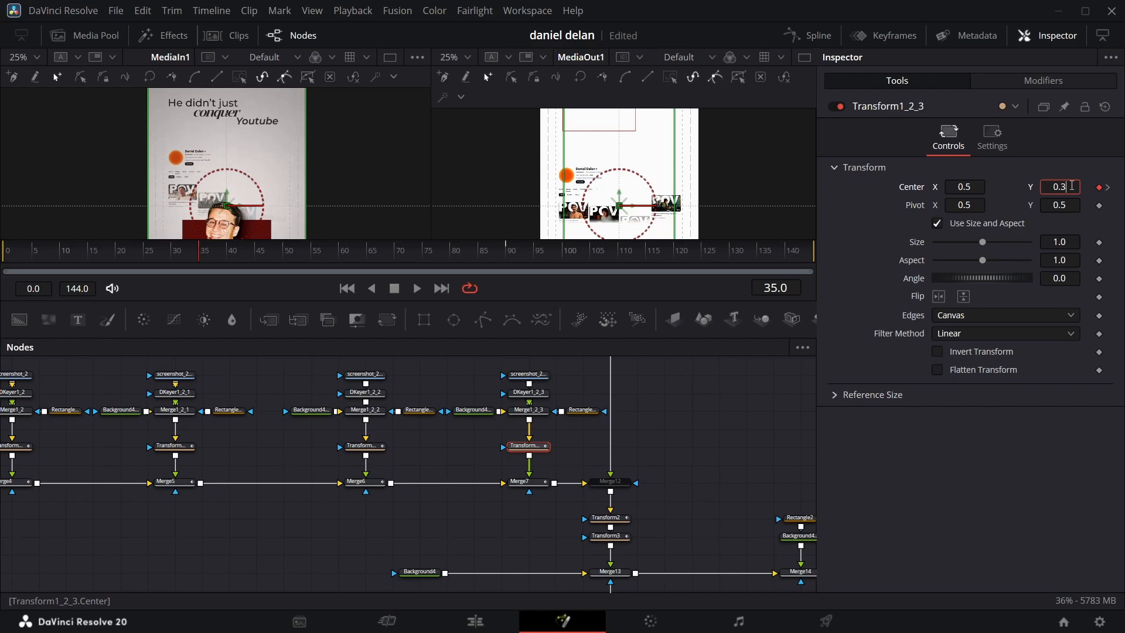
left_click(519, 481)
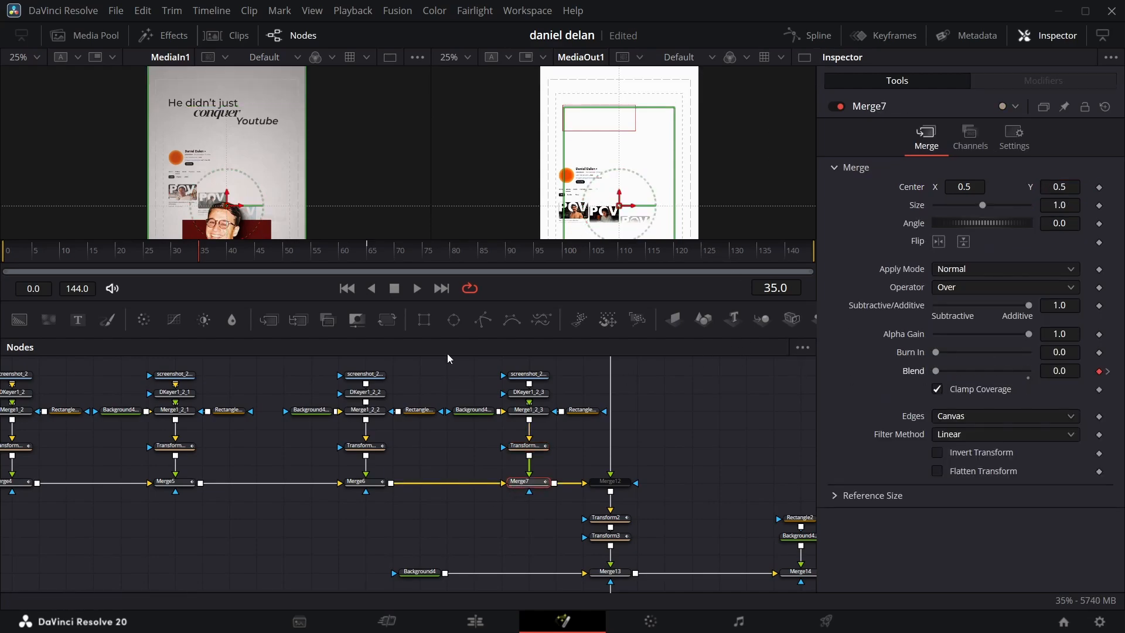
left_click_drag(200, 259, 313, 233)
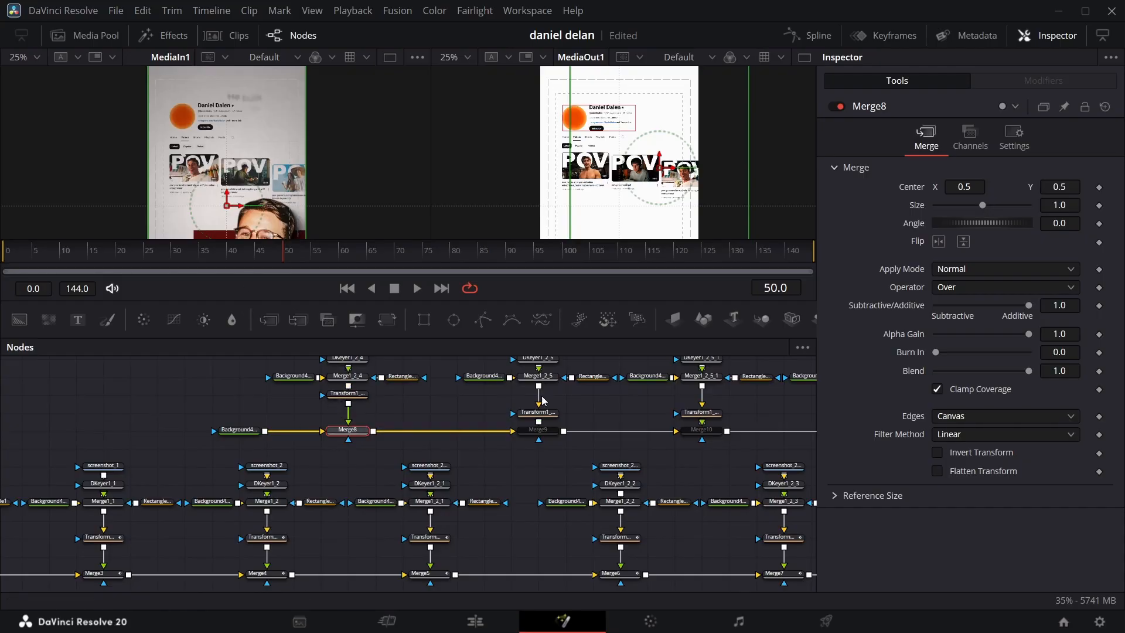
Step: Set Transform1_2_4's center Y to 0.35 at frame 52
scroll(223, 230, "down", 2)
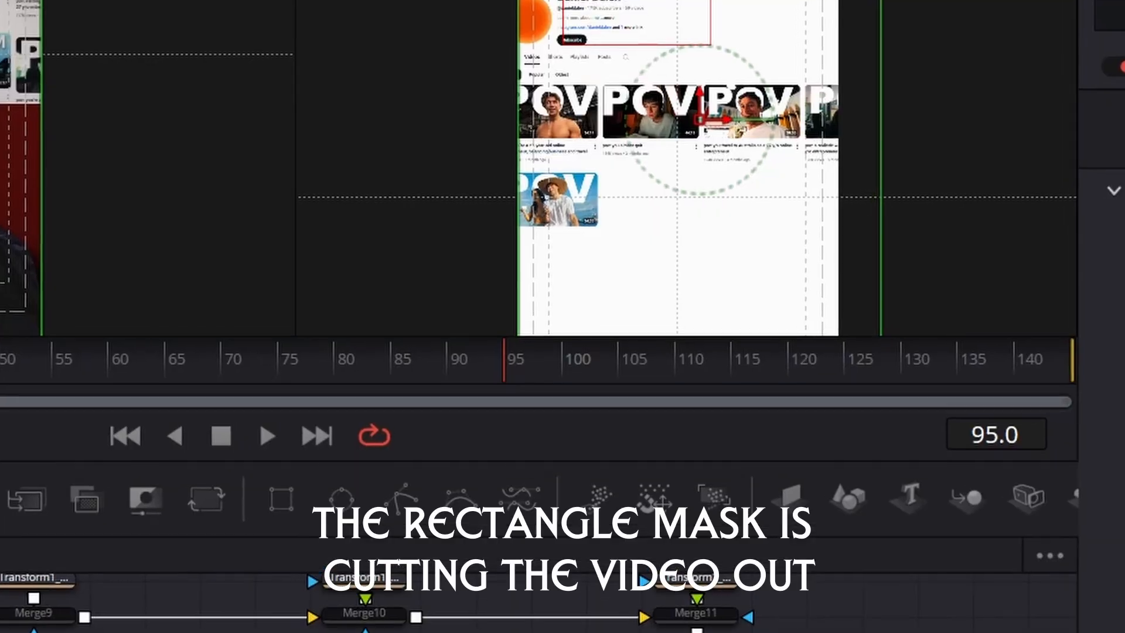
scroll(713, 260, "down", 3)
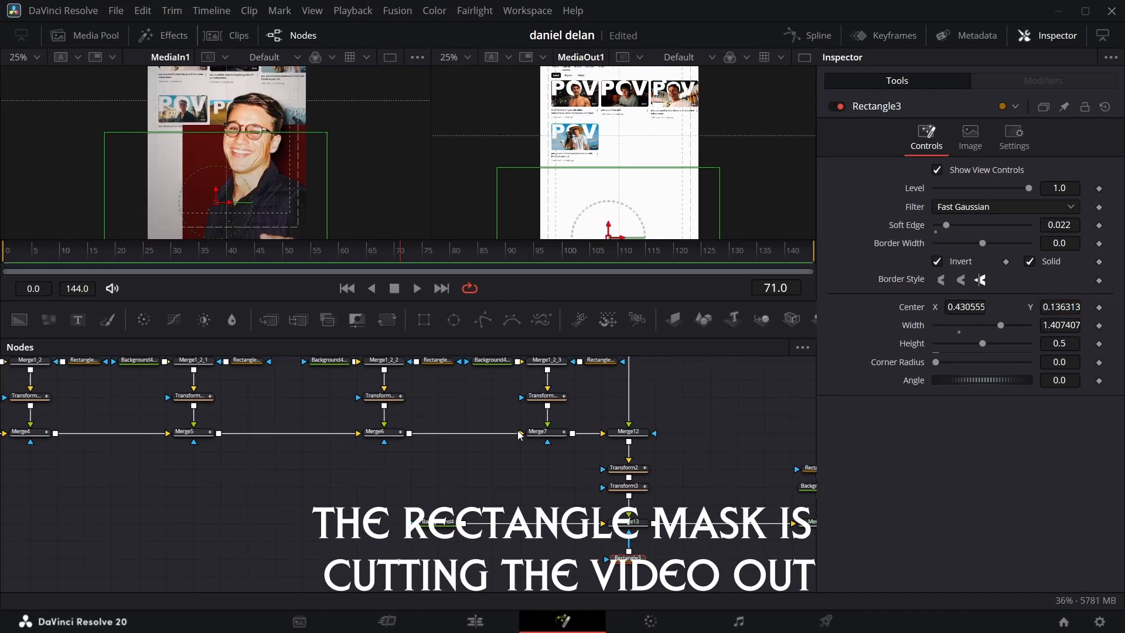
scroll(311, 497, "down", 2)
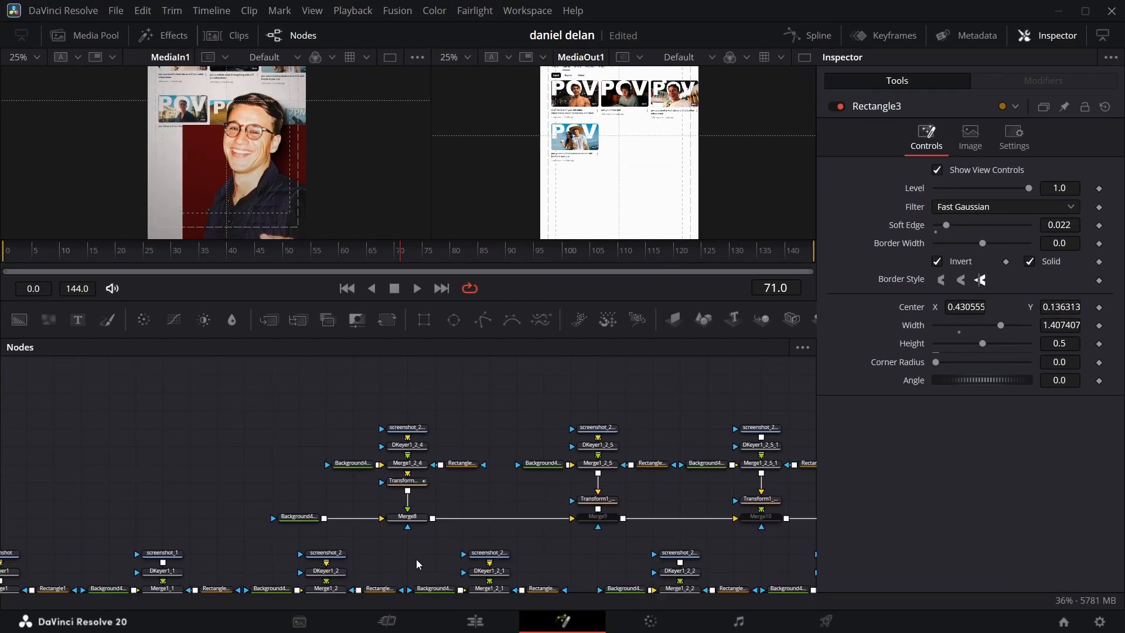
left_click(406, 480)
left_click(296, 246)
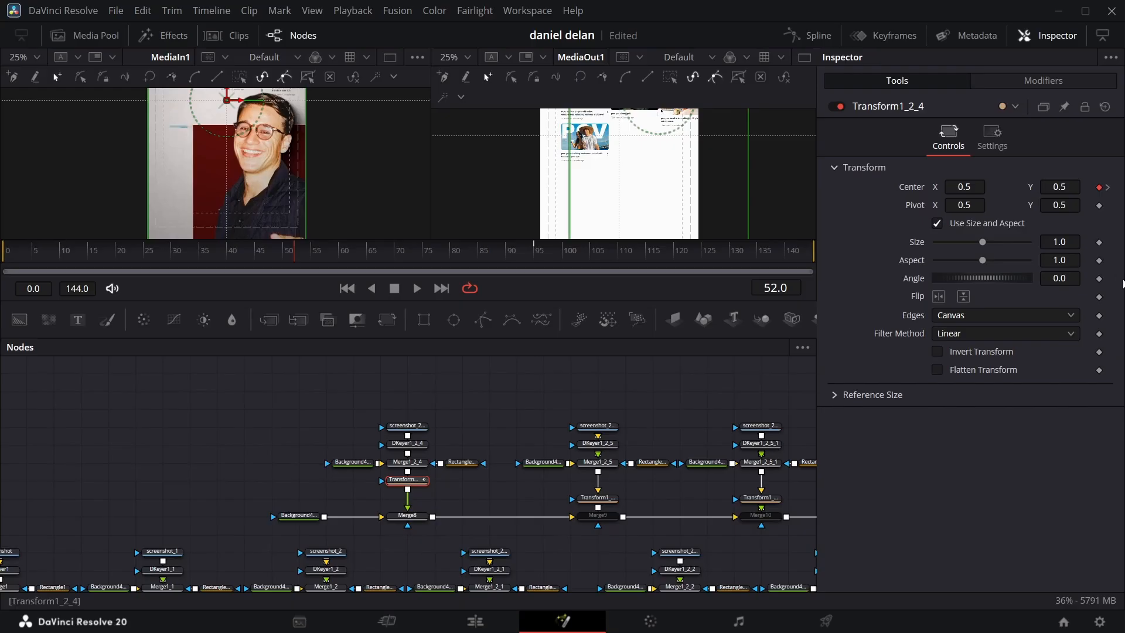
left_click_drag(1062, 187, 976, 187)
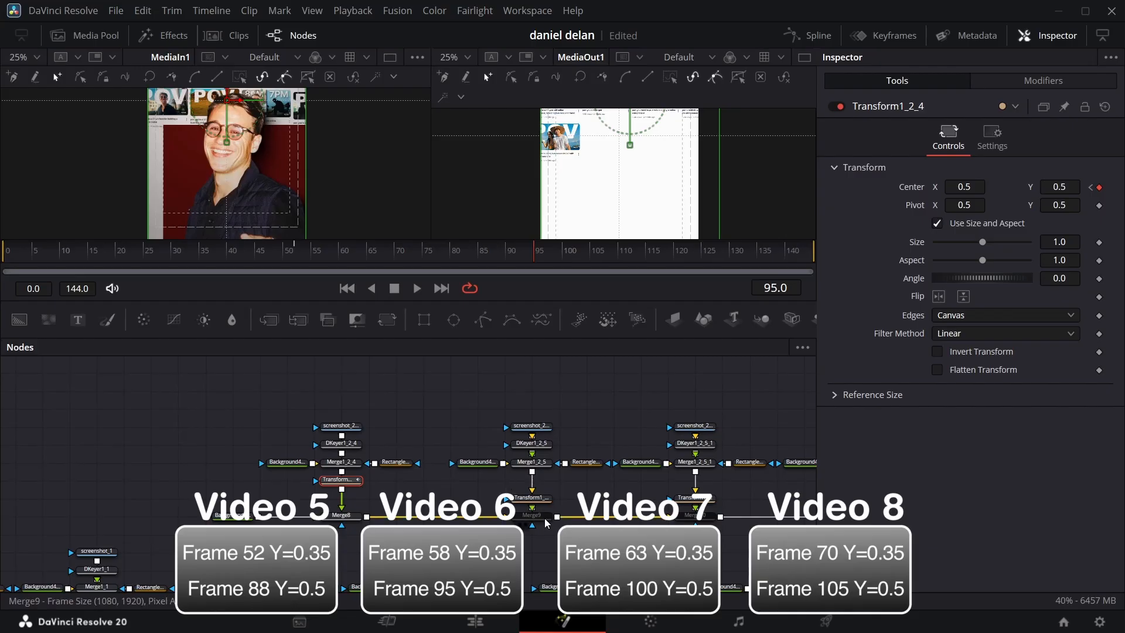
Step: Enable Merge9 and keyframe Transform1_2_5's center at frame 95 and at frame 60 with Y at 0.35
left_click_drag(579, 510, 530, 510)
left_click(483, 498)
left_click(483, 516)
key("ctrl+p")
left_click(479, 498)
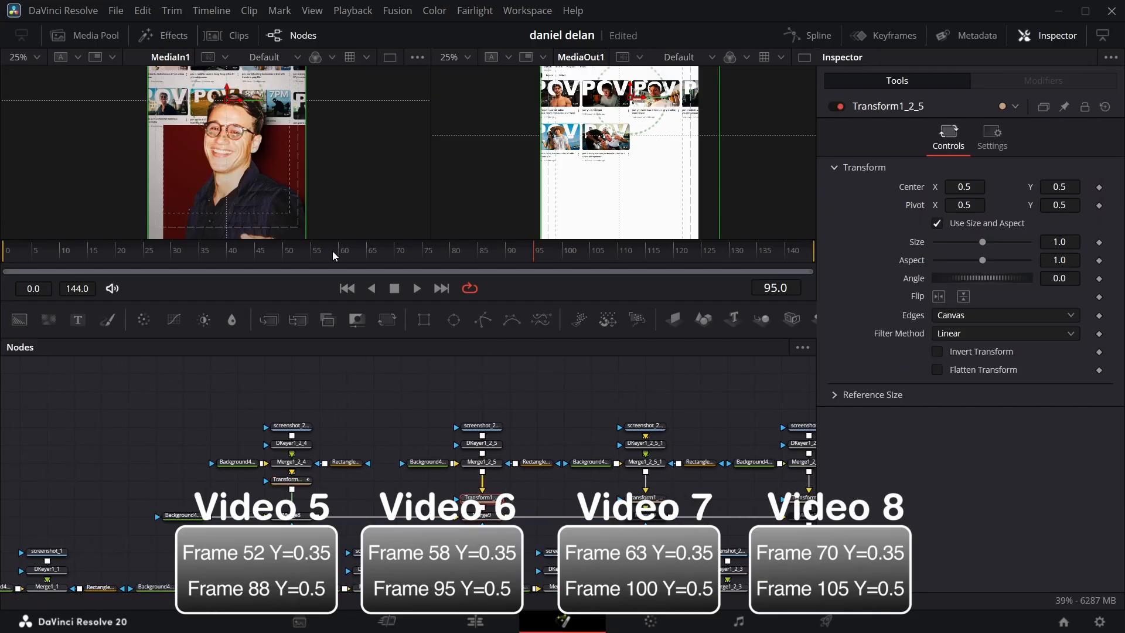
left_click(1099, 188)
left_click(1091, 187)
double_click(1060, 187)
type("0.35")
key("Return")
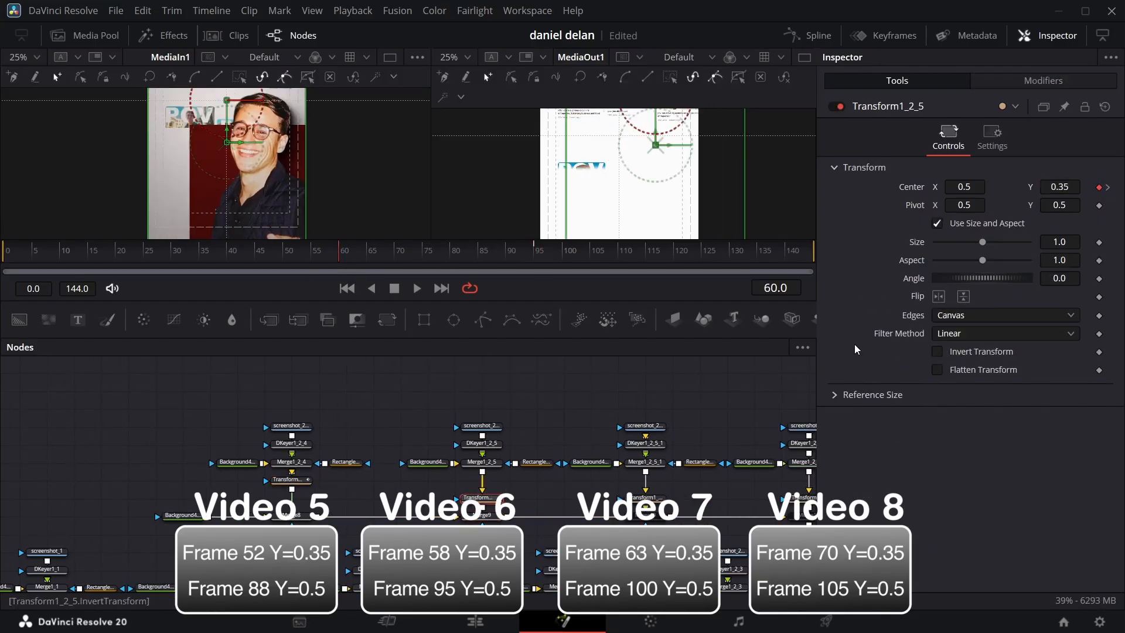
Step: Enable Merge10 and keyframe Transform1_2_5_1's center at frame 100 and at frame 65 with Y at 0.35
left_click_drag(340, 254, 565, 272)
left_click(646, 498)
left_click(1099, 188)
left_click(646, 516)
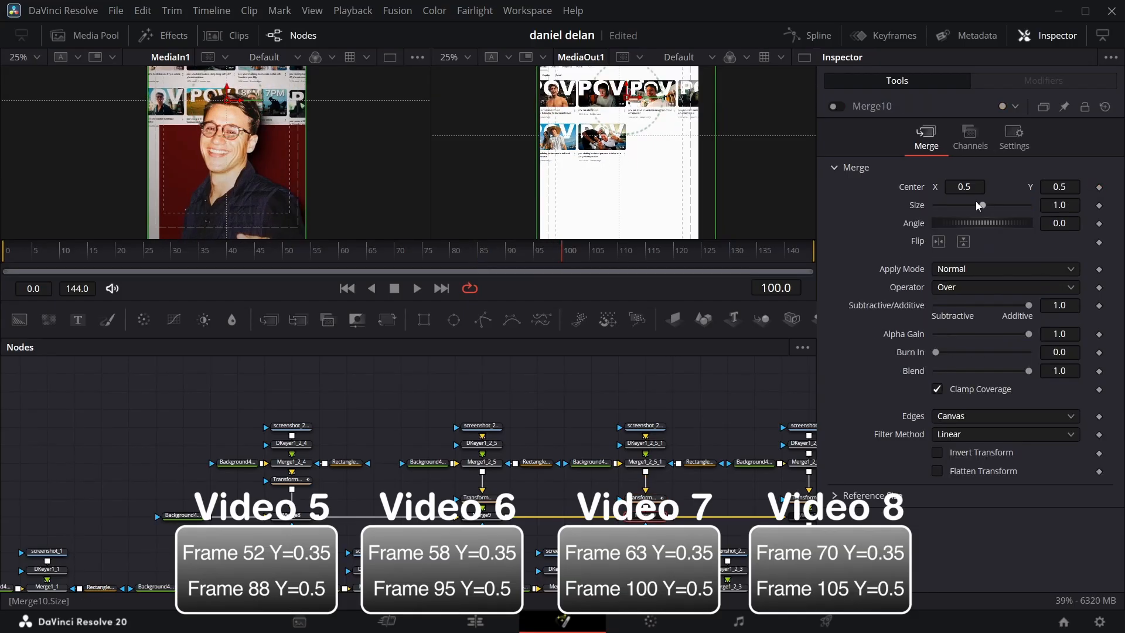
key("ctrl+p")
left_click(645, 498)
left_click(1090, 188)
double_click(1060, 187)
type("0.35")
Step: Keyframe Transform1_2_5_2's center at frame 105
left_click(552, 498)
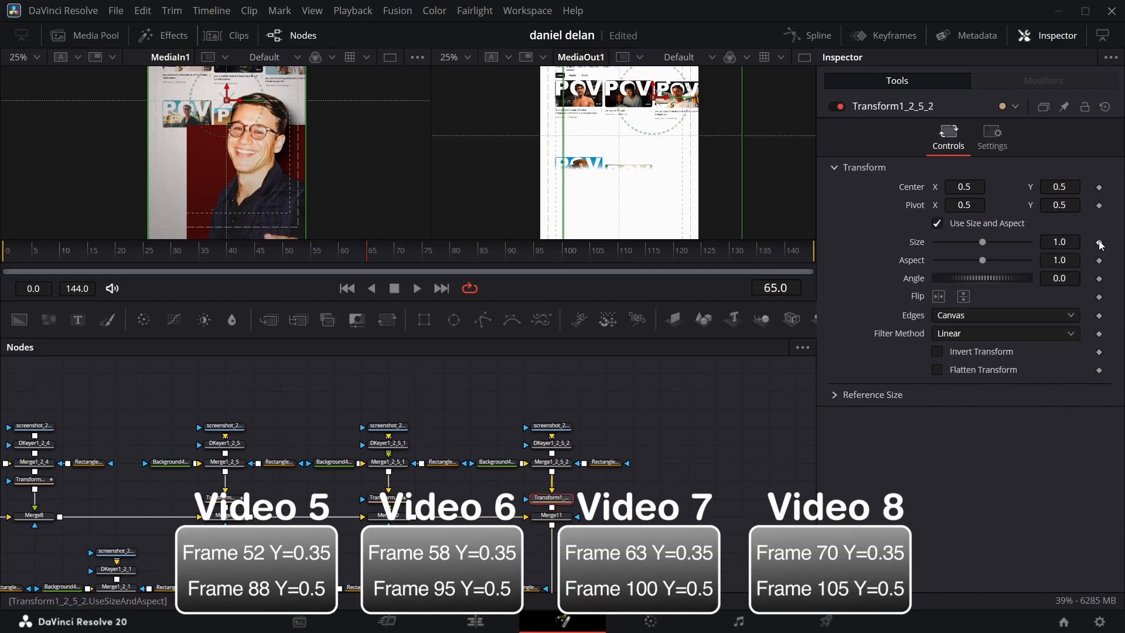
left_click(388, 516)
left_click(388, 498)
left_click_drag(367, 254, 590, 274)
left_click(551, 499)
left_click(1100, 188)
left_click(1099, 188)
left_click(1100, 188)
left_click(1099, 187)
Step: Set Transform1_2_5_2's center Y to 0.35 at frame 75 and preview the staggered rise of the second video row
left_click(1091, 187)
double_click(1060, 187)
type("0.35")
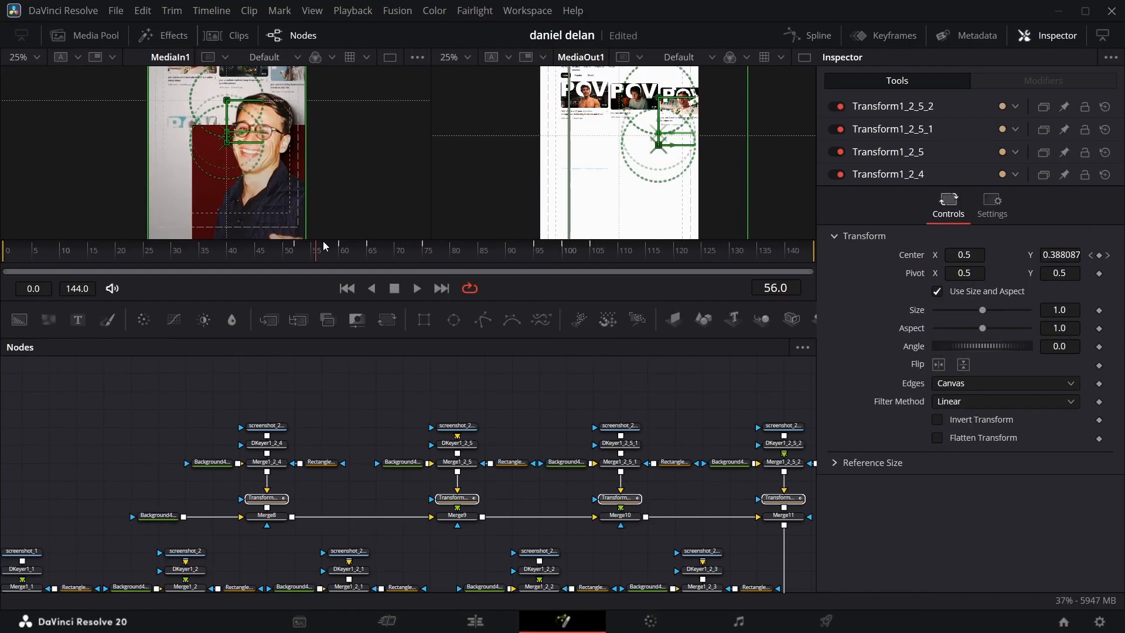
left_click_drag(322, 253, 434, 252)
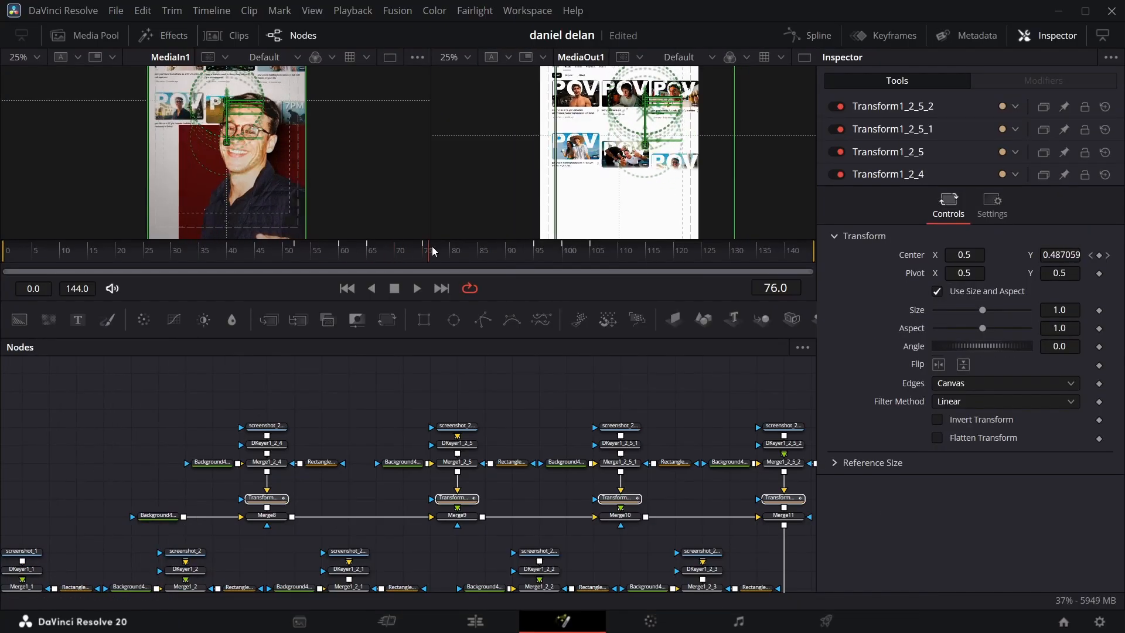
left_click(479, 385)
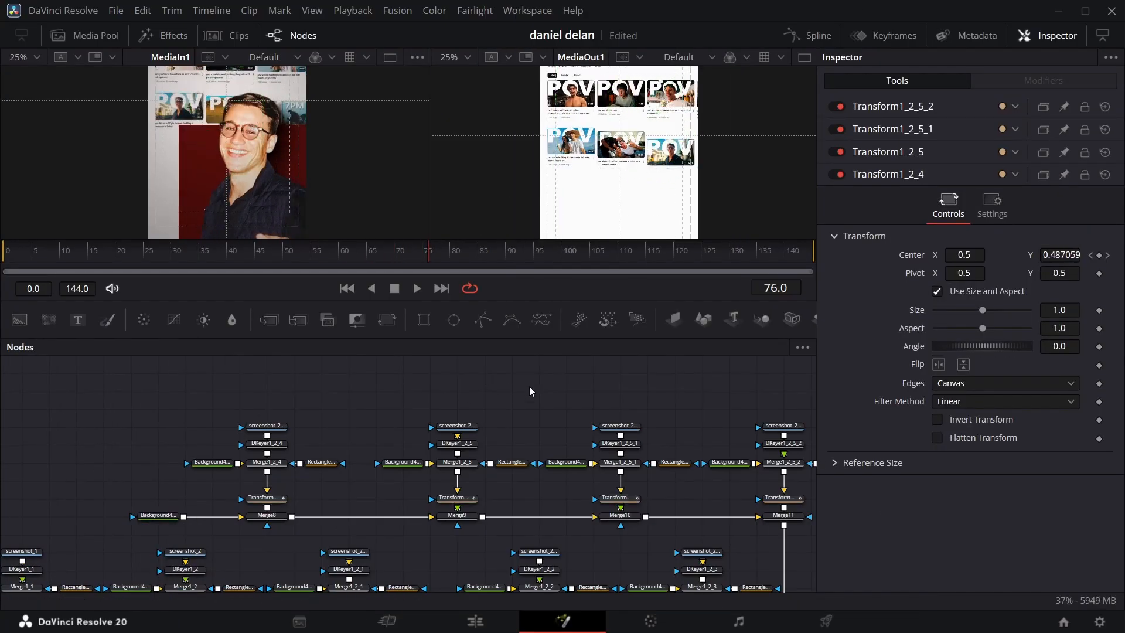
Step: Move Merge14, its masked background and the media input and output nodes farther from Merge13 to make room
scroll(528, 407, "right", 6)
scroll(536, 480, "down", 5)
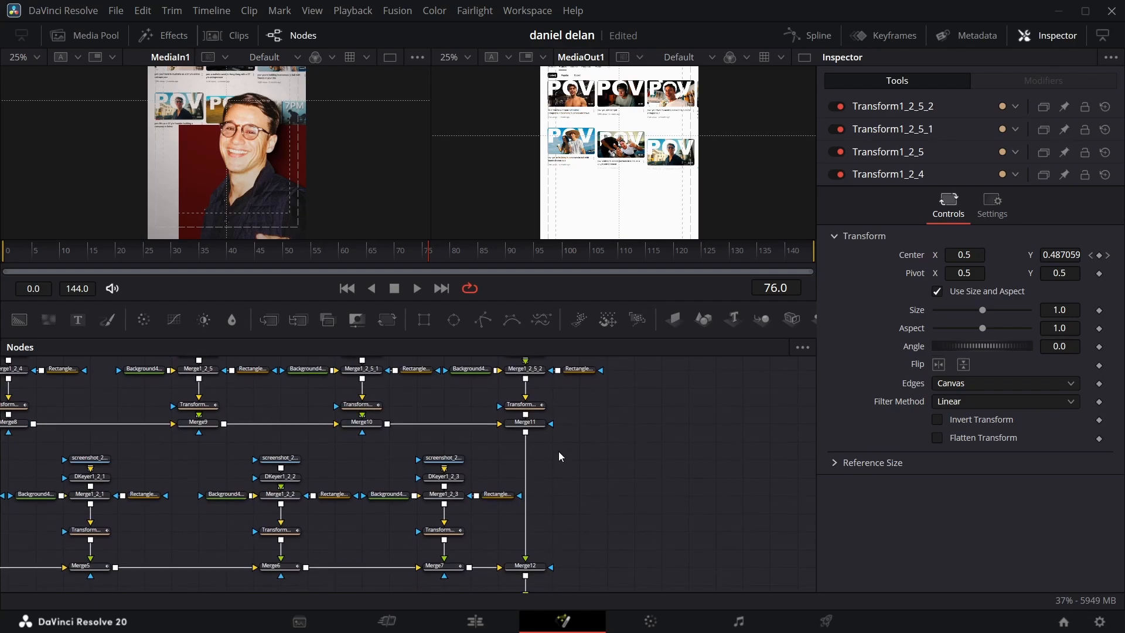
scroll(542, 518, "down", 1)
scroll(613, 514, "right", 5)
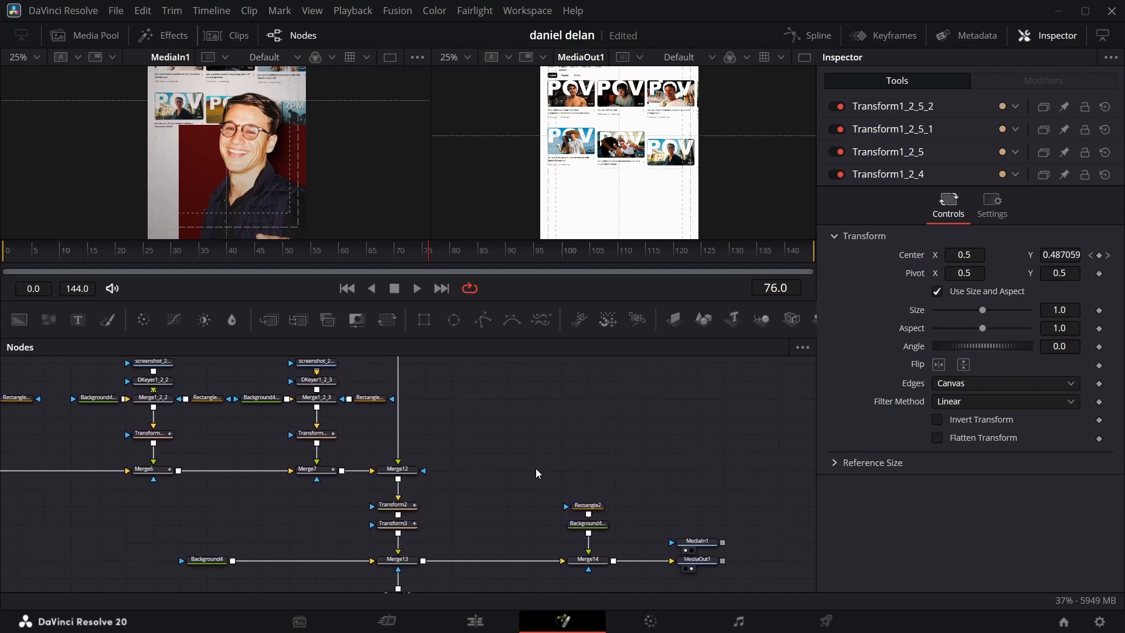
left_click_drag(521, 487, 670, 573)
left_click_drag(538, 560, 728, 560)
left_click(501, 465)
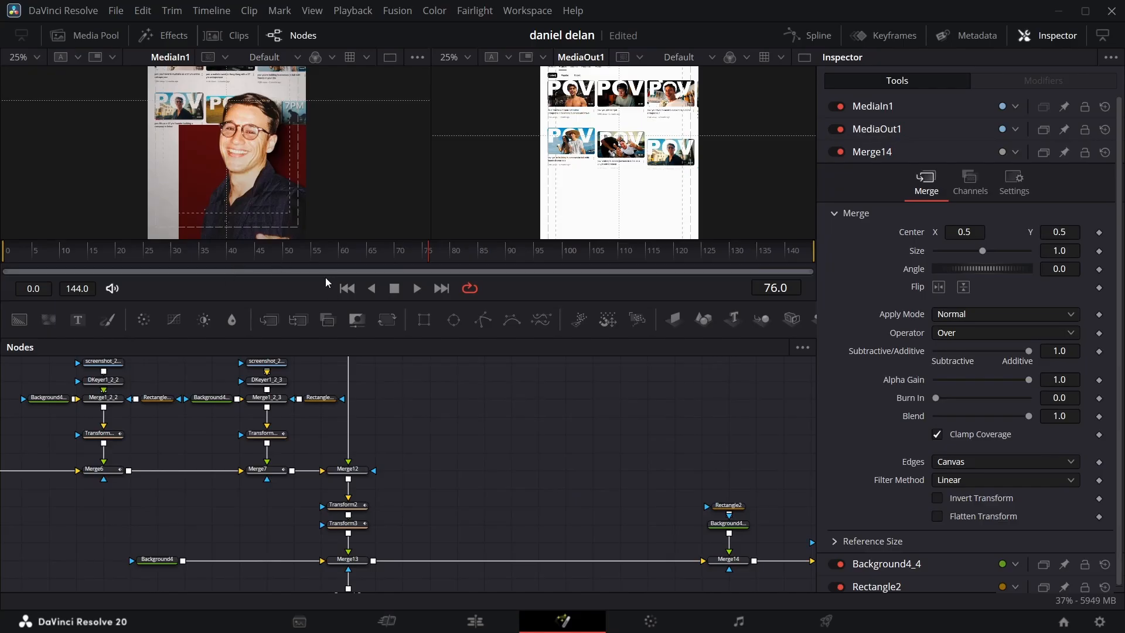
Step: Zoom the MediaIn1 reference view to 15% and inspect the clip at frame 35
left_click(328, 250)
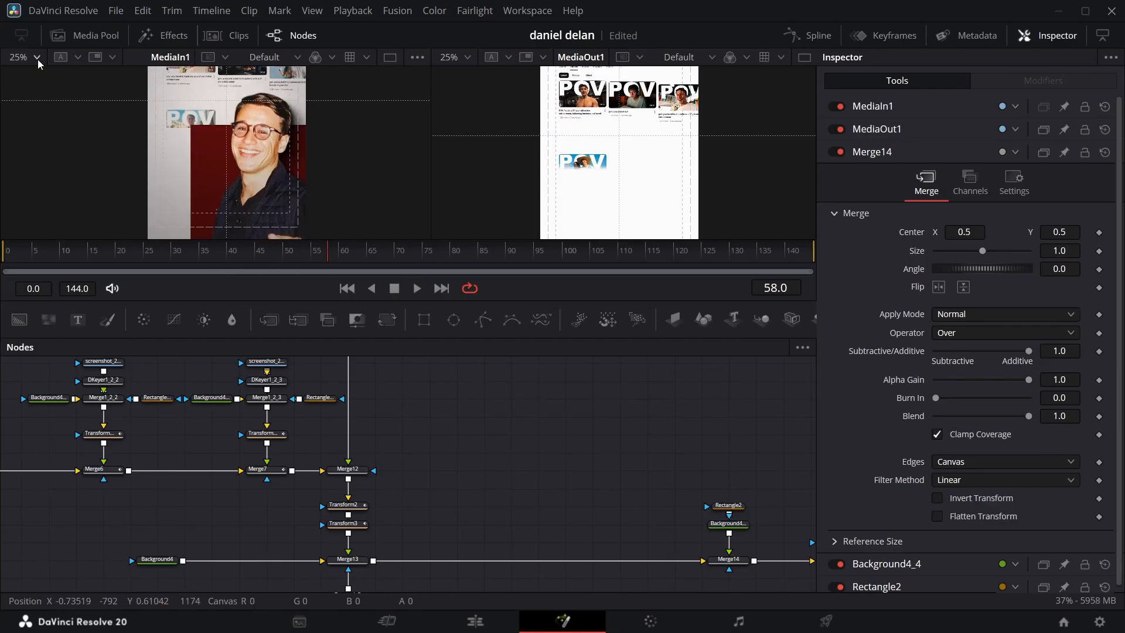
left_click(37, 58)
left_click(34, 78)
left_click_drag(267, 252, 199, 240)
Step: Paste a transparent background node and place it beside Merge12
left_click(432, 441)
key("ctrl+v")
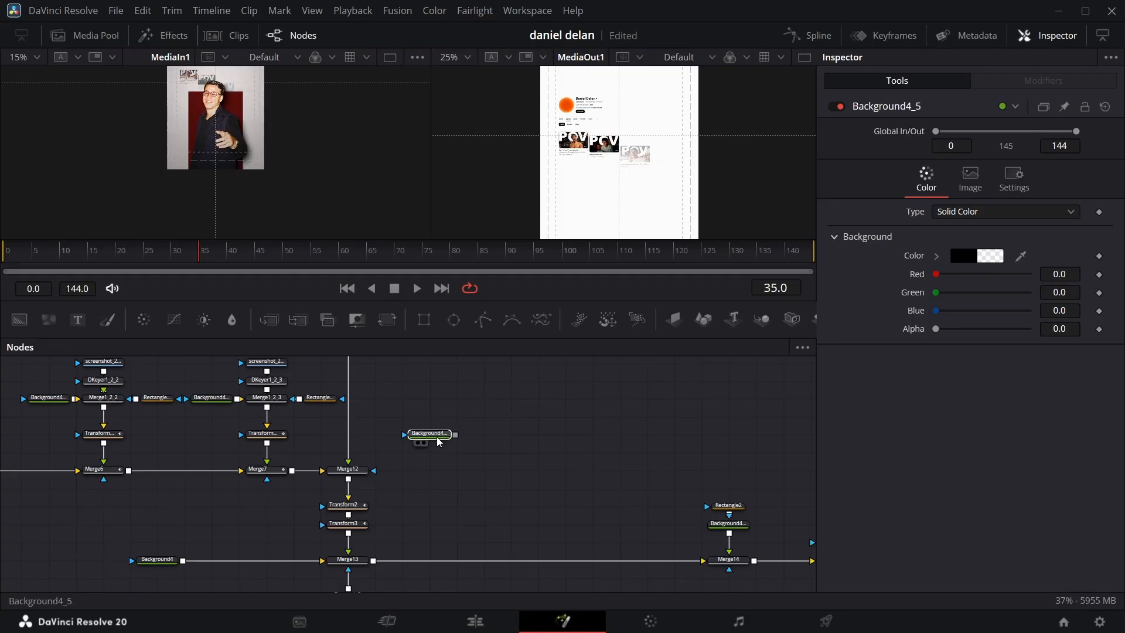
left_click_drag(433, 434, 434, 470)
Step: Add the pointing_finger-removebg-preview image from the media pool and merge it over the pasted background
left_click(86, 35)
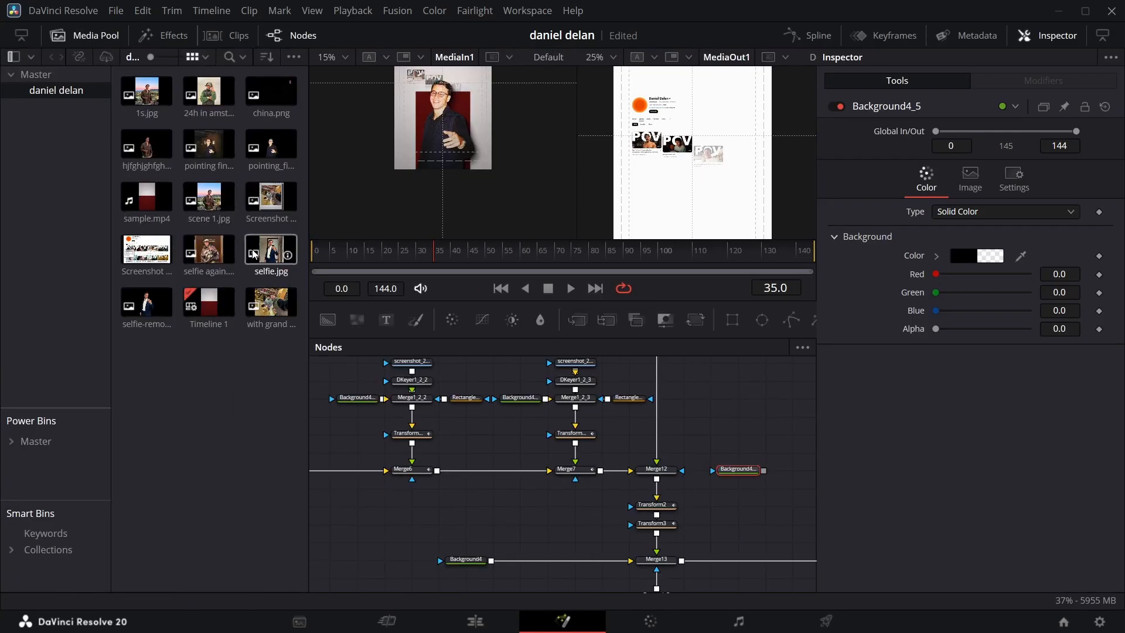
left_click_drag(271, 147, 764, 415)
scroll(650, 458, "right", 5)
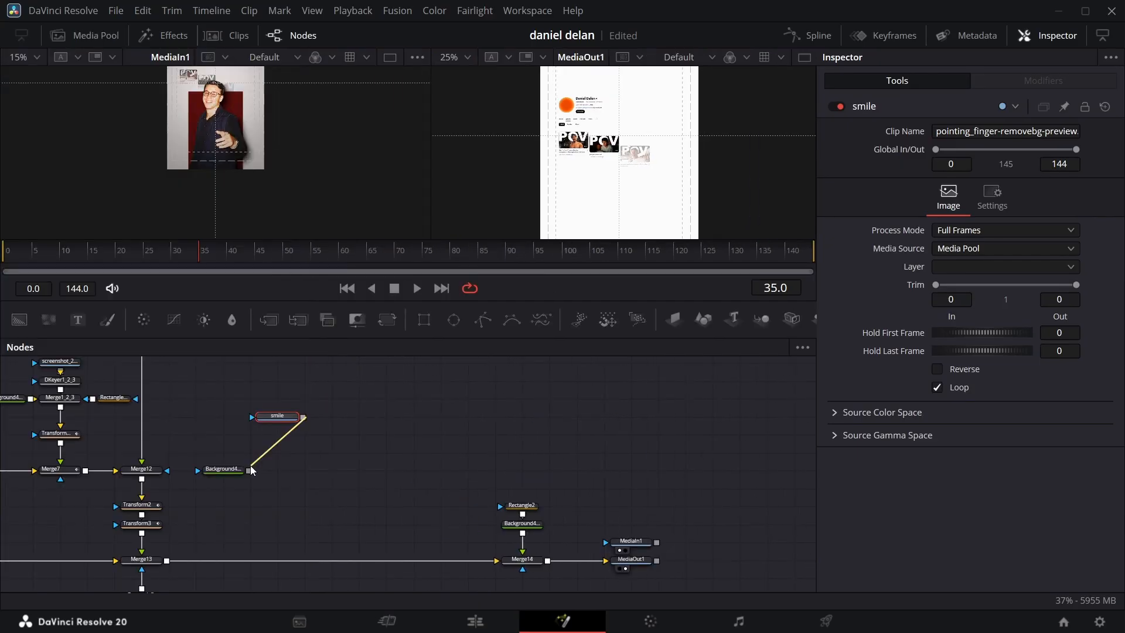
left_click_drag(250, 465, 249, 469)
left_click(278, 384)
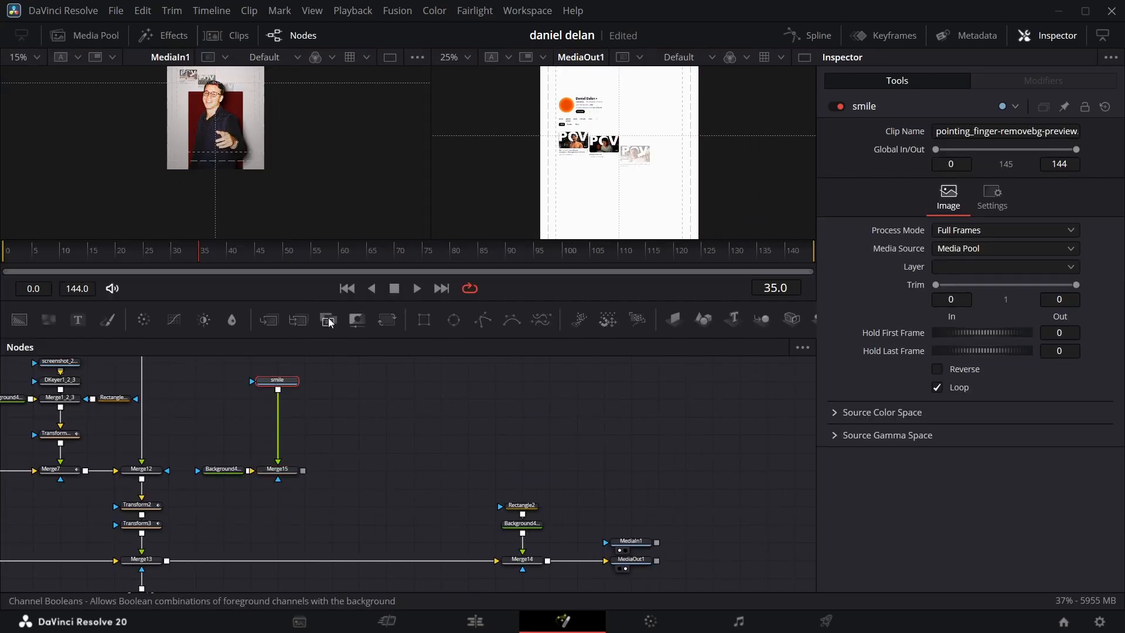
Step: Insert a Transform after the smile image, preview Merge15, and set the Transform's size to 2.922 and center Y to 0.016
left_click(388, 319)
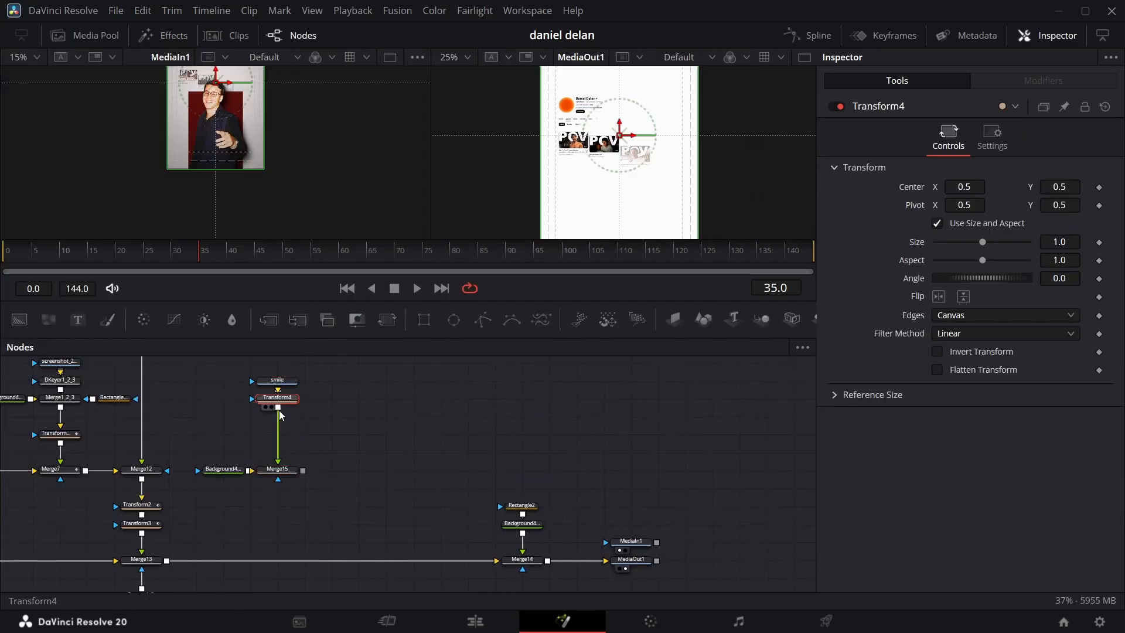
left_click(272, 480)
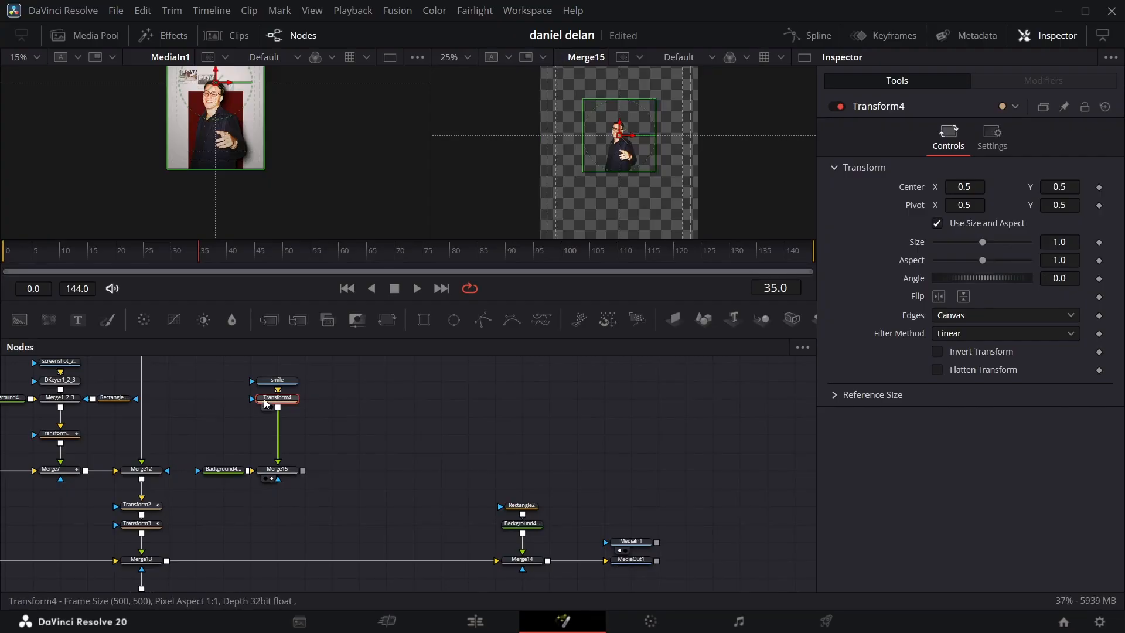
left_click_drag(1062, 242, 1091, 231)
left_click_drag(1060, 186, 1008, 187)
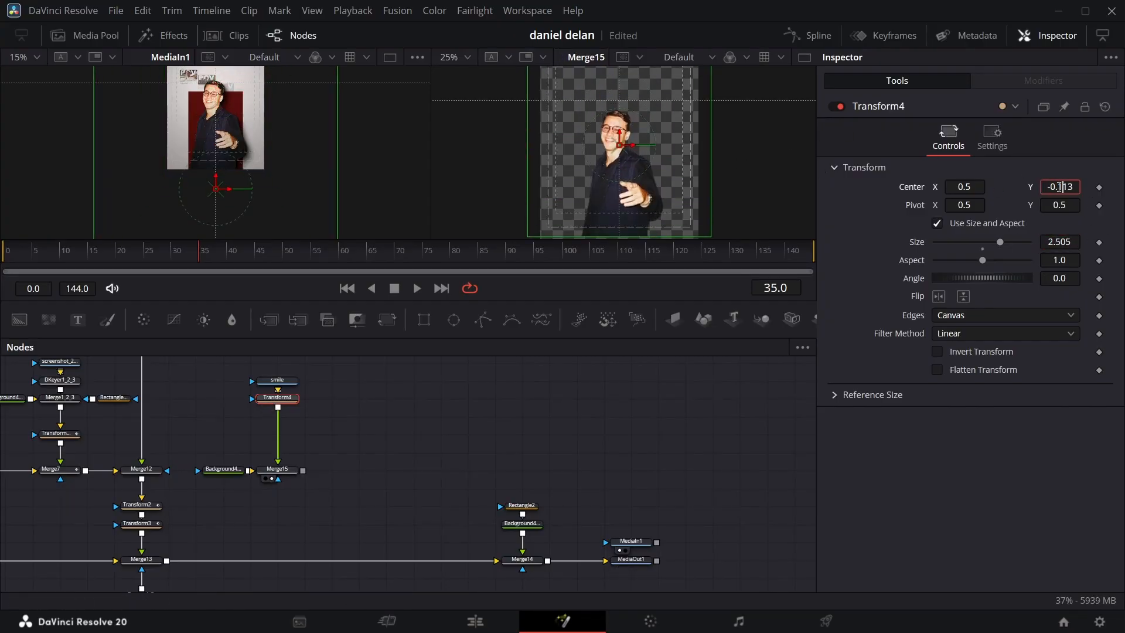
left_click_drag(1060, 242, 1087, 242)
mouse_move(1061, 187)
left_mouse_down()
mouse_move(1090, 172)
mouse_move(1070, 187)
mouse_move(1080, 187)
left_mouse_up()
left_click_drag(1060, 242, 1080, 242)
left_click_drag(1061, 187, 1064, 187)
scroll(609, 188, "down", 2)
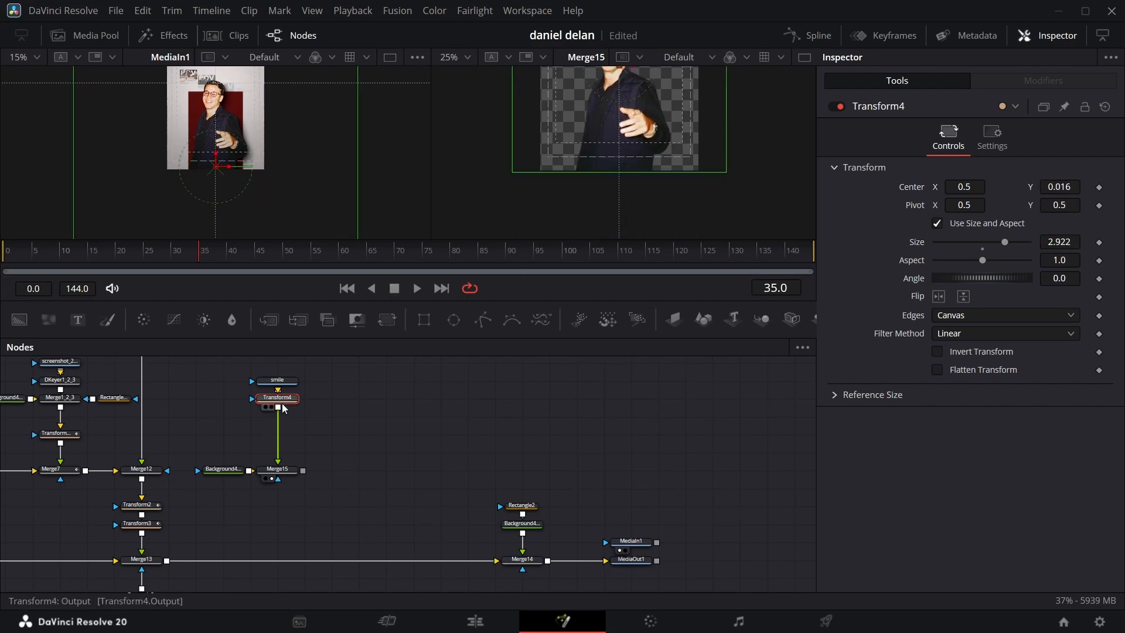
Step: Add a Drop Shadow between the smile image and Transform4, respacing the nodes to fit it
left_click_drag(278, 398, 278, 452)
left_click(286, 389)
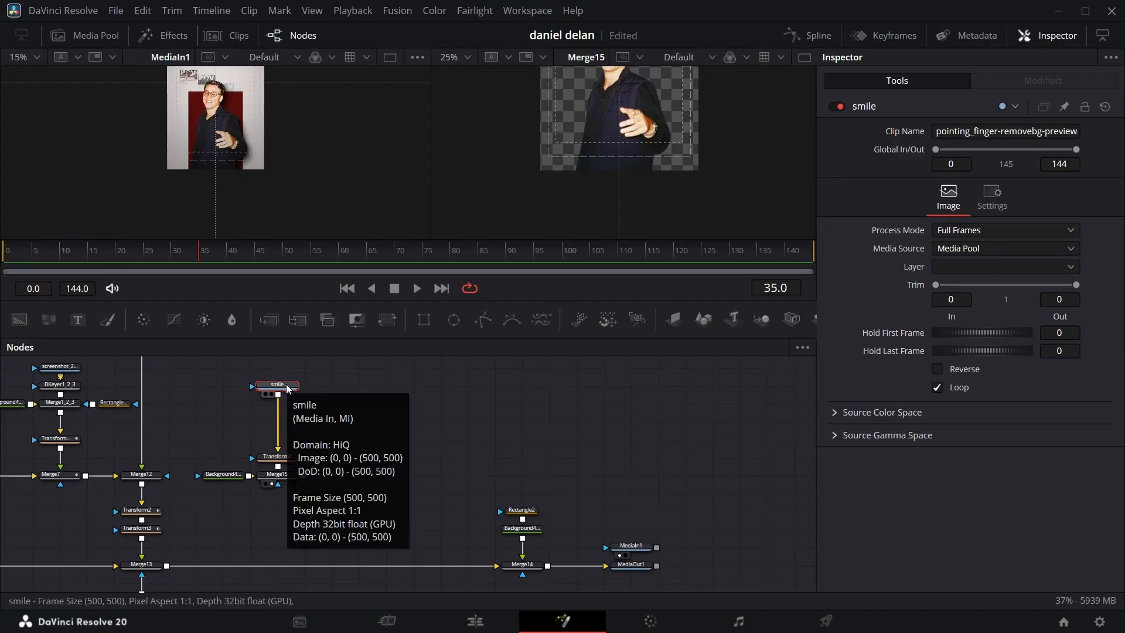
key("shift+space")
type("drop")
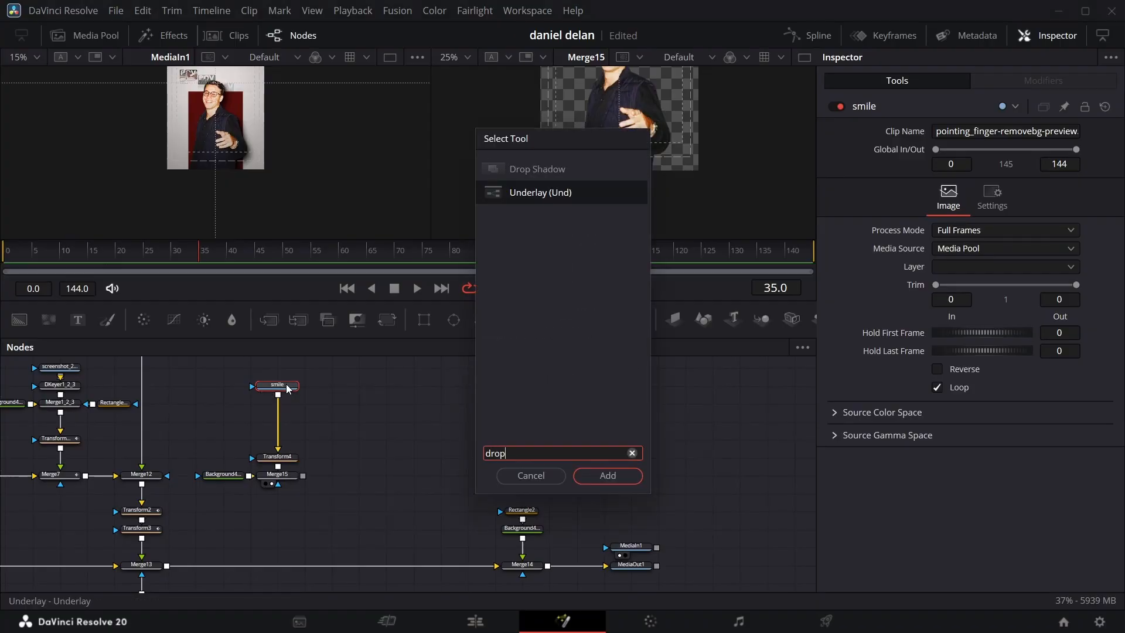
key("Return")
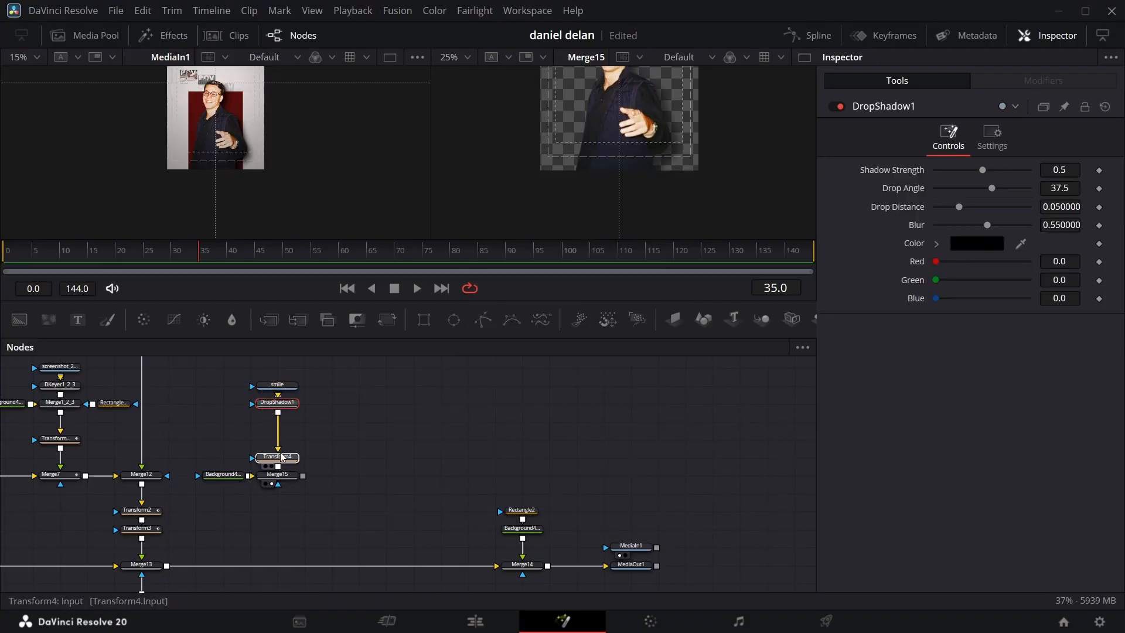
left_click_drag(282, 462, 281, 443)
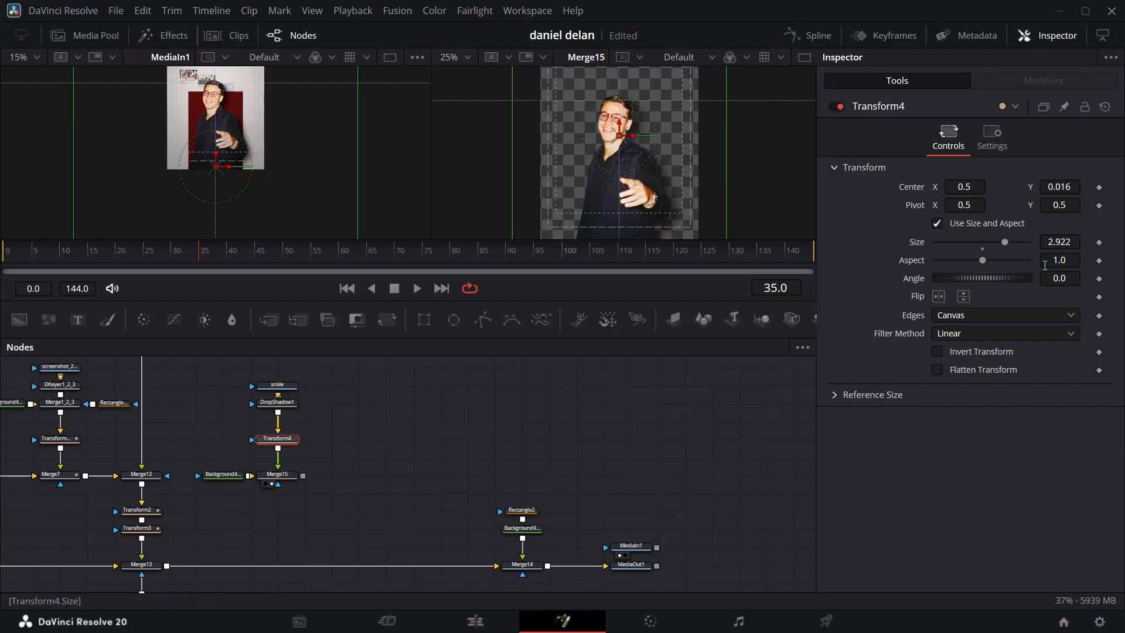
Step: Add a Background masked by a Rectangle, merge it over the transparent background ahead of Merge15, and arrange the nodes to fit
left_click(278, 402)
left_click(279, 475)
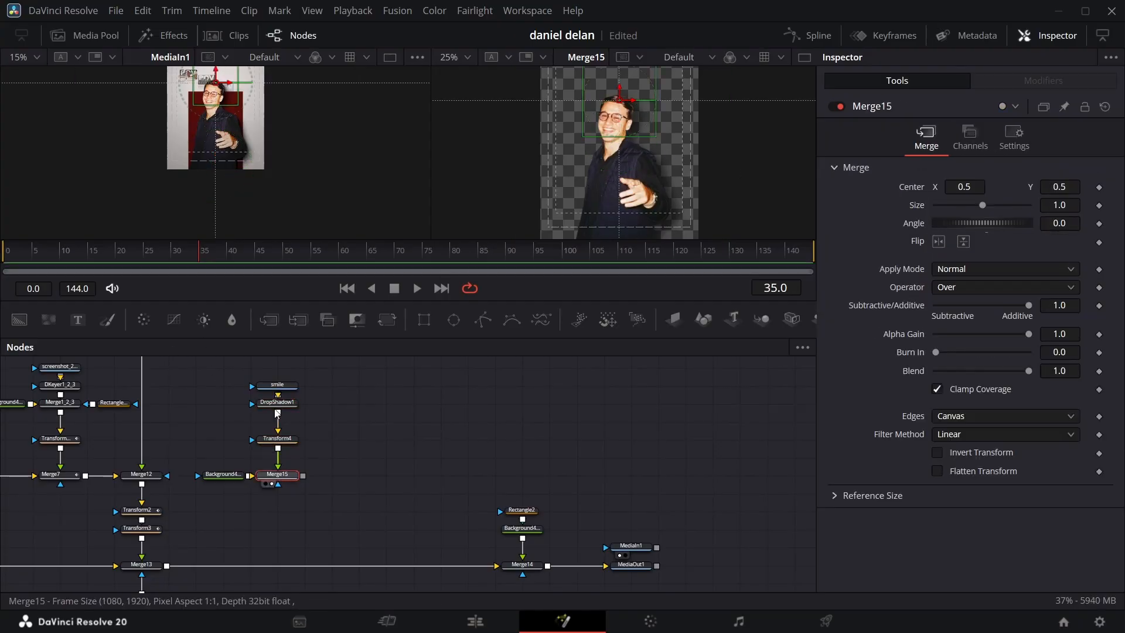
left_click_drag(19, 320, 288, 432)
left_click_drag(288, 432, 288, 421)
left_click_drag(425, 320, 292, 389)
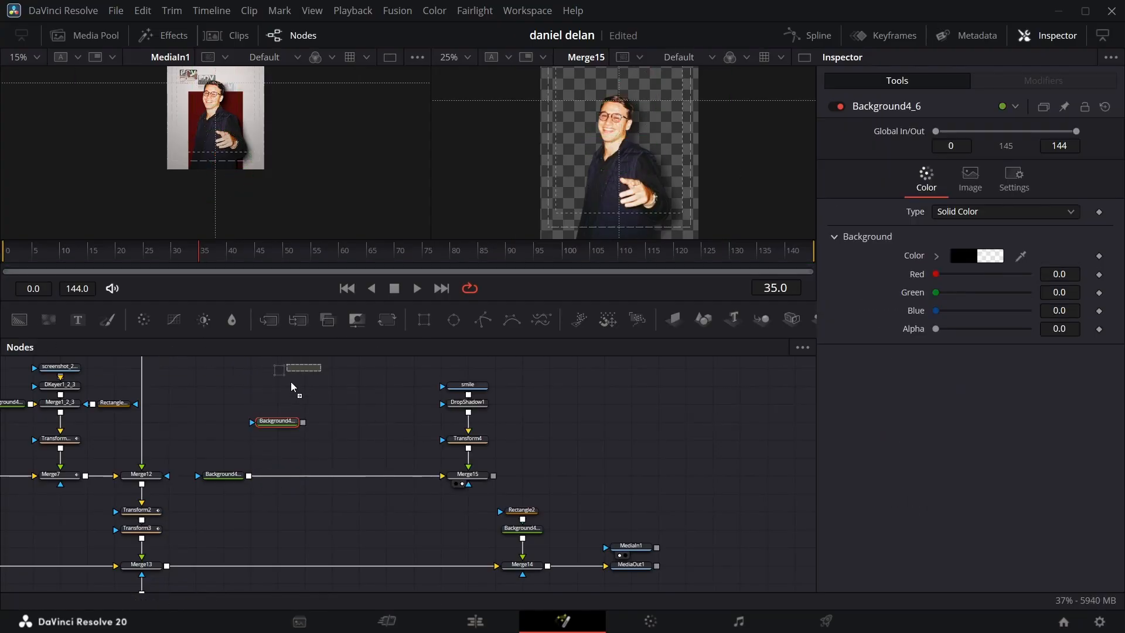
left_click_drag(299, 387, 249, 477)
left_click_drag(266, 380, 287, 423)
mouse_move(287, 422)
left_mouse_down()
mouse_move(314, 436)
mouse_move(290, 437)
left_mouse_up()
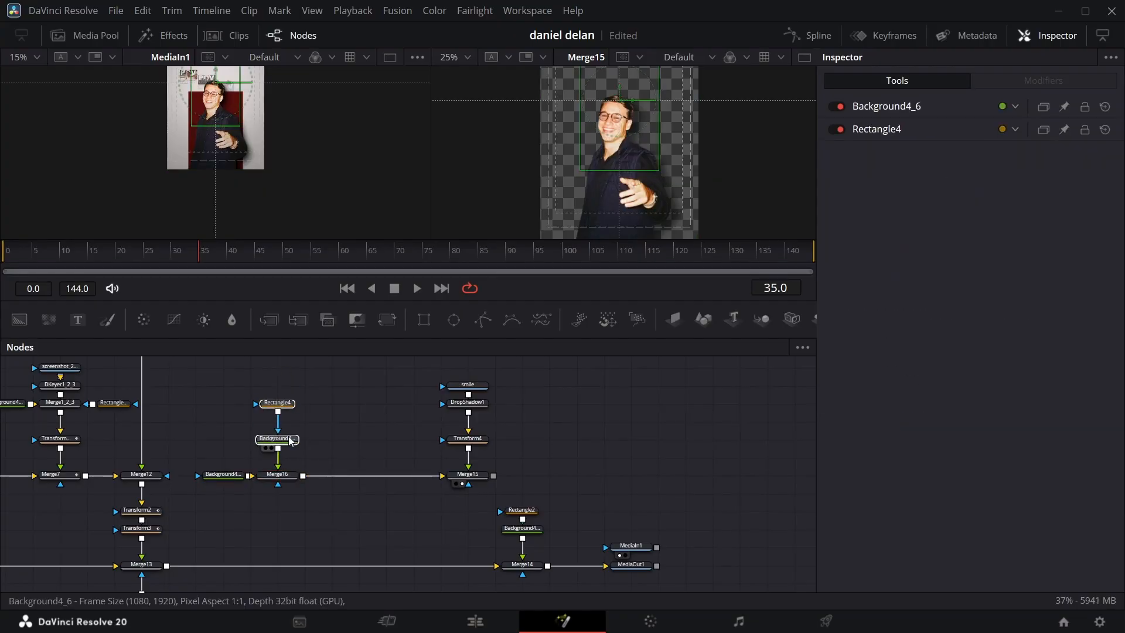
Step: Make the new rectangle-masked background fully opaque and sample its color from the dark red panel in the reference clip
left_click(289, 438)
left_click(309, 429)
left_click(285, 439)
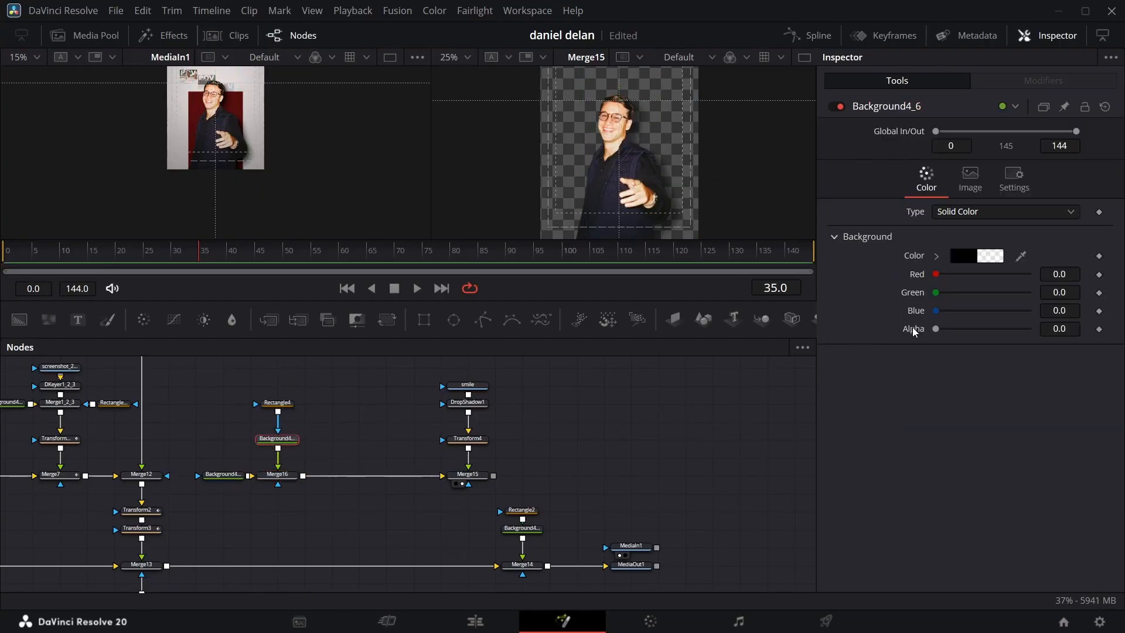
left_click_drag(936, 329, 1032, 326)
left_click_drag(1019, 259, 232, 109)
Step: Set Rectangle4's center Y to 0.203 and keyframe its width from 0.0 at frame 1 to 0.545 at frame 30
left_click(284, 404)
mouse_move(1059, 307)
left_mouse_down()
mouse_move(980, 280)
mouse_move(1071, 325)
left_mouse_up()
left_click(9, 252)
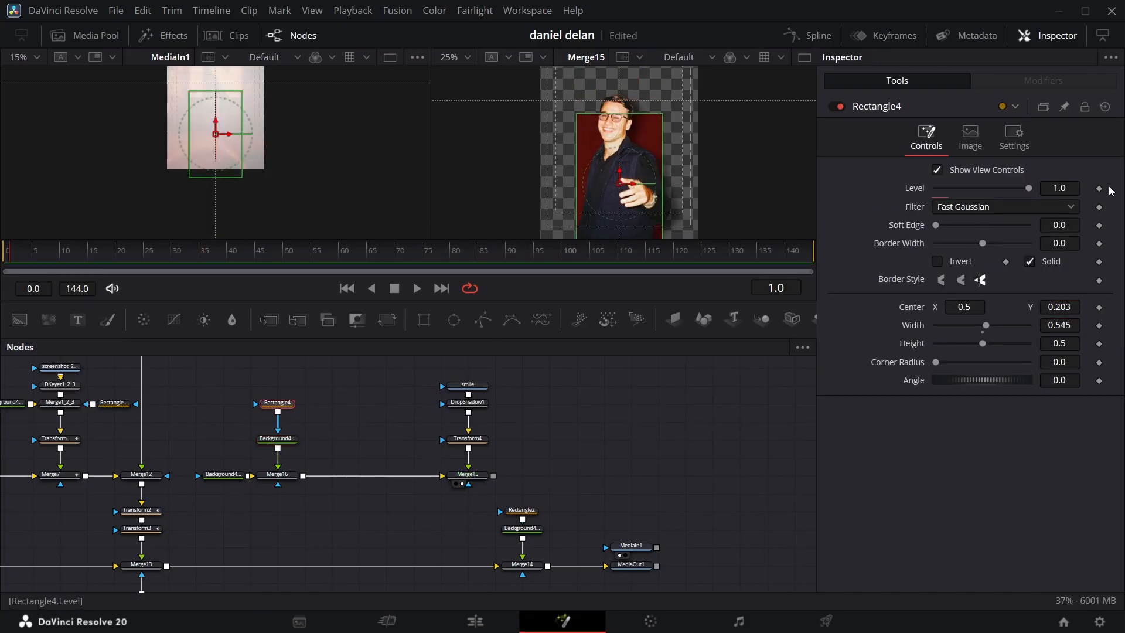
left_click(1099, 326)
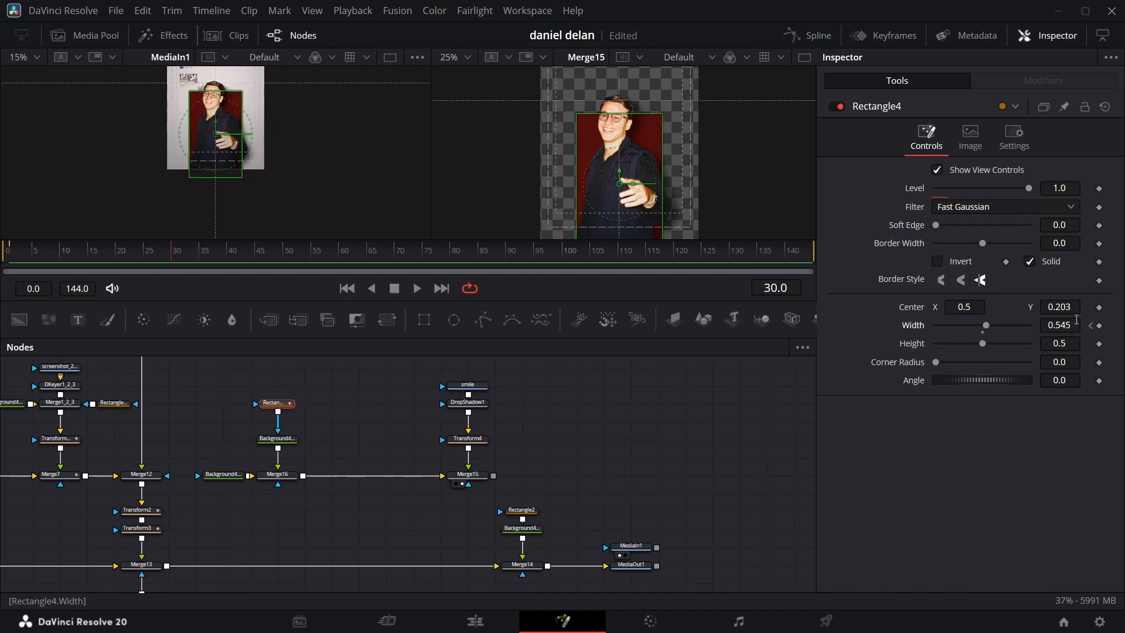
left_click(1091, 325)
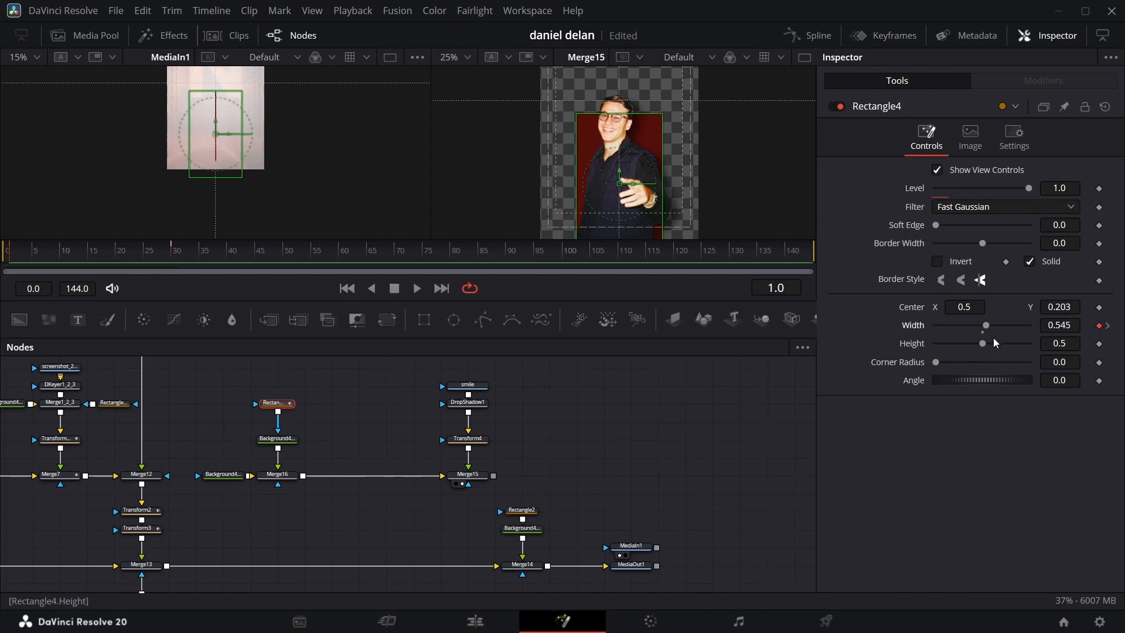
left_click_drag(987, 327, 913, 338)
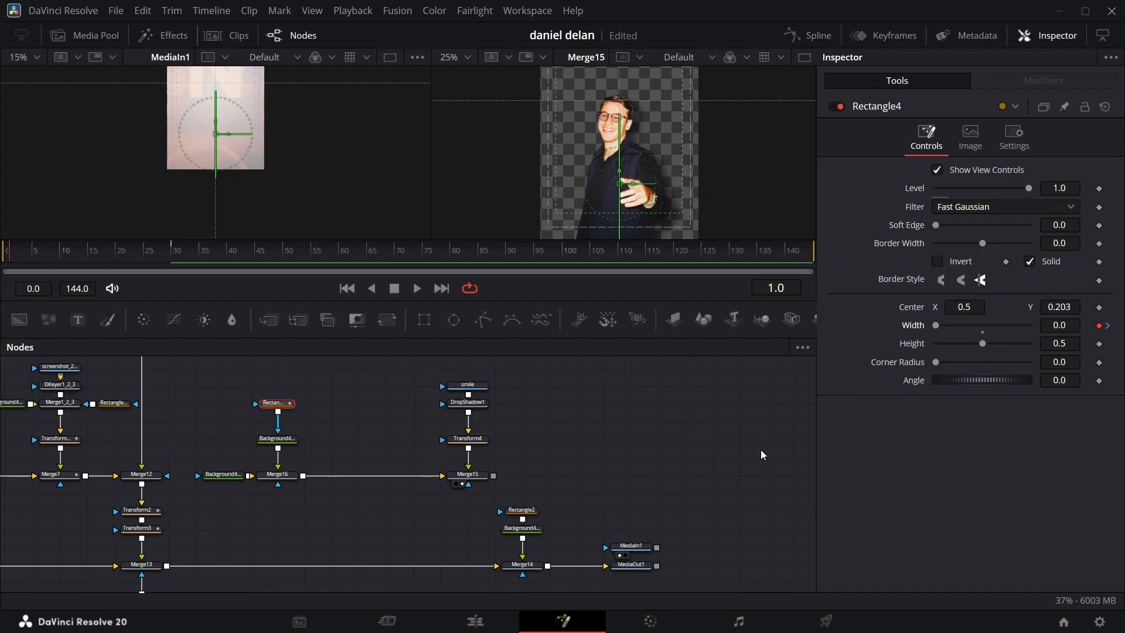
Step: Ease Rectangle4's width curve in the spline editor and scrub through the opening frames to check the panel's growth
left_click(803, 36)
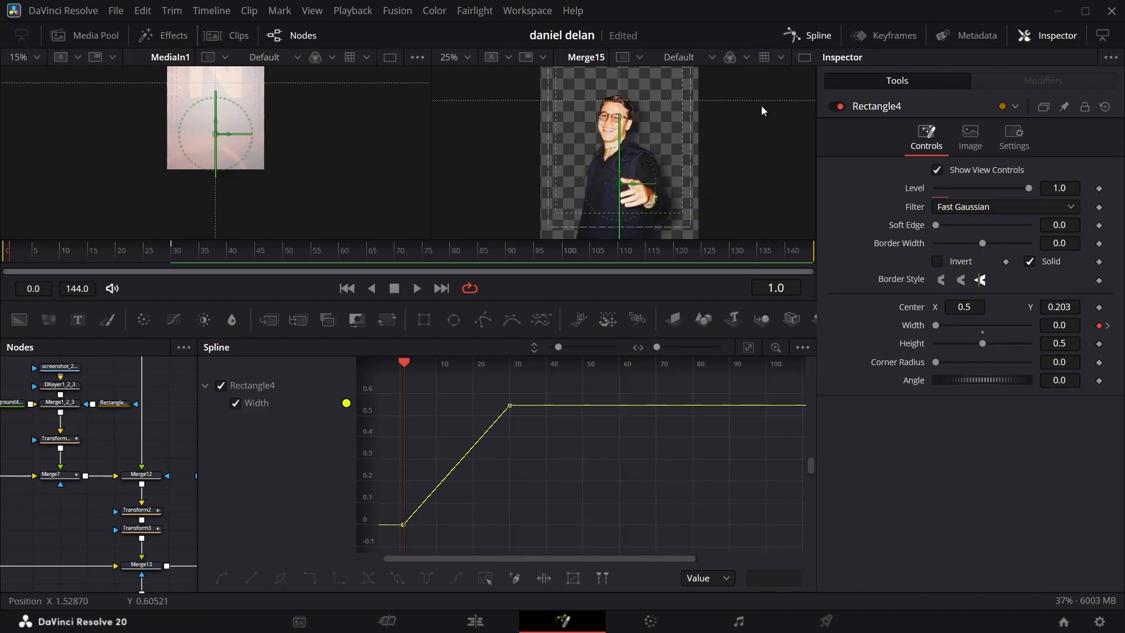
right_click(656, 441)
mouse_move(732, 314)
left_click(870, 359)
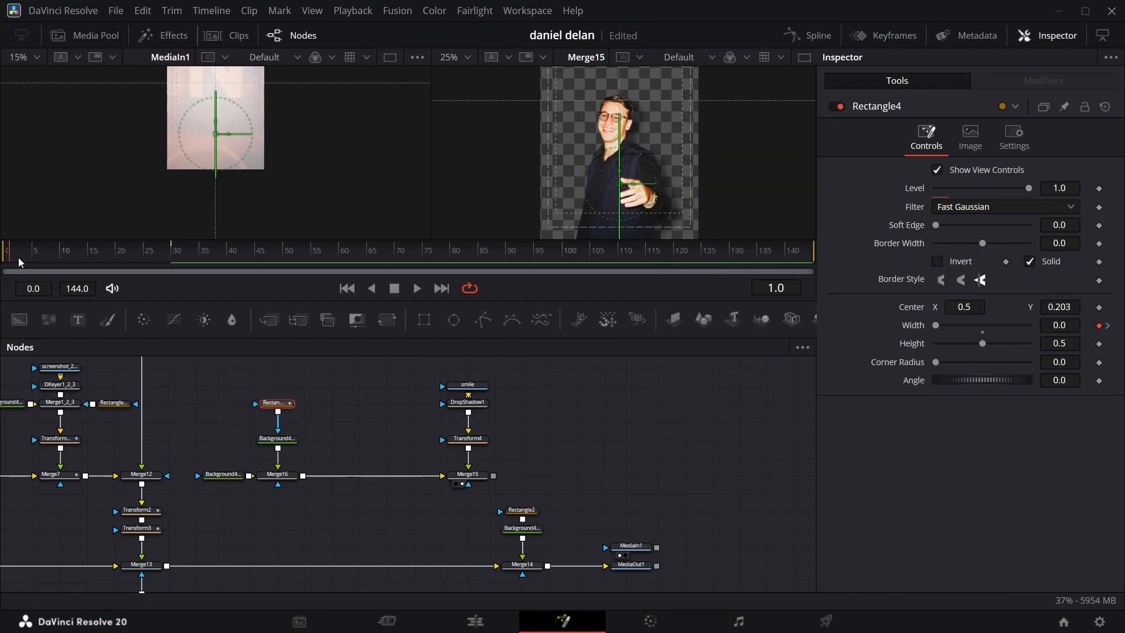
left_click_drag(17, 258, 72, 227)
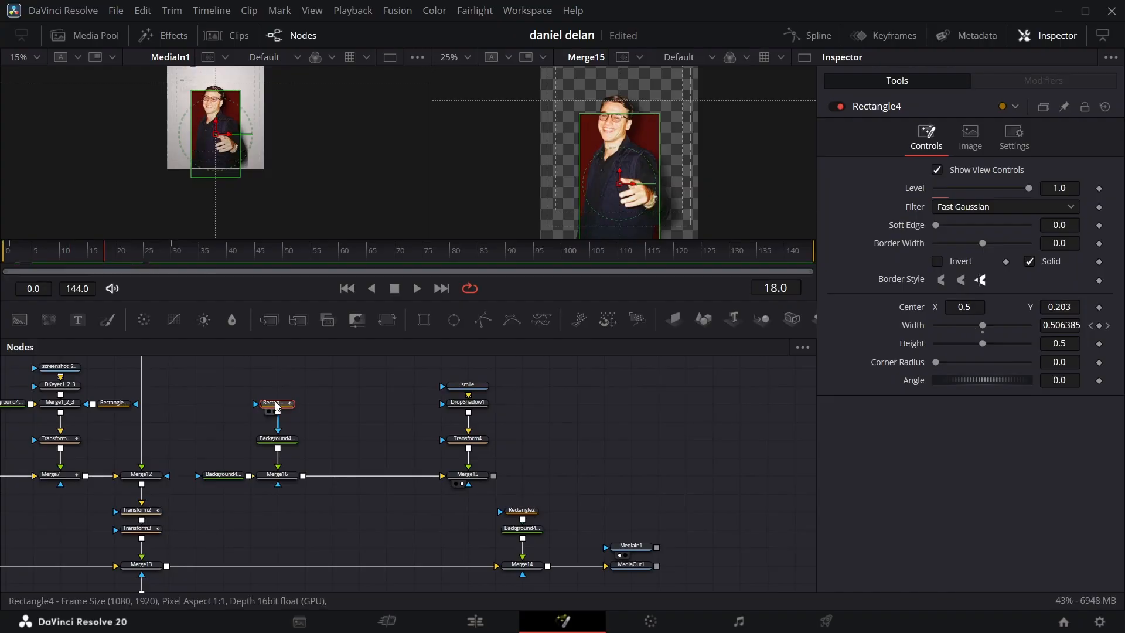
Step: Paste an instance of Rectangle4 and place it below Merge15 as that merge's effect mask
left_click(436, 506)
key("ctrl+shift+v")
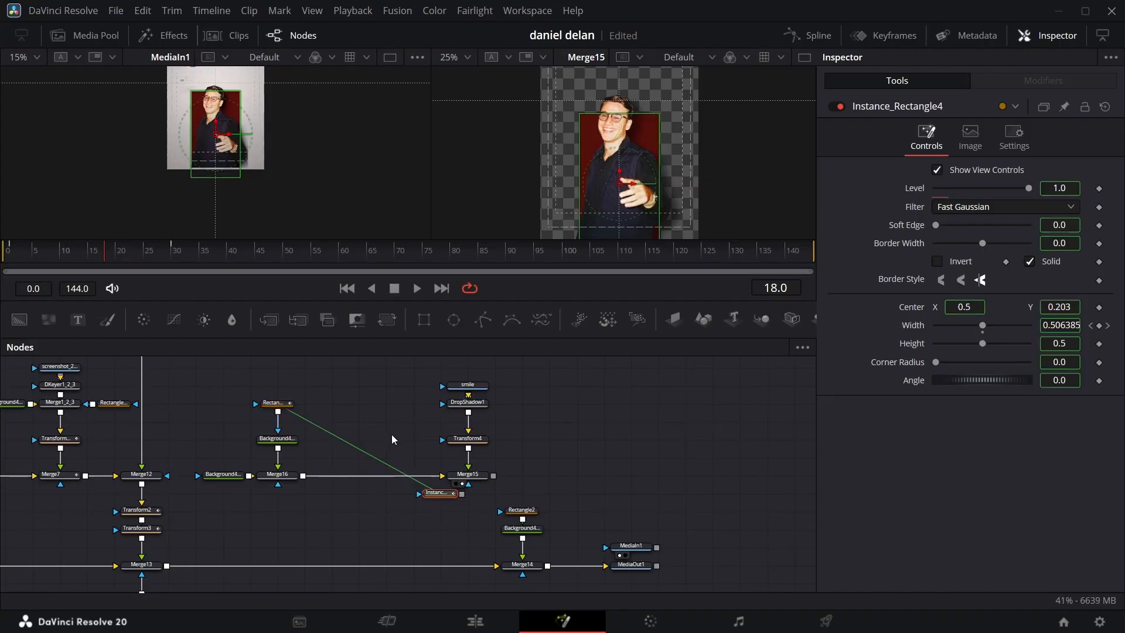
left_click_drag(436, 493, 463, 518)
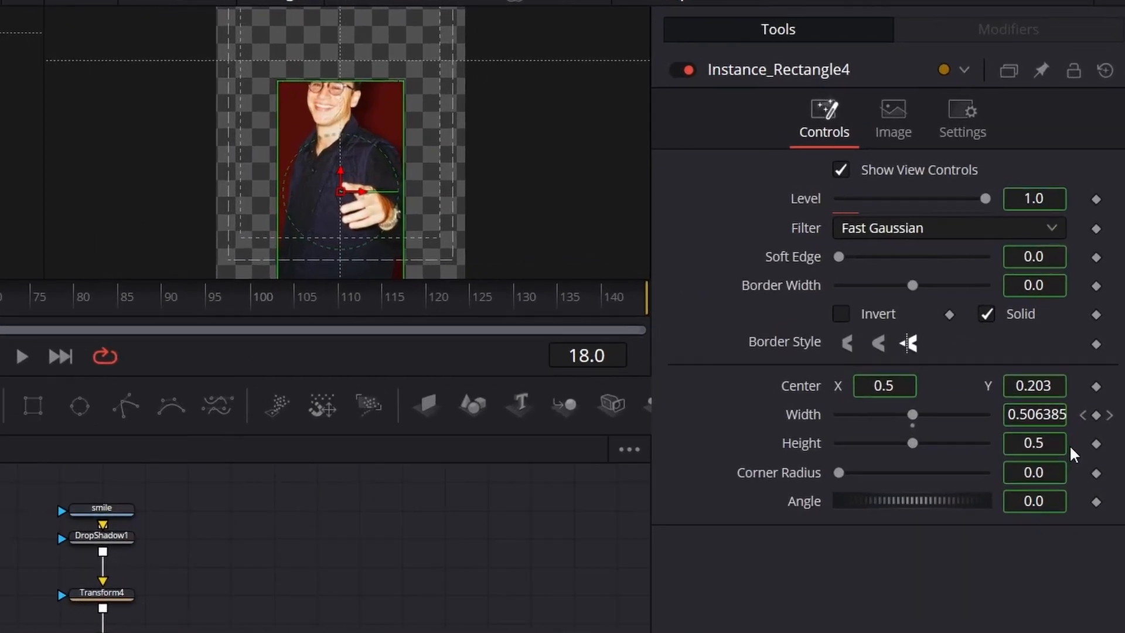
Step: Deinstance the height of Instance_Rectangle4, set it to 0.674, and check the mask on an earlier frame
right_click(1085, 348)
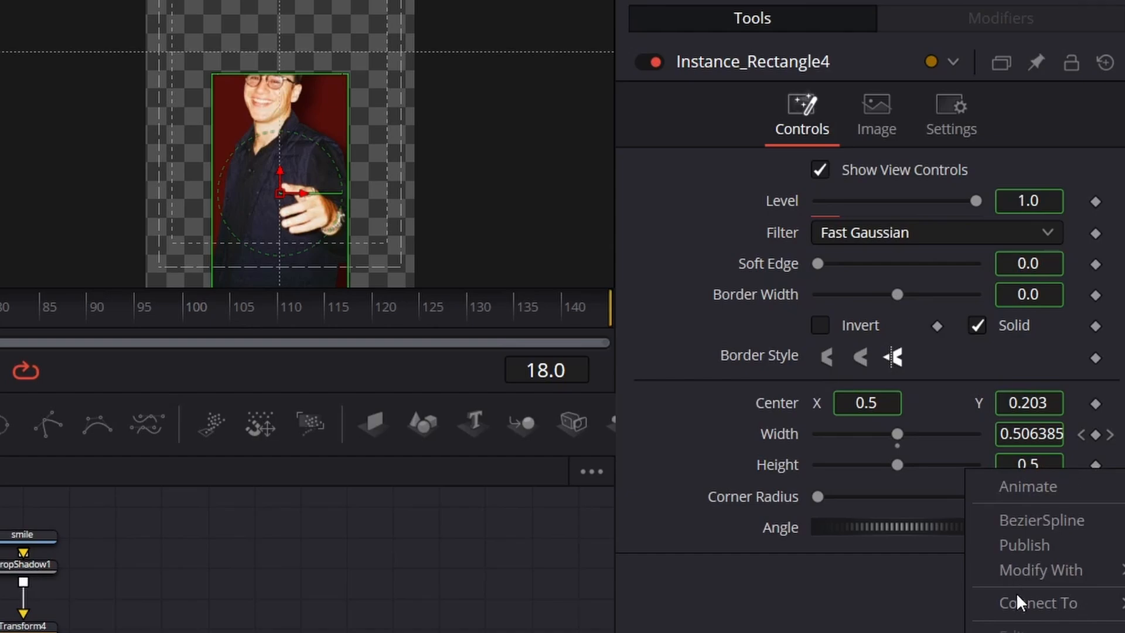
left_click(1026, 632)
left_click_drag(1033, 467, 1094, 467)
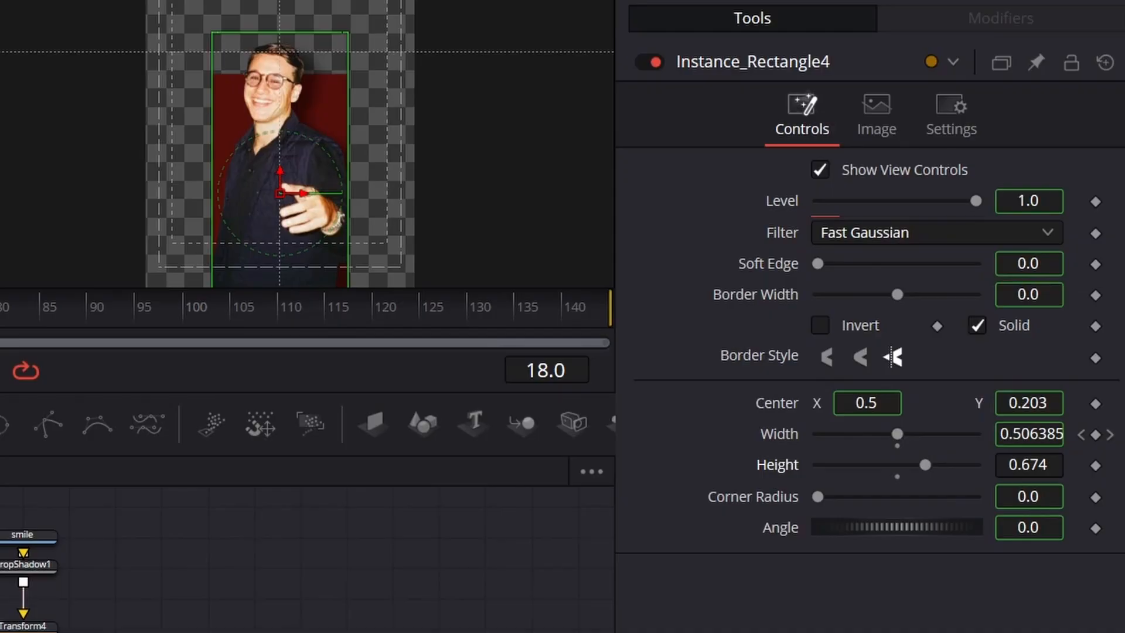
left_click_drag(1, 307, 0, 307)
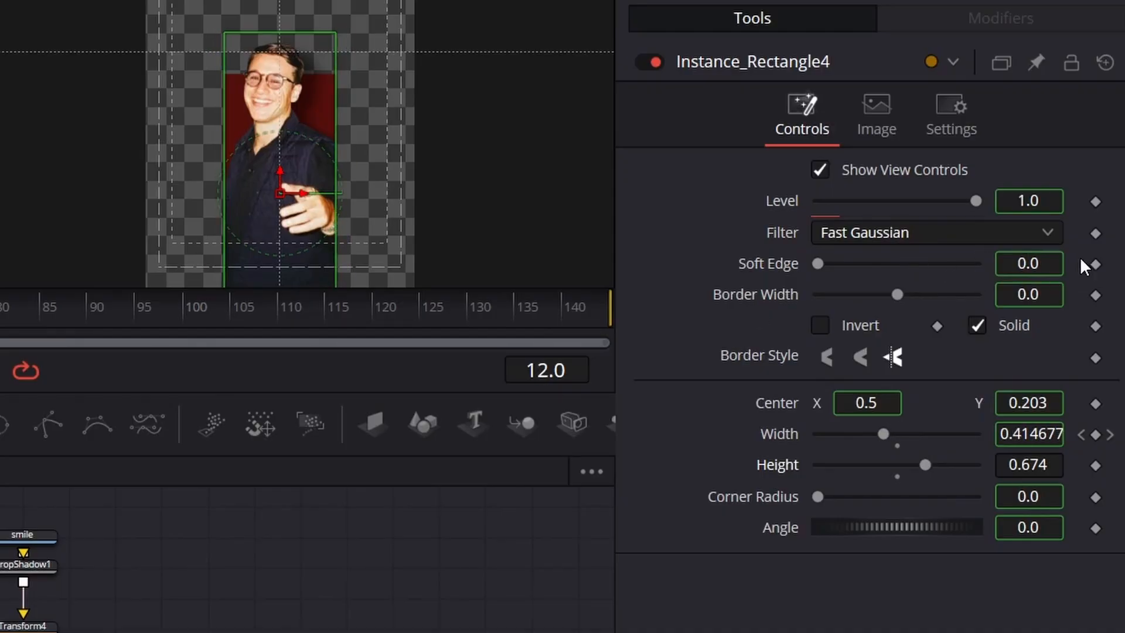
Step: Deinstance the mask's soft edge, set it to 0.0049, and scrub through the reveal up to frame 30
right_click(1052, 255)
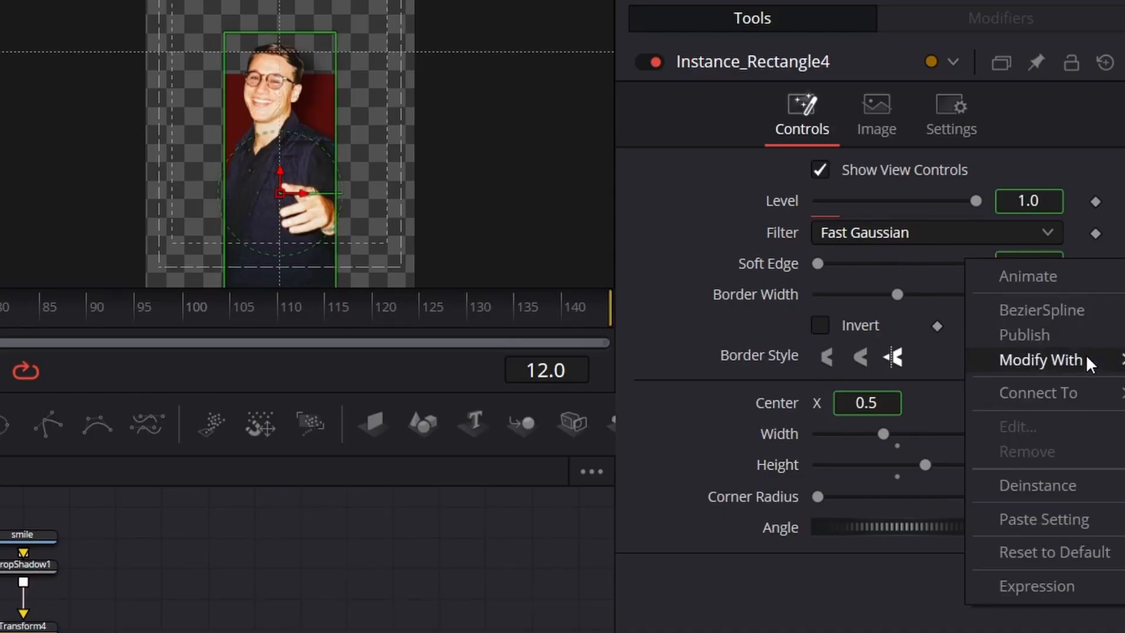
left_click(1061, 485)
left_click_drag(1013, 271, 1014, 271)
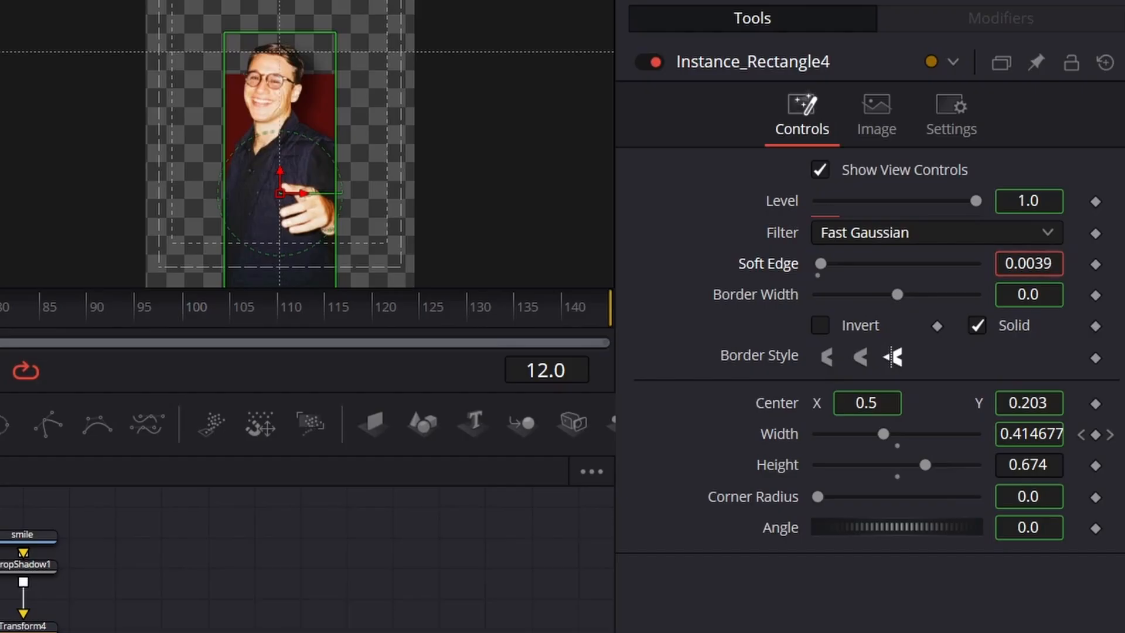
left_click(0, 307)
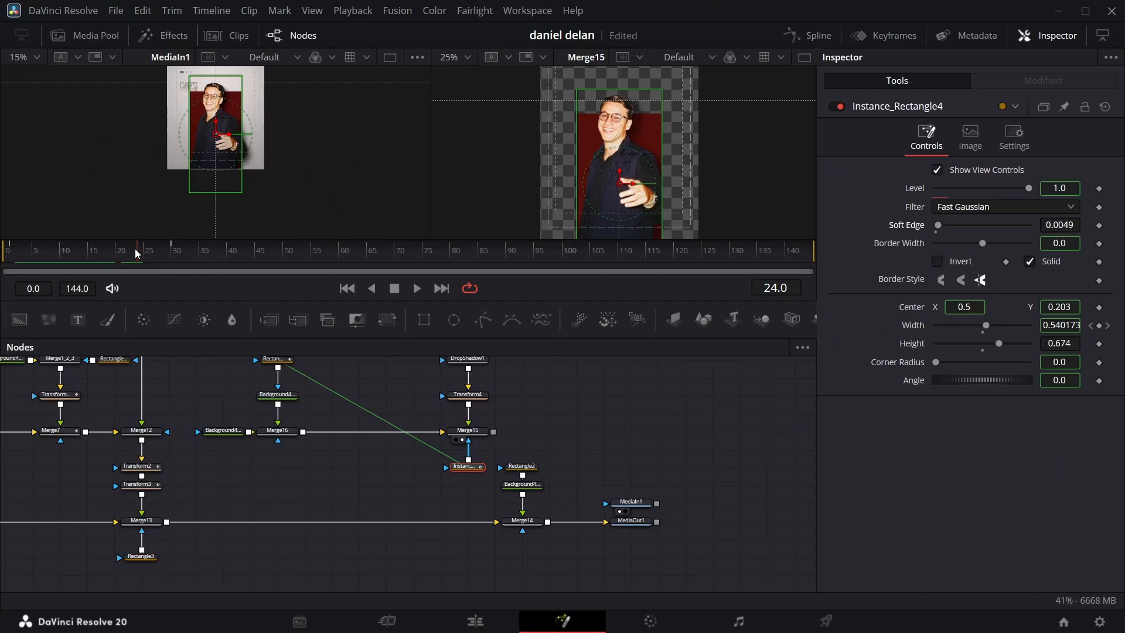
left_click_drag(136, 254, 172, 242)
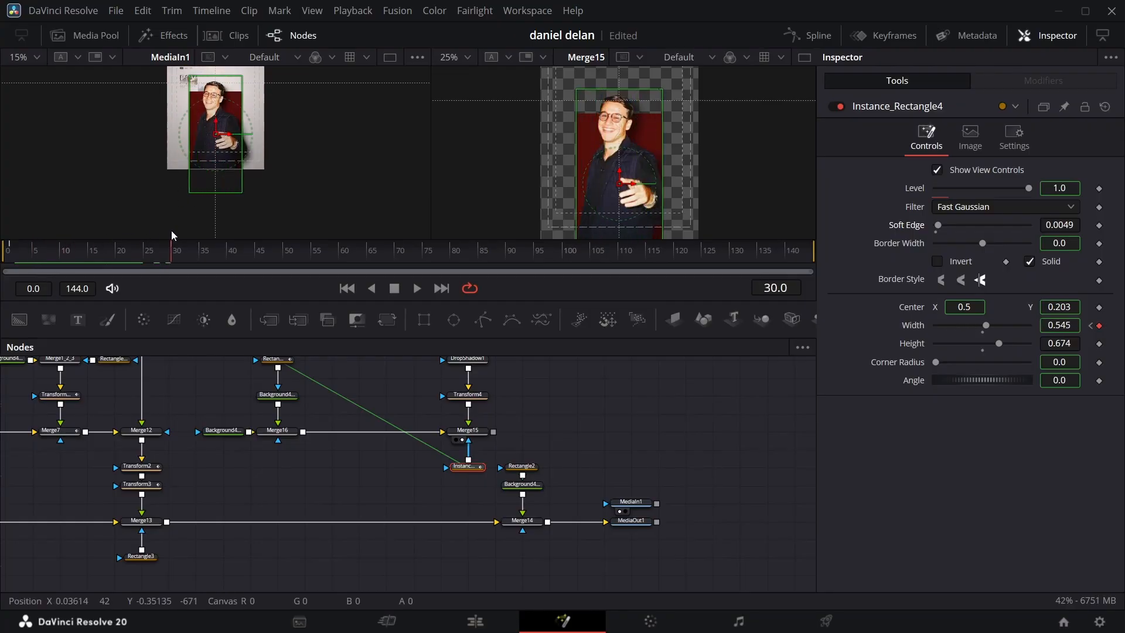
Step: Keyframe Transform4's center Y from -0.44 at frame 0 to 0.016 at frame 30 and ease its displacement curve
left_click(468, 394)
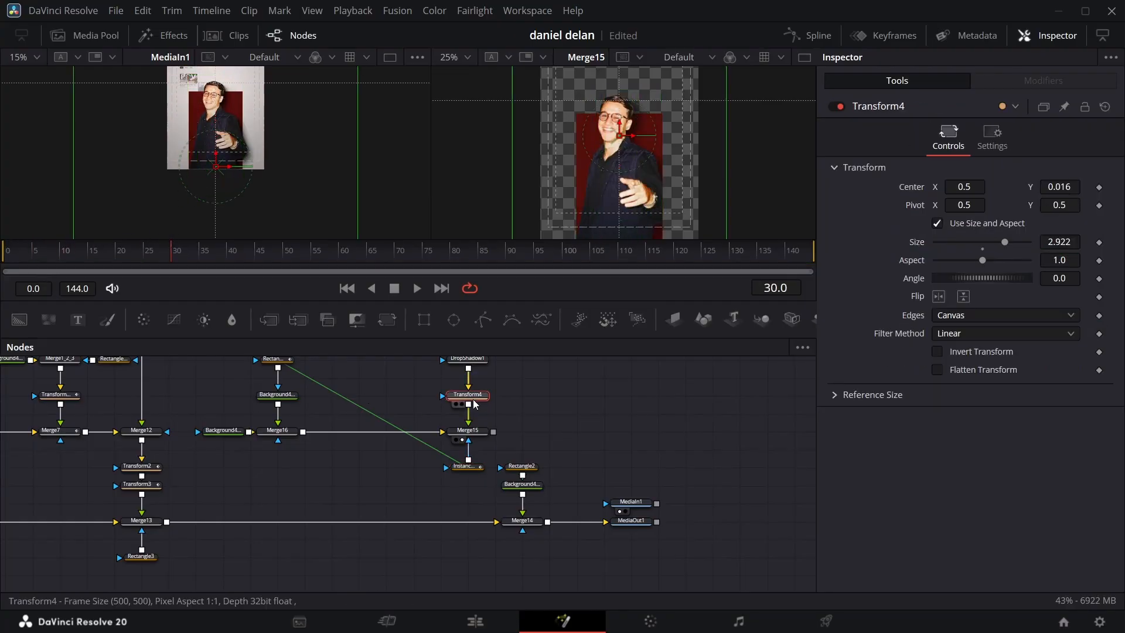
left_click(1099, 188)
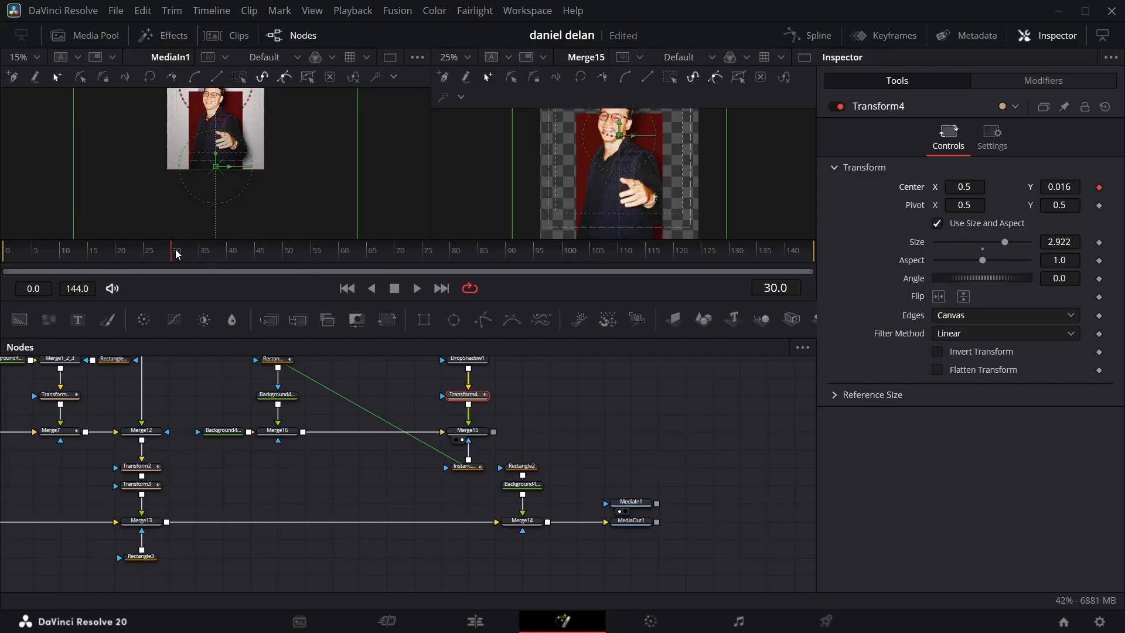
key("Home")
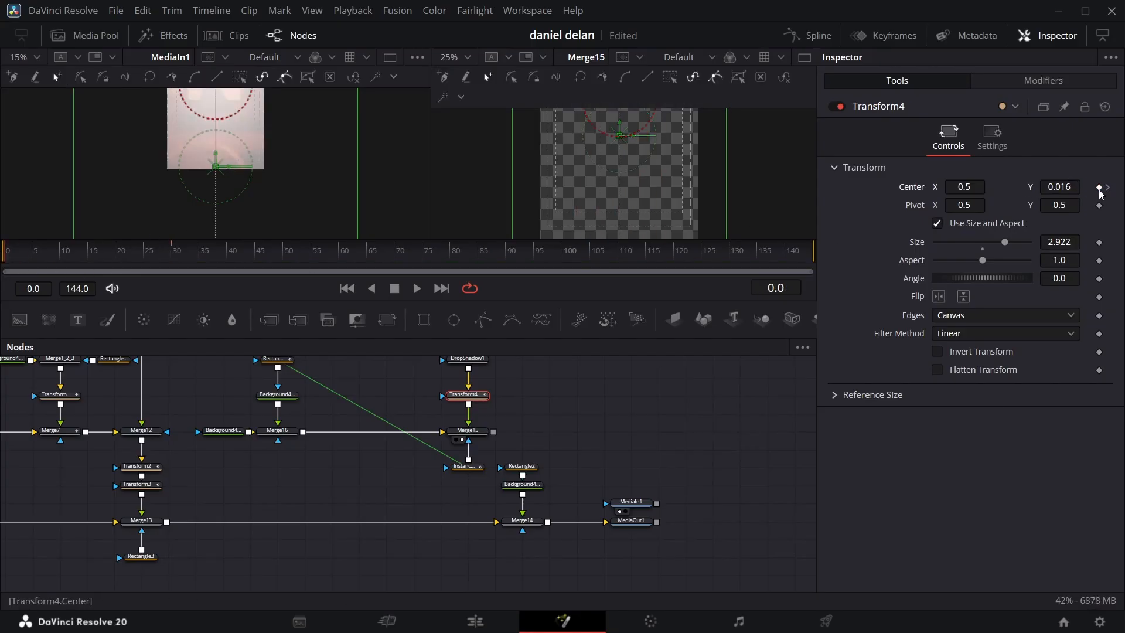
left_click_drag(1072, 187, 1052, 188)
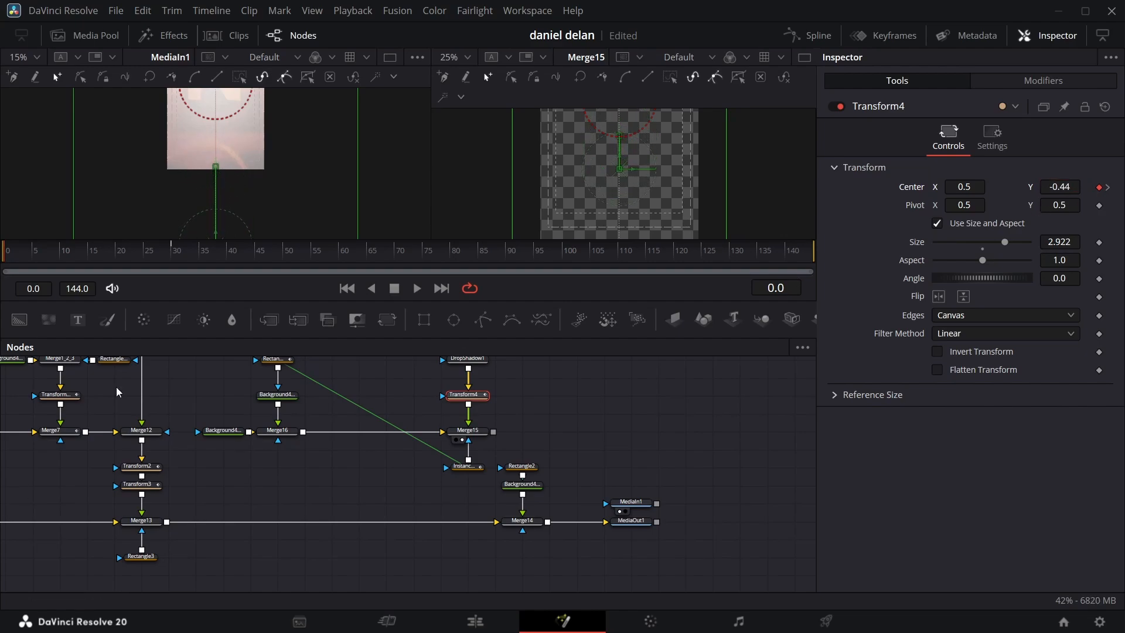
key("space")
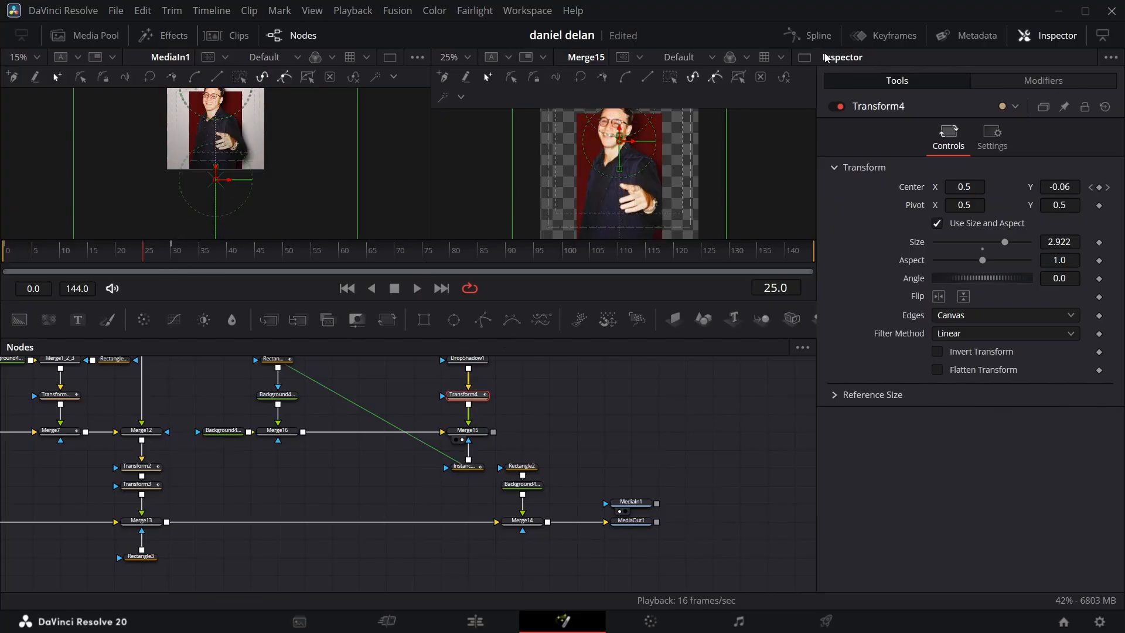
left_click(810, 35)
right_click(523, 491)
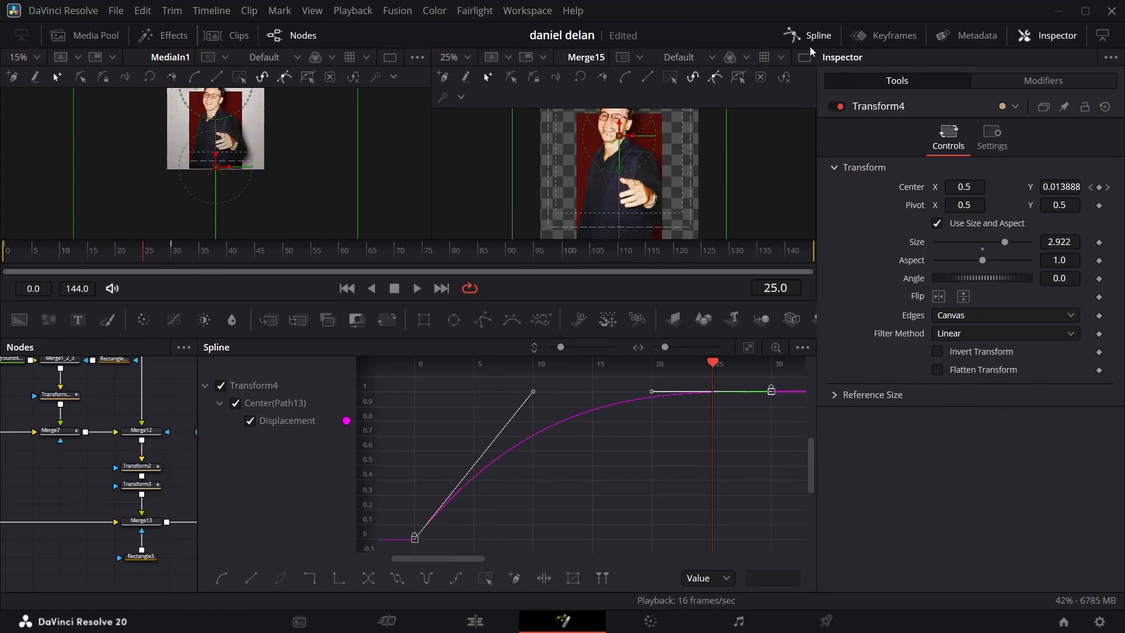
Step: Merge the person branch from Merge15 over Merge13's output and route Instance_Rectangle4's mask connection to Merge15 through a router
left_click_drag(494, 432, 169, 524)
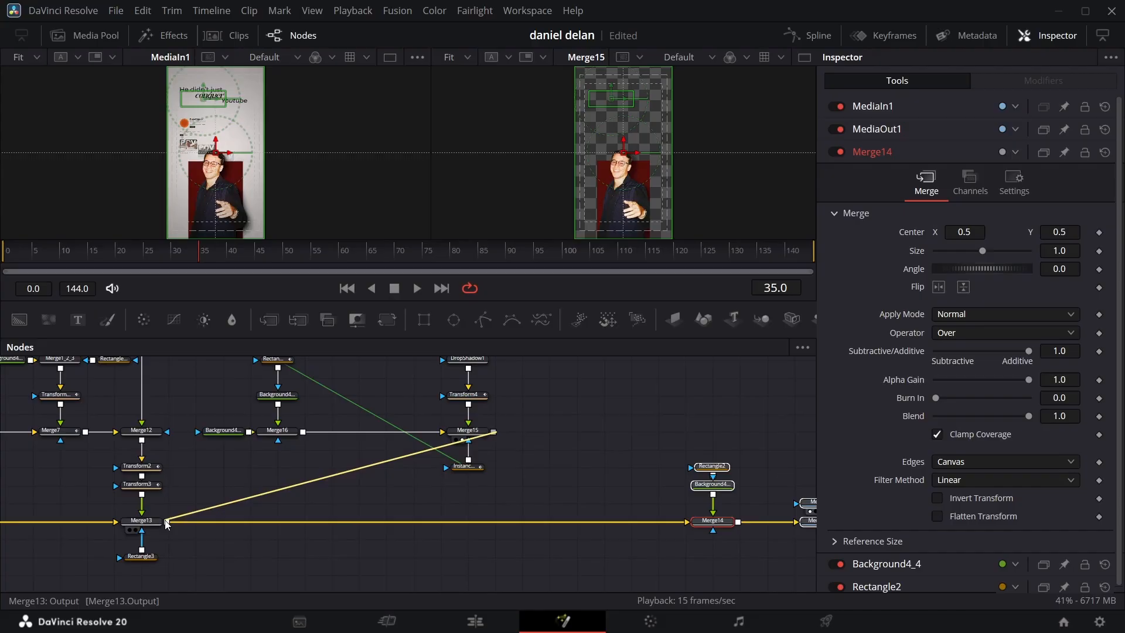
left_click(812, 531)
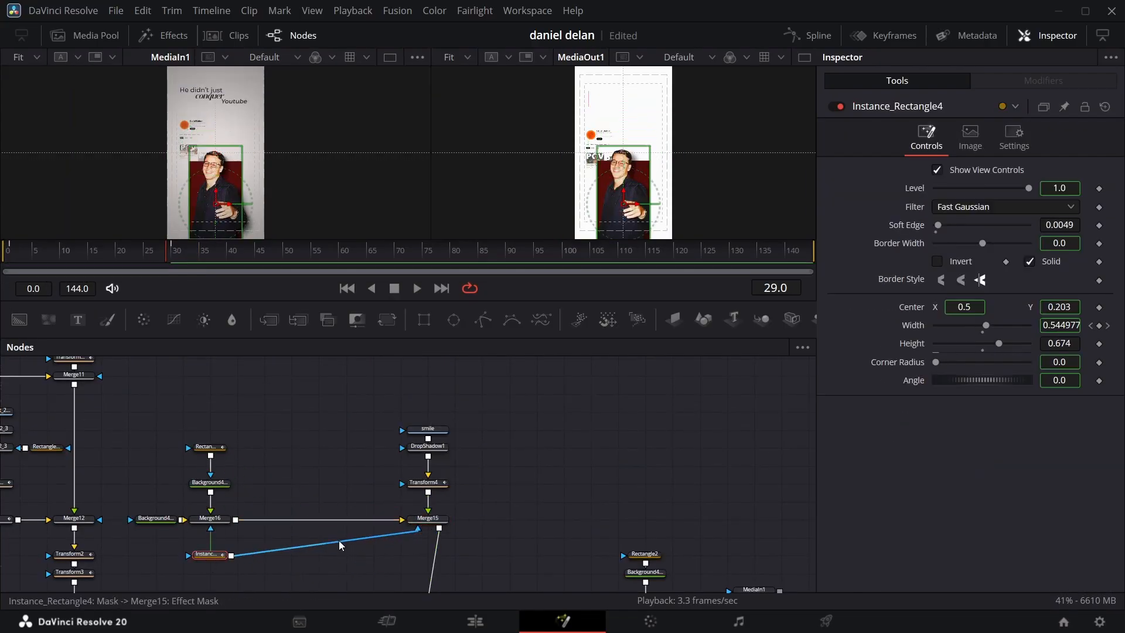
left_click(340, 544, "alt")
left_click_drag(340, 544, 455, 556)
scroll(450, 527, "down", 3)
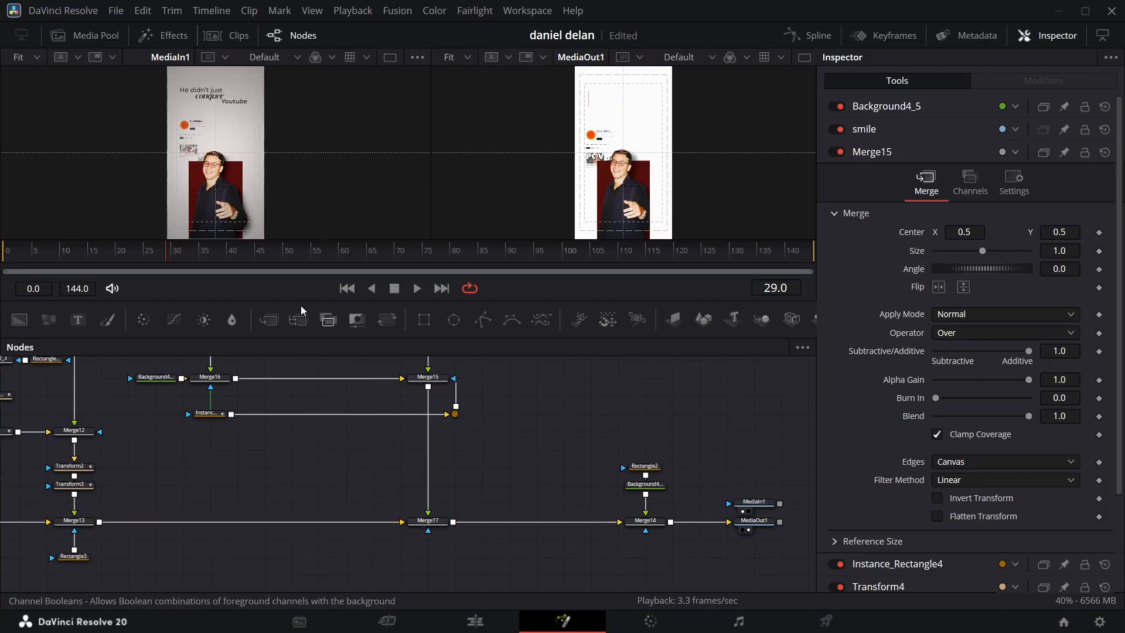
Step: Copy Transform2 and Transform3 and paste them between Merge15 and Merge17
left_click_drag(163, 261, 245, 258)
left_click_drag(119, 461, 48, 492)
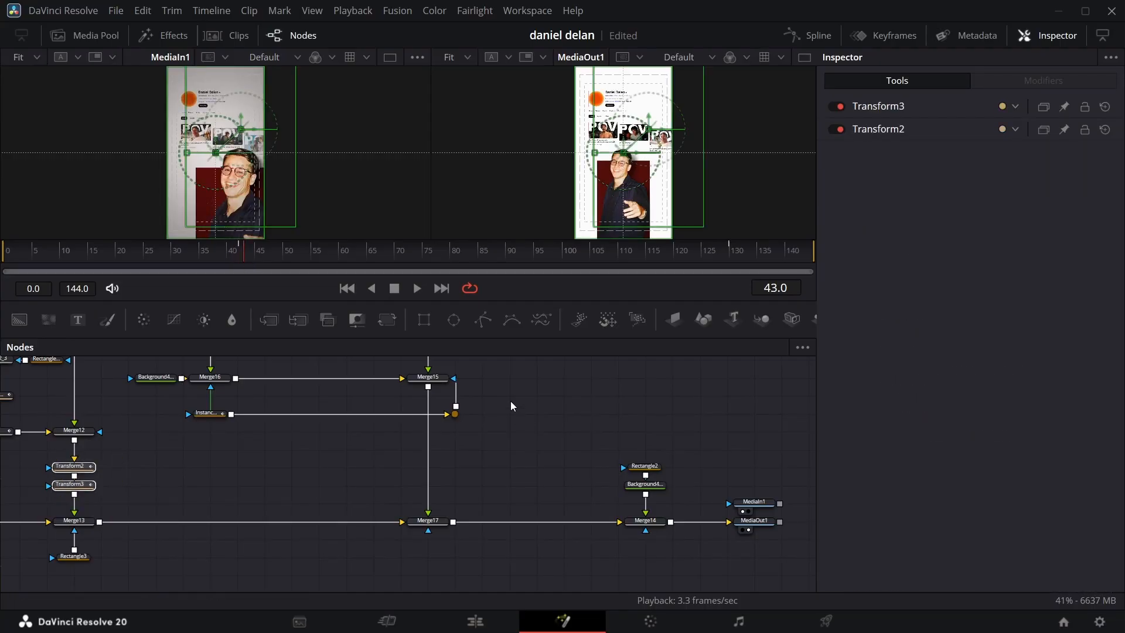
key("ctrl+v")
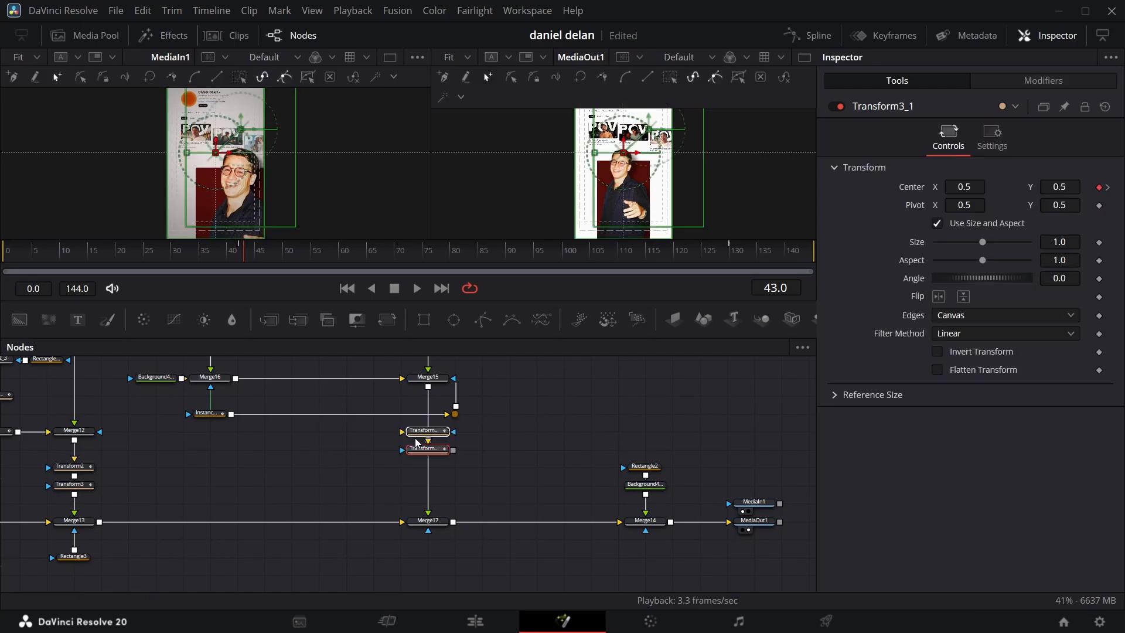
left_click_drag(415, 440, 416, 441)
Step: At frame 43, set Transform2_1's center to X 0.793, Y 0.545 and its size to 1.827, and check frame 130
left_click_drag(252, 257, 239, 257)
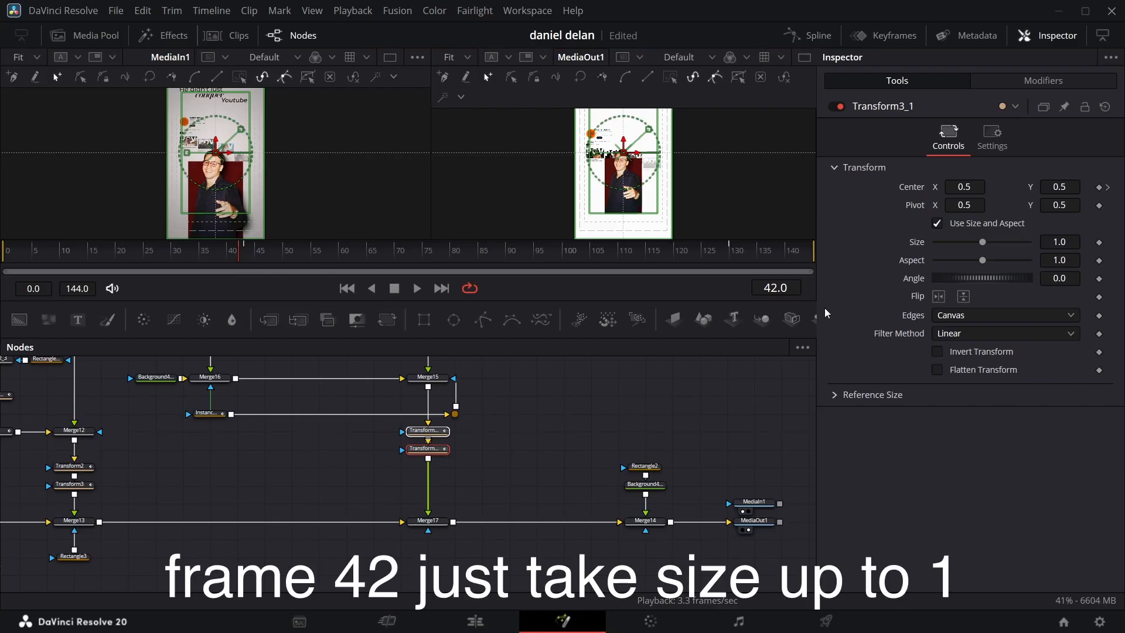
left_click(427, 431)
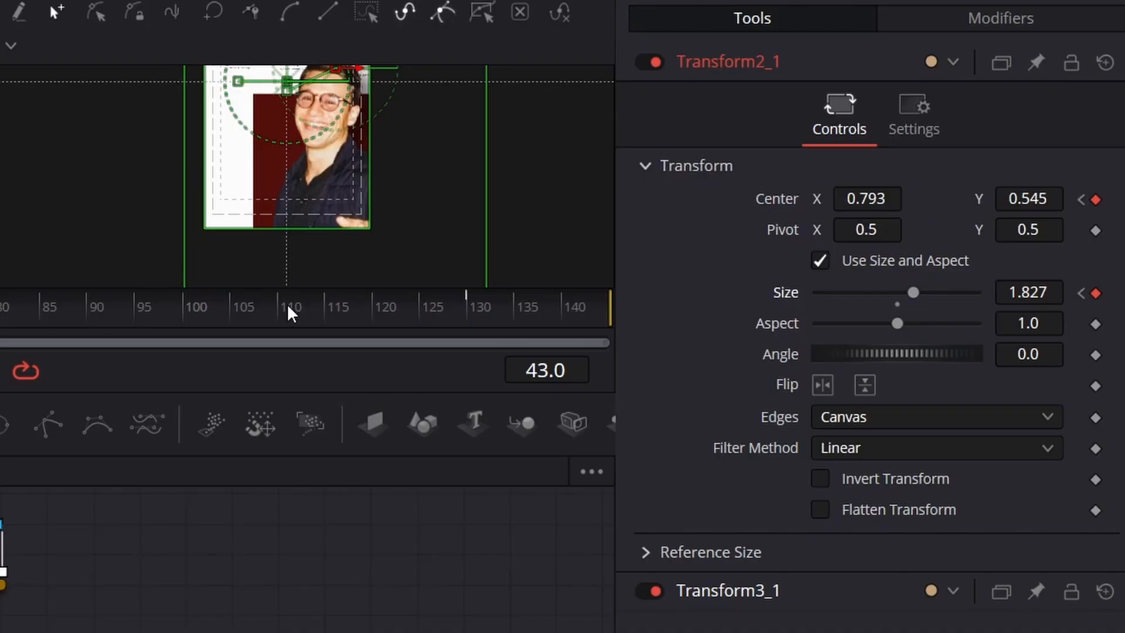
left_click_drag(0, 312, 472, 313)
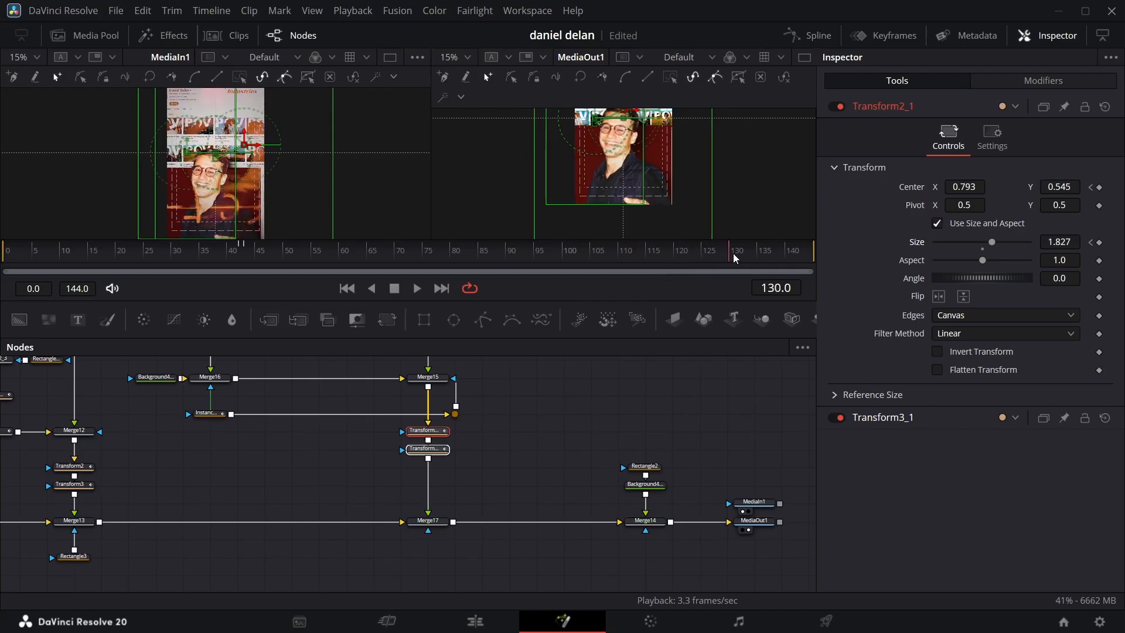
Step: Remove the Rectangle2, background and Merge14 branch so Merge17 feeds MediaOut1, and return to the Edit page
scroll(255, 207, "up", 5)
scroll(255, 207, "down", 1)
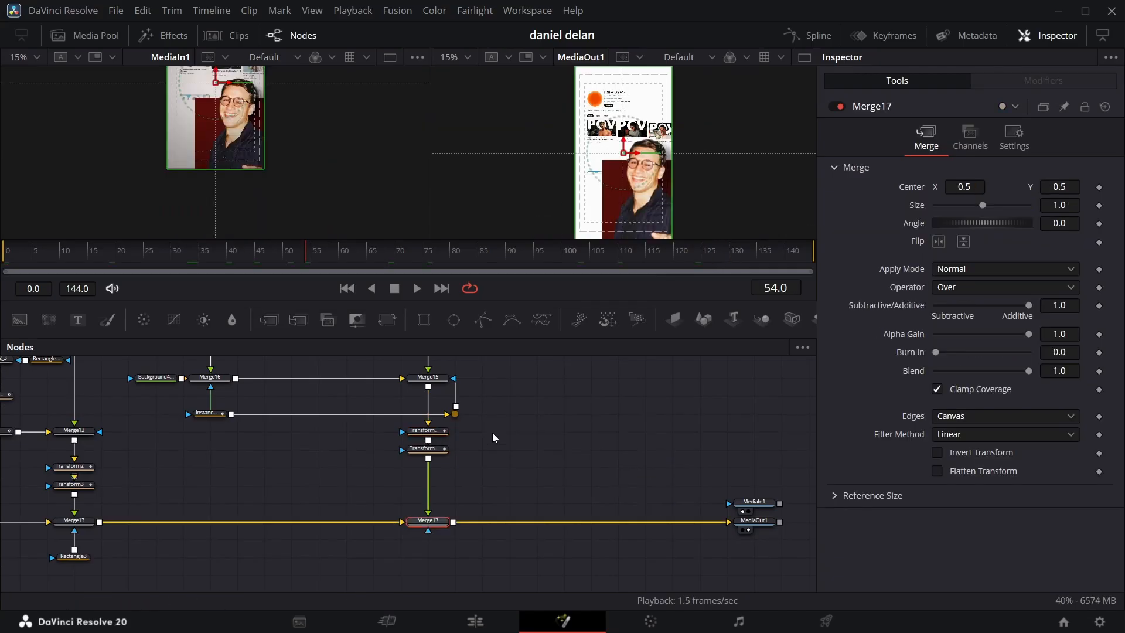
left_click_drag(239, 255, 416, 252)
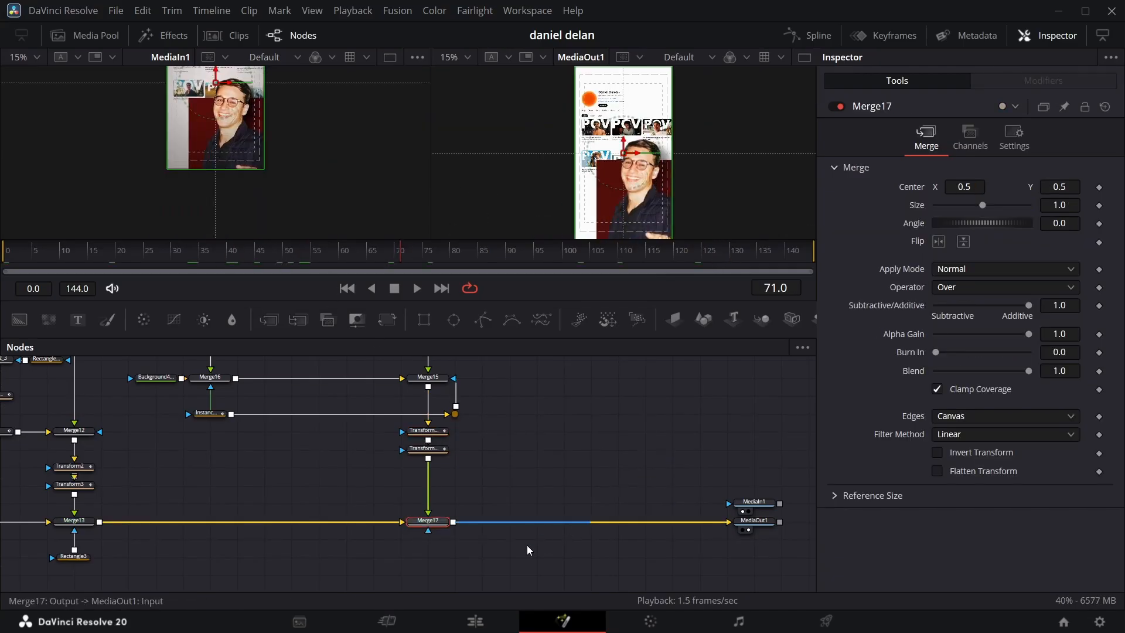
left_click(482, 621)
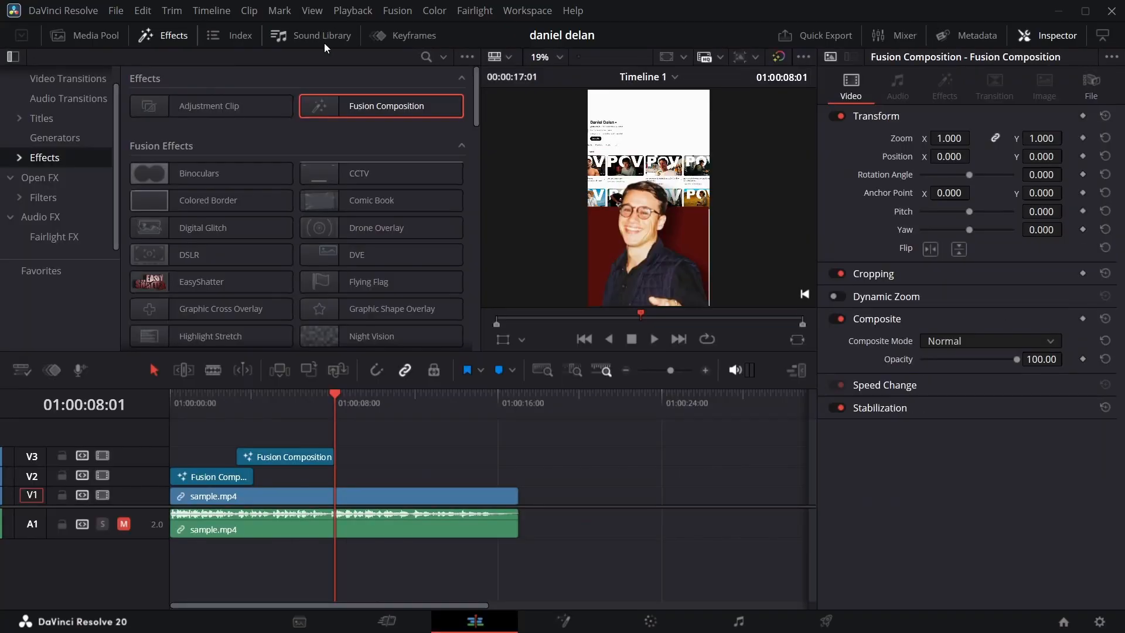
Step: Add a Fusion Composition on V2 at 01:00:08:01, extend its end to the right, and go to 01:00:09:18
left_click_drag(384, 107, 336, 477)
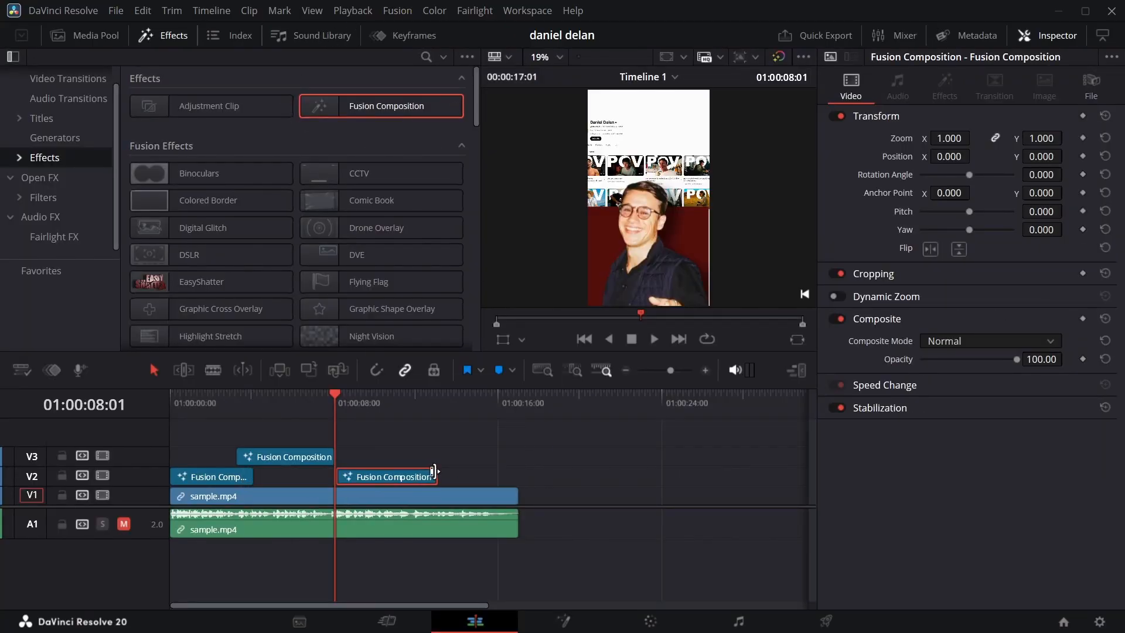
left_click_drag(437, 474, 461, 474)
left_click_drag(335, 395, 366, 399)
Step: Leave the full-screen window, switch to the YouTube channel in Chrome, and open the vlog about doing business in Taiwan
left_click(528, 11)
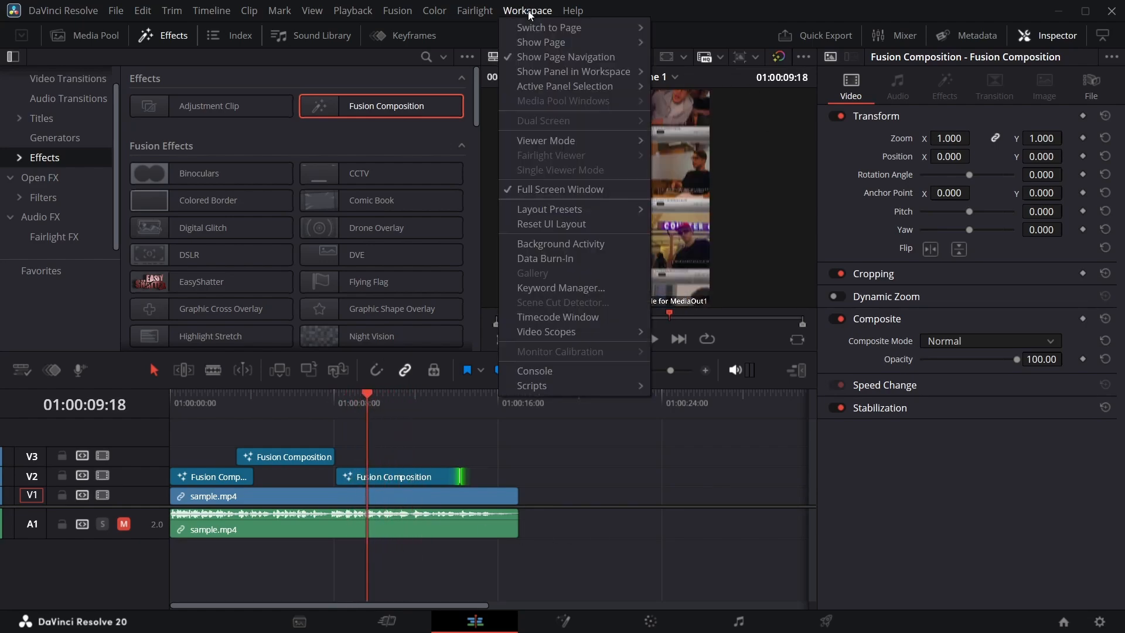
left_click(551, 188)
left_click(800, 625)
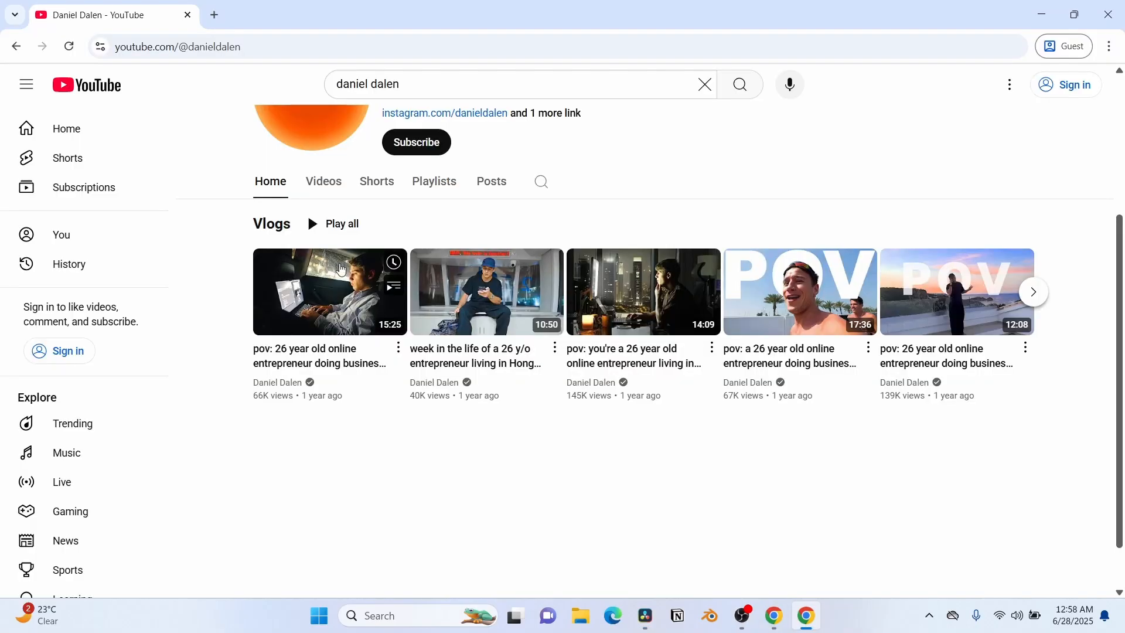
left_click(276, 348)
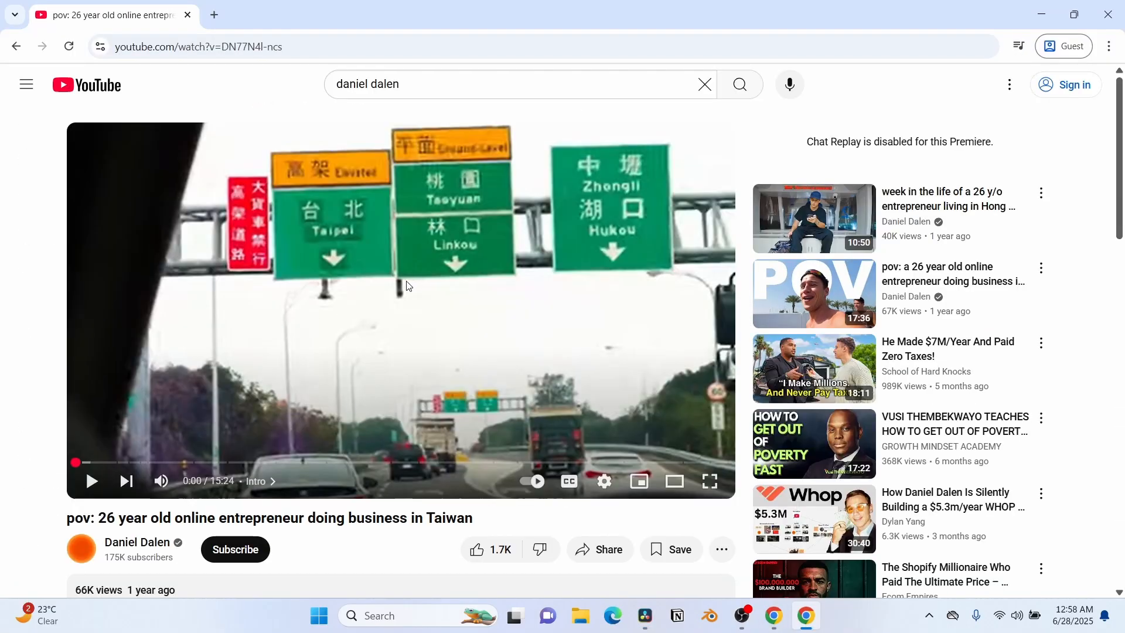
Step: Start a screen recording with the Snipping Tool covering the video player, its title and the channel row below
key("super+shift+r")
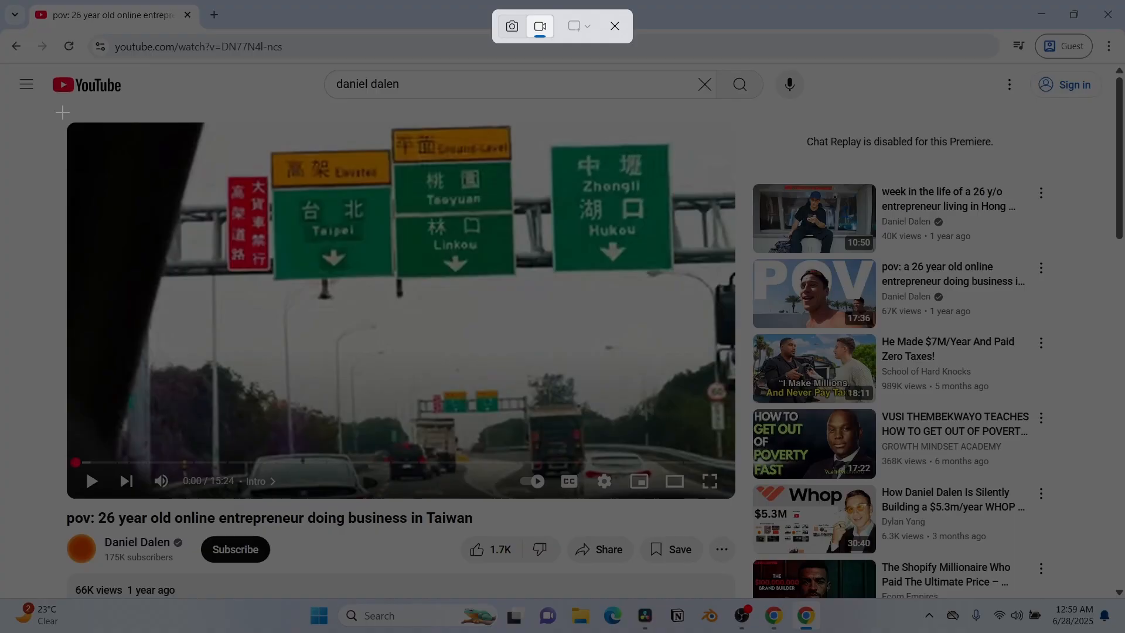
left_click_drag(54, 114, 743, 571)
left_click(489, 25)
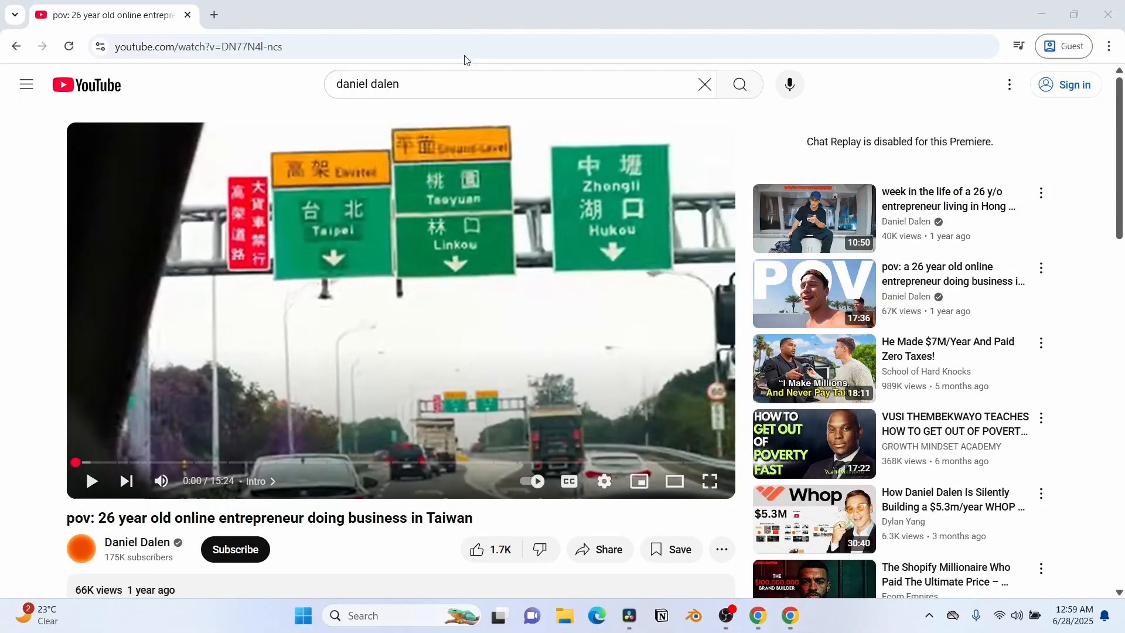
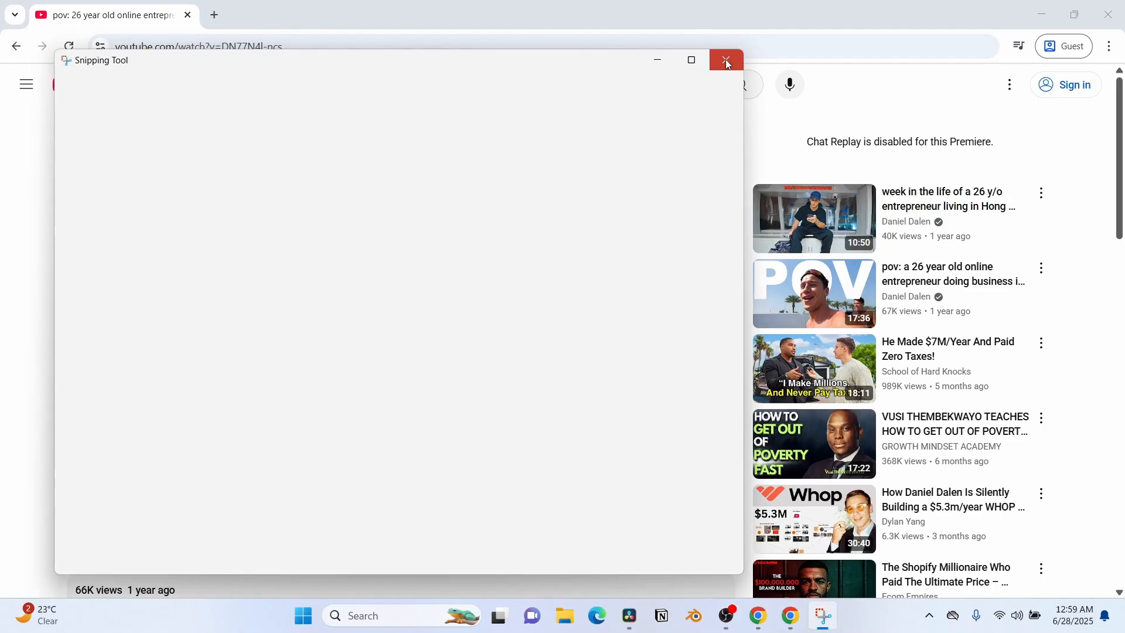
Step: Close the Snipping Tool, switch to DaVinci Resolve, and import the eight screen recordings into the media pool's Master bin
left_click(726, 60)
left_click(645, 615)
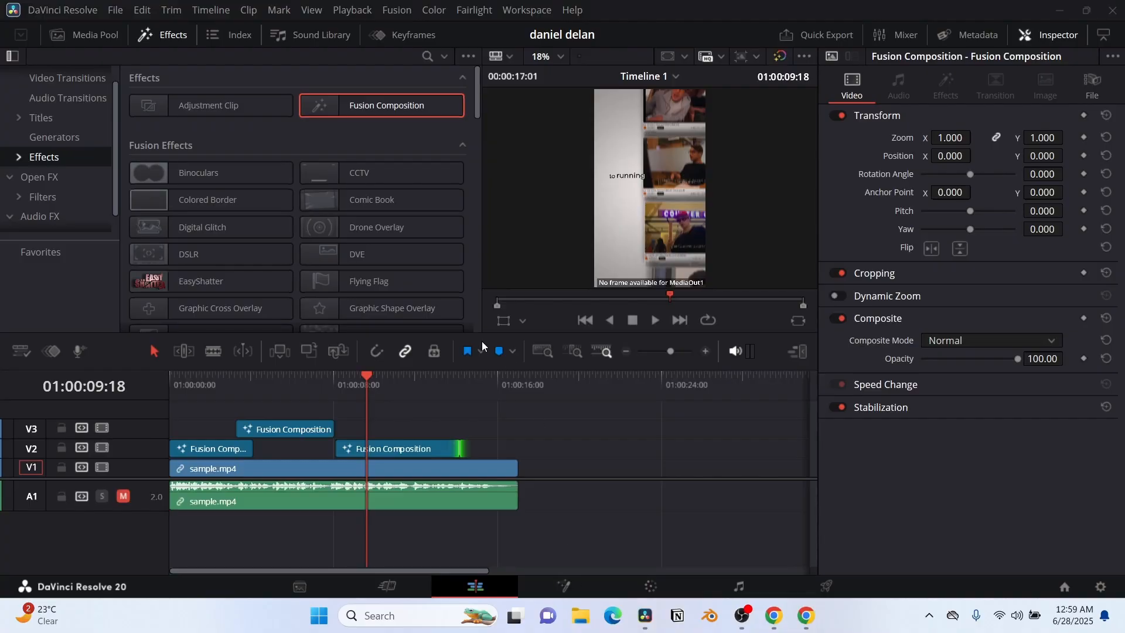
key("super+e")
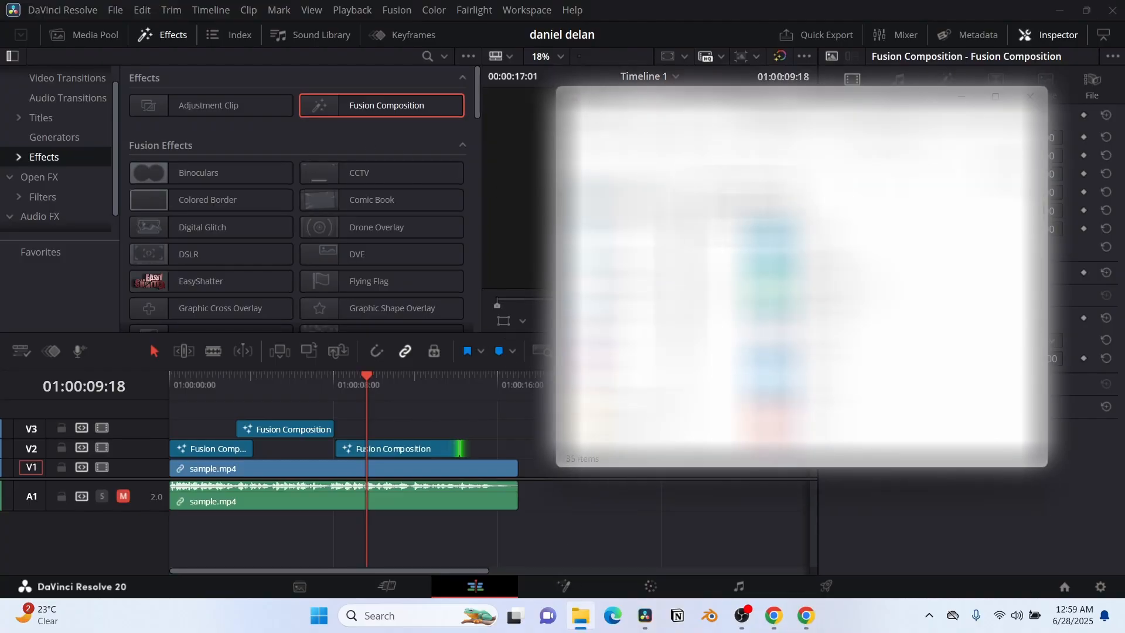
left_click(107, 36)
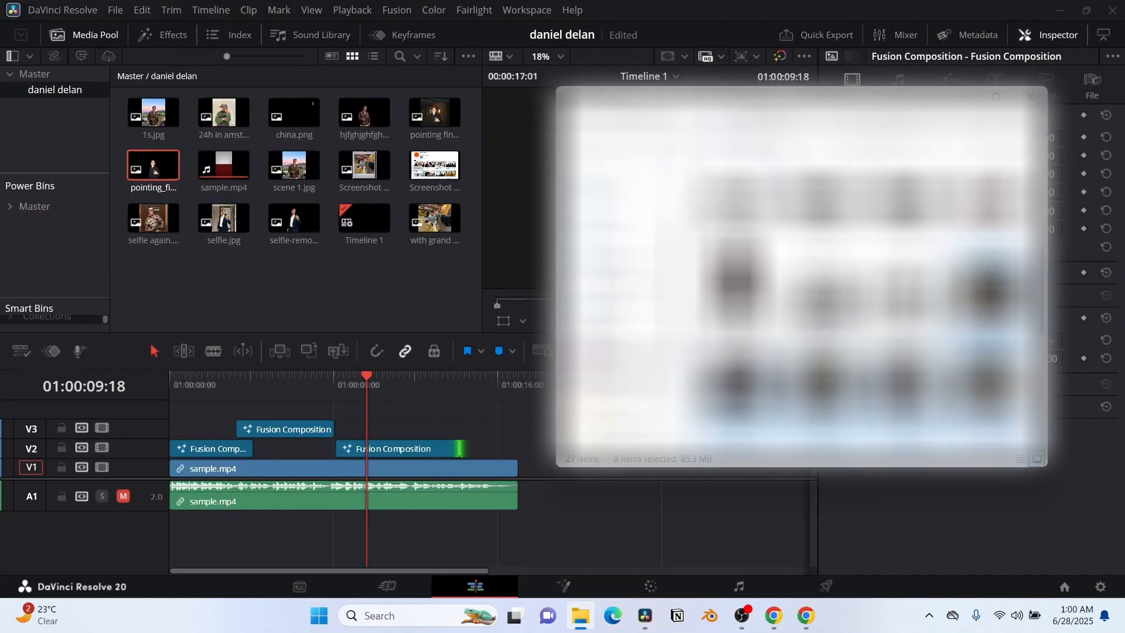
left_click_drag(737, 378, 55, 141)
Step: Open the new V2 composition in Fusion, add a MediaIn node with its media source set to Background, and view it
left_click(417, 448)
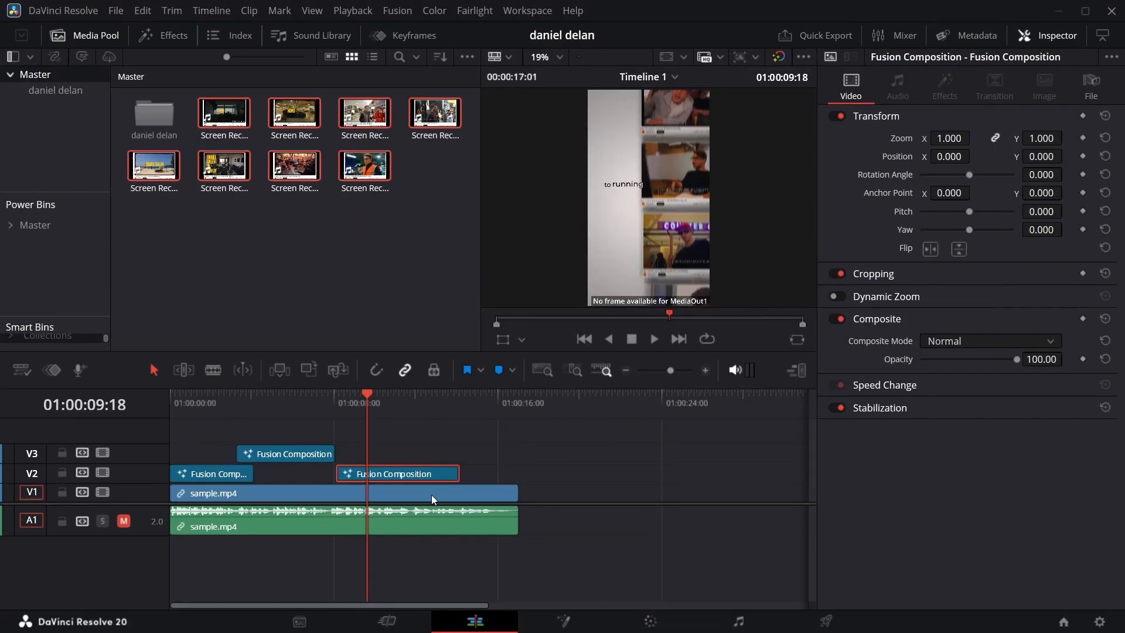
left_click(595, 621)
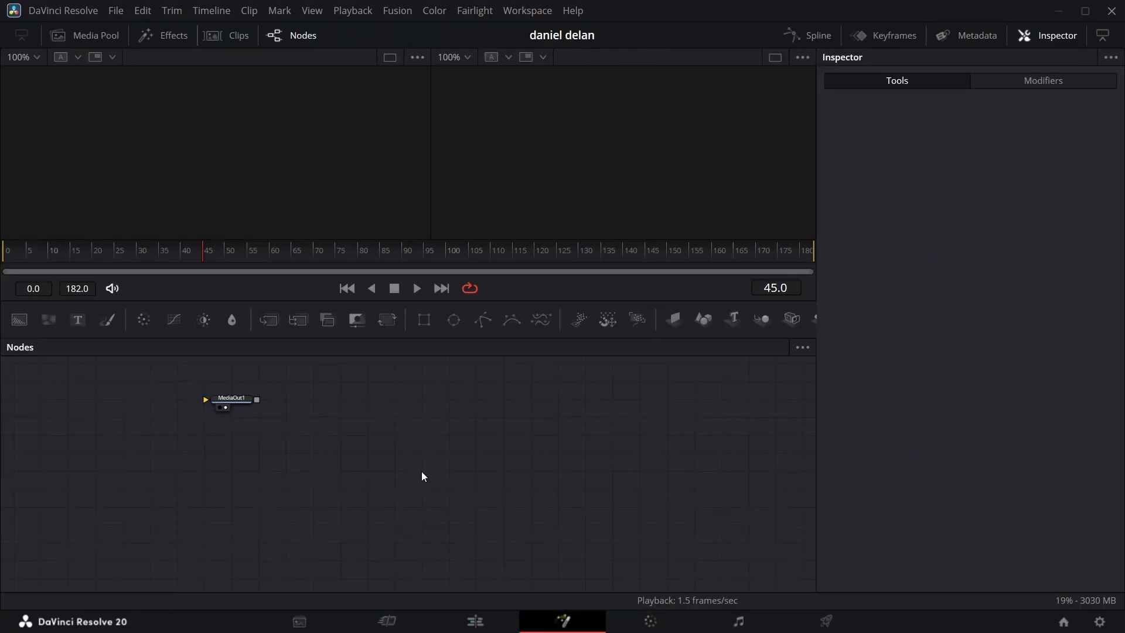
left_click(566, 482)
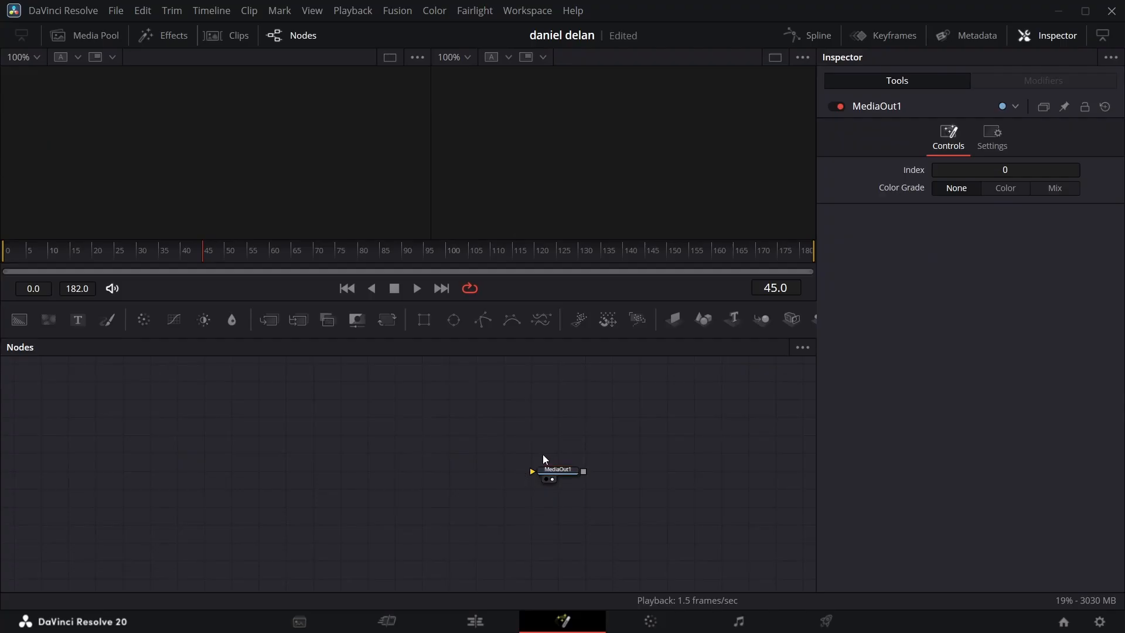
key("shift+space")
type("media")
key("Return")
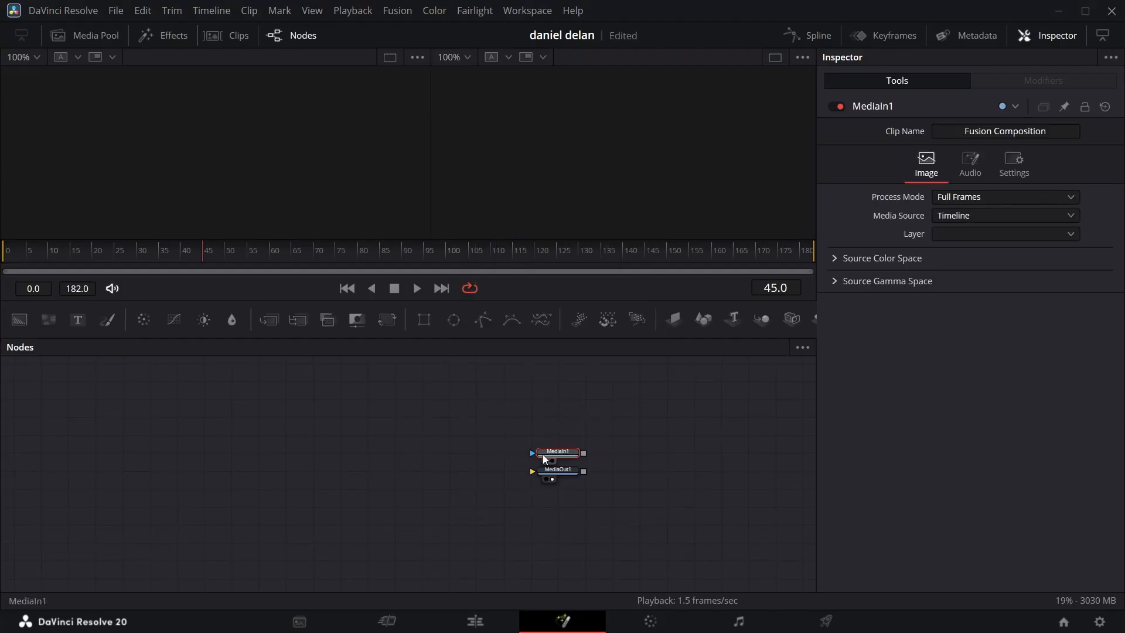
left_click(548, 461)
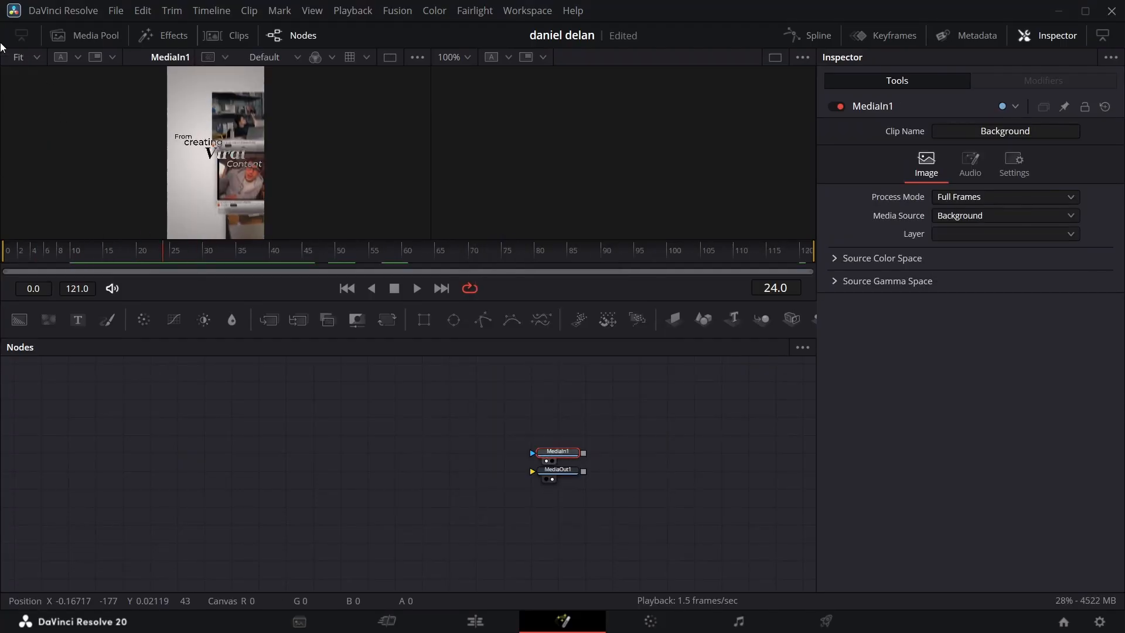
Step: Add the eight screen recordings to the node graph and connect a Background node coloured #fcfcfc to MediaOut1
left_click(88, 35)
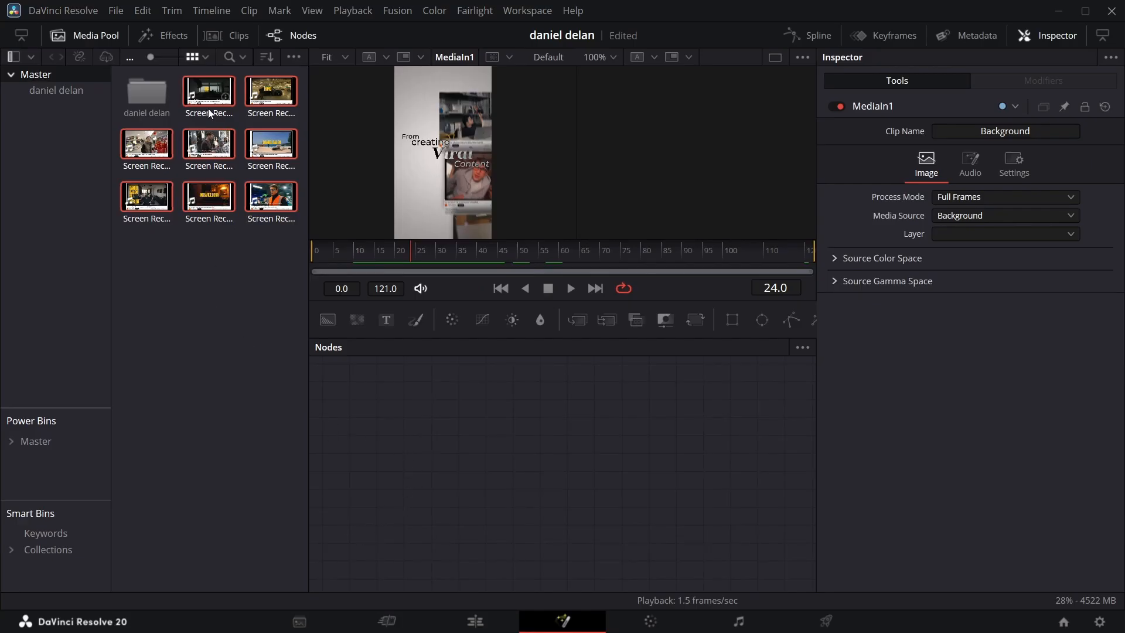
left_click_drag(206, 101, 430, 401)
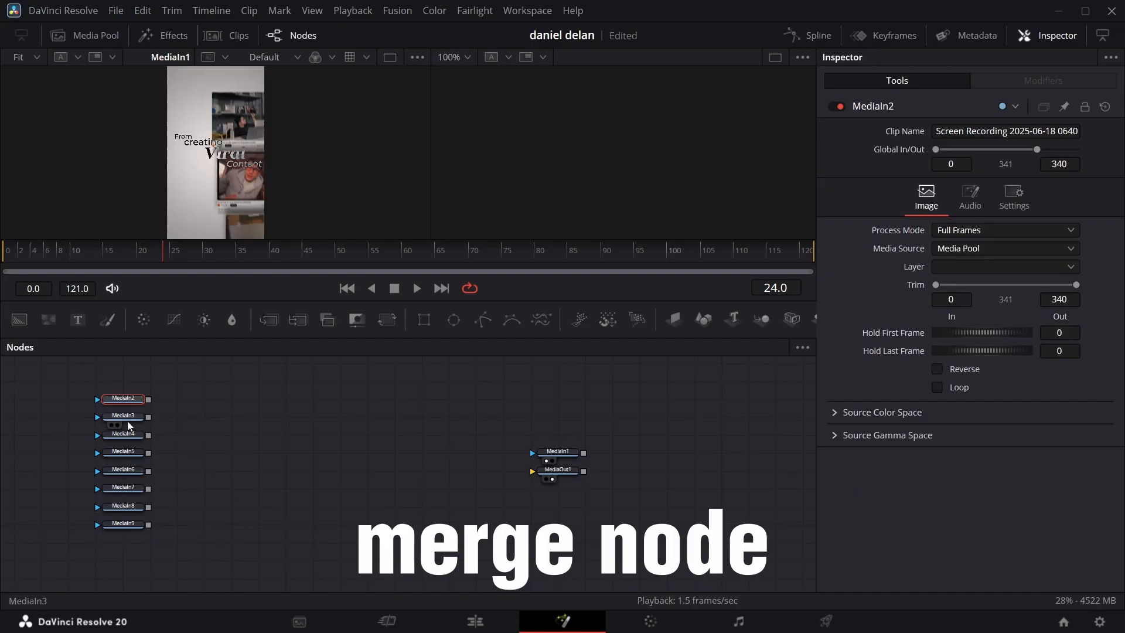
left_click_drag(20, 320, 567, 474)
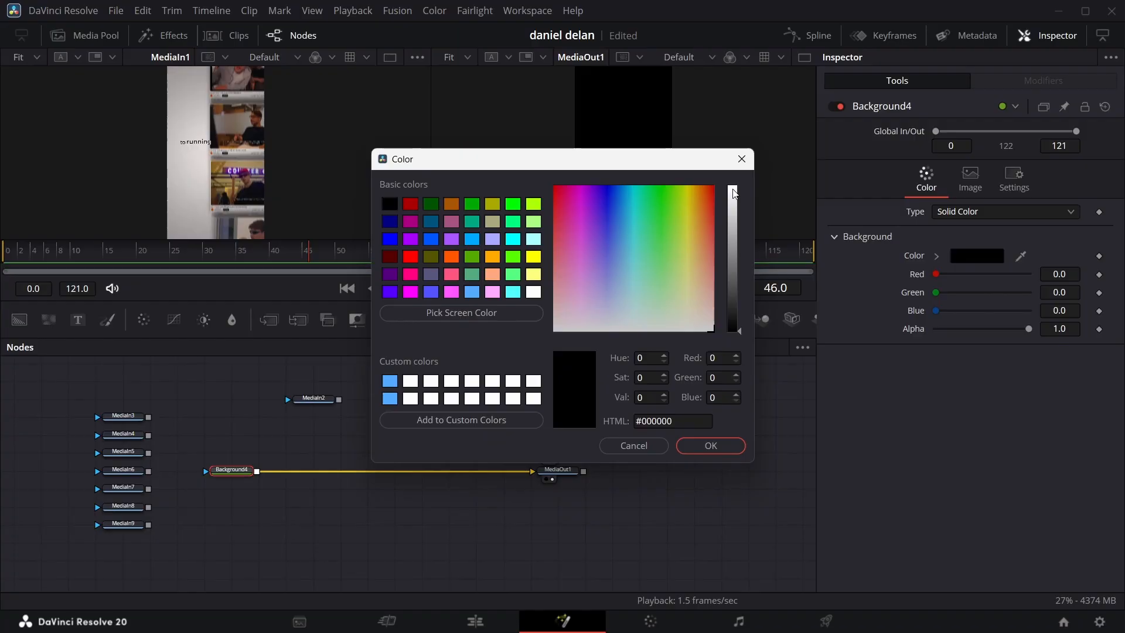
left_click(733, 188)
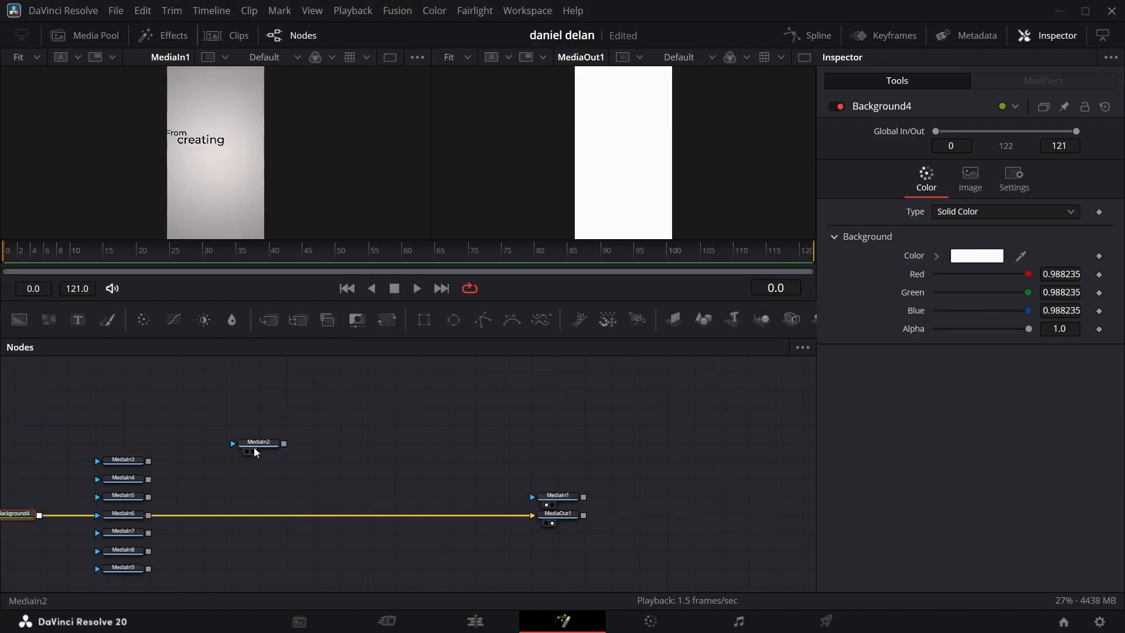
Step: Merge the MediaIn2 recording over Background4 and move the remaining recordings above MediaIn1 near the output
left_click_drag(251, 446, 60, 446)
left_click(62, 449)
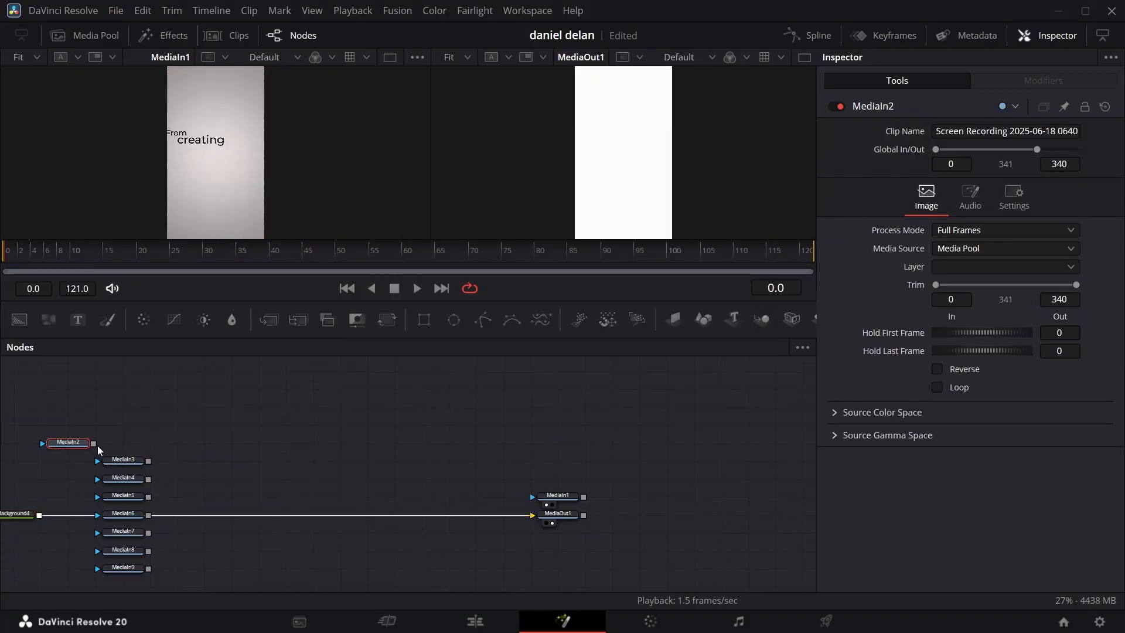
left_click_drag(93, 448, 69, 515)
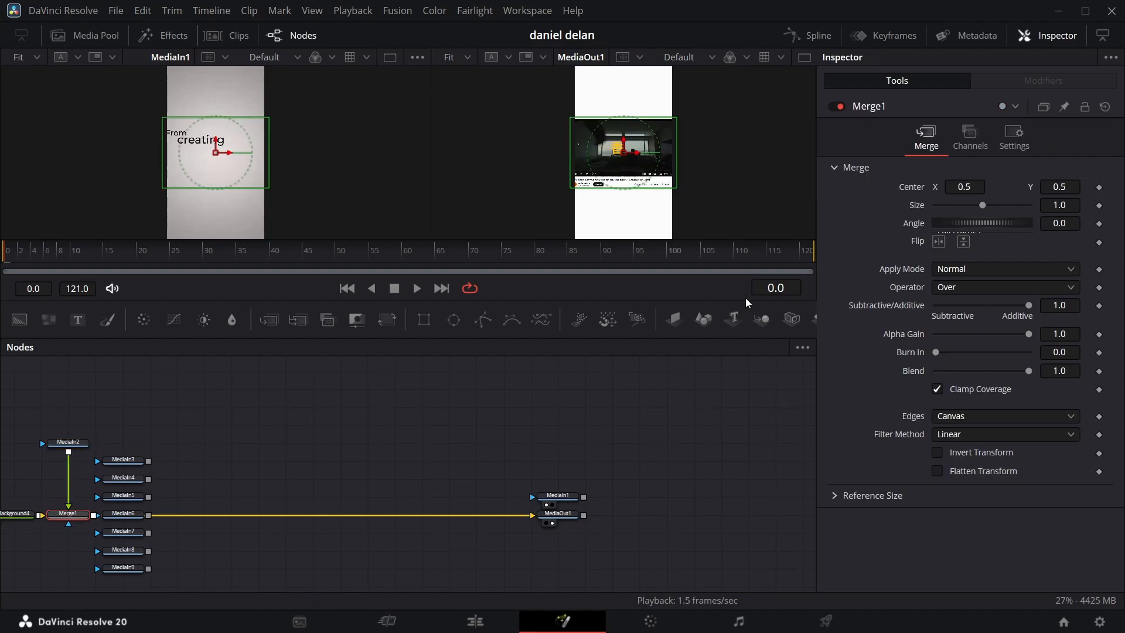
left_click_drag(104, 435, 569, 463)
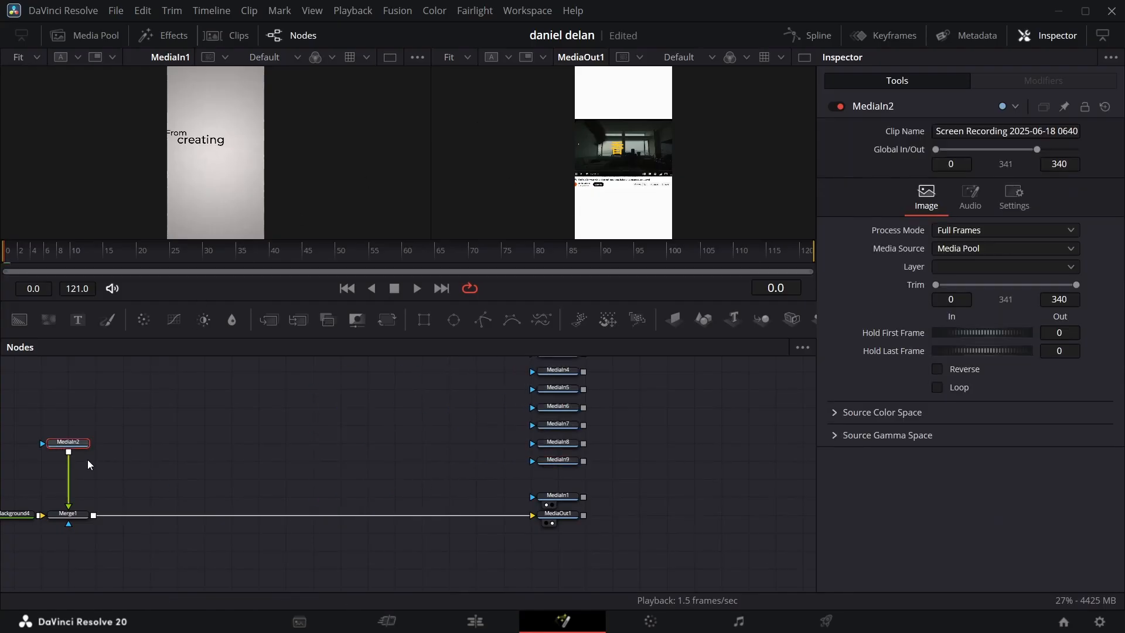
Step: At frame 28, merge a Background copy masked by a Rectangle after Merge1 and set its alpha to 1.0
left_click_drag(17, 261, 225, 263)
key("ctrl+v")
left_click_drag(424, 320, 164, 458)
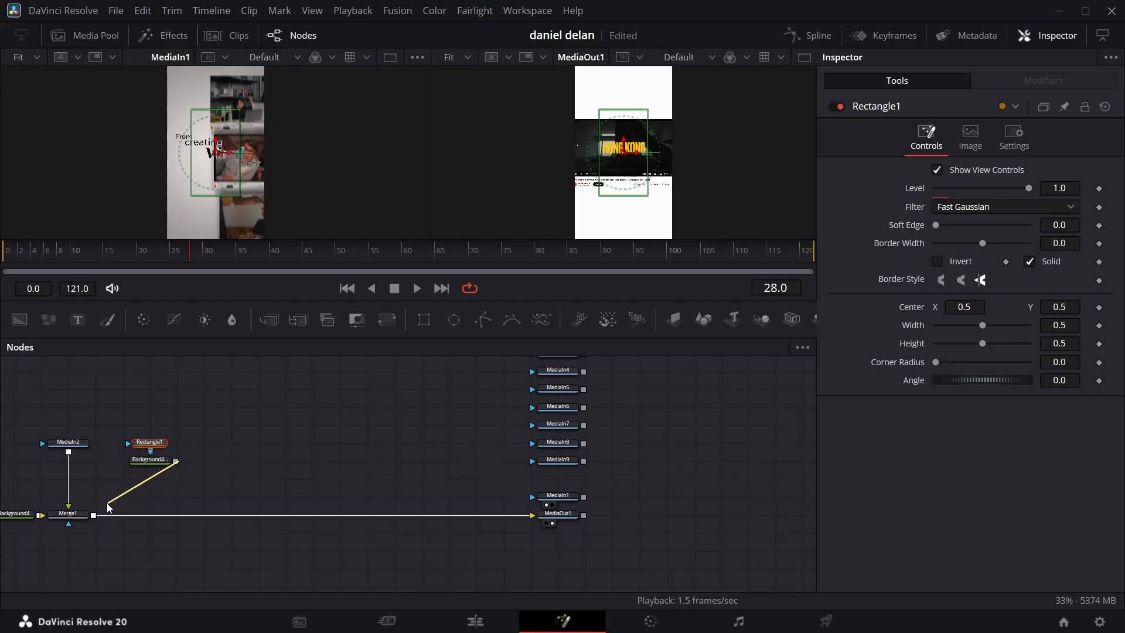
left_click_drag(107, 504, 94, 516)
left_click(149, 460)
left_click_drag(936, 329, 1031, 329)
Step: Turn Rectangle1 into an outline with border width 0.0099, about 0.73 wide and 0.33 high, over the reference's uppermost thumbnail
left_click(142, 442)
left_click(1030, 262)
left_click_drag(1060, 243, 1079, 243)
left_click_drag(215, 152, 235, 116)
left_click_drag(236, 156, 235, 105)
left_click_drag(240, 71, 241, 76)
left_click_drag(237, 131, 237, 132)
left_click_drag(1068, 345, 1051, 346)
key("ctrl+z")
left_click_drag(965, 344, 1124, 363)
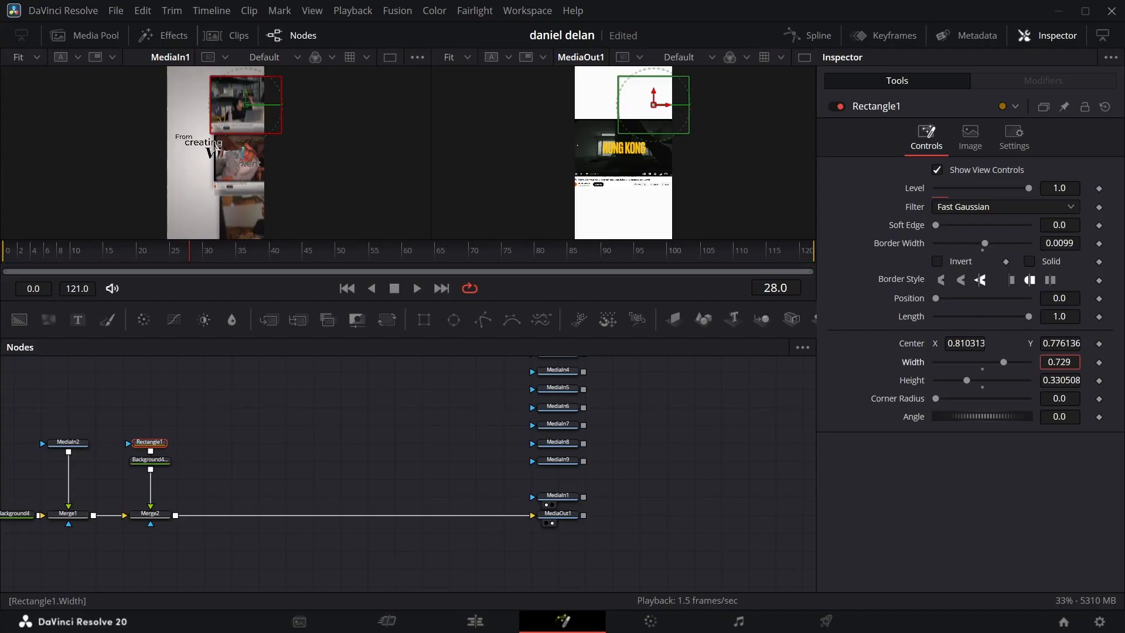
Step: Add a Transform to MediaIn2, set its size to 0.9, and place the clip inside the outline, centred at about 0.87, 1.14
left_click(77, 445)
left_click(387, 319)
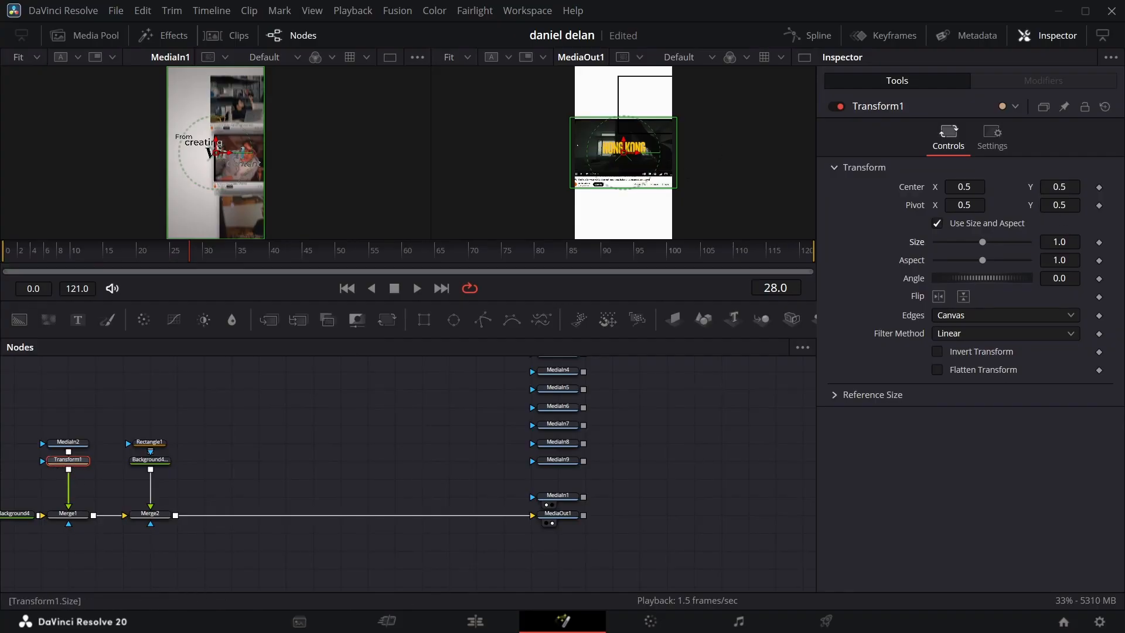
left_click_drag(1059, 242, 1006, 242)
left_click_drag(622, 153, 658, 107)
double_click(1064, 243)
type("0.9")
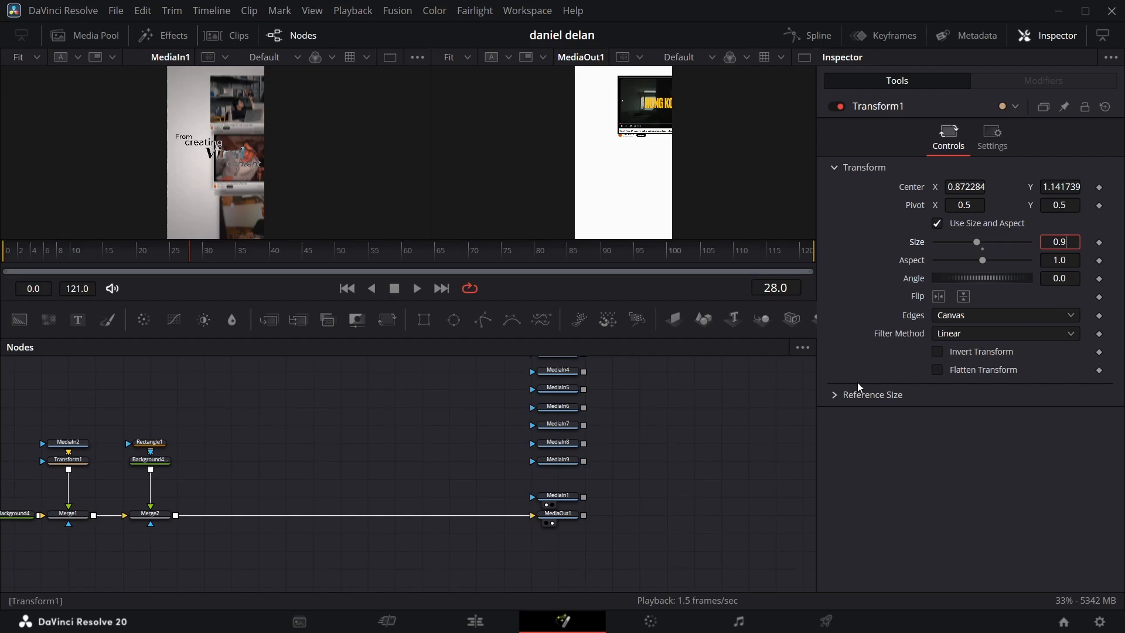
Step: Move the Merge2 outline branch next to MediaOut1 and paste five copies of Transform1 in the freed space
left_click_drag(150, 514, 476, 514)
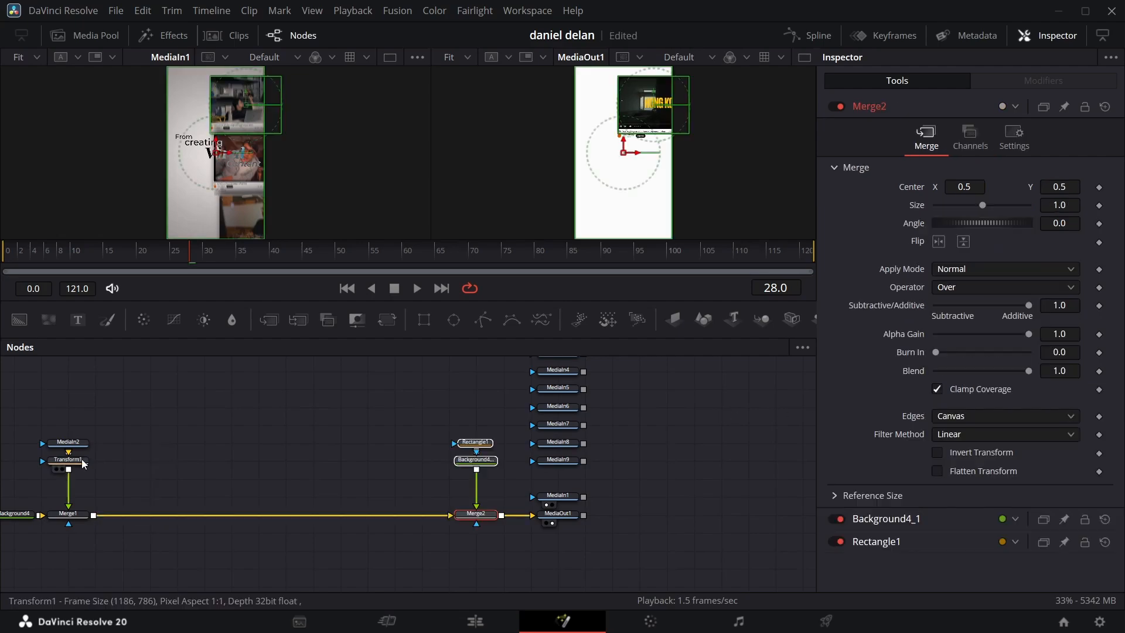
left_click(82, 463)
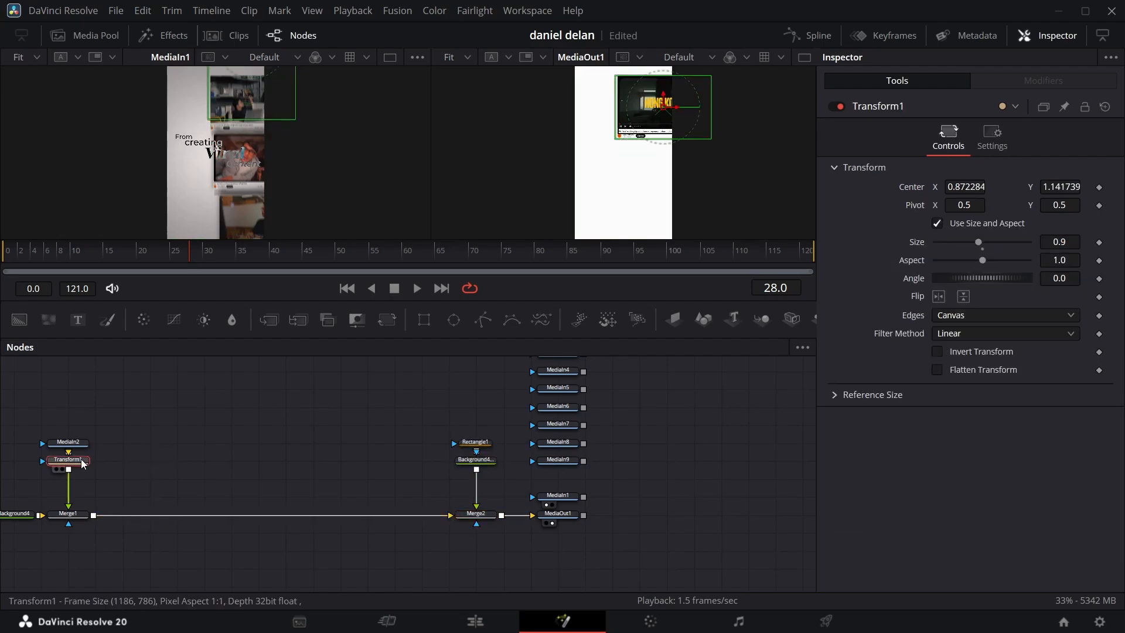
key("ctrl+v")
key("ctrl+v")
key("ctrl+v")
key("ctrl+v")
key("ctrl+v")
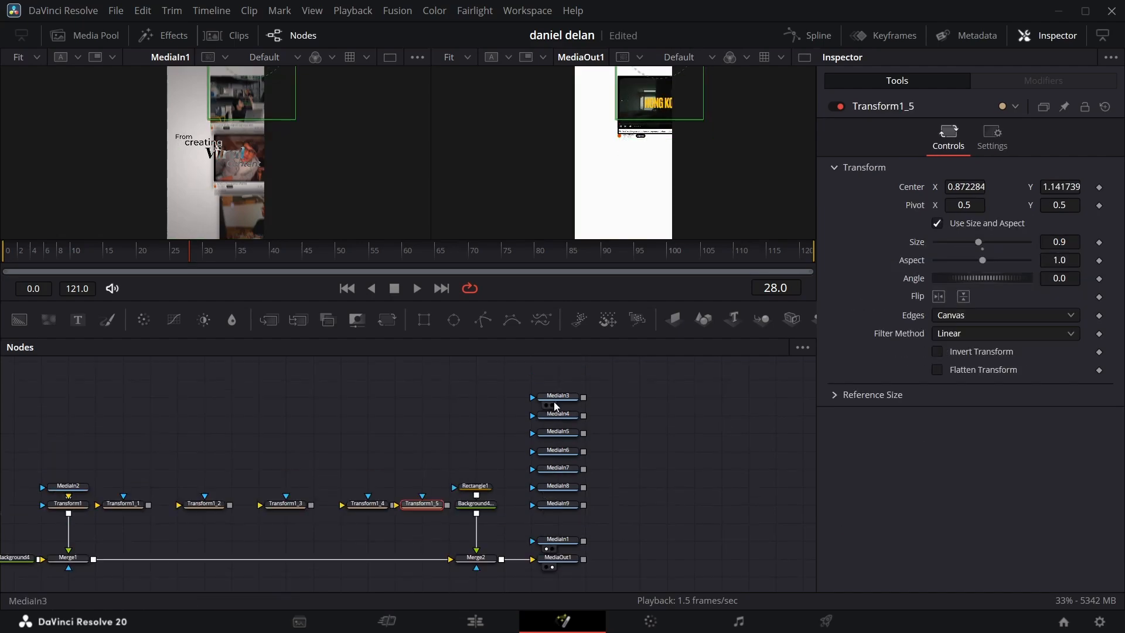
Step: Route MediaIn3 through Transform1_1, merge it after Merge1, and lower its Center Y to stack it below the first clip
left_click_drag(556, 406, 126, 455)
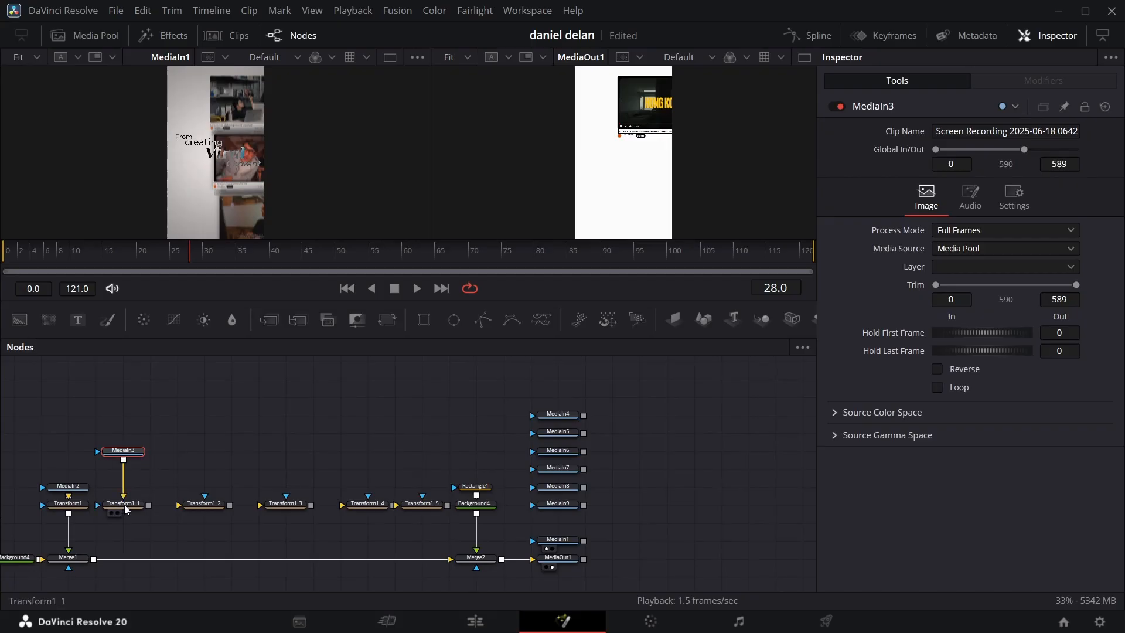
left_click_drag(148, 505, 93, 559)
left_click_drag(557, 415, 231, 433)
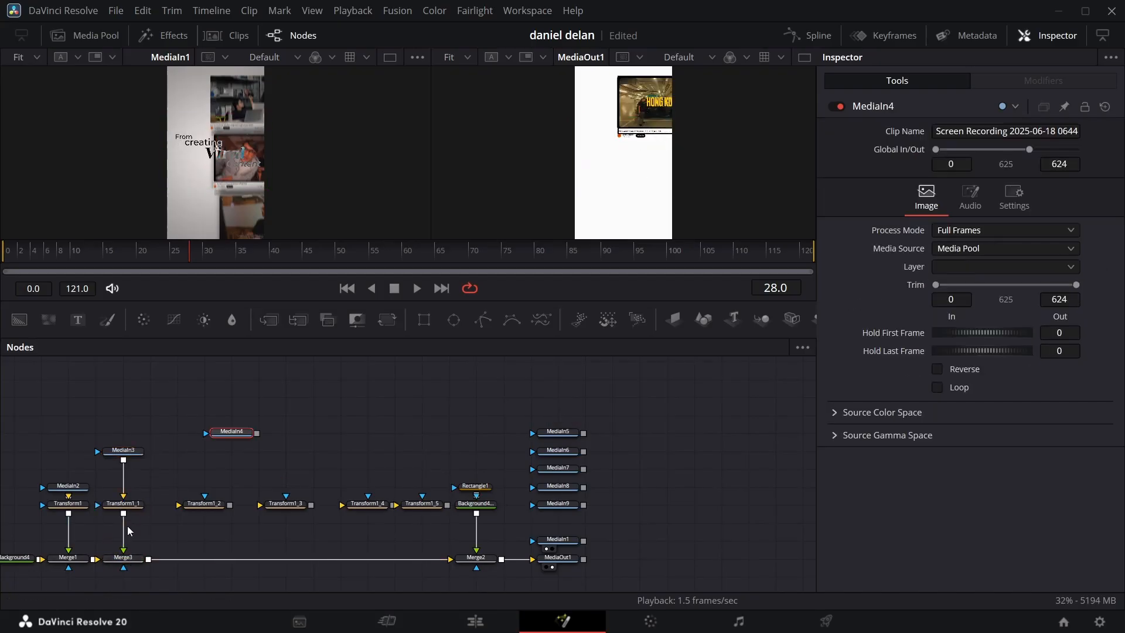
left_click(124, 505)
left_click_drag(1060, 187, 554, 185)
Step: Route MediaIn4 through Transform1_2, merge it after Merge3, and lower its Center Y to about -0.627 below the second clip
left_click_drag(231, 433, 204, 451)
left_click_drag(229, 451, 211, 506)
left_click_drag(230, 506, 149, 559)
left_click(205, 506)
left_click_drag(1061, 187, 27, 186)
scroll(699, 198, "down", 3)
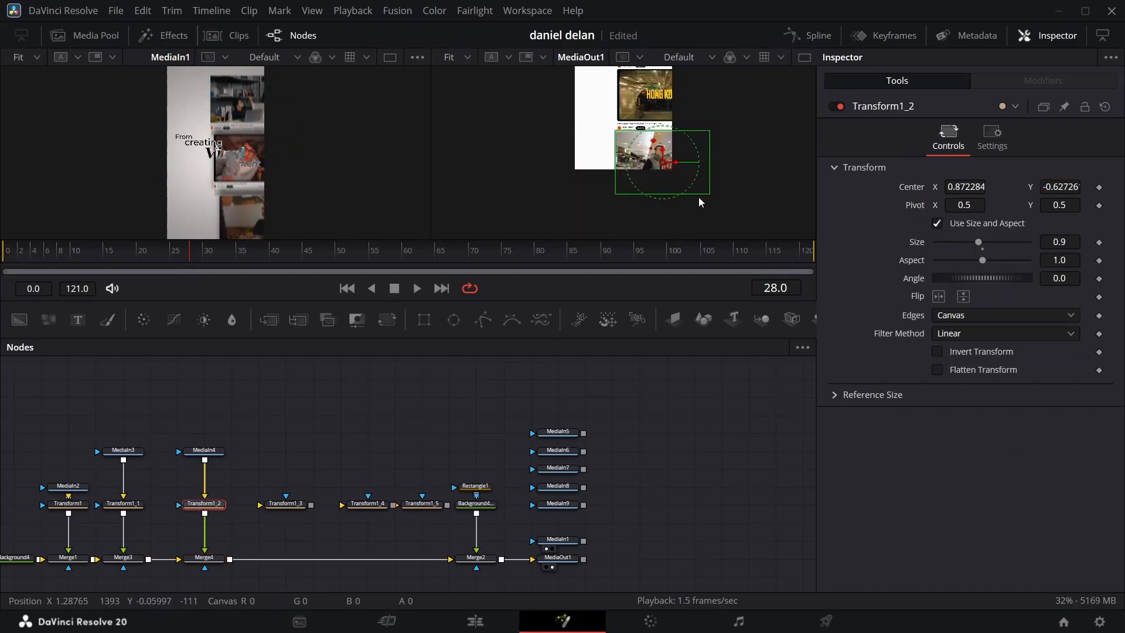
Step: Insert a Transform between Merge4 and Merge2 and shift the stacked clips upward with Center Y at 1.11
left_click(282, 428)
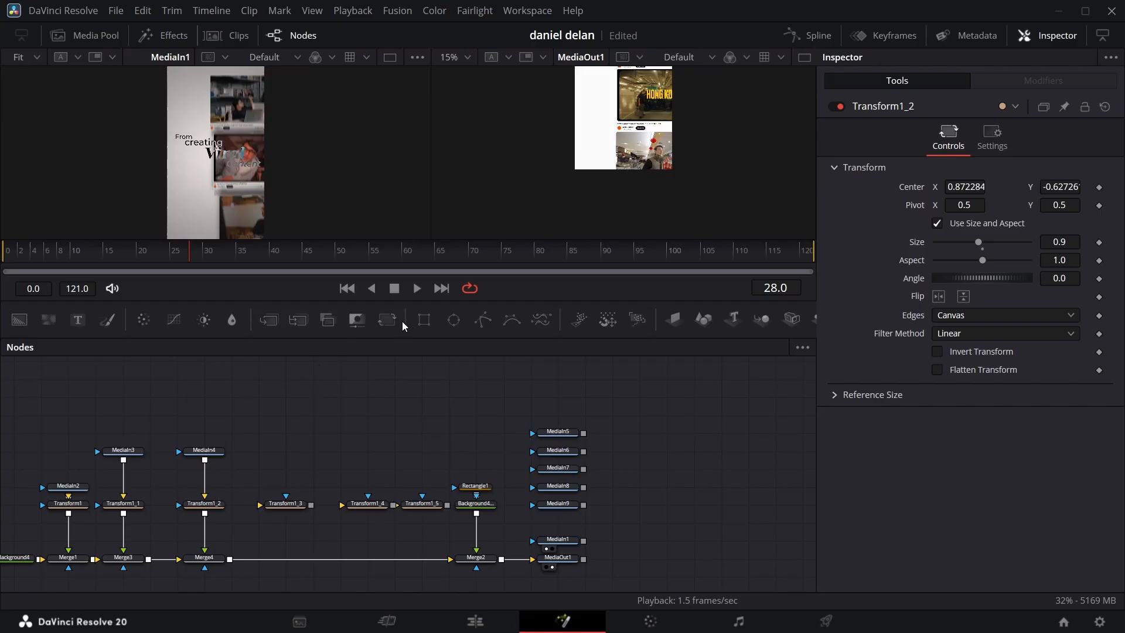
left_click_drag(390, 321, 282, 563)
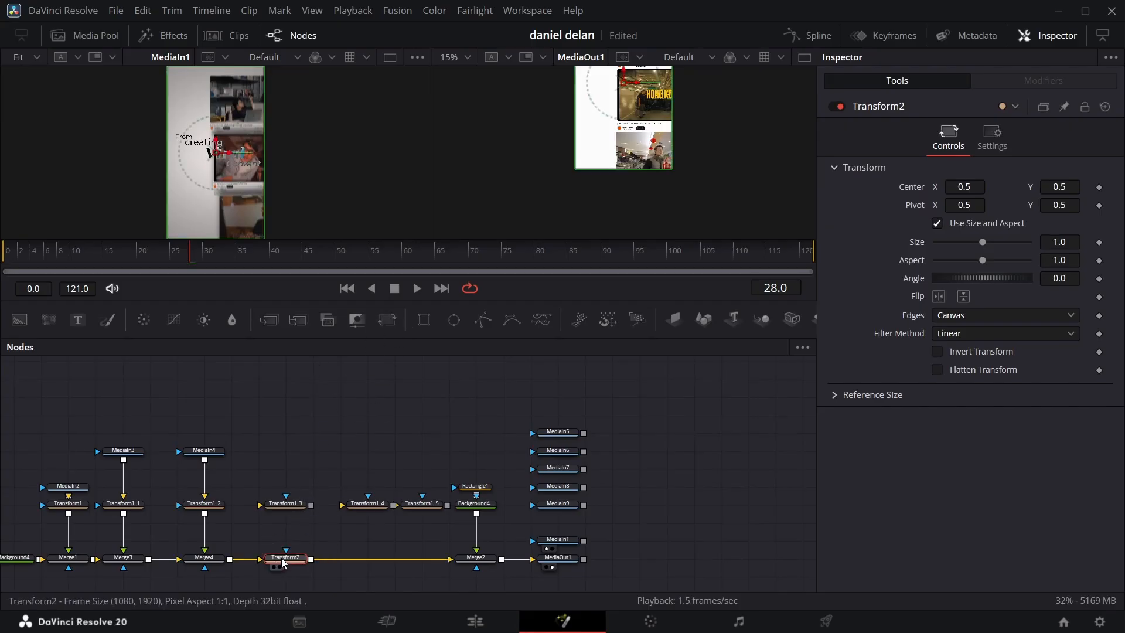
left_click_drag(1054, 189, 1120, 189)
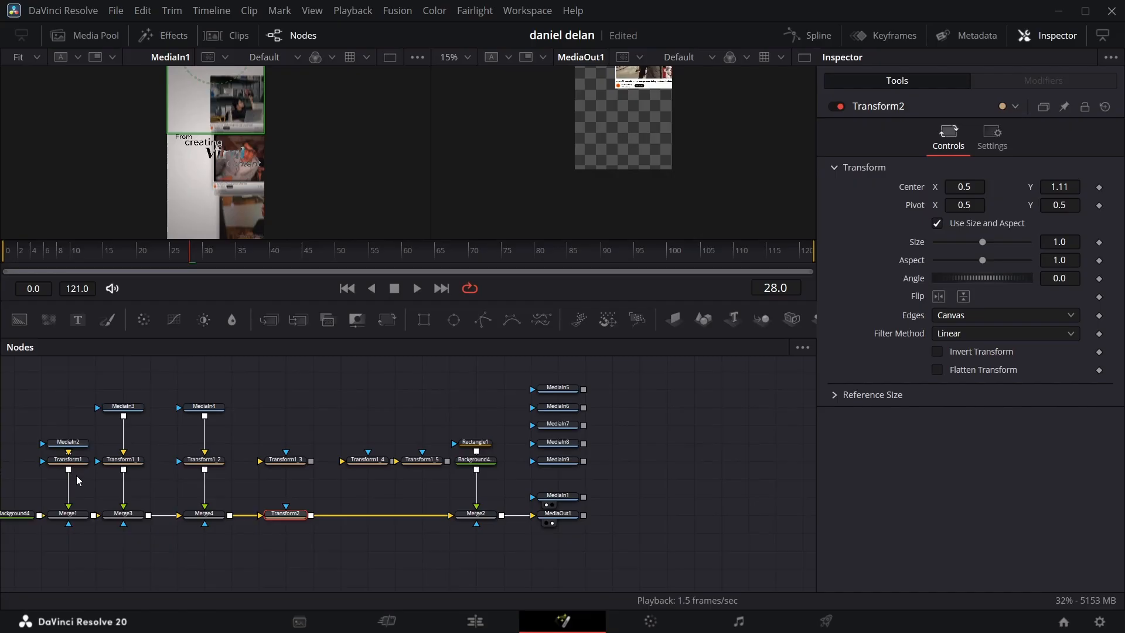
scroll(76, 475, "left", 3)
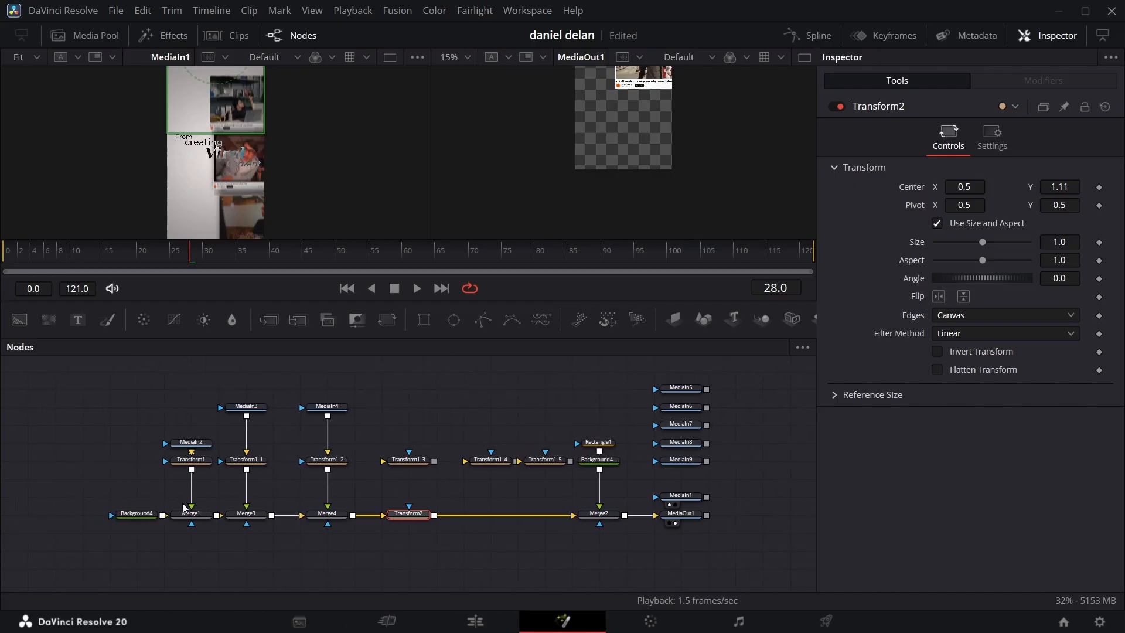
Step: Detach the white Background4 from Merge1 and feed Merge1 with a new, fully transparent Background instead
left_click(114, 514)
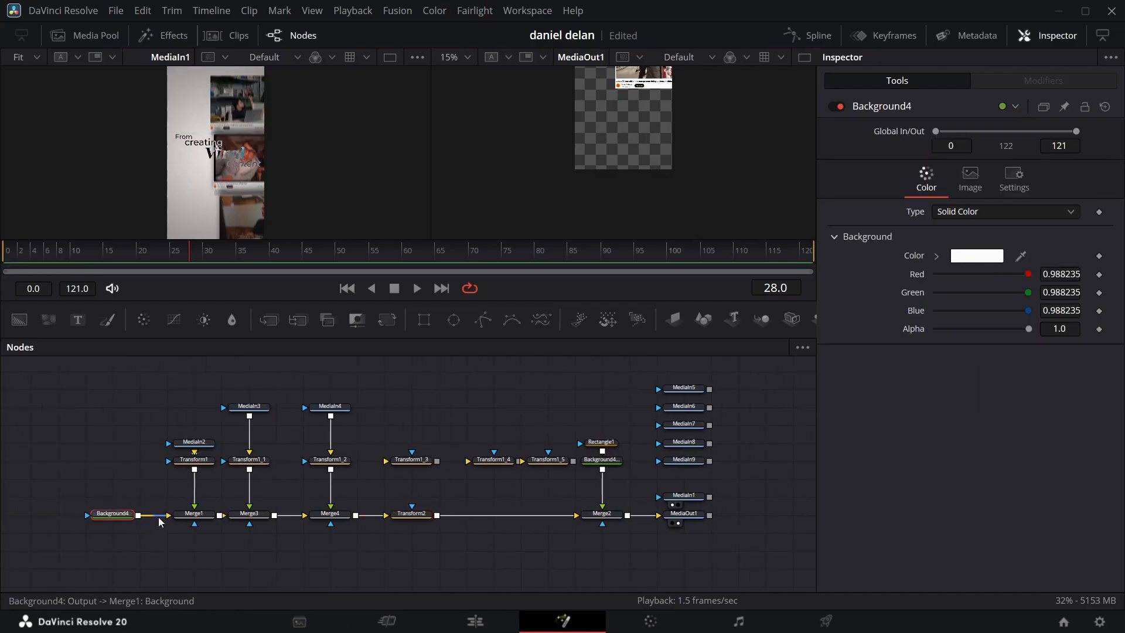
left_click_drag(160, 520, 70, 503)
left_click_drag(19, 320, 185, 518)
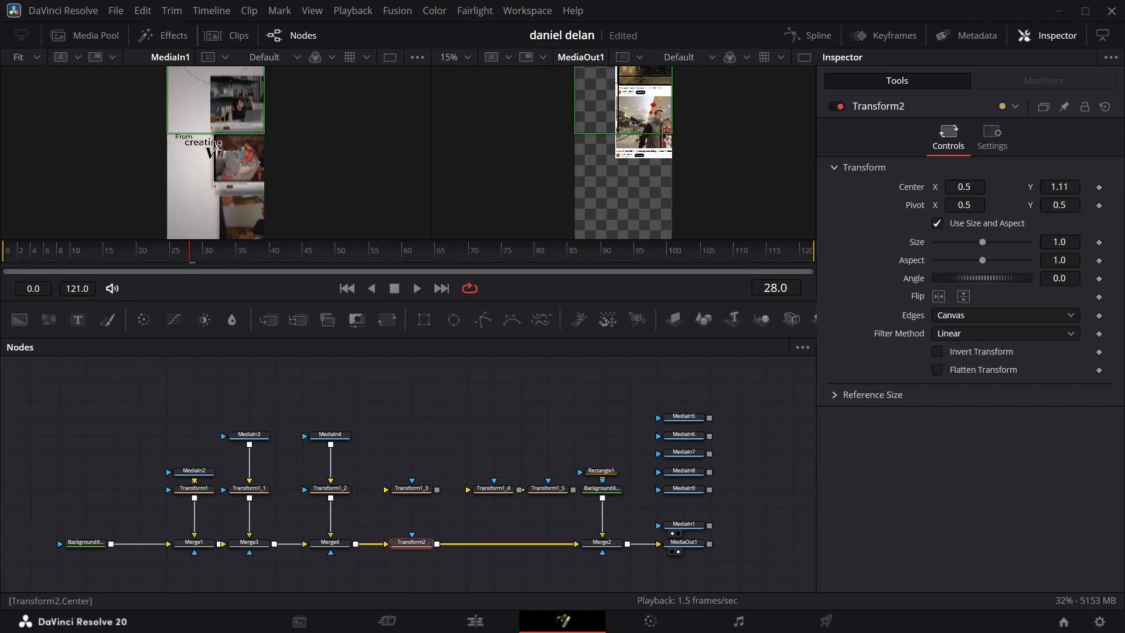
Step: Stack MediaIn5 through MediaIn9 below the earlier clips, each with its own Transform and Merge, inserting Transform3 between Merge7 and Merge8
left_click_drag(1060, 187, 1117, 187)
left_click(412, 488)
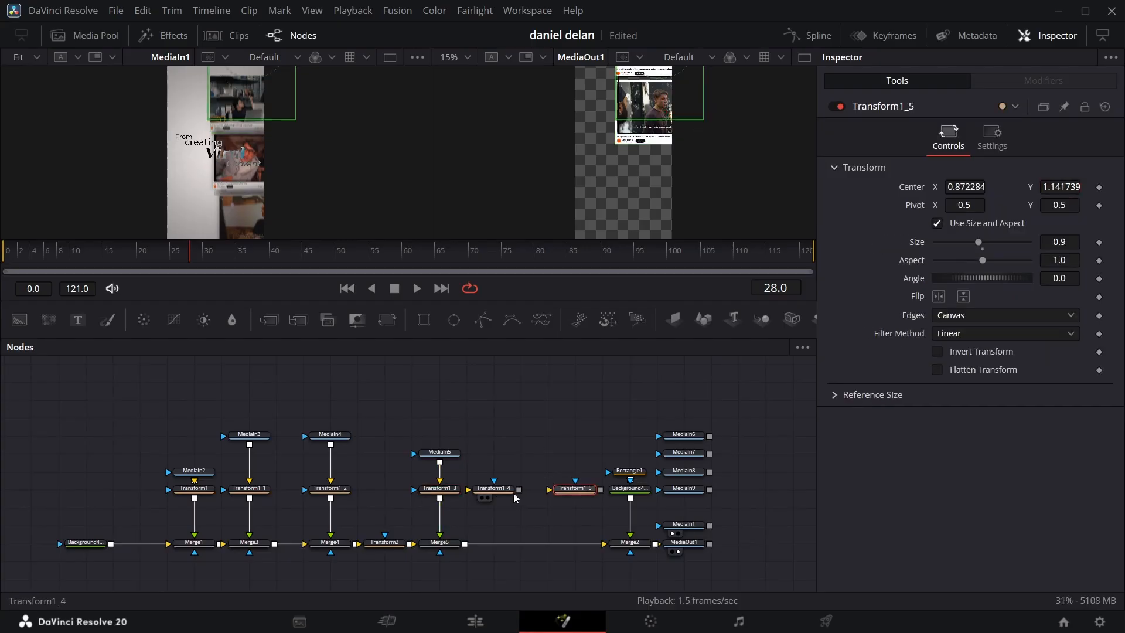
left_click(521, 488)
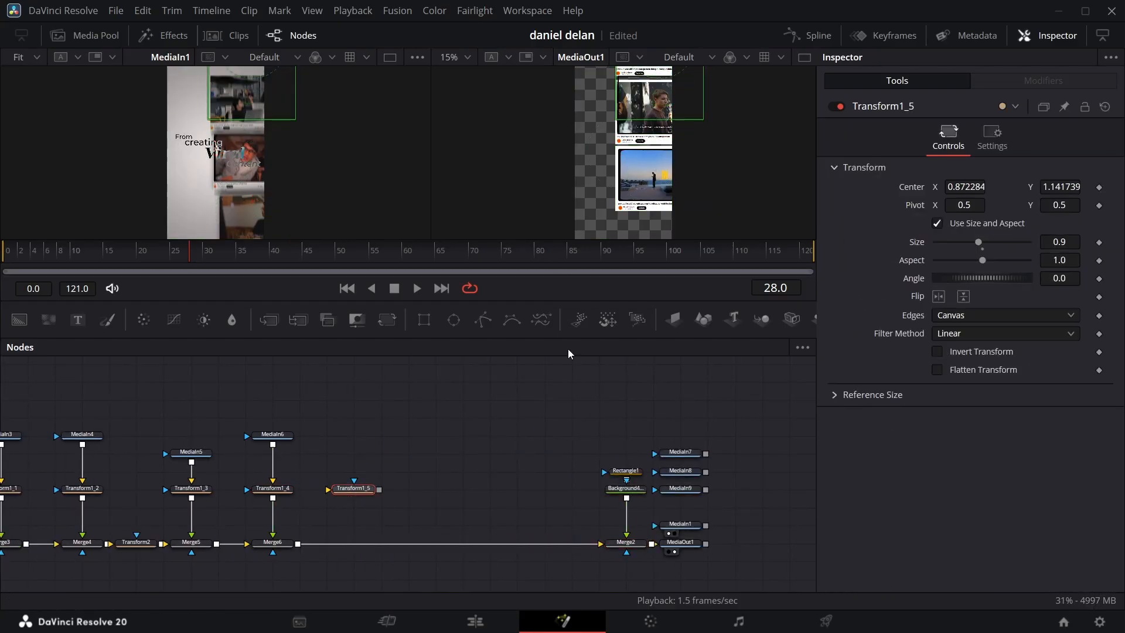
left_click_drag(676, 452, 374, 418)
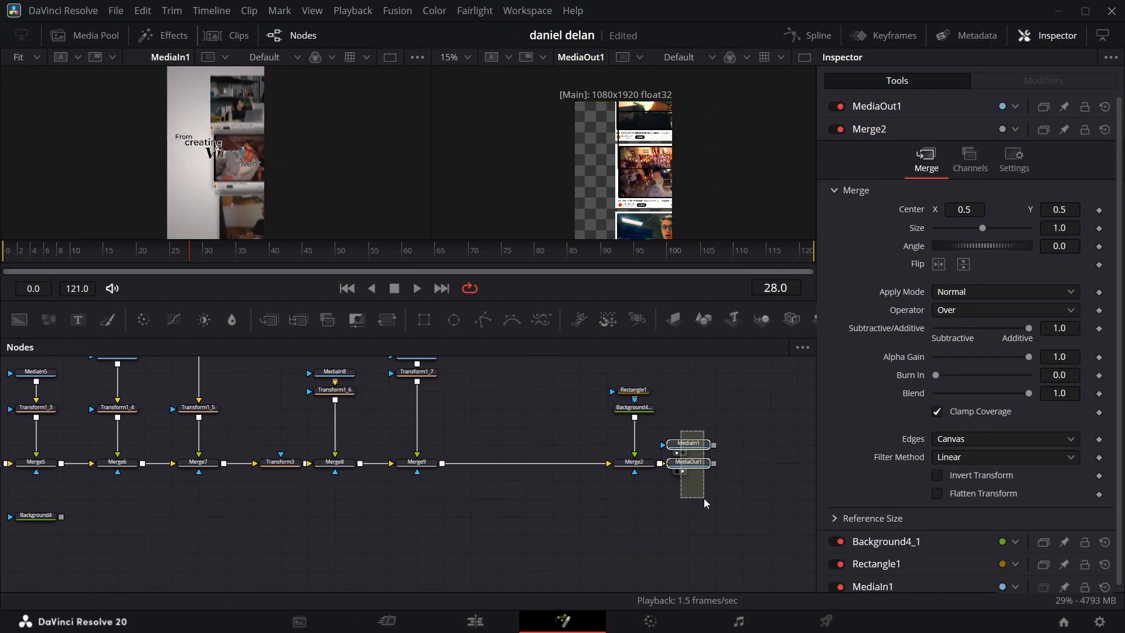
Step: Separate the Merge2 output branch from Merge9 and merge the stacked clips over the white Background4
left_click_drag(593, 380, 730, 483)
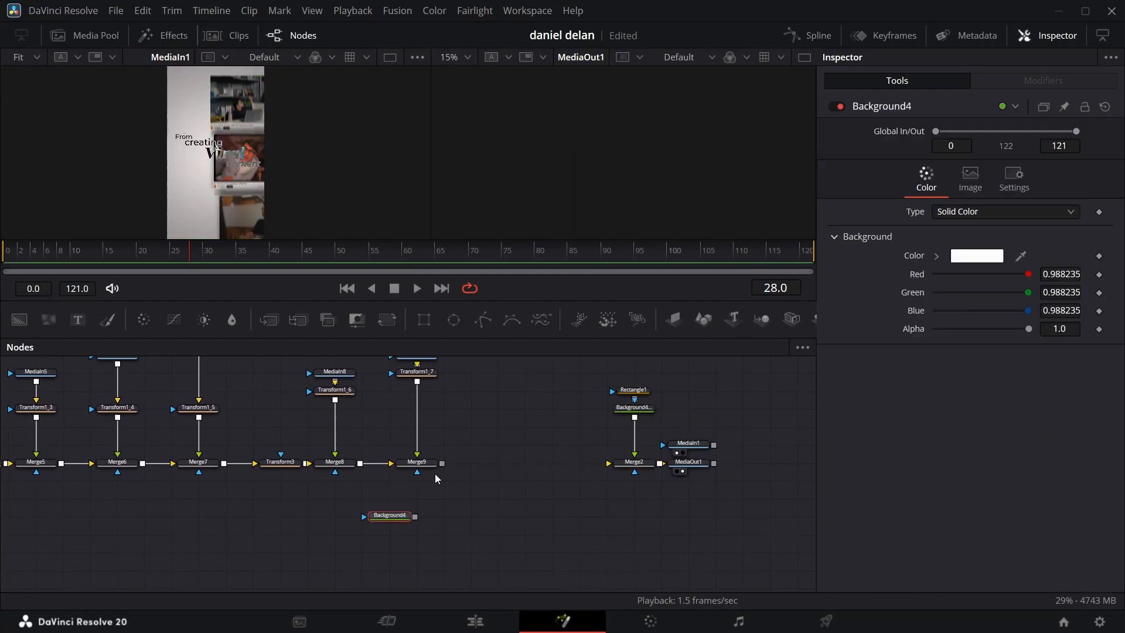
left_click_drag(435, 474, 346, 528)
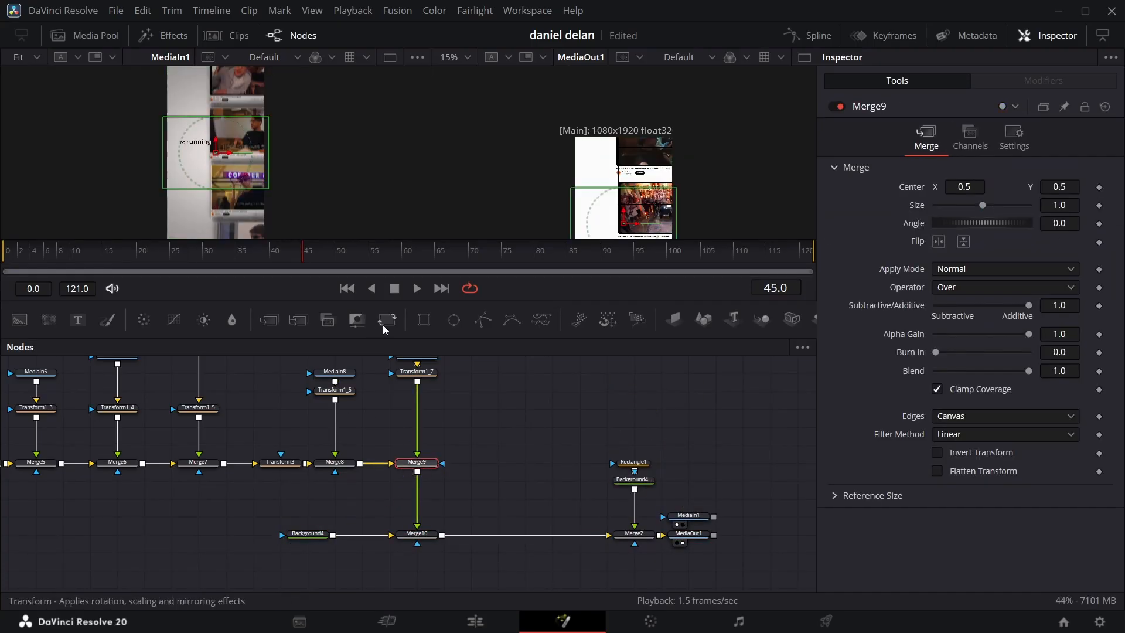
Step: Feed Merge10 into Merge2, then insert a Transform between Merge9 and Merge10 with Center Y at -1.926
left_click(382, 325)
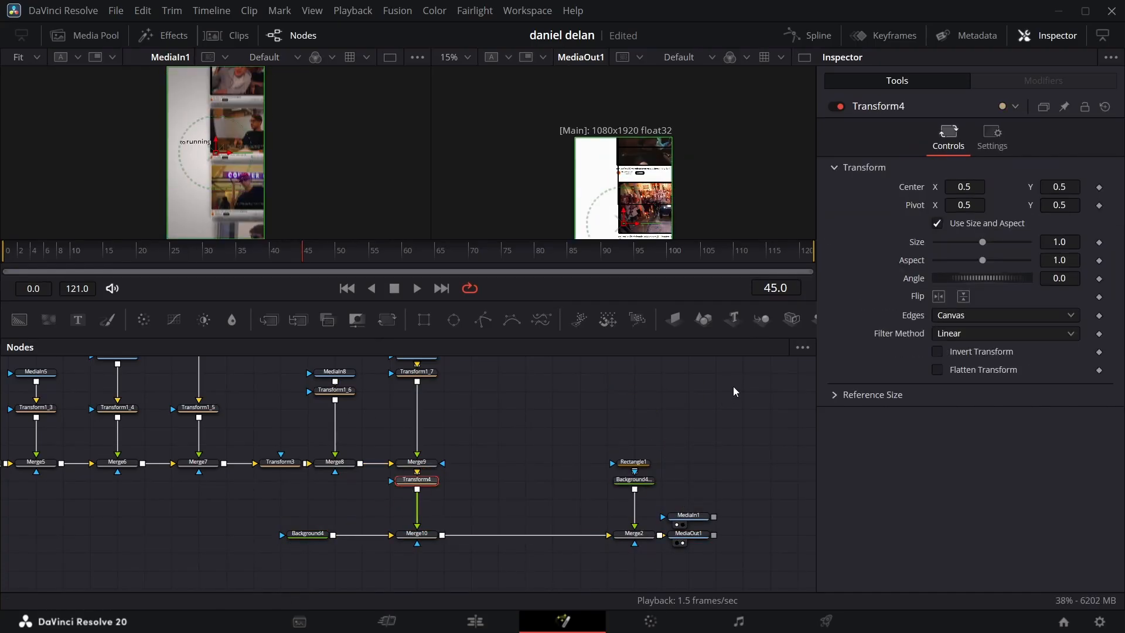
left_click_drag(1062, 186, 906, 186)
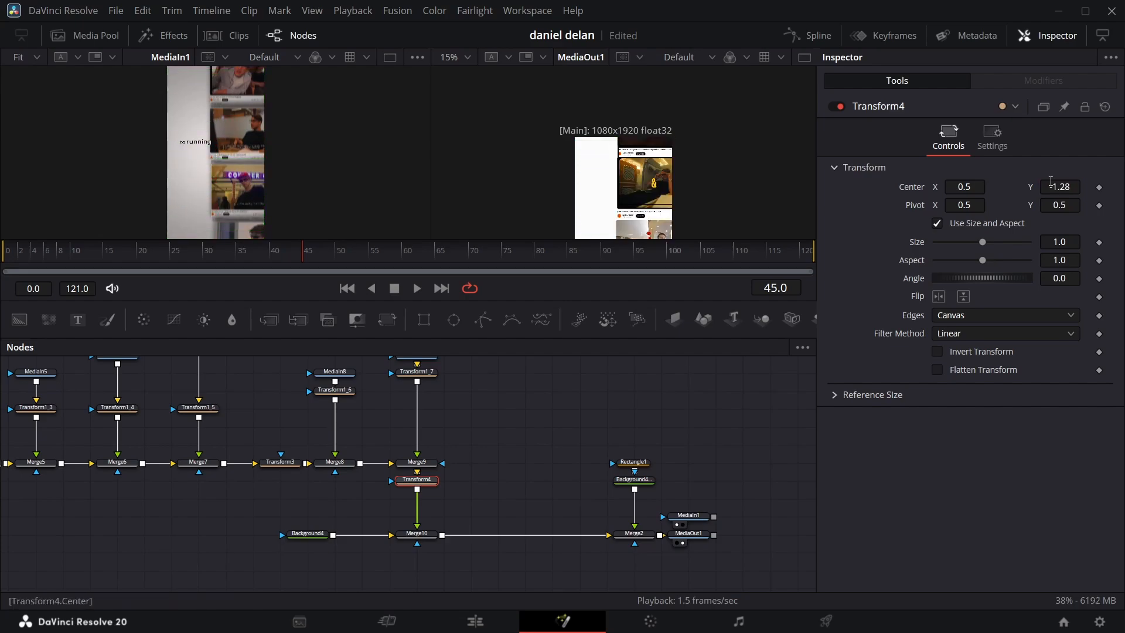
left_click_drag(1066, 187, 1008, 187)
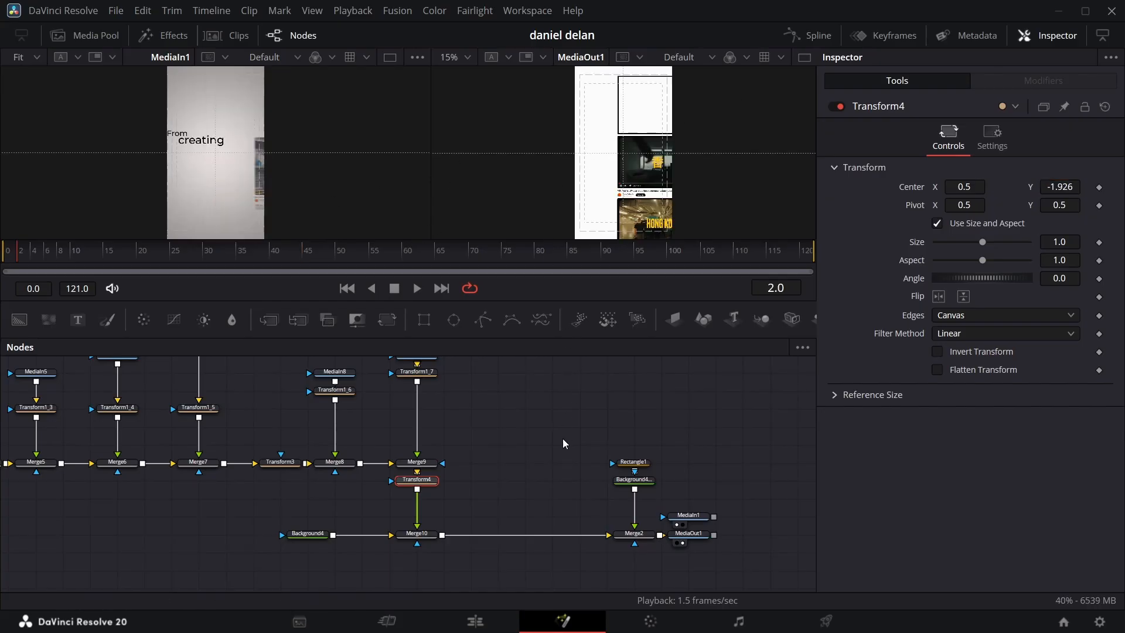
Step: Lower the Rectangle1 outline onto the upper visible clip by setting its Center Y to 0.426136
left_click(633, 462)
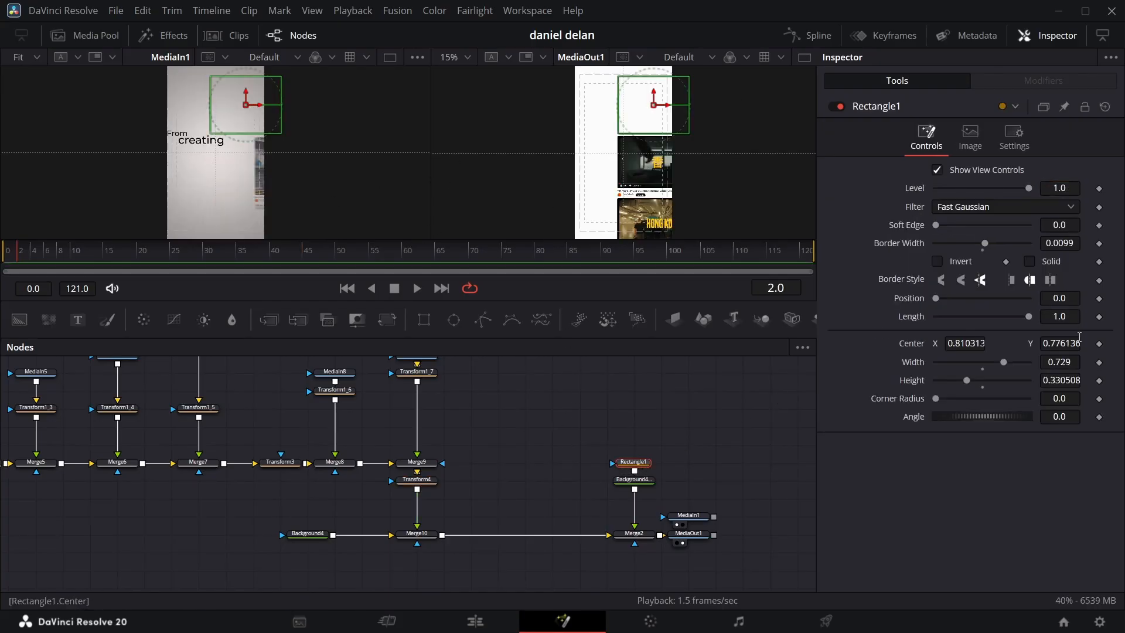
left_click_drag(1072, 344, 868, 343)
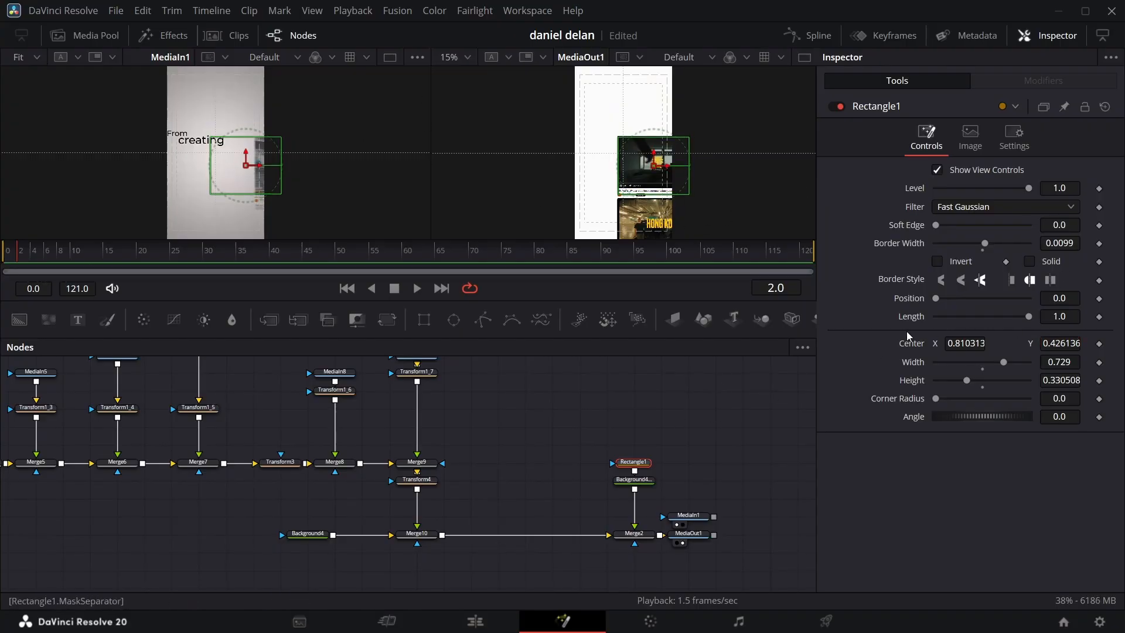
Step: Keyframe the Center of Transform4 at frames 0 and 113
left_click(417, 480)
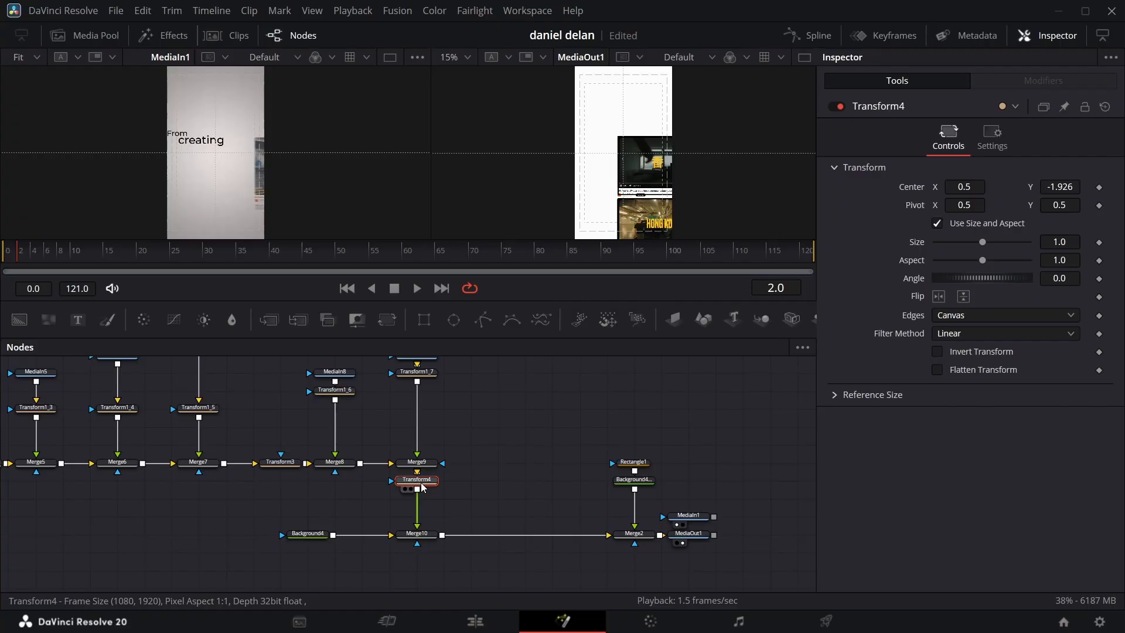
left_click(1099, 188)
left_click_drag(6, 264, 755, 263)
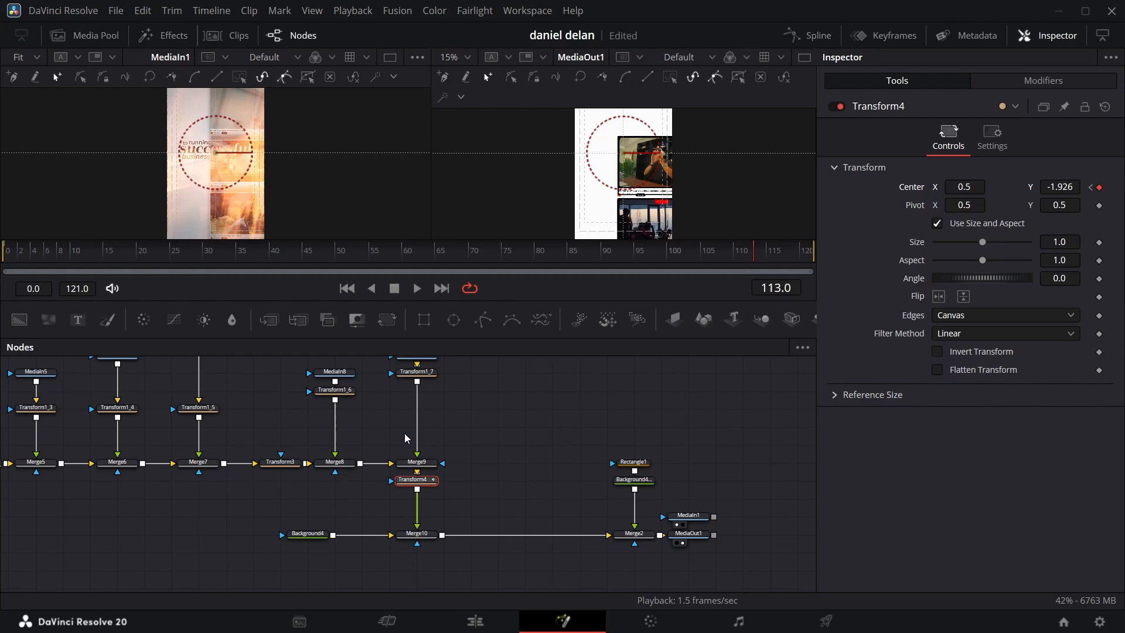
scroll(403, 437, "up", 5)
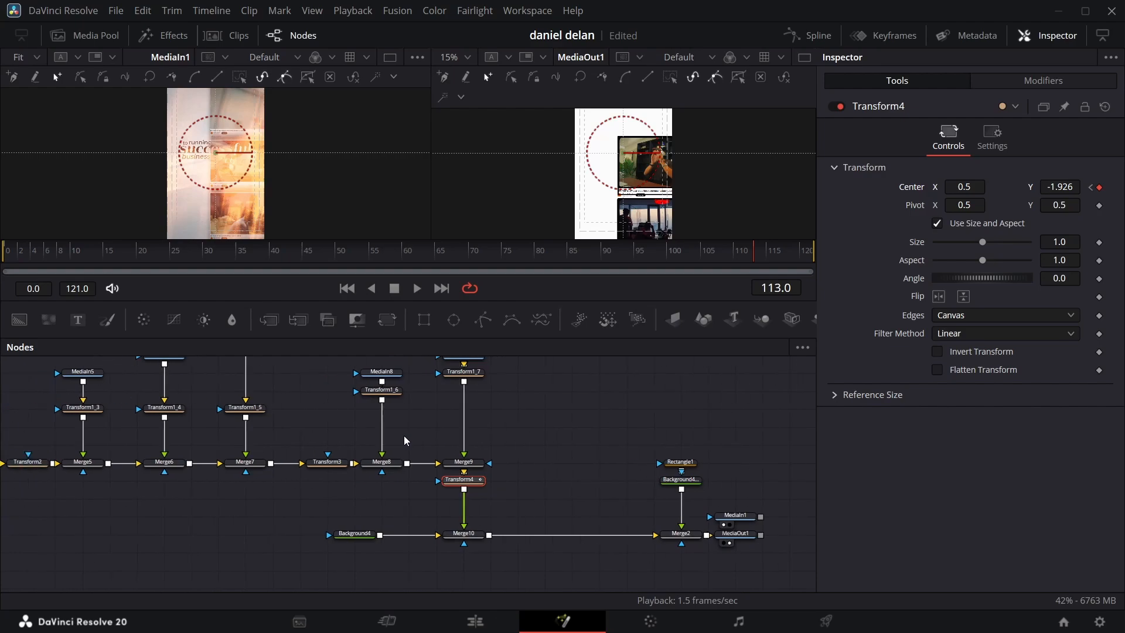
Step: Keyframe the Center of Transform1, the transform under MediaIn2, at frames 0 and 30
scroll(404, 441, "left", 6)
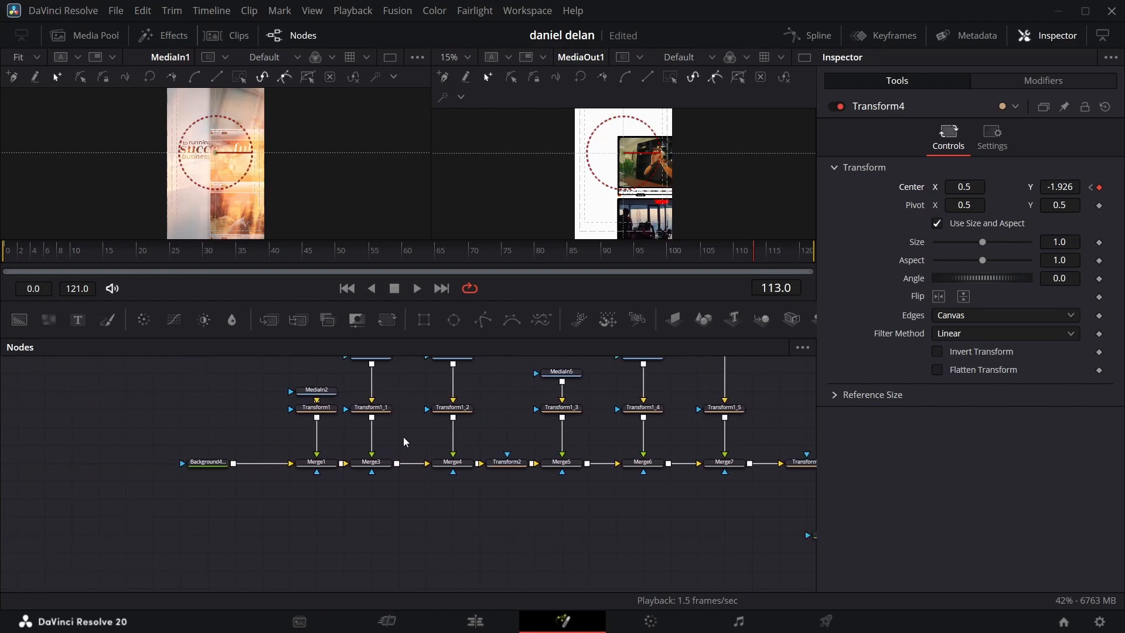
left_click(8, 259)
left_click_drag(8, 260, 99, 242)
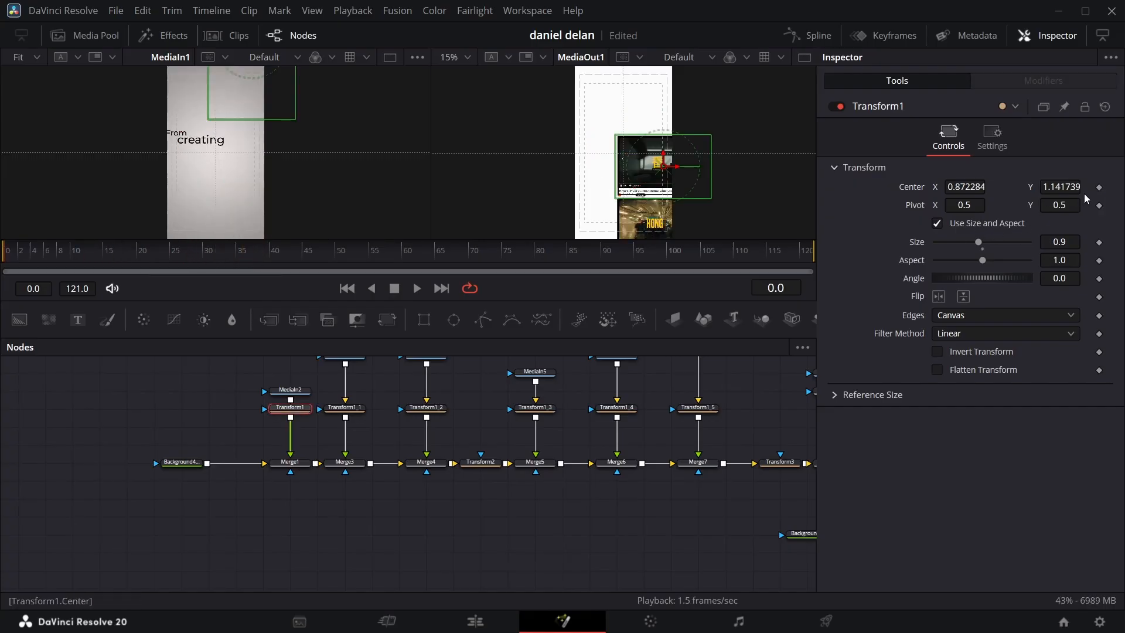
left_click(1100, 188)
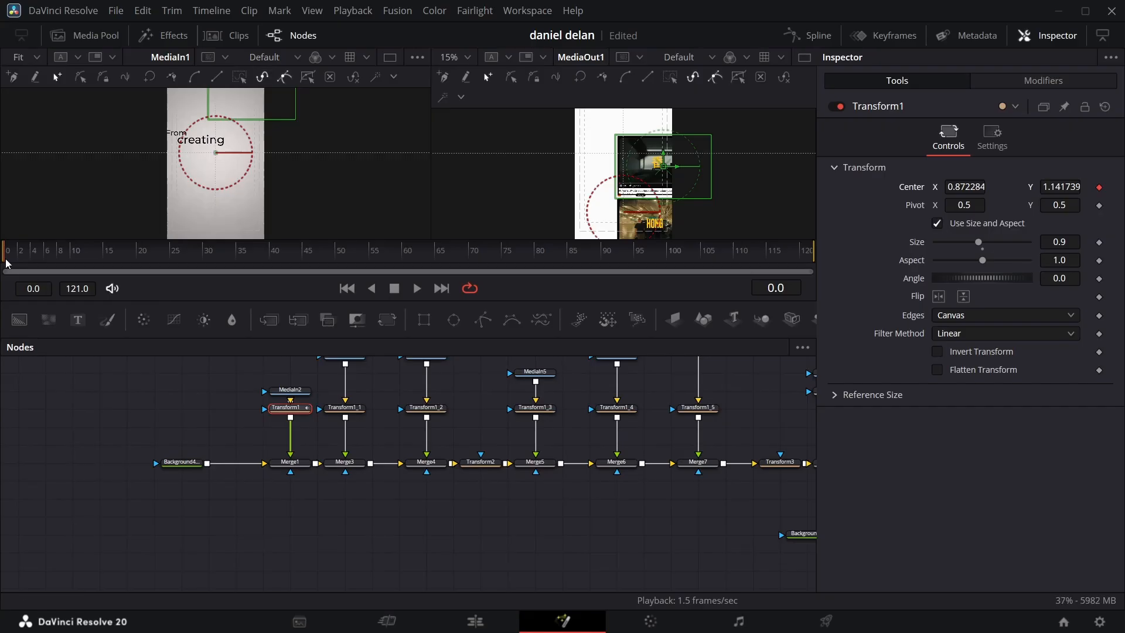
left_click_drag(7, 263, 203, 264)
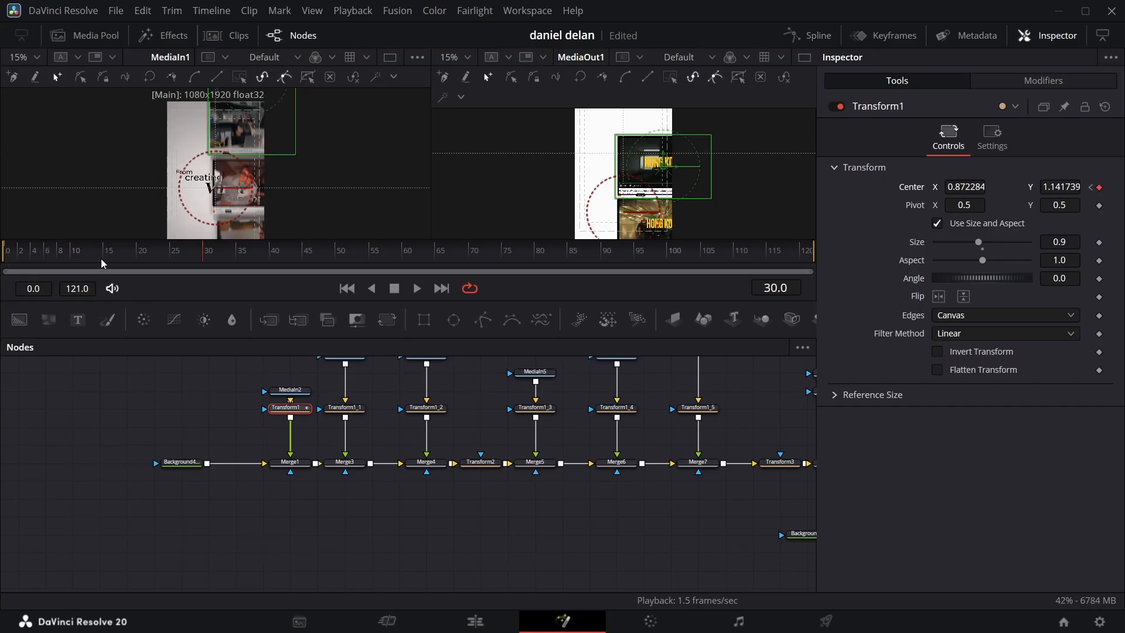
Step: Keyframe the Center of Transform1_1 at frames 7 and 35, and of Transform1_2 at frames 10 and 40
left_click_drag(201, 267, 54, 264)
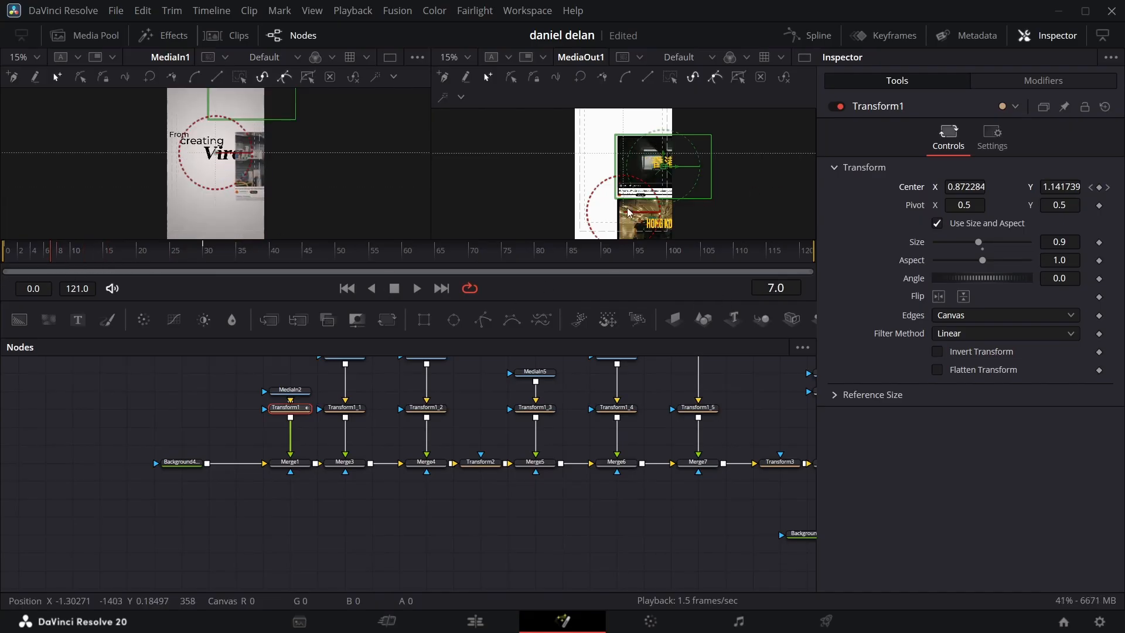
left_click(358, 408)
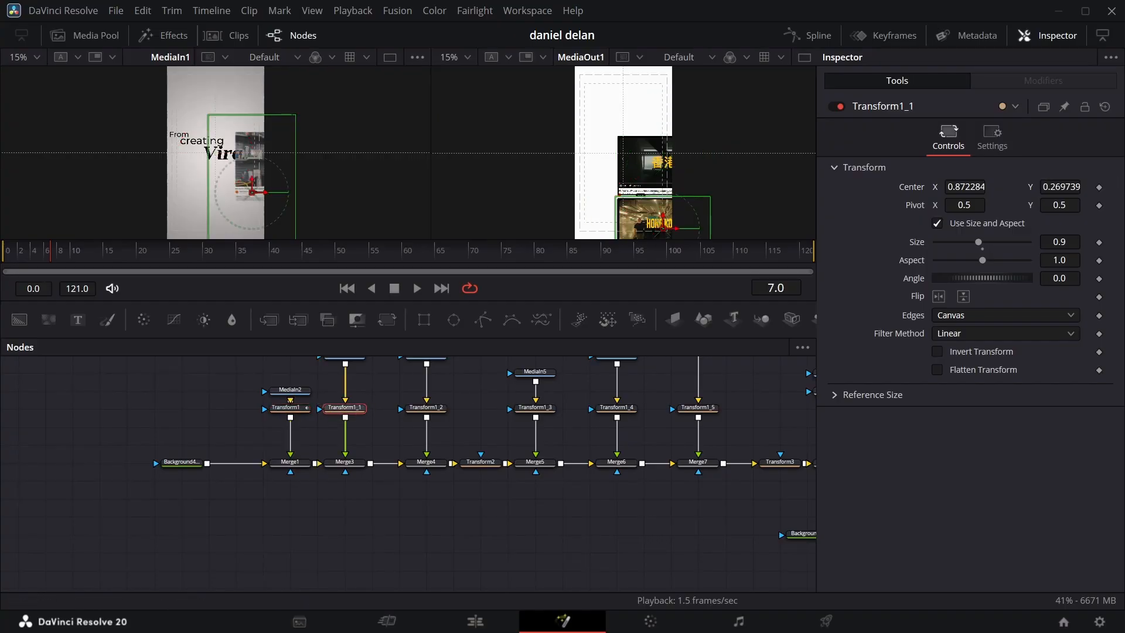
left_click(1100, 188)
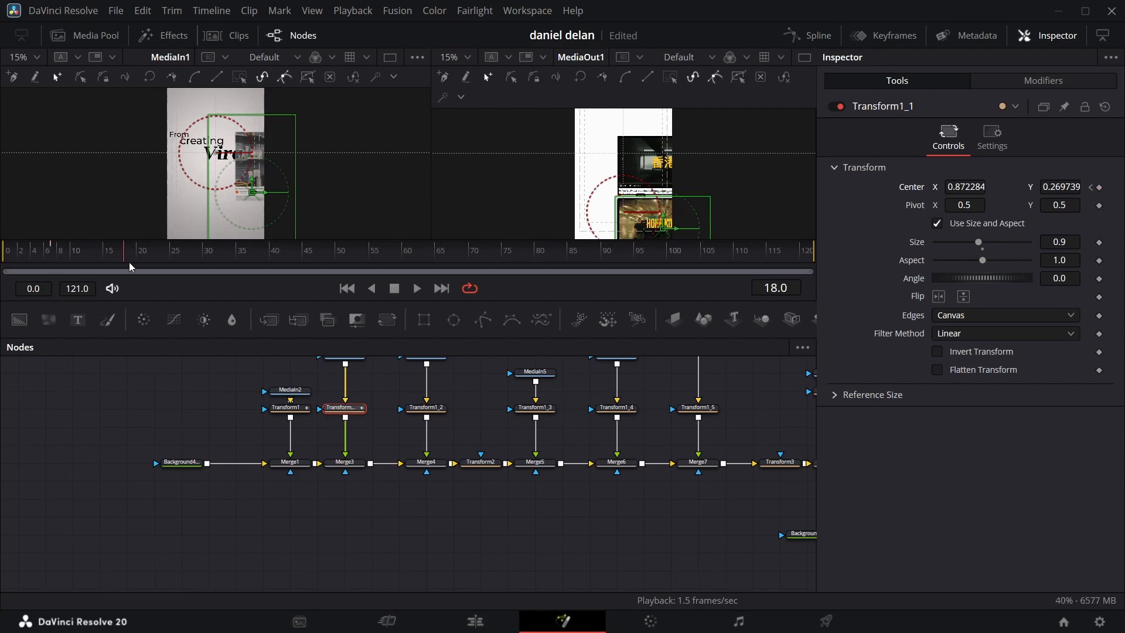
left_click_drag(129, 262, 240, 258)
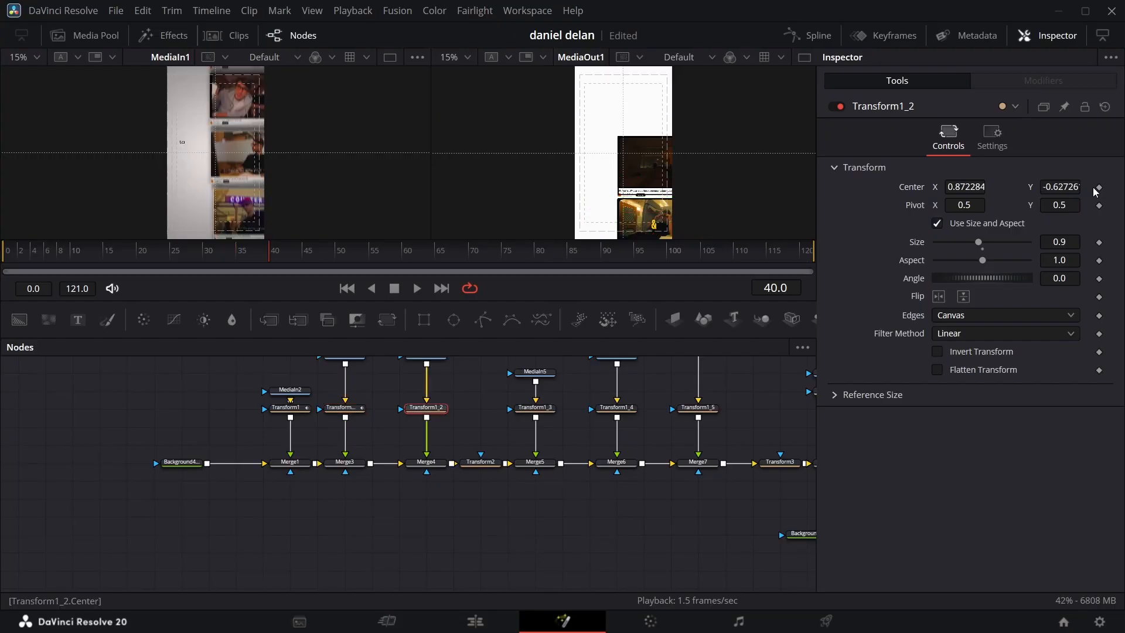
left_click(1099, 187)
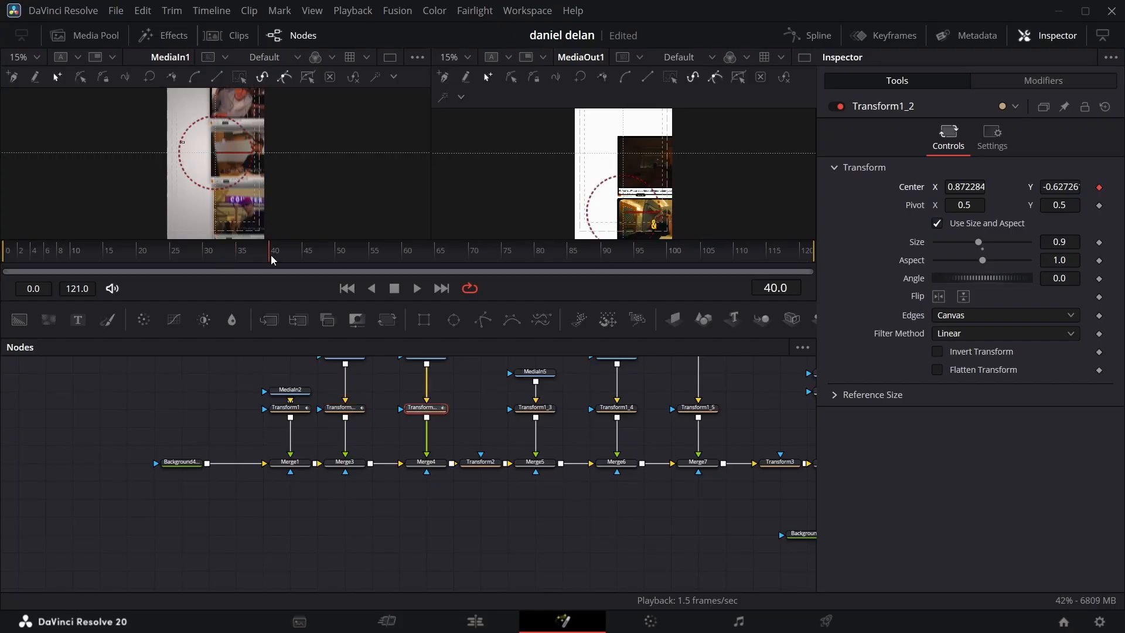
left_click_drag(273, 259, 76, 261)
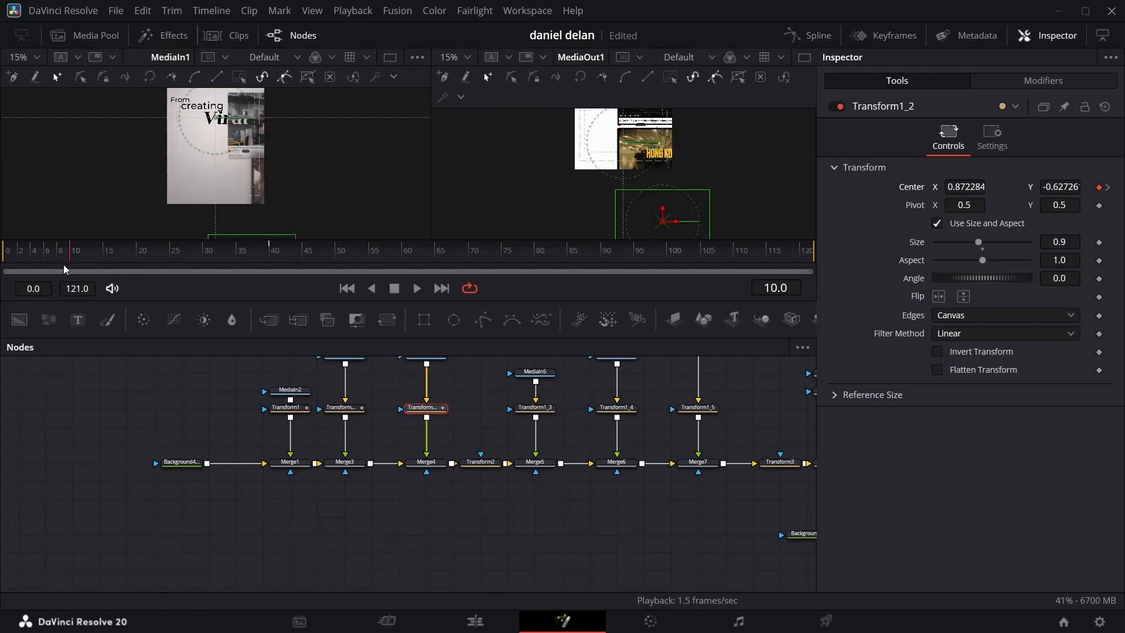
Step: Keyframe the Center of Transform1_3 at frames 15 and 50, and of Transform1_4 at frames 15 and 55
left_click_drag(73, 264, 111, 262)
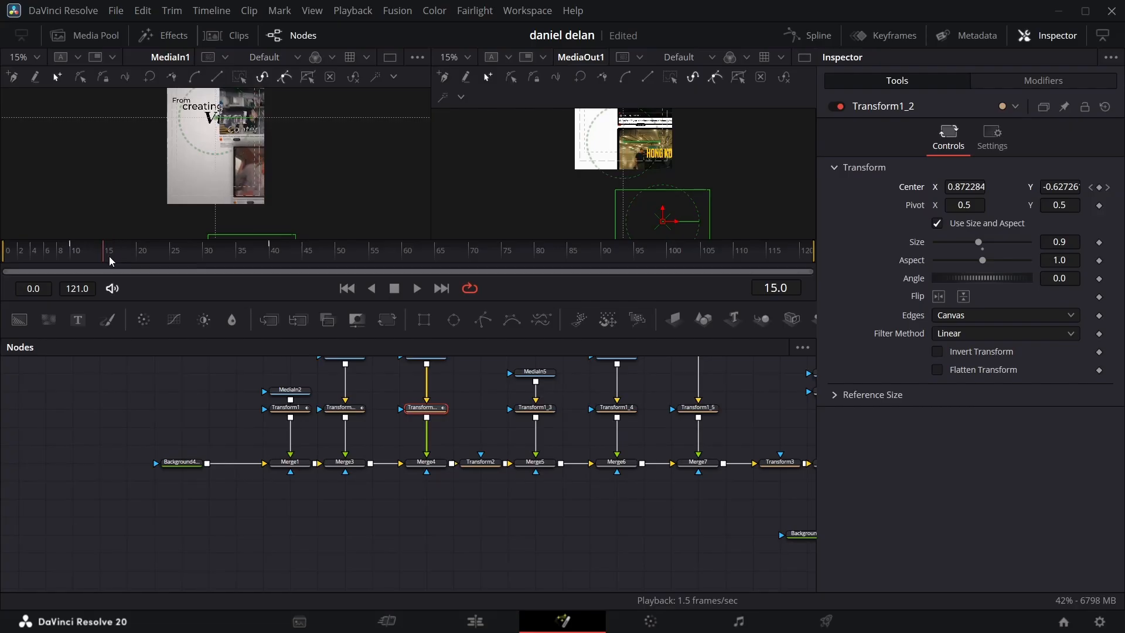
left_click(537, 412)
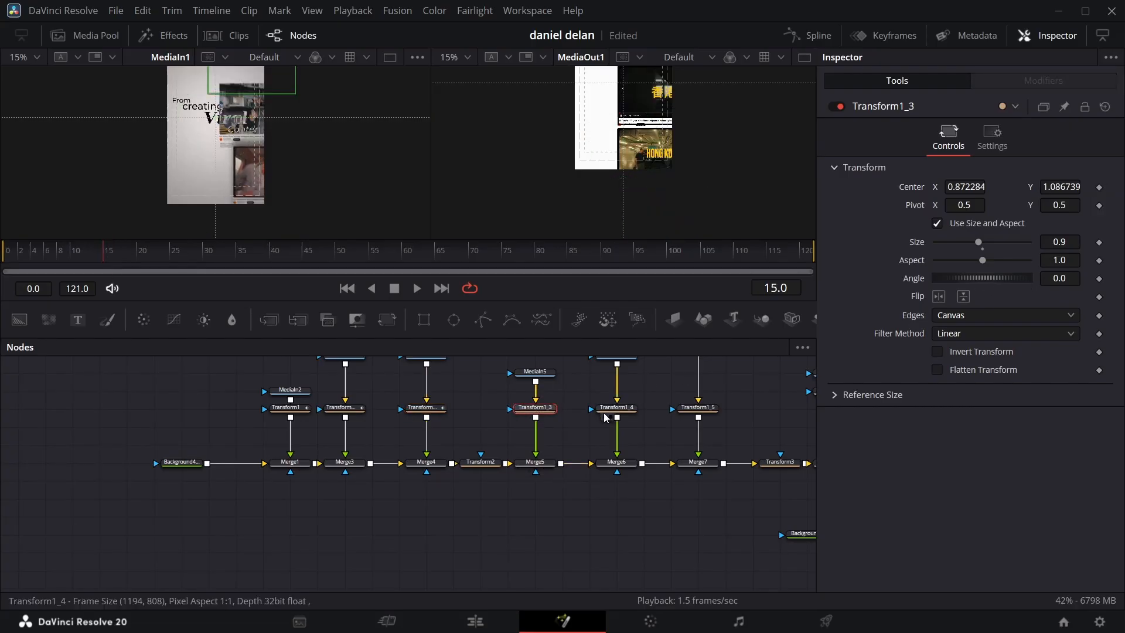
left_click(1099, 188)
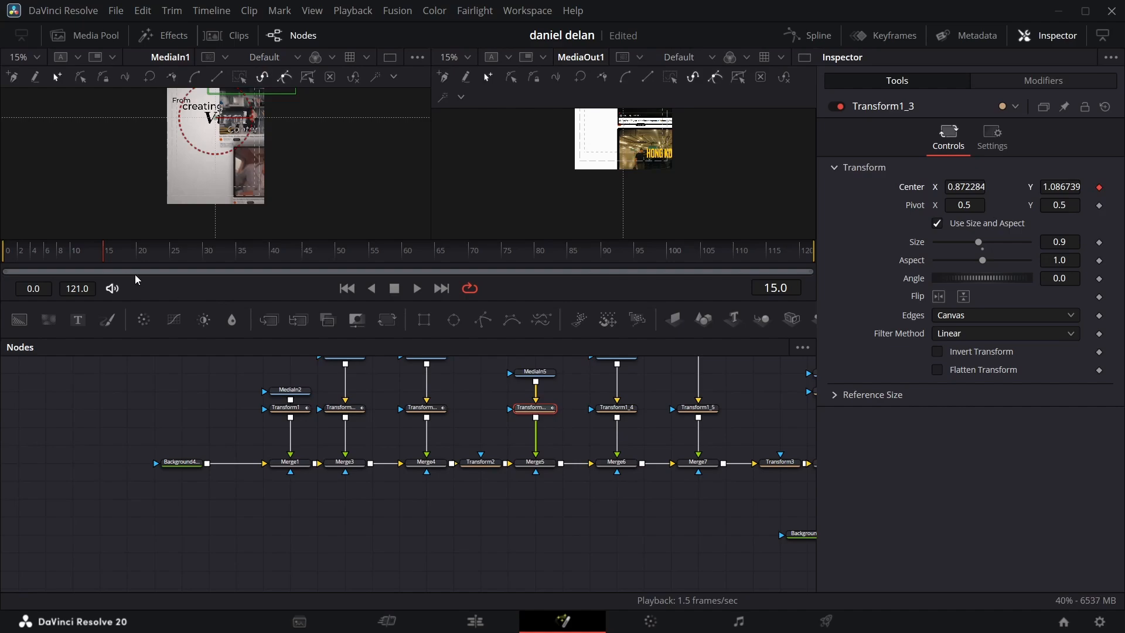
mouse_move(110, 262)
left_mouse_down()
mouse_move(349, 261)
mouse_move(105, 256)
left_mouse_up()
left_click(617, 408)
left_click(1100, 187)
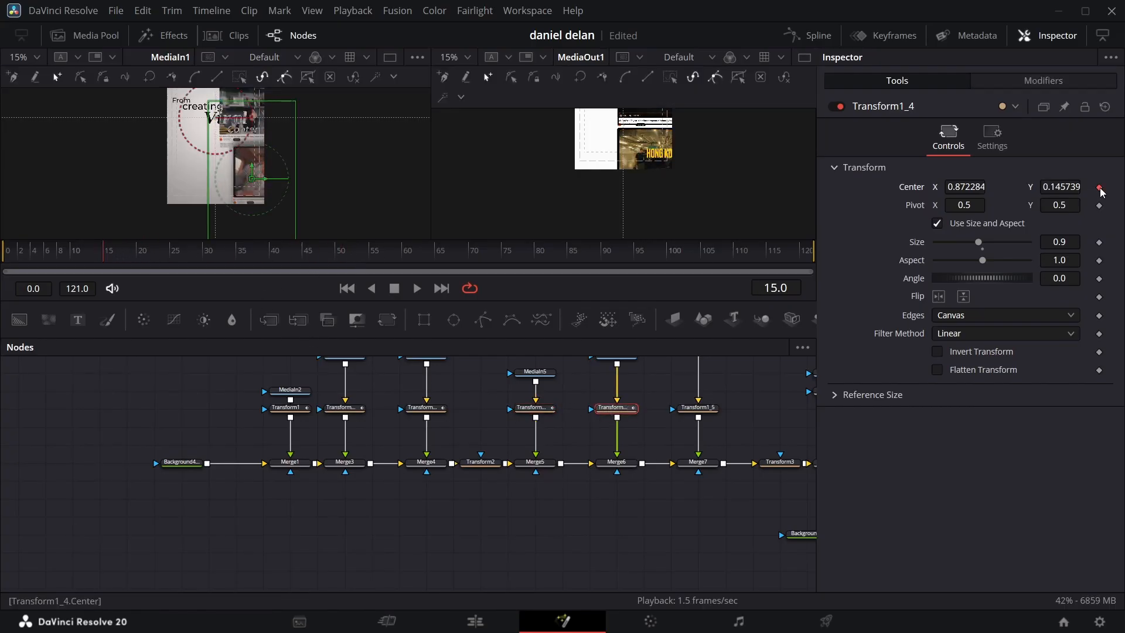
left_click_drag(113, 266, 371, 261)
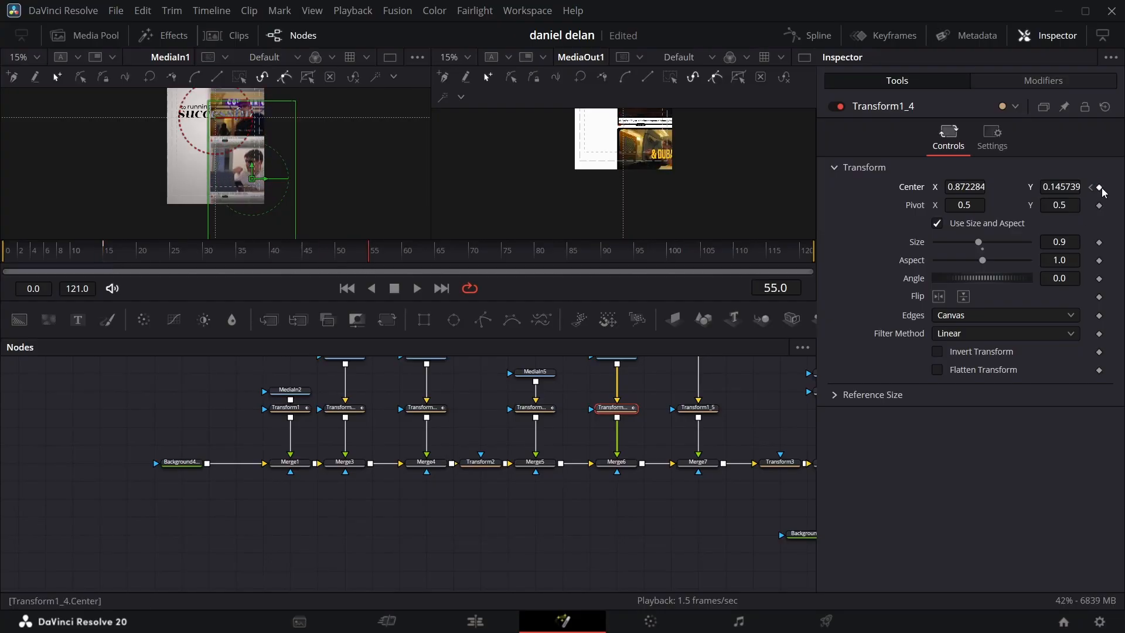
Step: Keyframe the Center of Transform1_5 at frames 60 and 20
left_click_drag(397, 258, 404, 252)
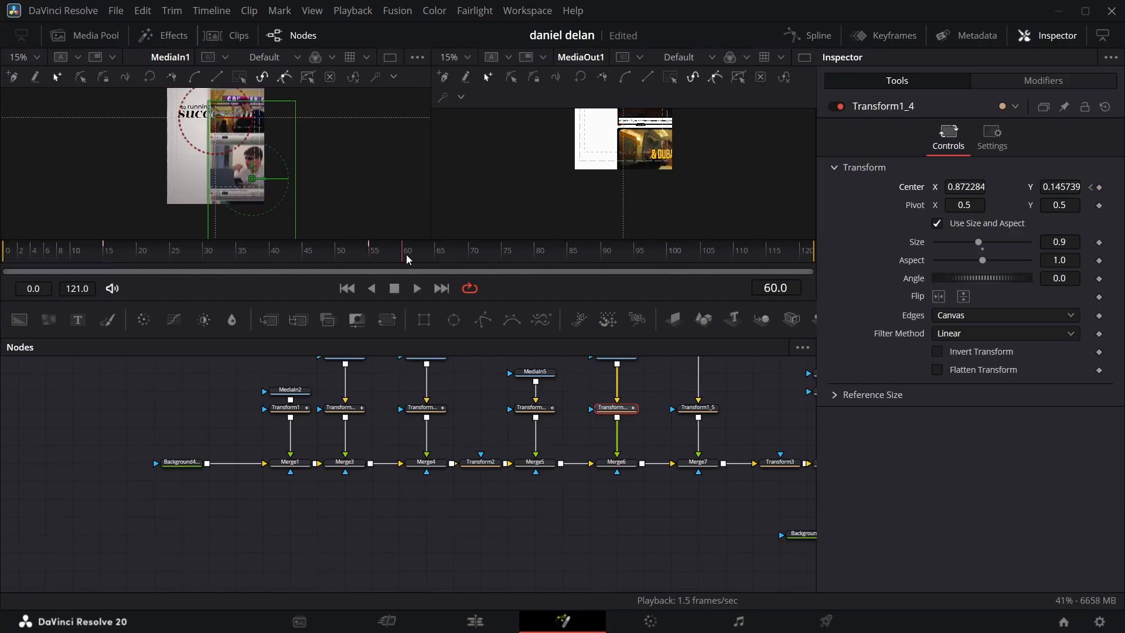
left_click(698, 407)
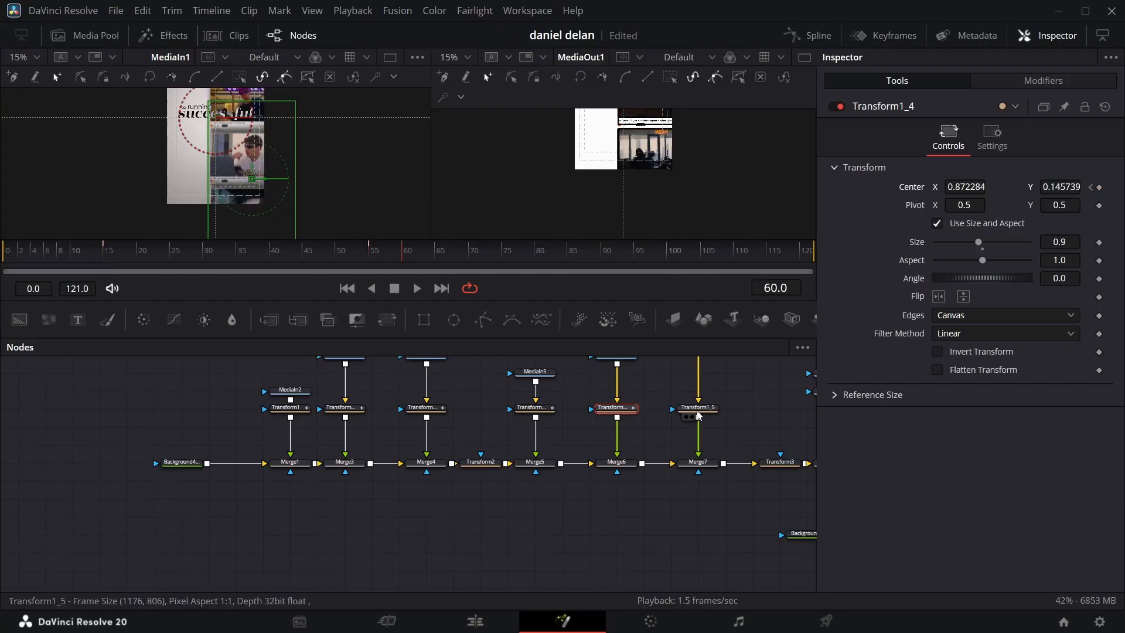
left_click(1100, 187)
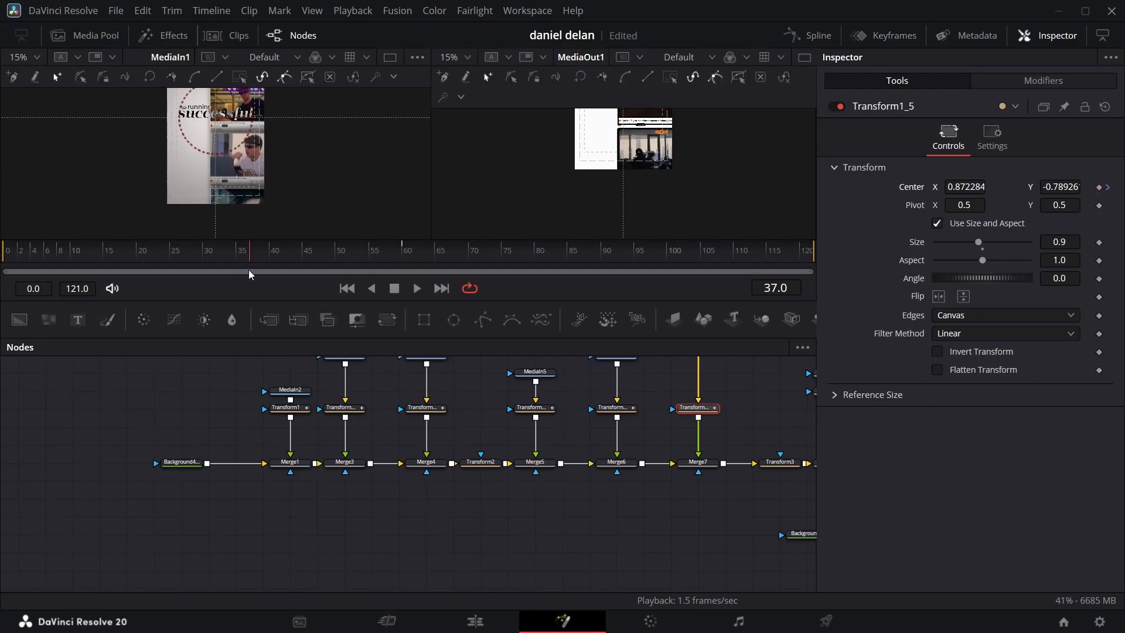
left_click_drag(251, 275, 138, 273)
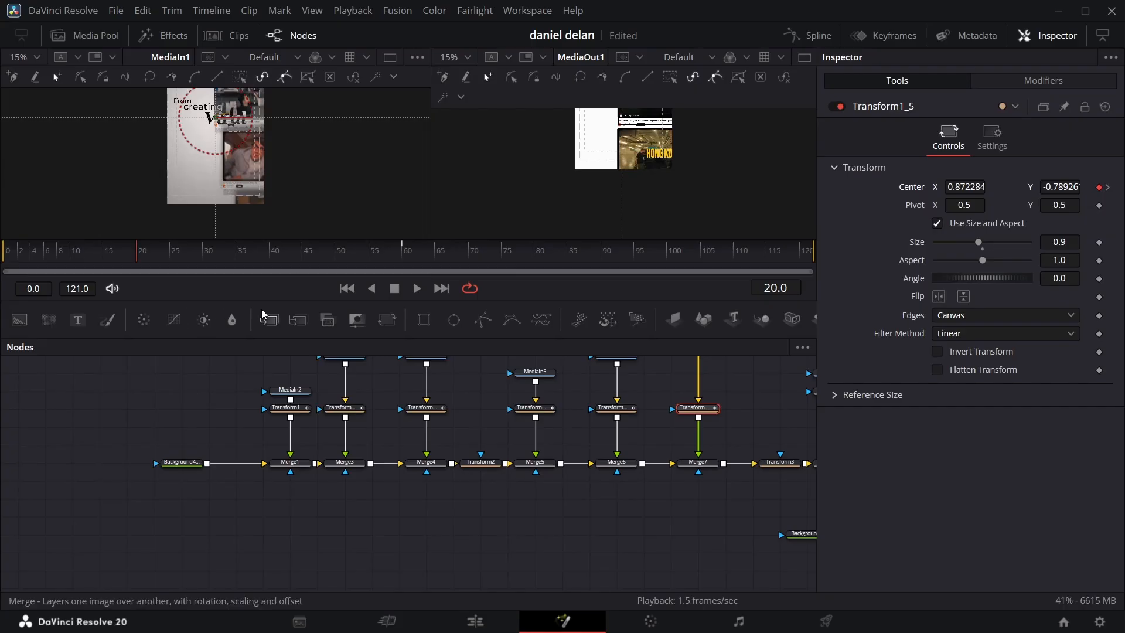
Step: Push Transform1 out of frame to the right at frame 0, and set Transform1_1's Center X to 1.42 at frame 7
left_click(298, 409)
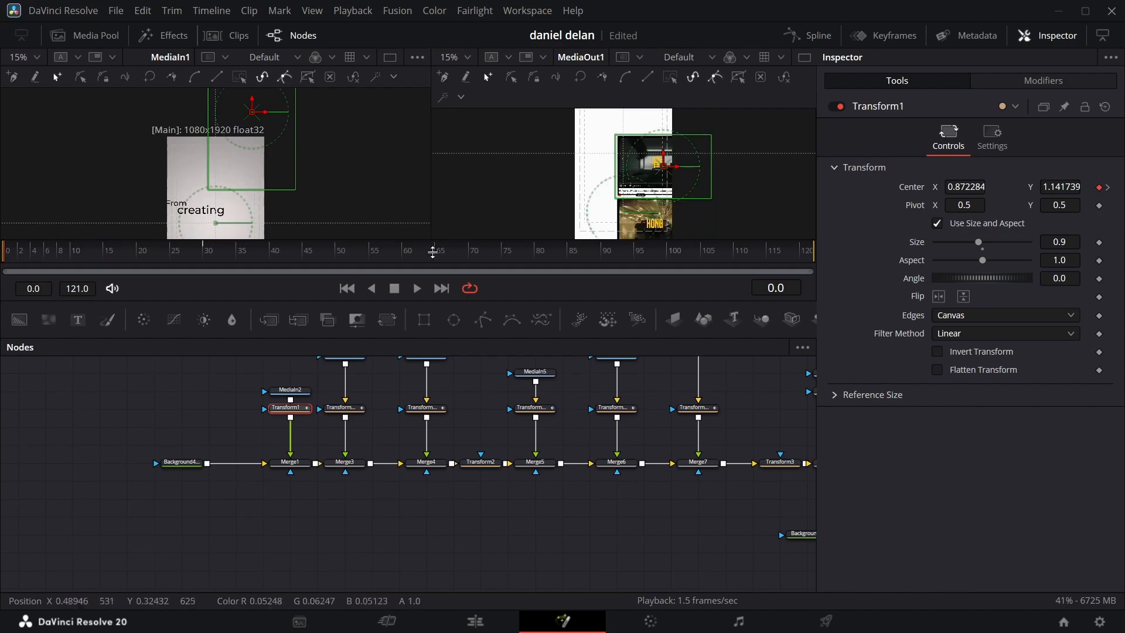
left_click_drag(957, 187, 1124, 187)
left_click(345, 409)
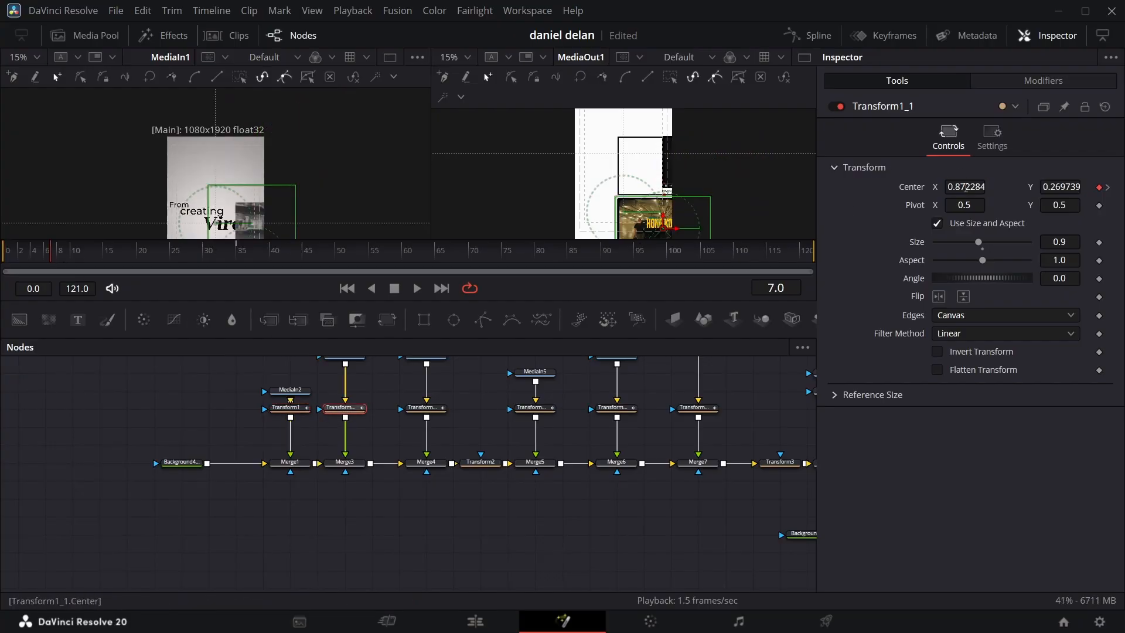
type("1.42")
key("Return")
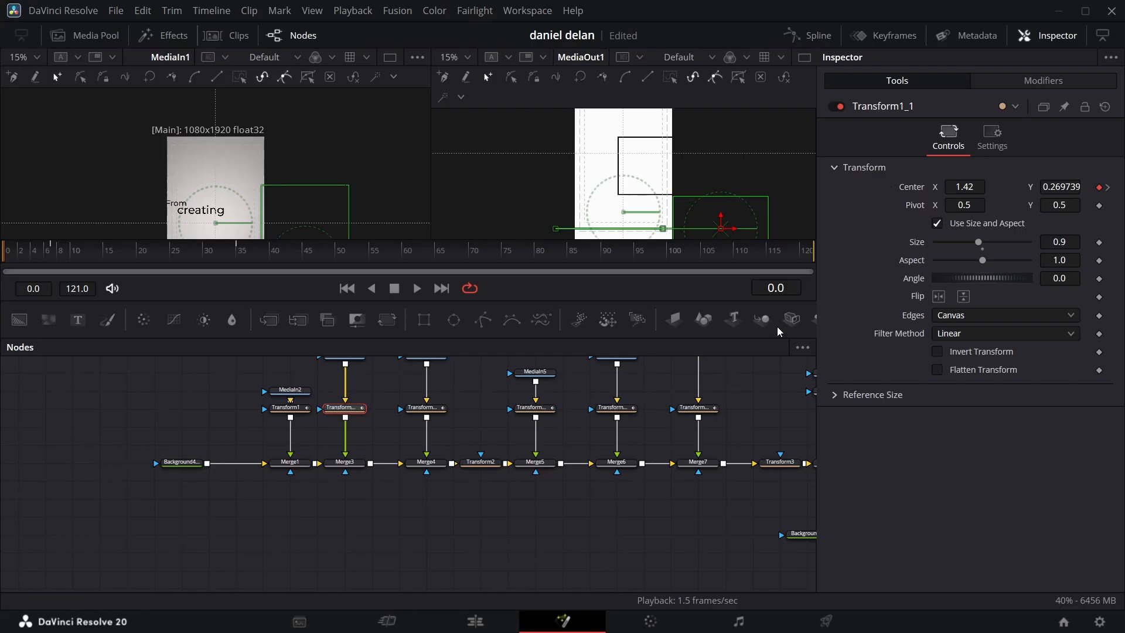
Step: Set Center X to 1.42 for Transform1_2 at frame 10 and for Transform1_3 at frame 15
left_click(423, 408)
left_click(71, 252)
double_click(965, 187)
type("1.42")
key("Return")
left_click(532, 408)
left_click(104, 252)
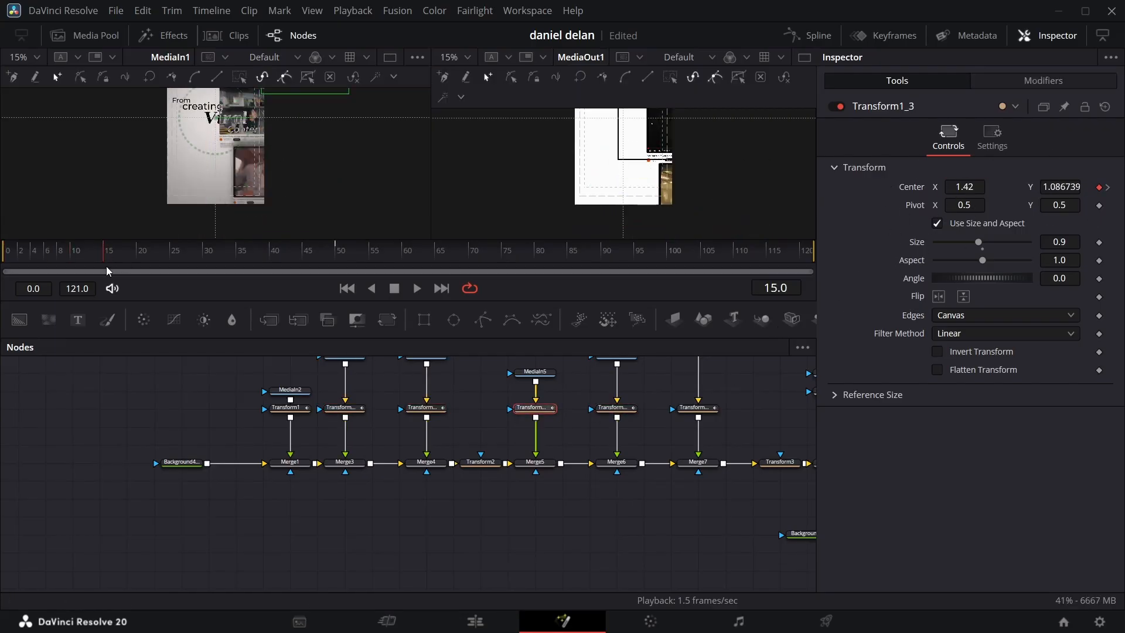
Step: Set Transform1_4's Center X to 1.42 at frame 20 and shift Transform1_5 to the right at its frame 20 keyframe
left_click(617, 408)
left_click(137, 252)
double_click(965, 187)
type("1.42")
key("Return")
left_click(698, 408)
left_click(158, 252)
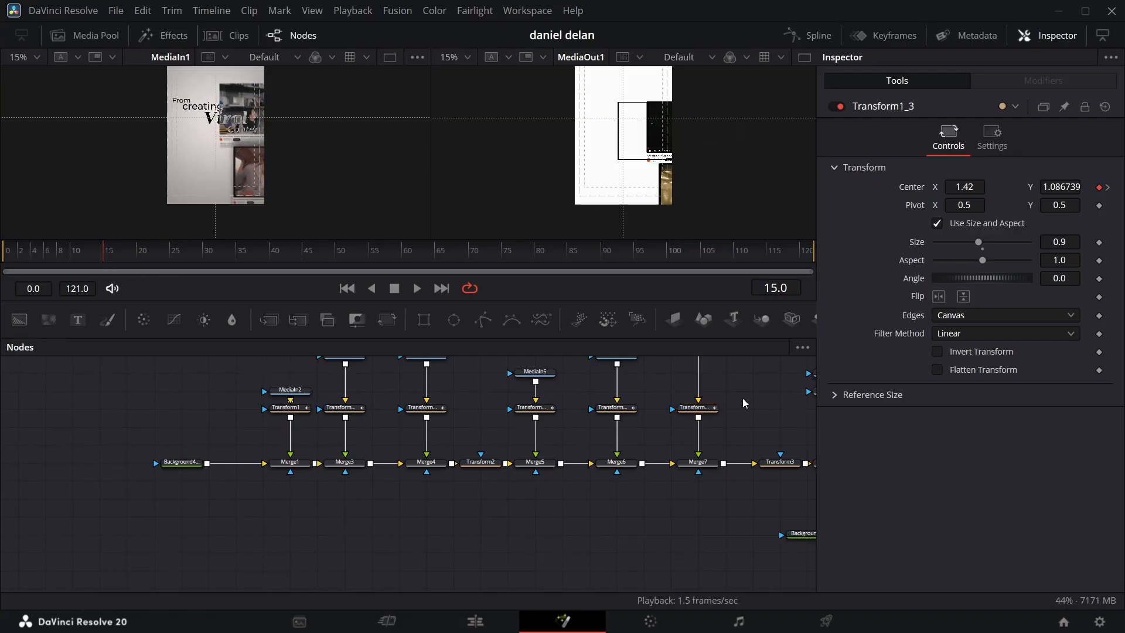
Step: Select Transform1 through Transform1_5 and display all their Center displacement curves in the Spline editor
left_click_drag(743, 399, 289, 413)
key("F8")
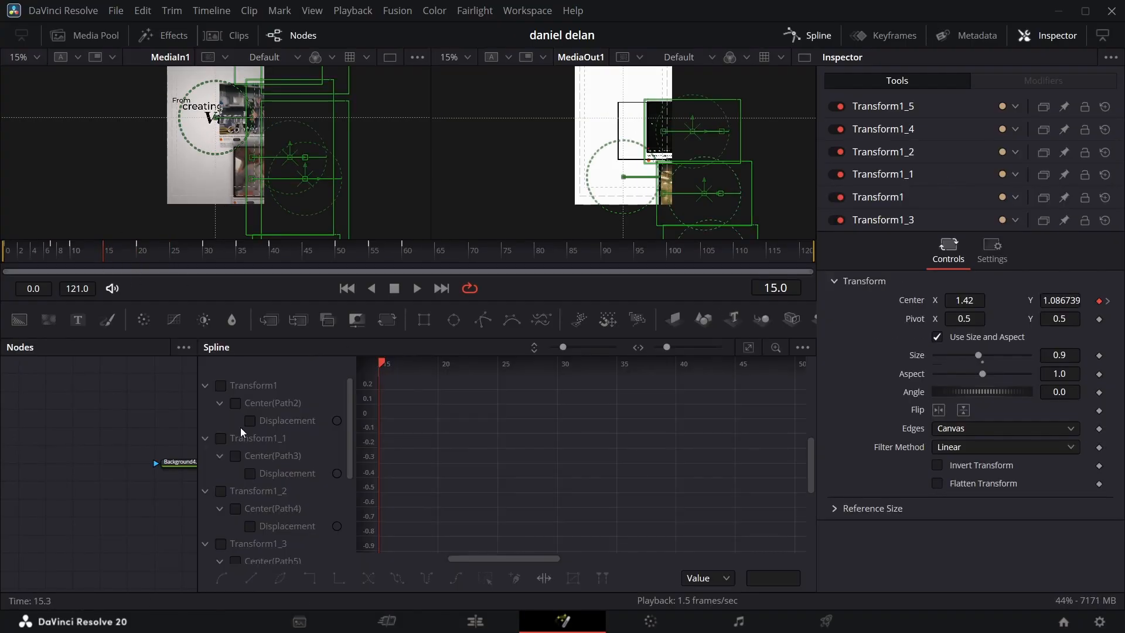
left_click(221, 386)
left_click(221, 438)
left_click(220, 491)
left_click(220, 543)
scroll(221, 543, "down", 3)
left_click(221, 457)
left_click(221, 508)
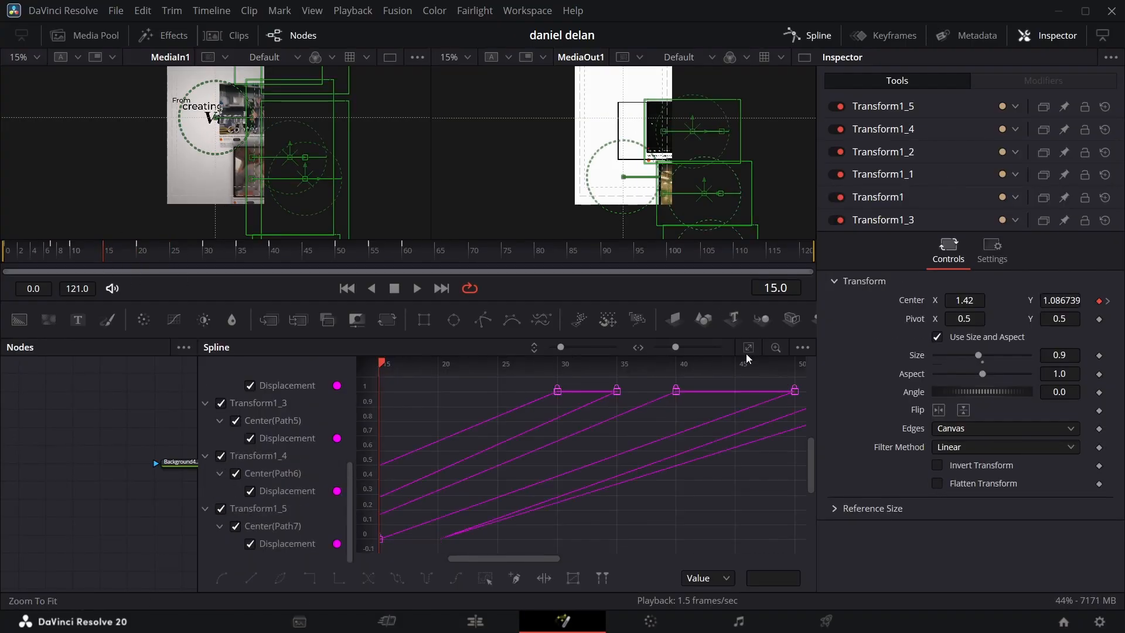
Step: Apply an ease-out to all keyframes on the Center displacement curves of Transform1 through Transform1_5
left_click(748, 350)
left_click(484, 580)
right_click(461, 545)
mouse_move(526, 318)
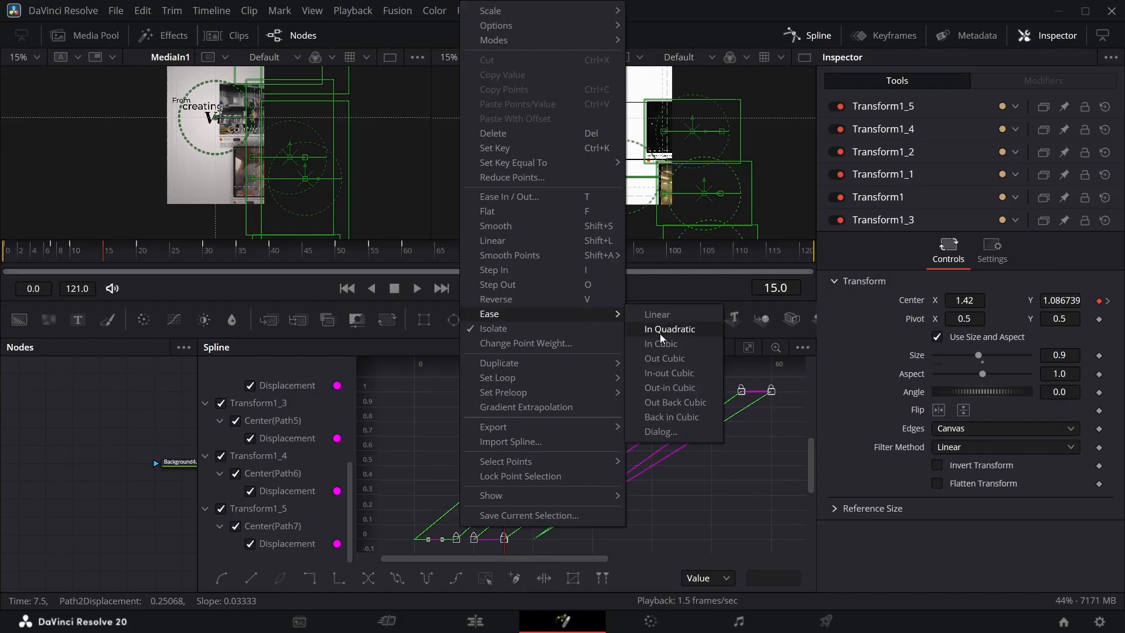
left_click(660, 333)
left_click(808, 36)
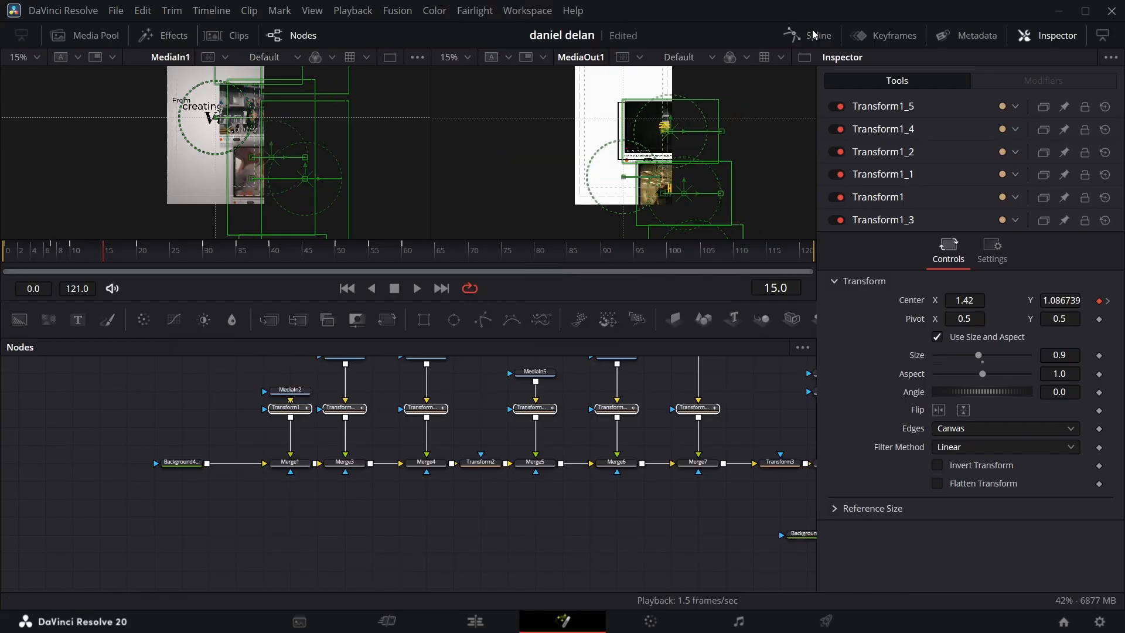
left_click(158, 408)
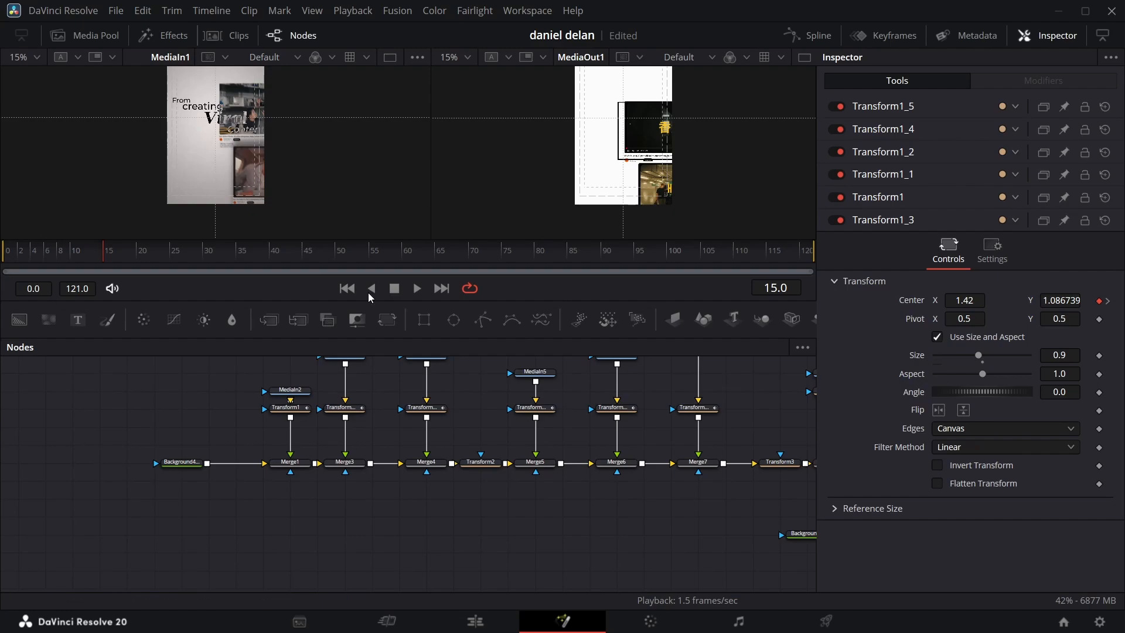
Step: Set Transform4's Center Y to 0.347 at its frame 113 keyframe so the stacked pages scroll further
scroll(571, 443, "right", 3)
scroll(571, 443, "right", 7)
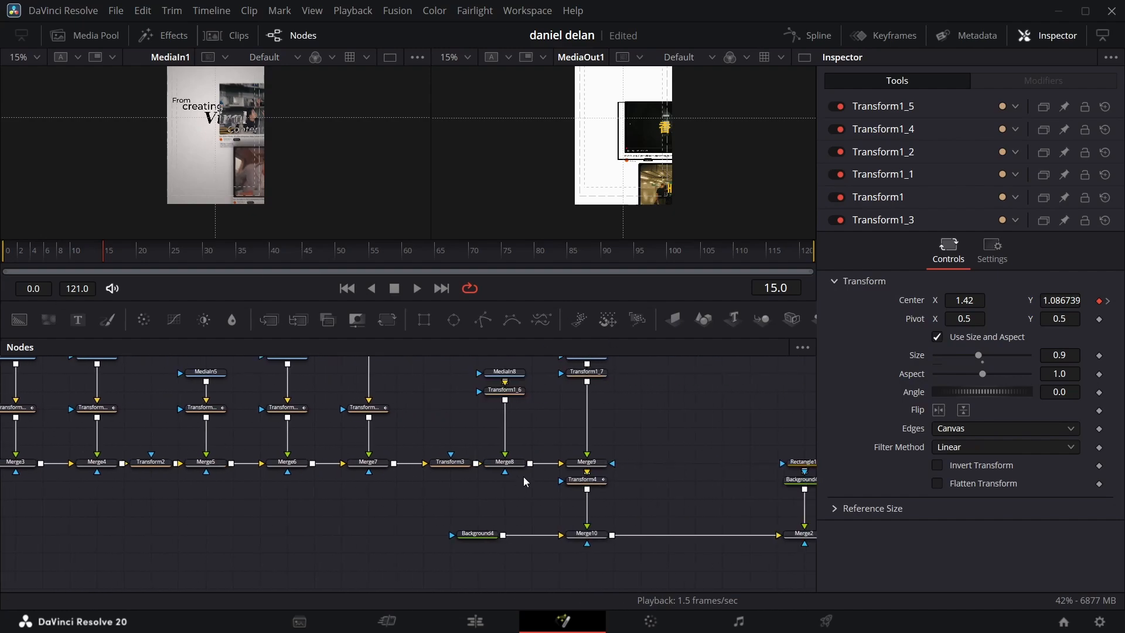
left_click(592, 481)
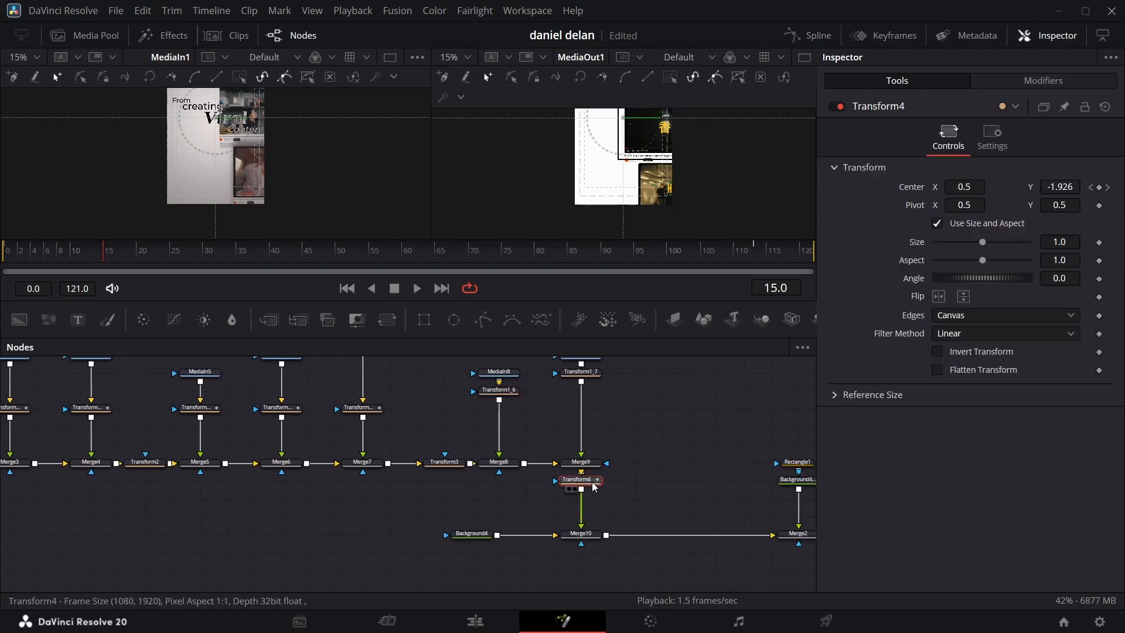
left_click(753, 249)
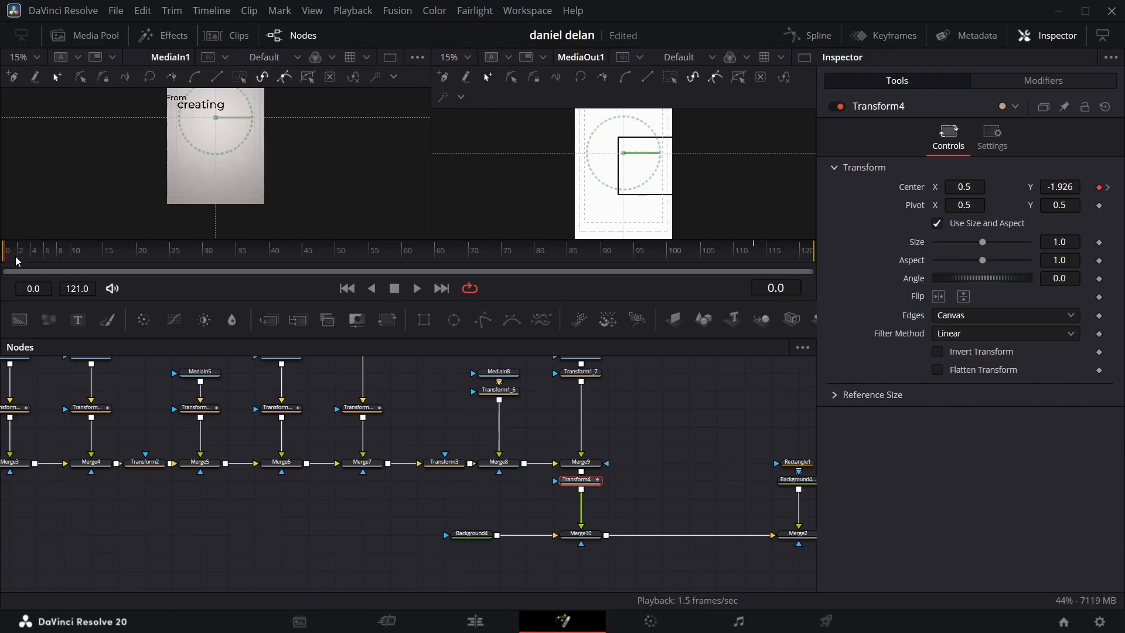
left_click_drag(35, 255, 54, 251)
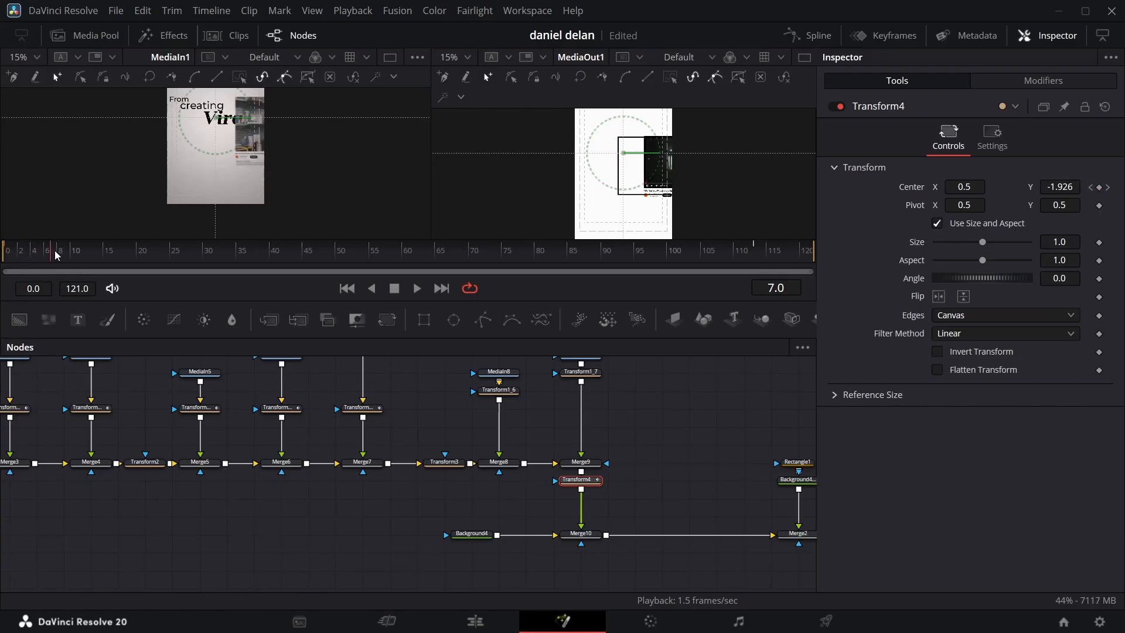
left_click(754, 256)
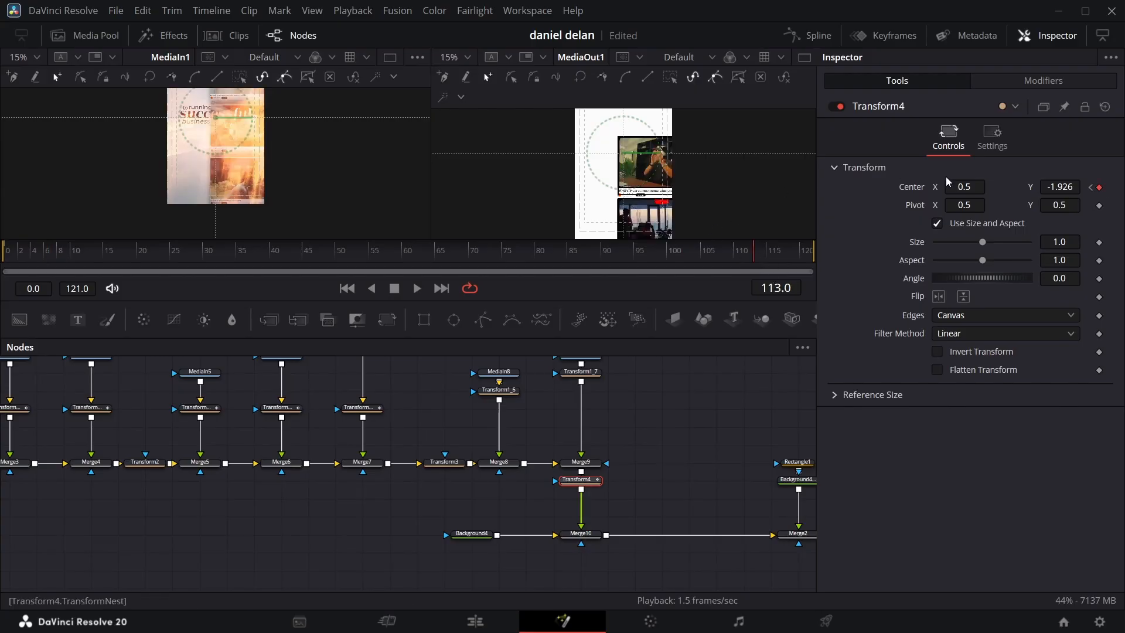
left_click_drag(1053, 193, 1118, 192)
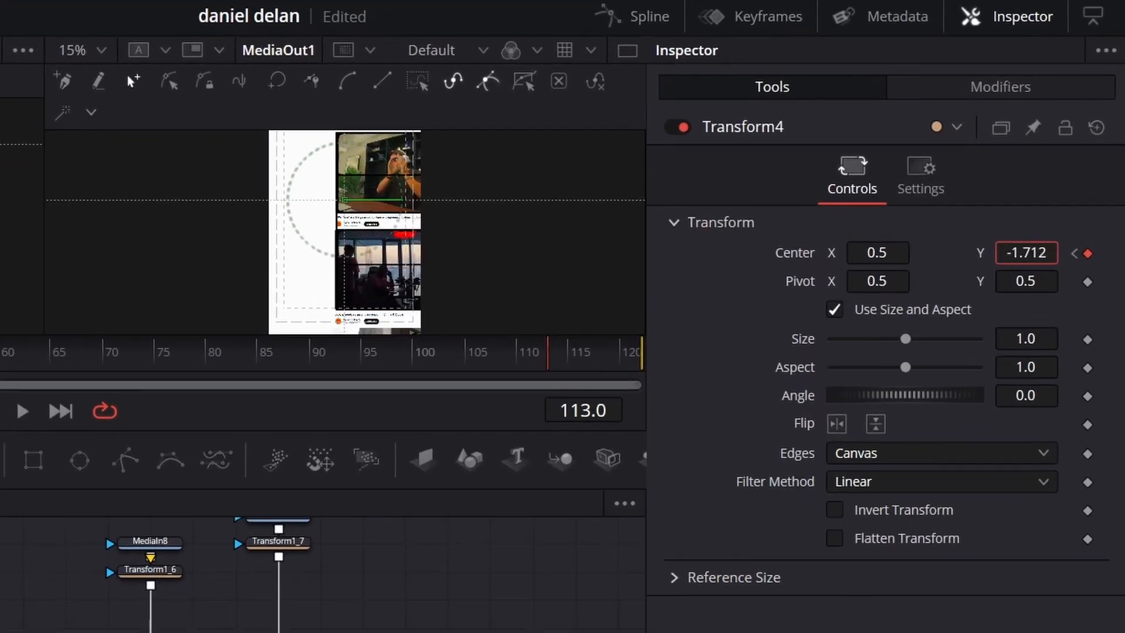
mouse_move(1017, 270)
left_mouse_down()
mouse_move(1079, 270)
mouse_move(1002, 280)
mouse_move(1067, 275)
mouse_move(1022, 275)
left_mouse_up()
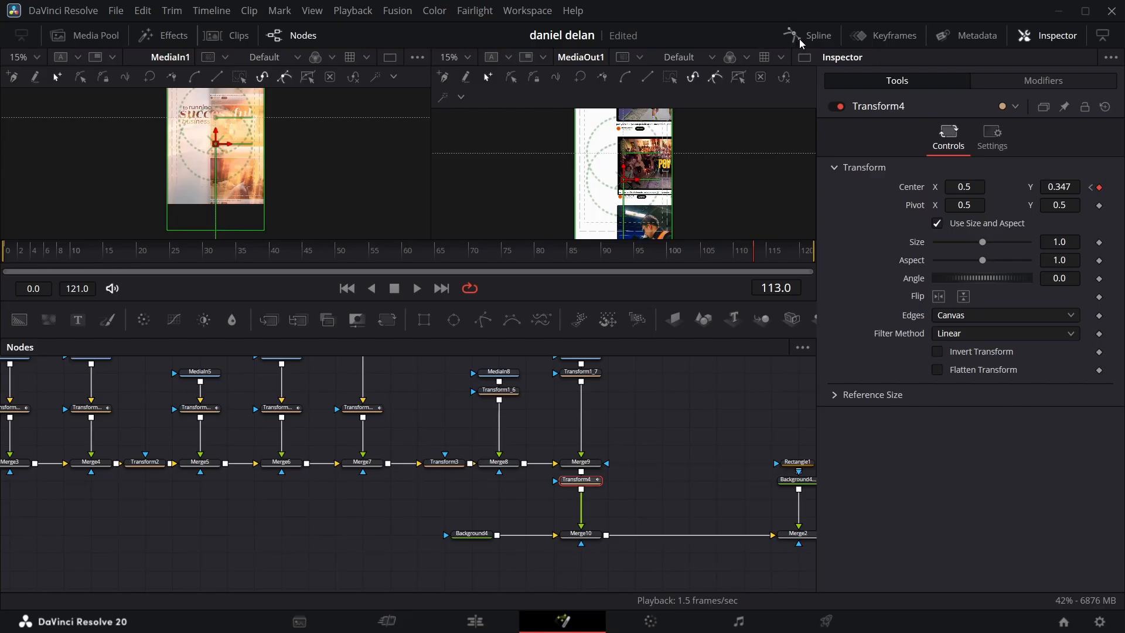
Step: Apply an ease-out to Transform4's Center displacement curve and play the composition from frame 0
left_click(799, 38)
right_click(534, 405)
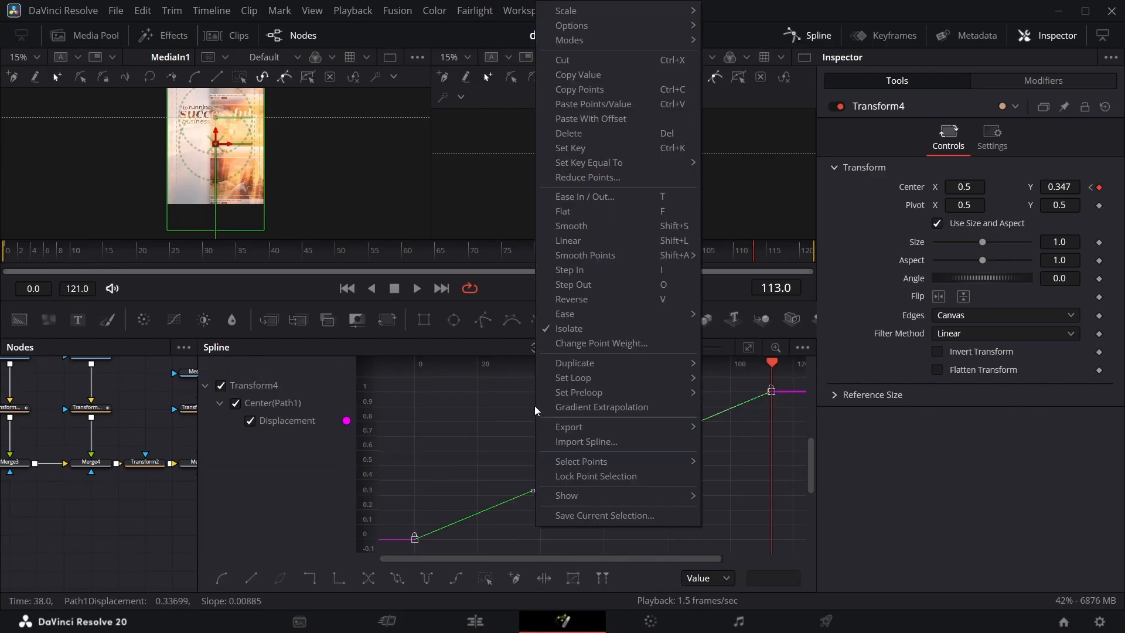
left_click(604, 328)
left_click(812, 40)
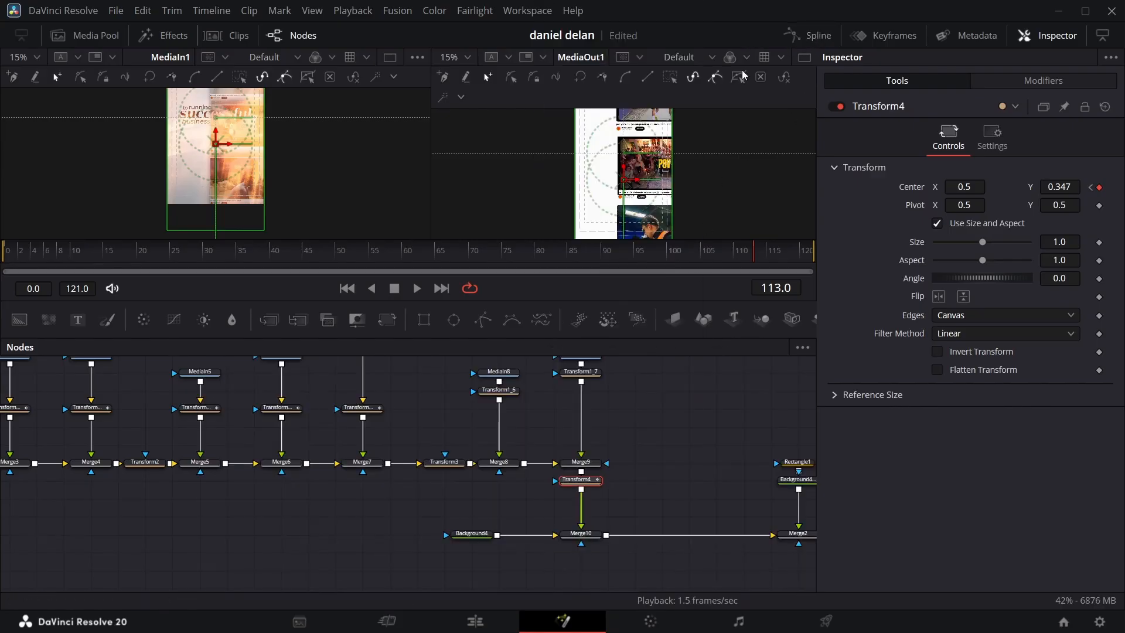
left_click(13, 262)
key("space")
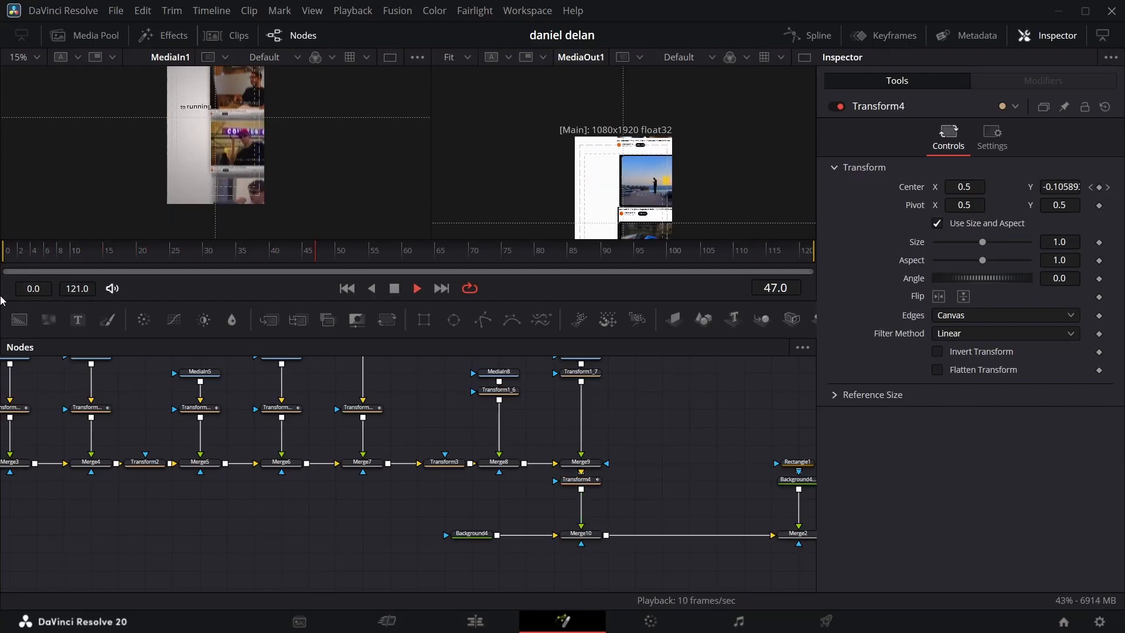
key("space")
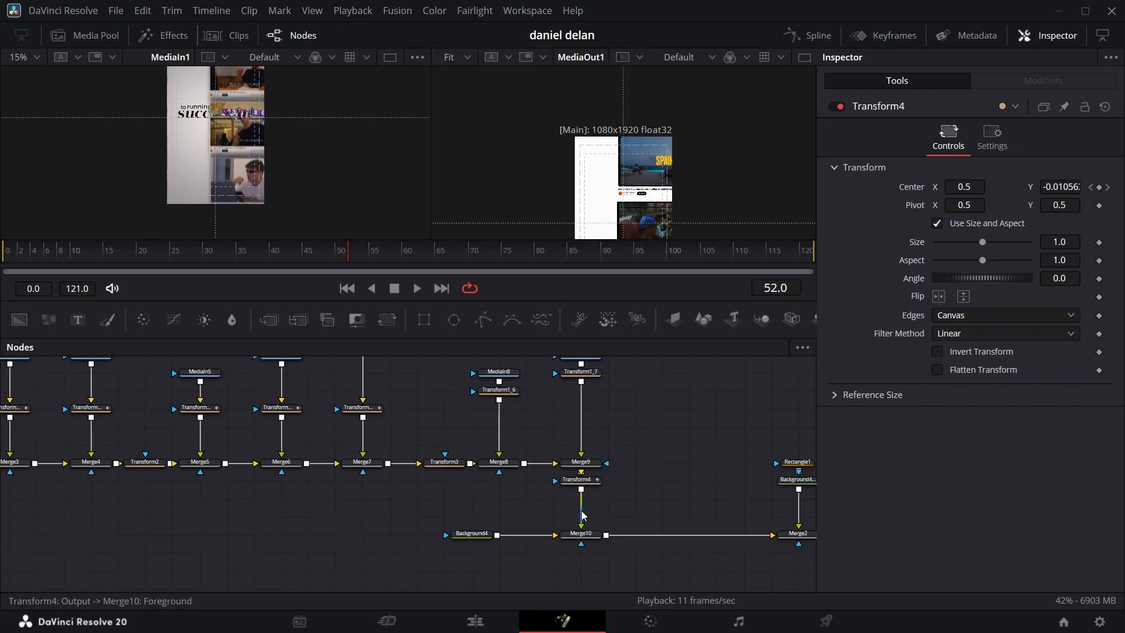
Step: Change Transform4's Center displacement curve to ease both in and out, and play the composition from frame 0
left_click(585, 480)
left_click(806, 44)
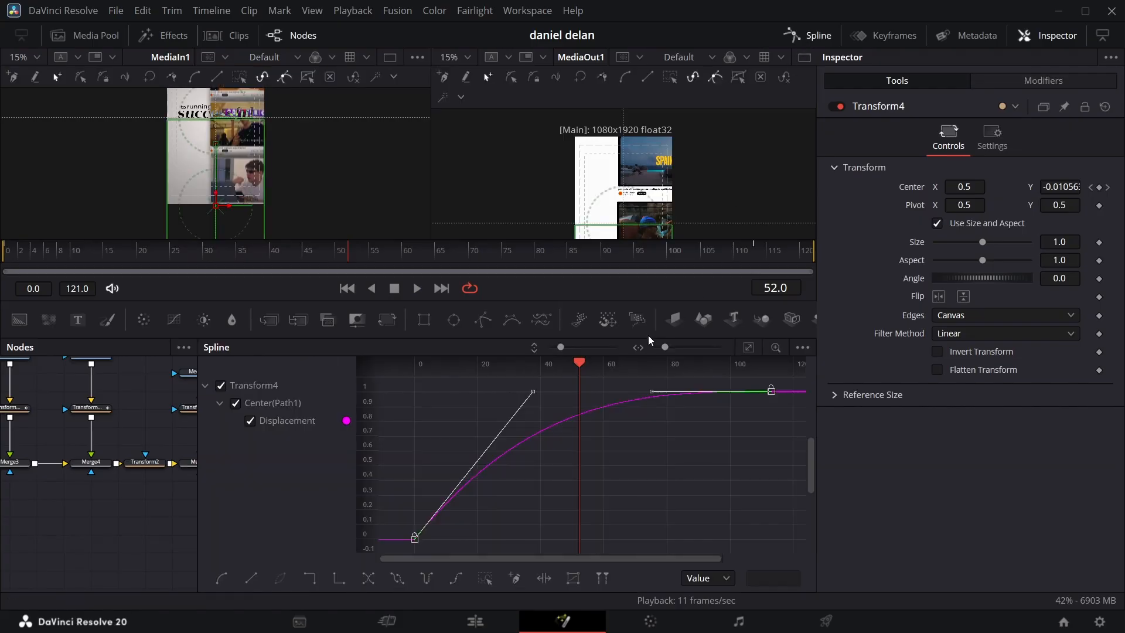
left_click(544, 578)
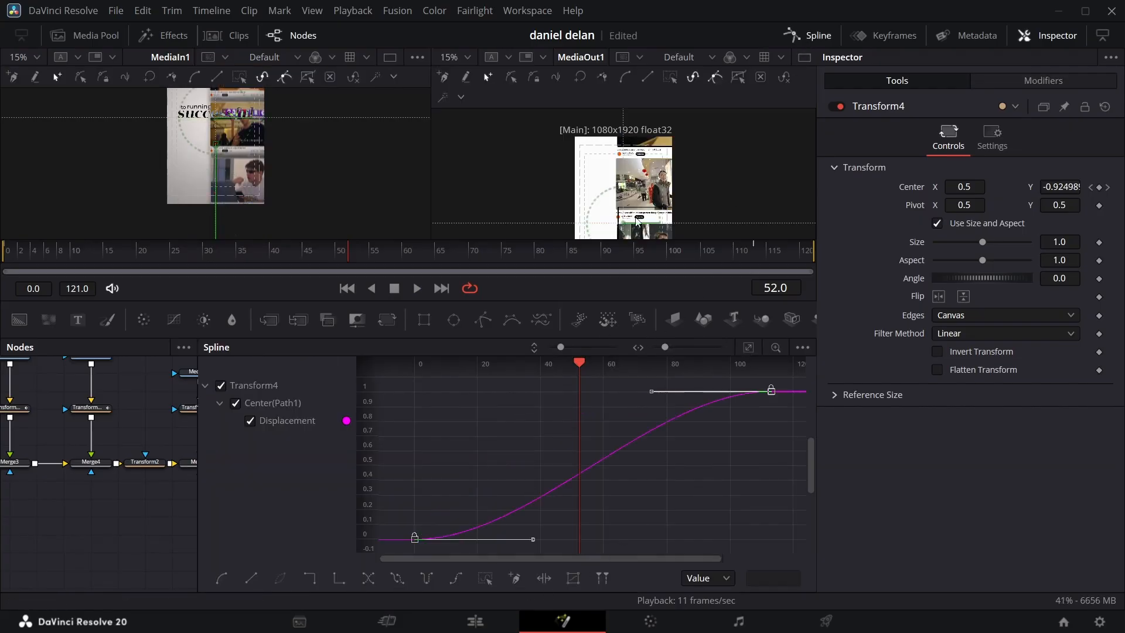
left_click(786, 42)
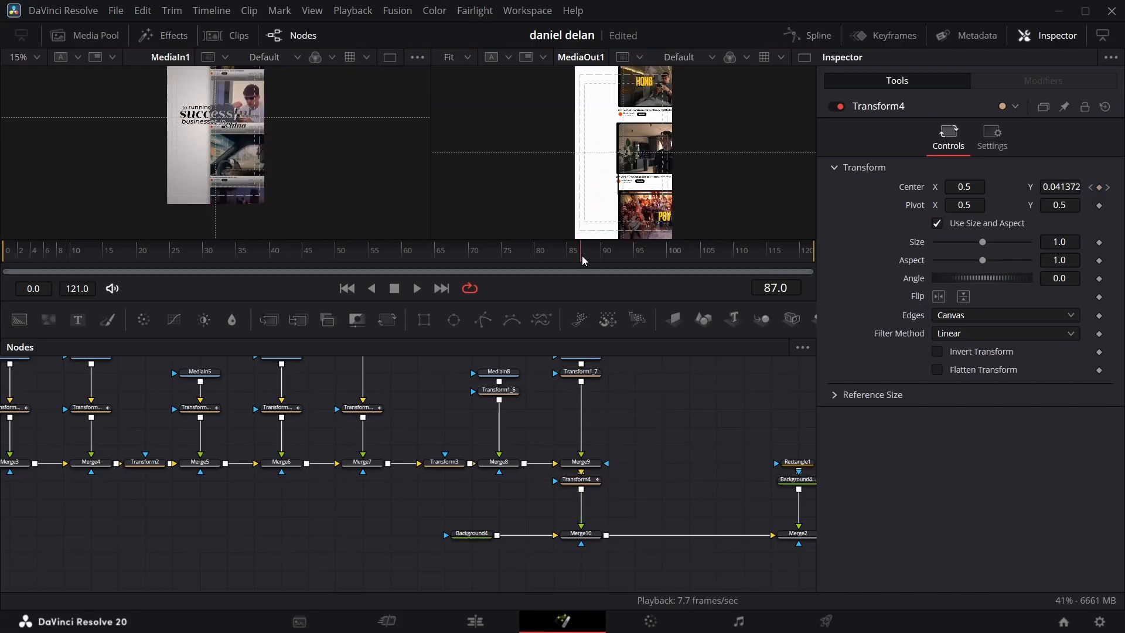
left_click_drag(582, 256, 1, 355)
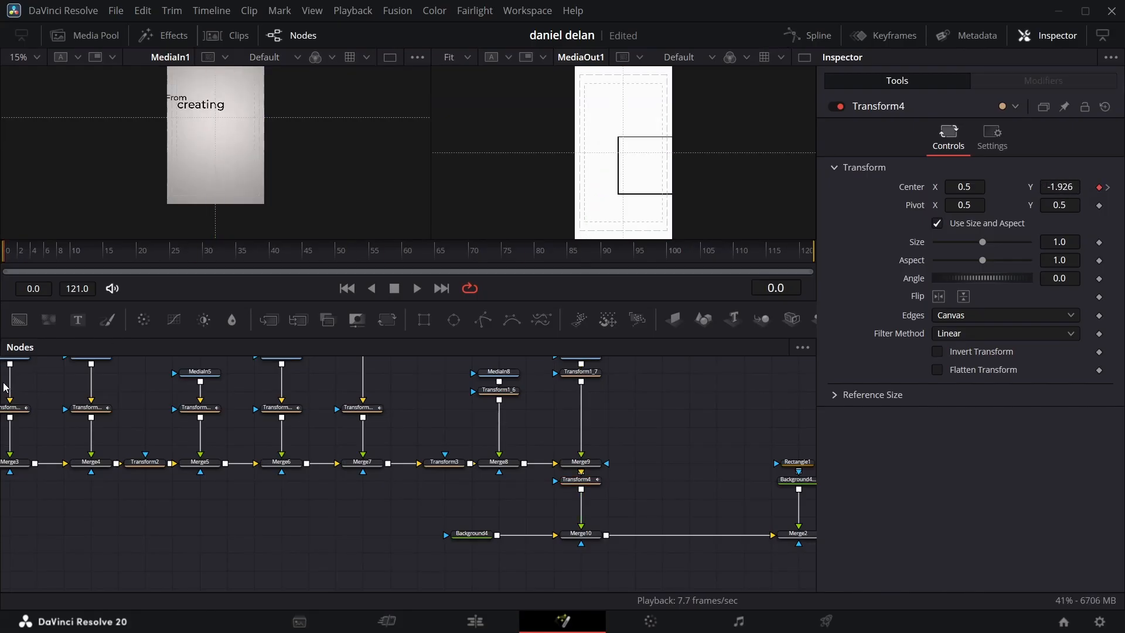
key("space")
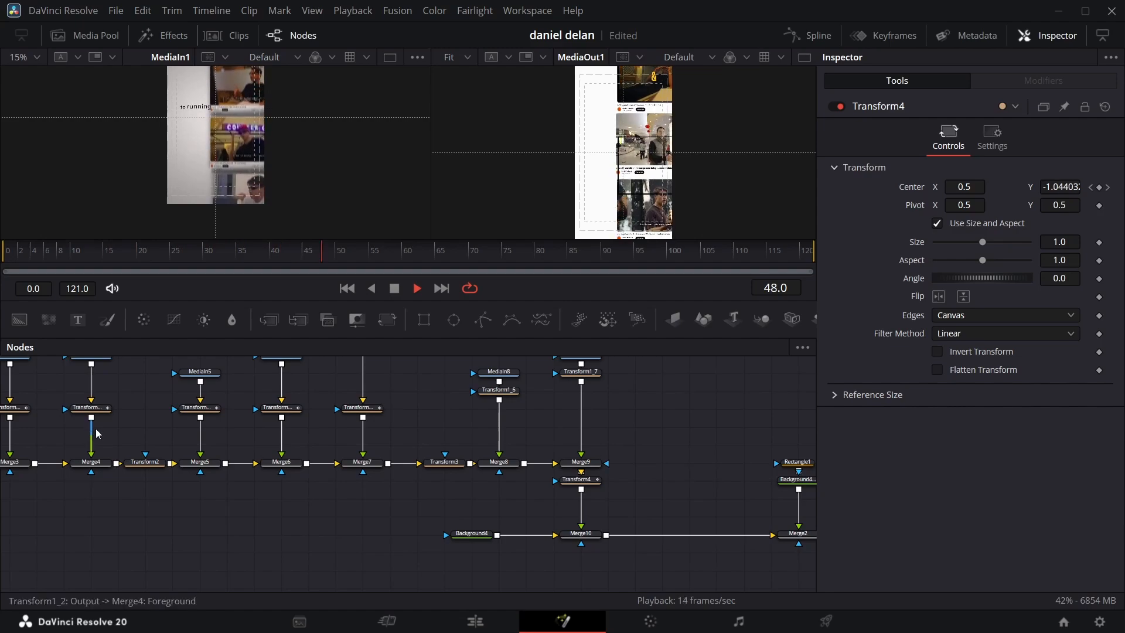
Step: On the Edit page, disable the reference clip's V1 video track and play the Fusion compositions from the timeline start
key("shift+3")
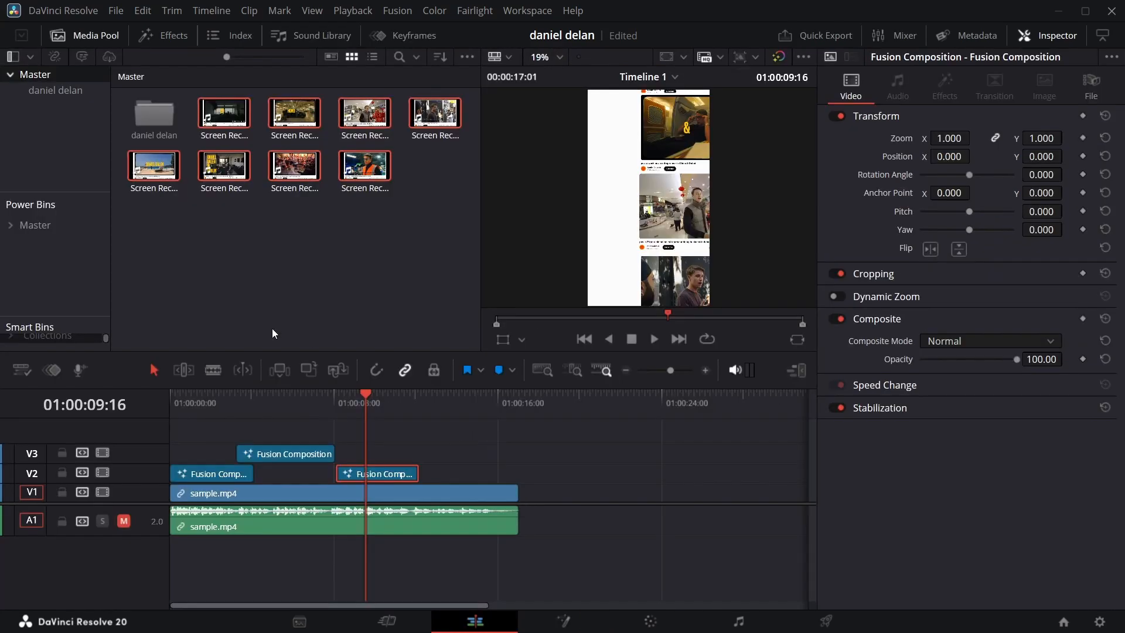
key("Home")
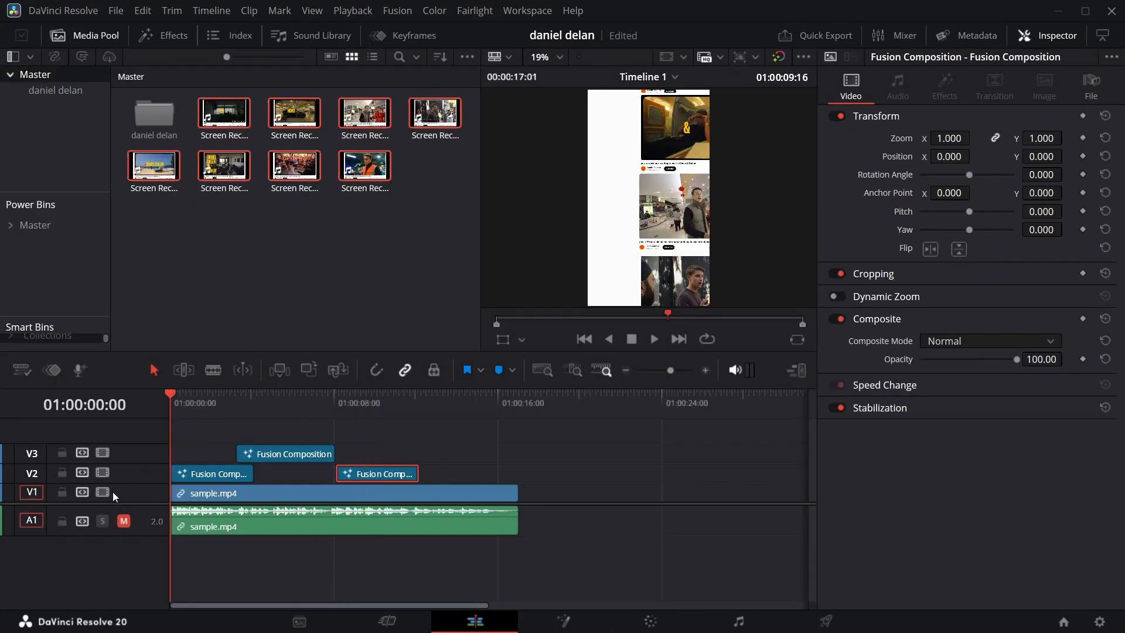
left_click(110, 491)
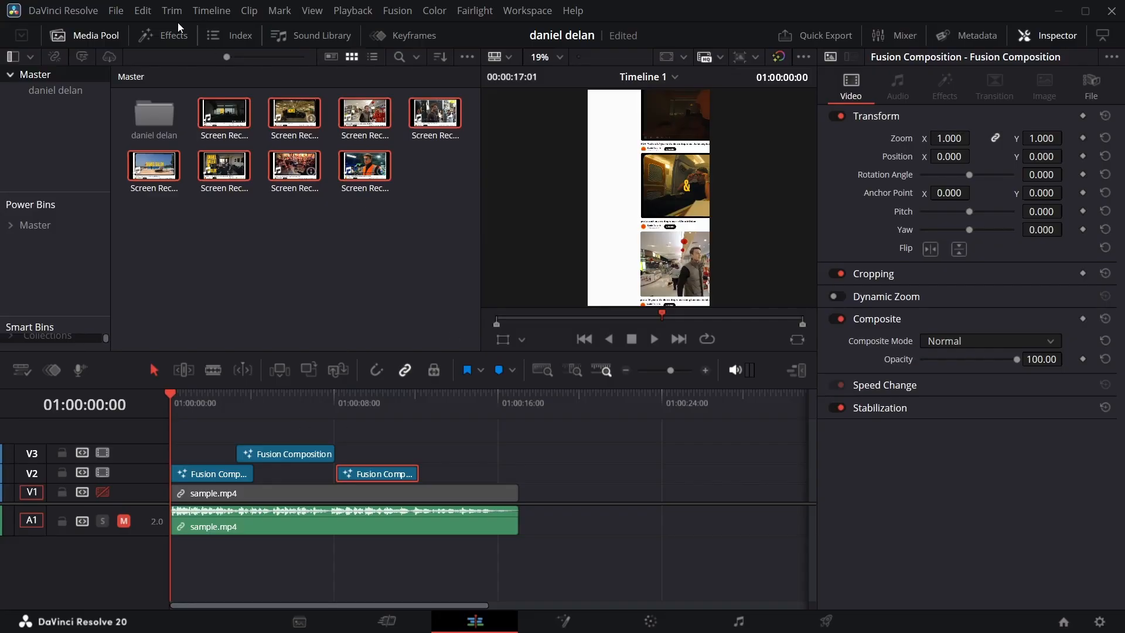
left_click_drag(362, 394, 148, 359)
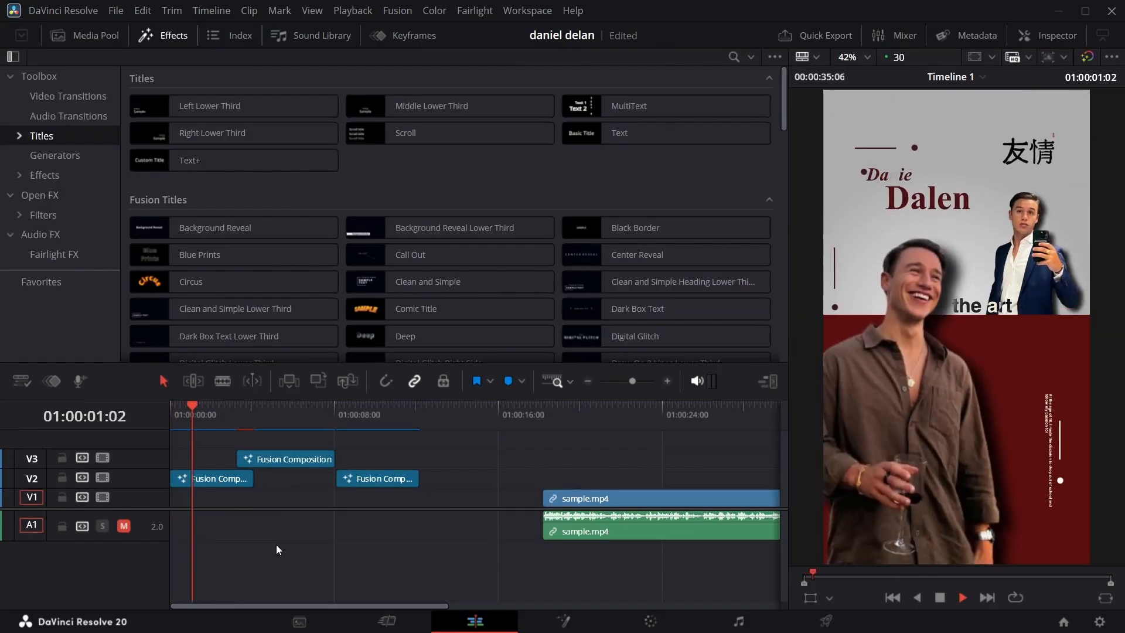